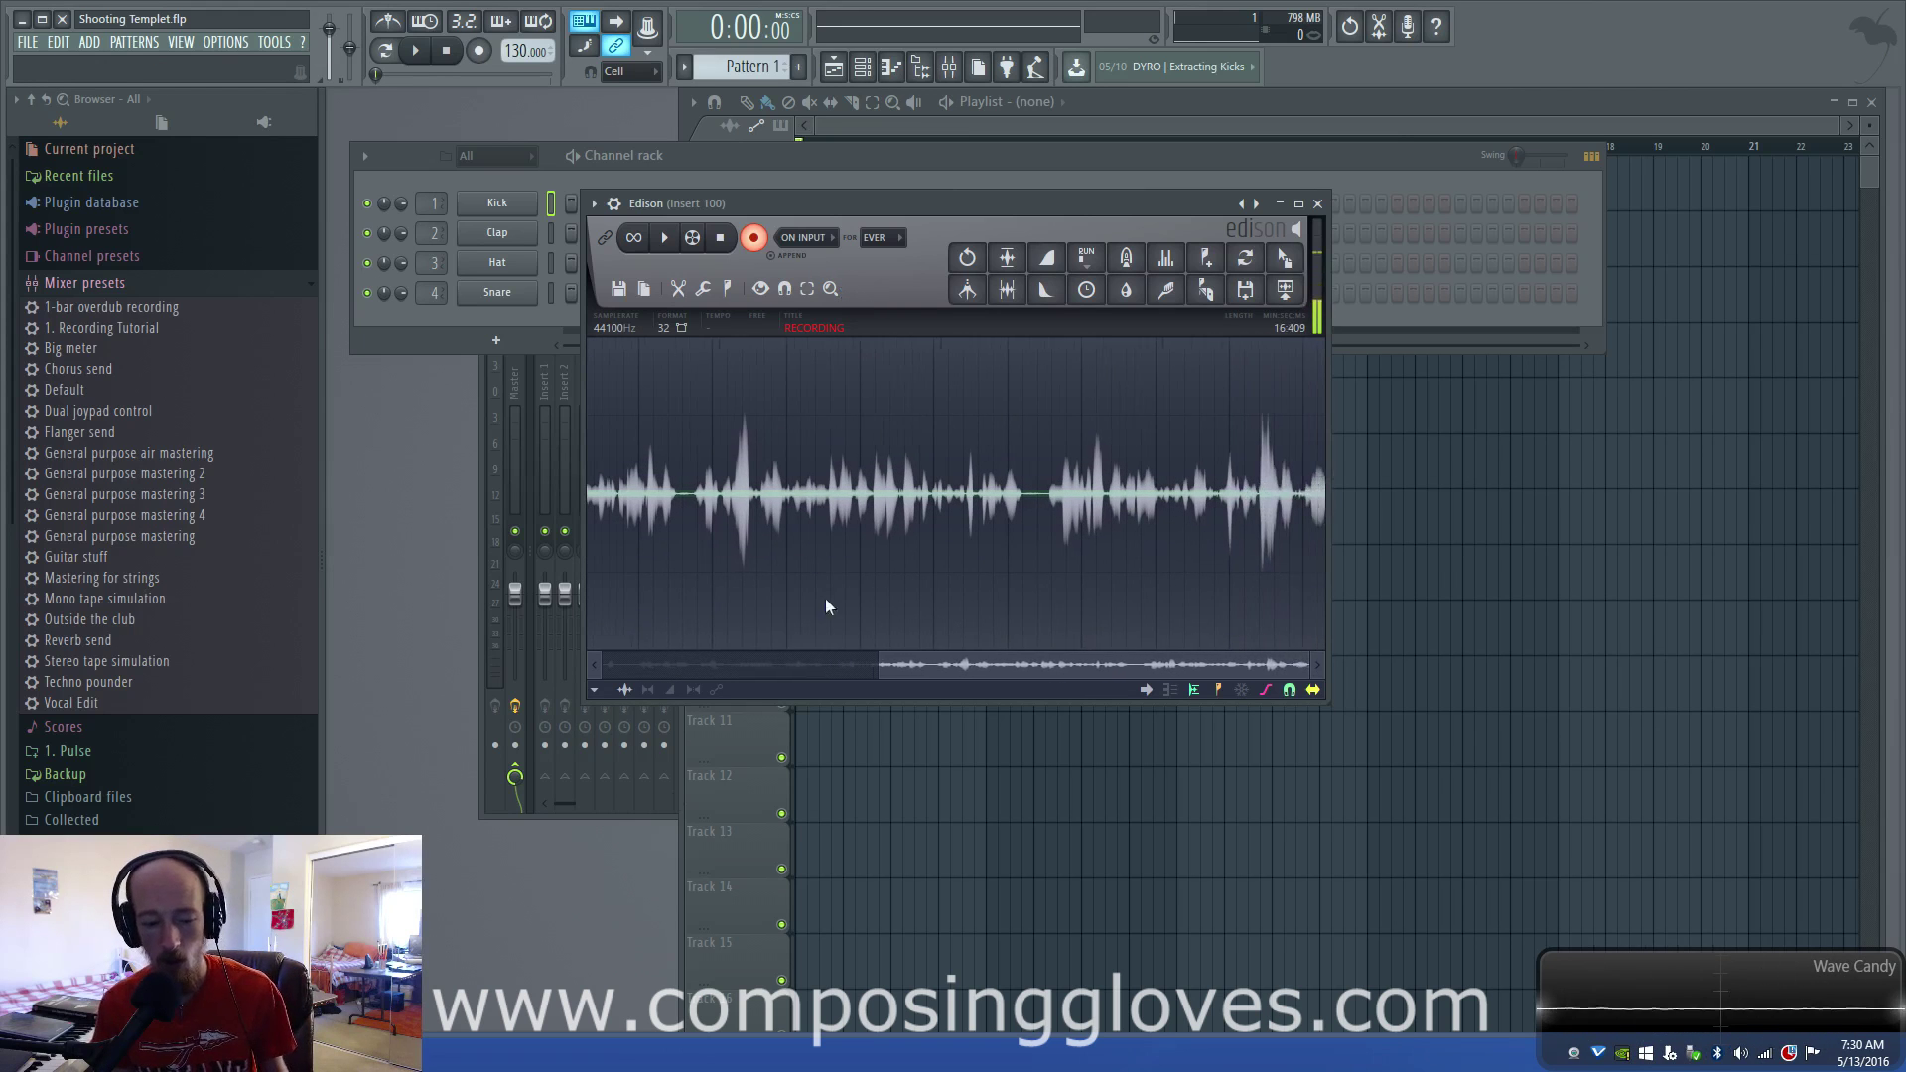
- Delete the VDX2 Latin Dance Kit 141BPM Complete Mix clip from the playlist
mouse_move(511, 1054)
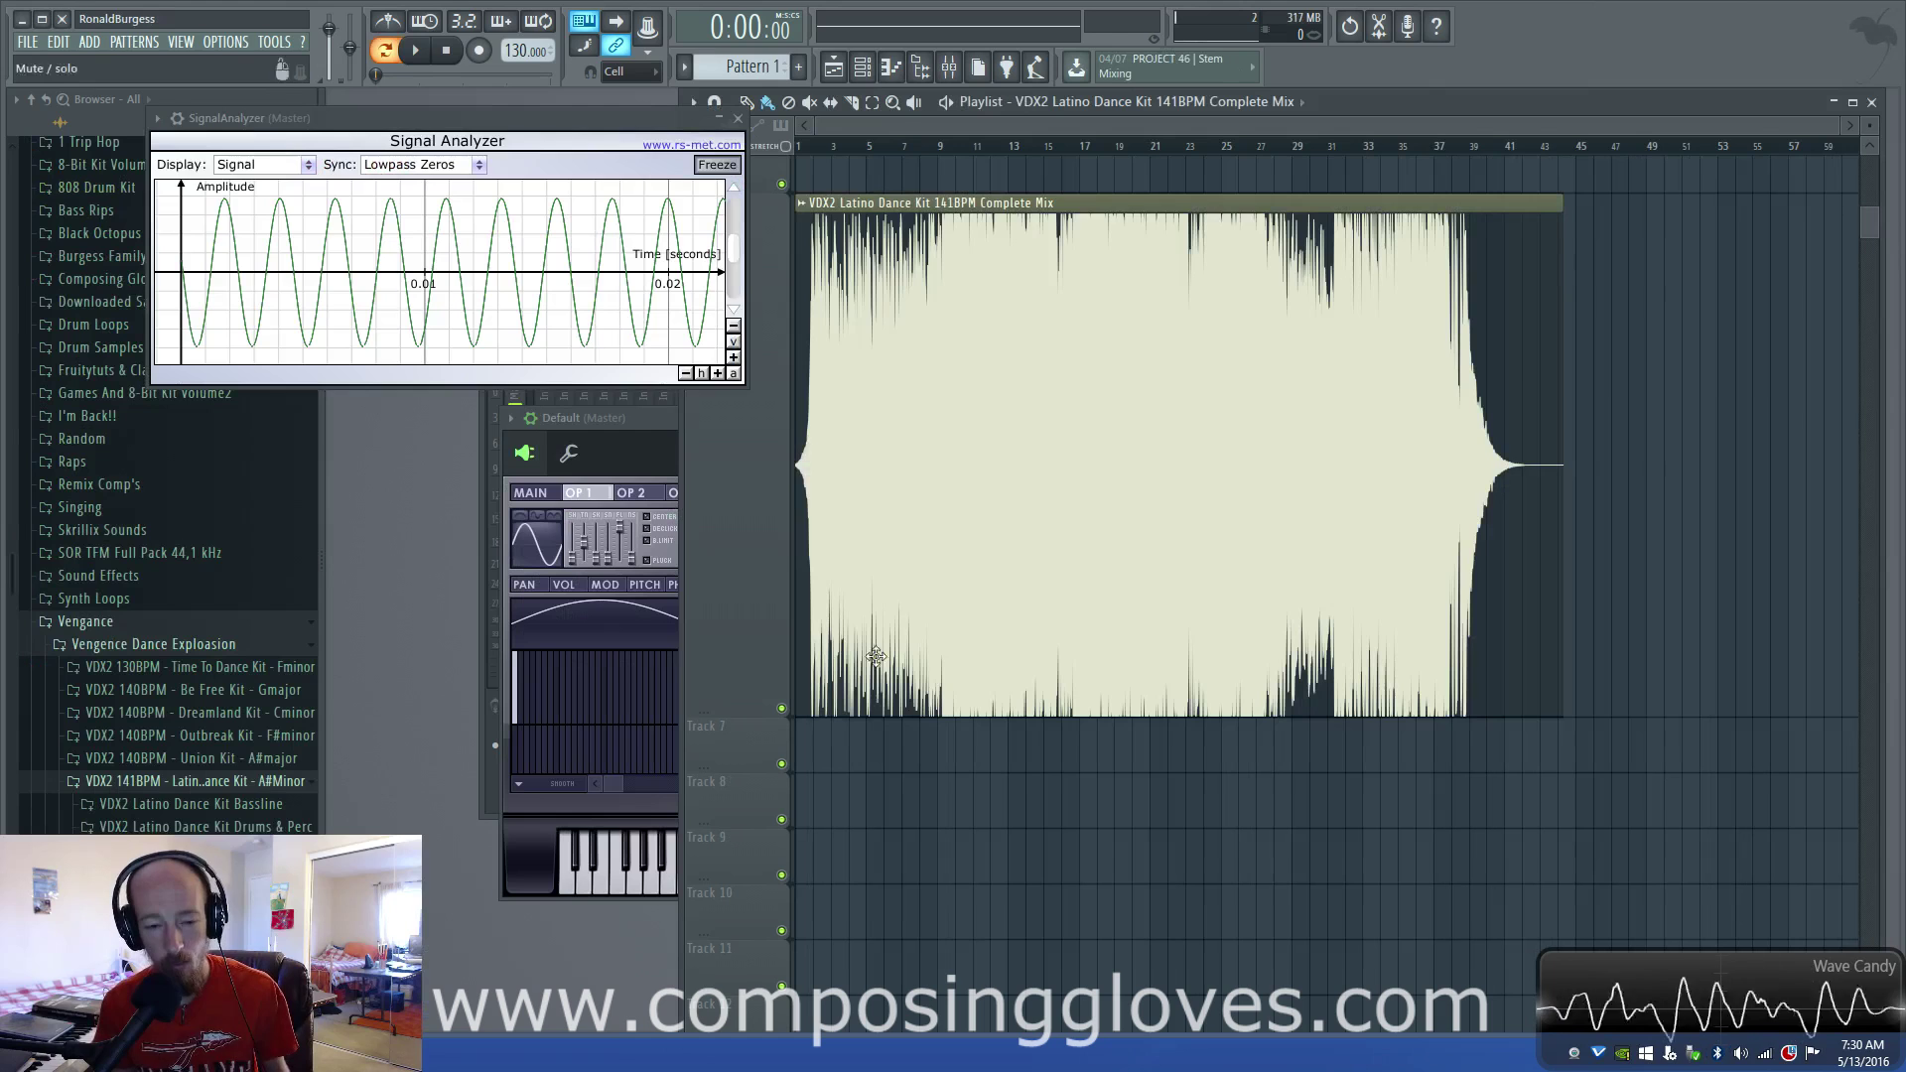
right_click(1100, 203)
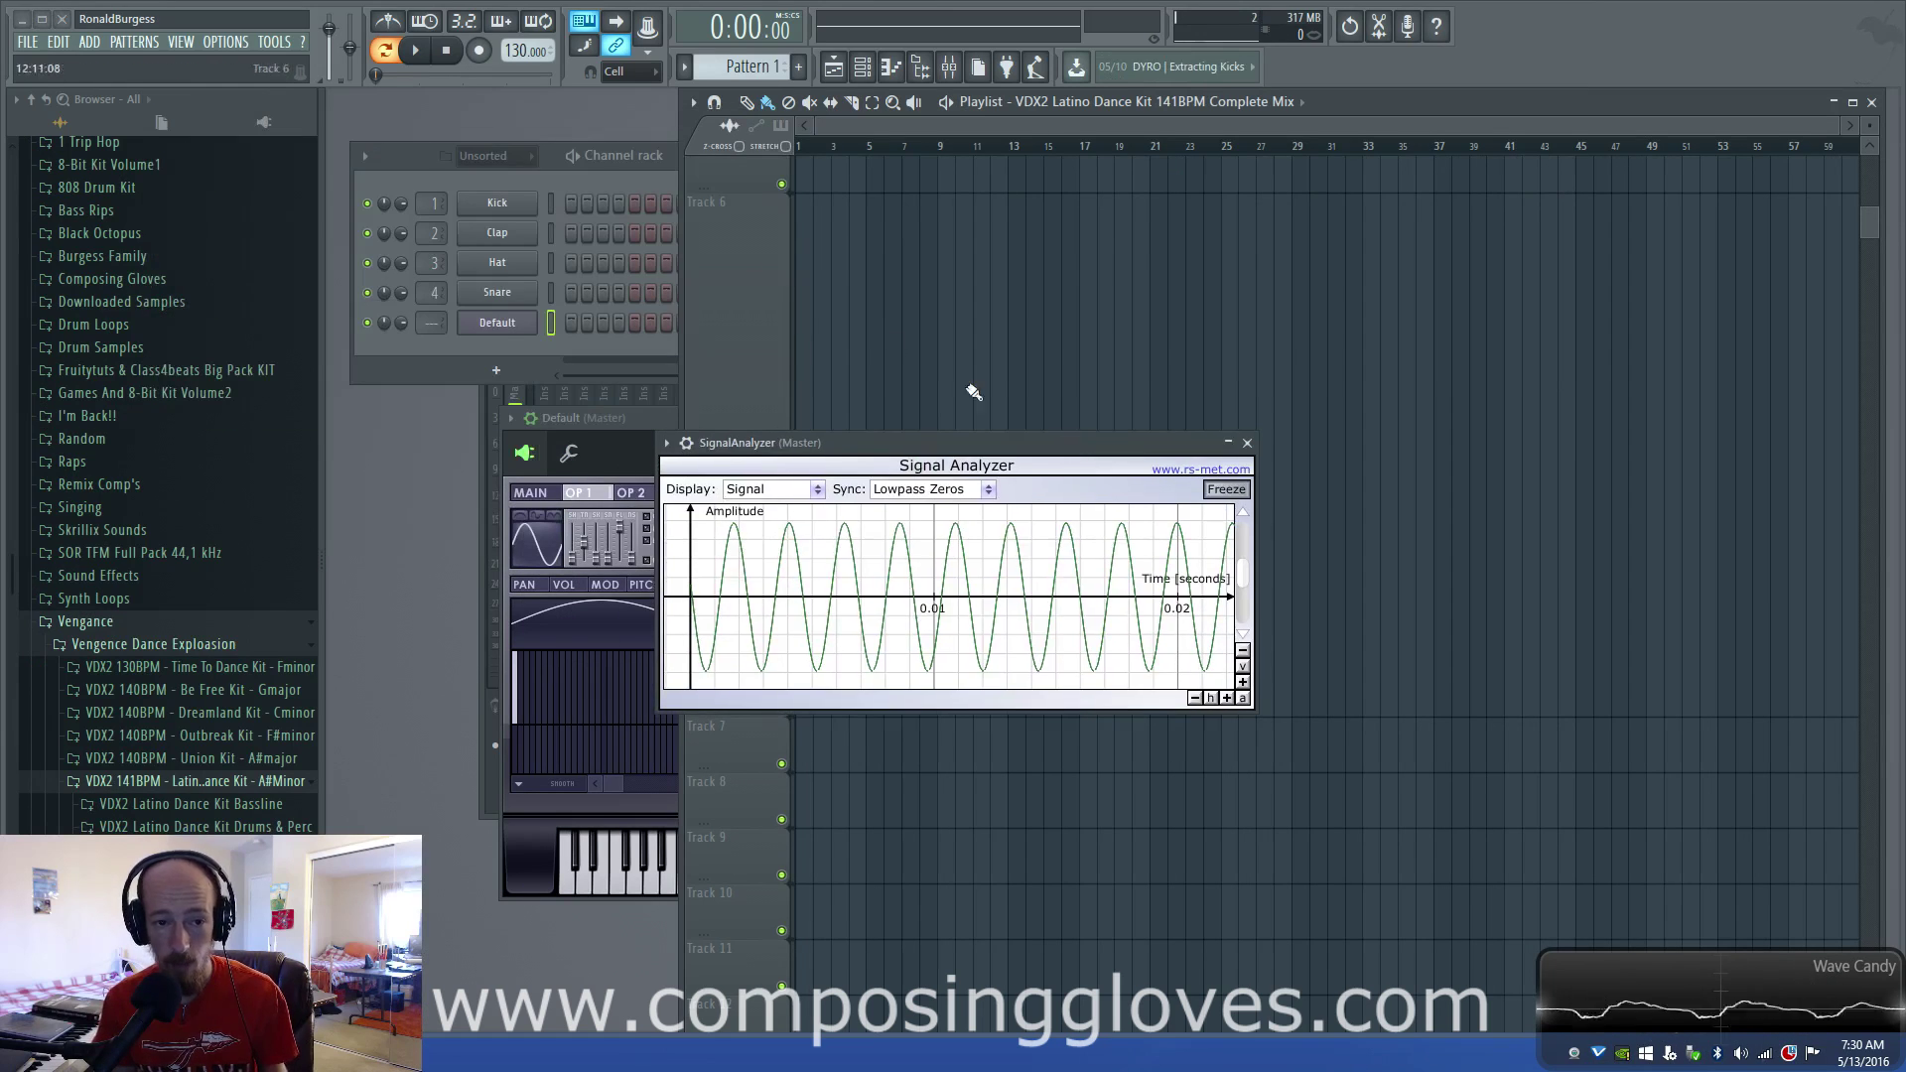
click(478, 369)
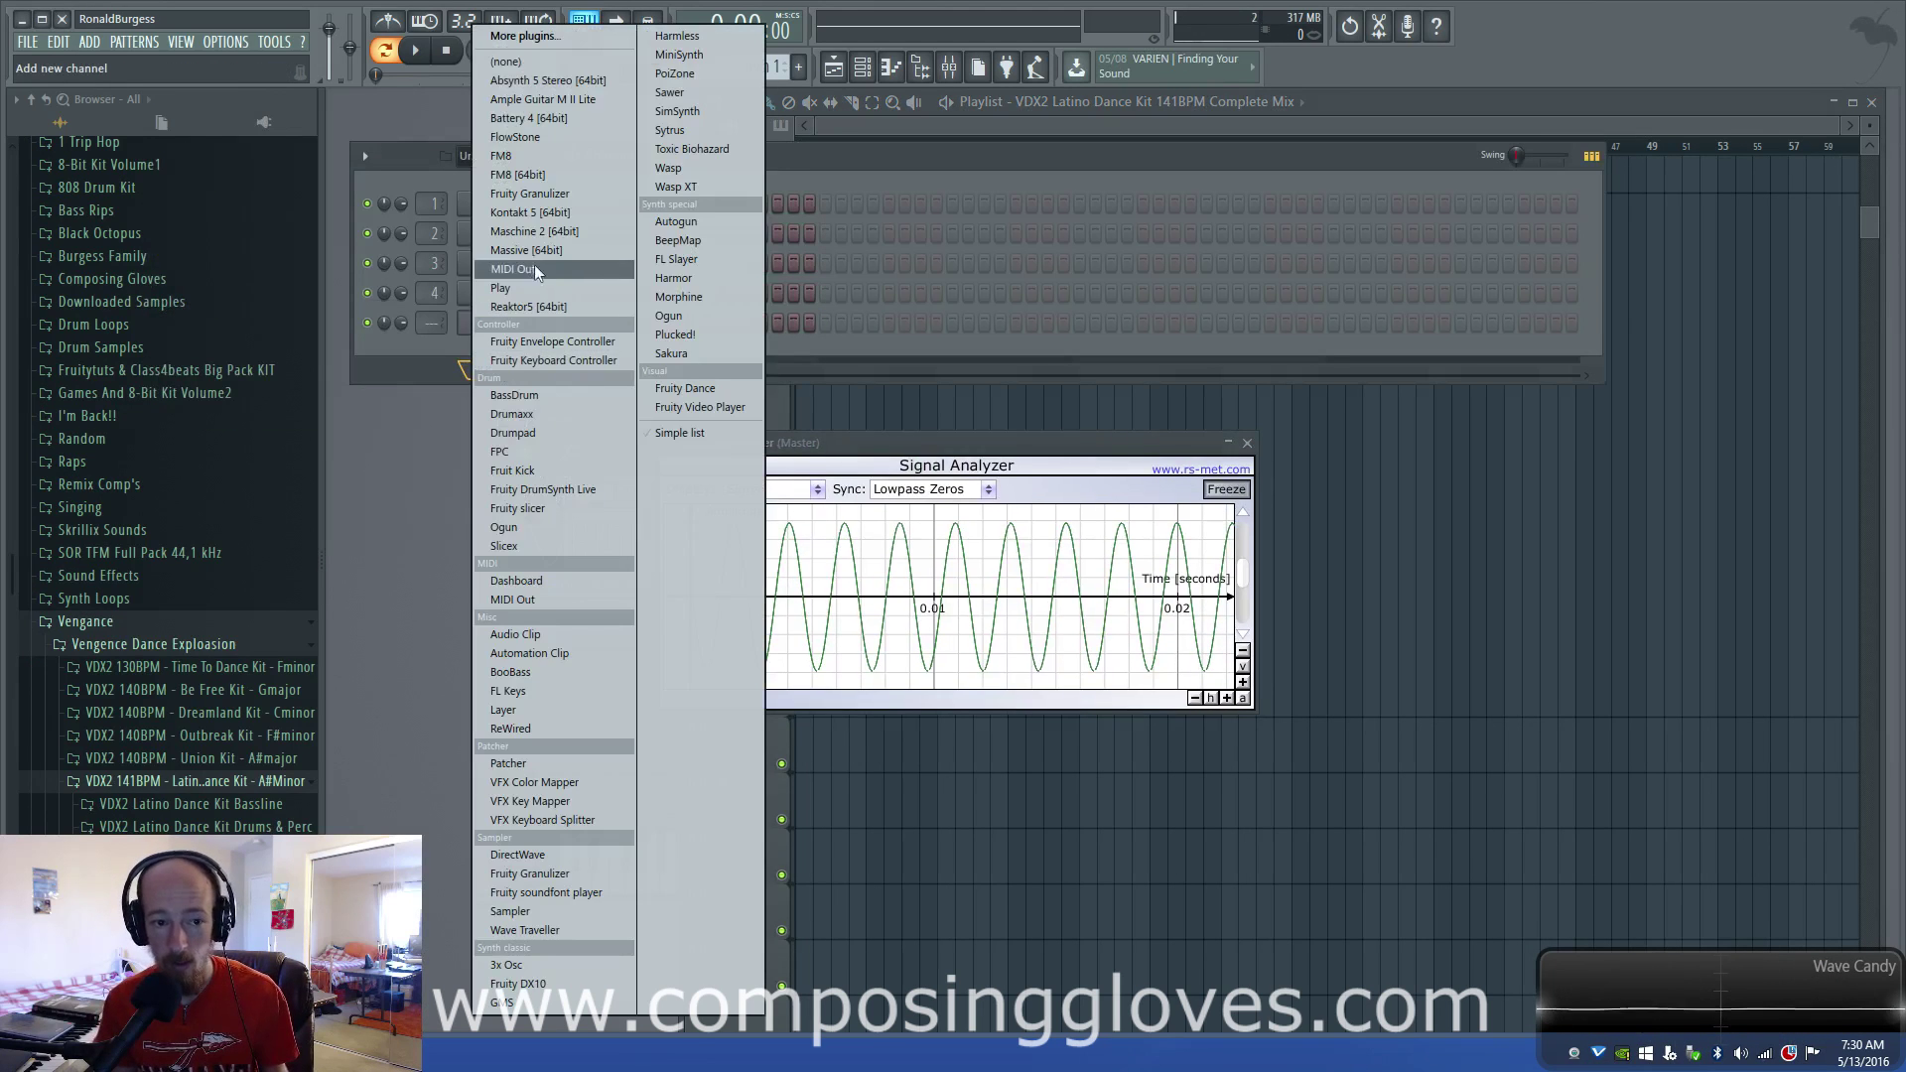
click(403, 361)
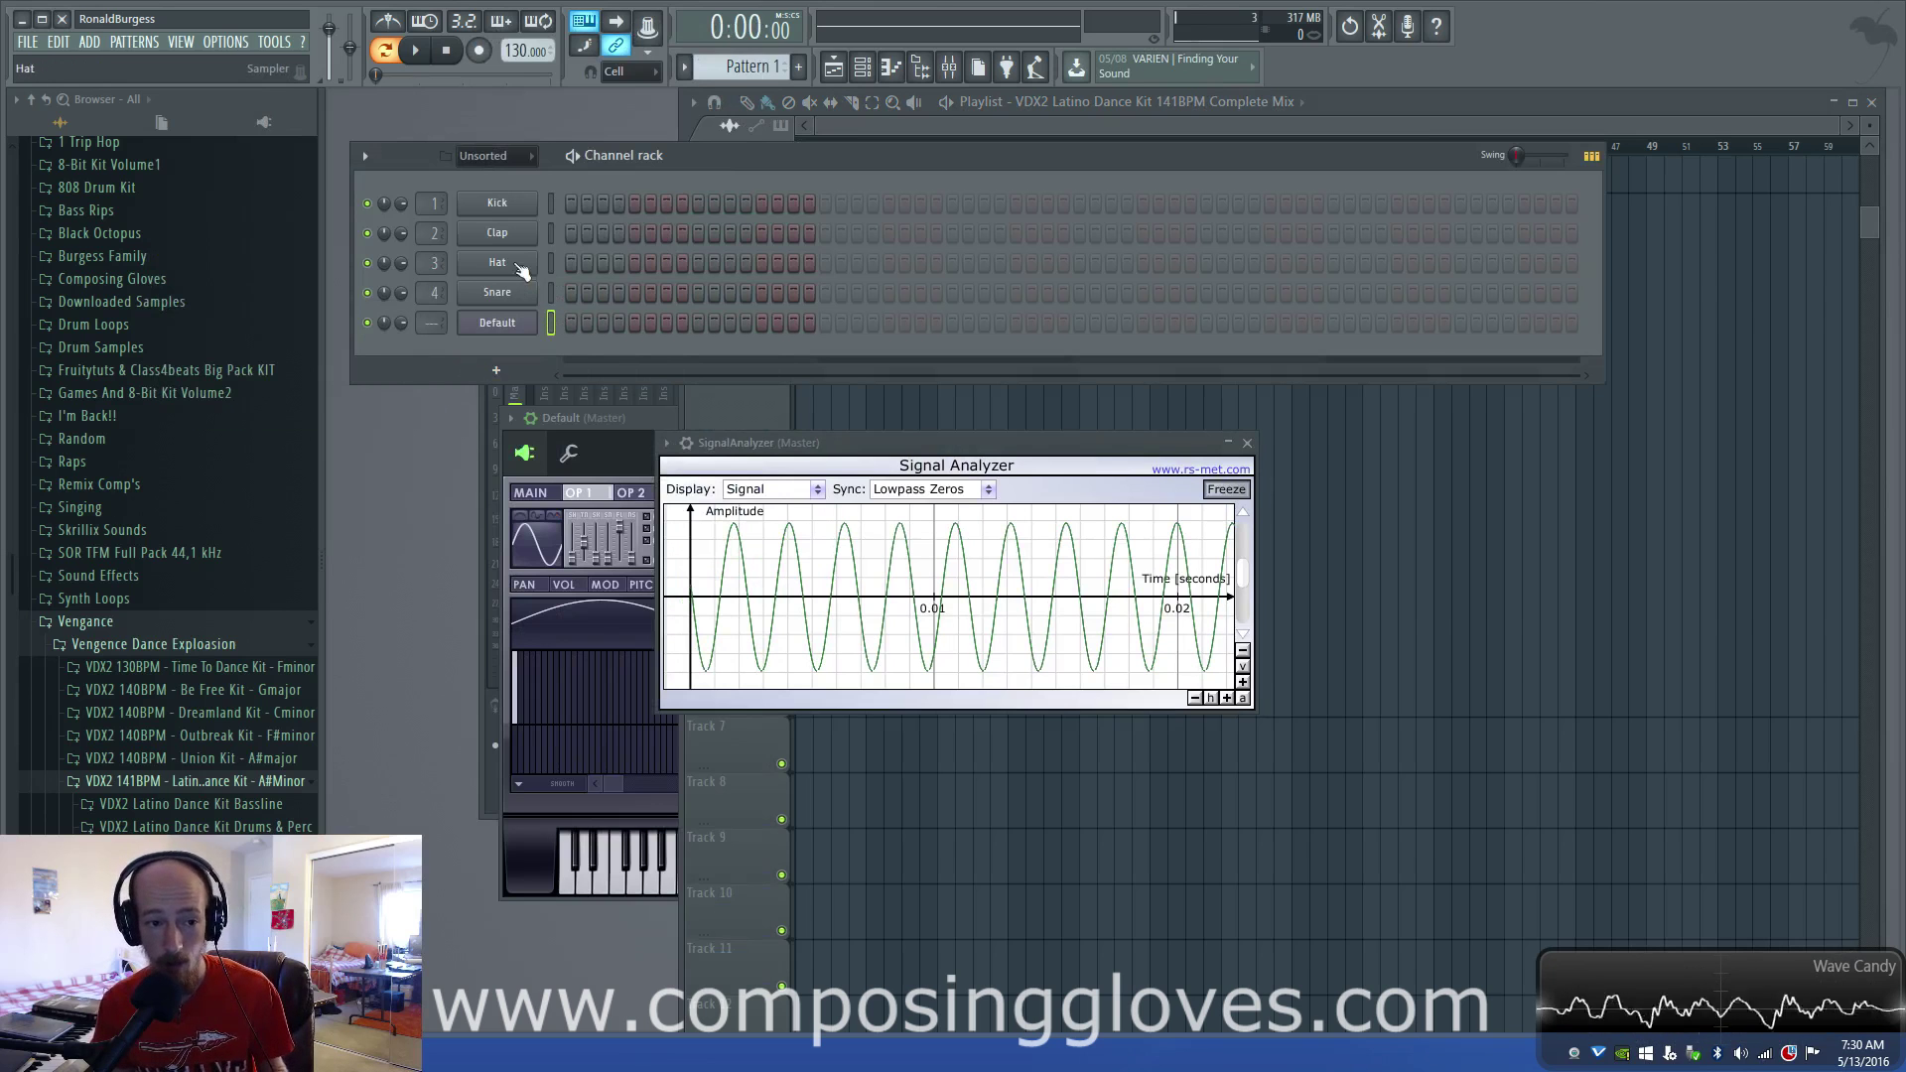
- Open the Kick channel's settings, place them clear of the Signal Analyzer, and show the volume envelope
click(504, 204)
drag(1092, 447, 615, 95)
drag(1021, 415, 1039, 302)
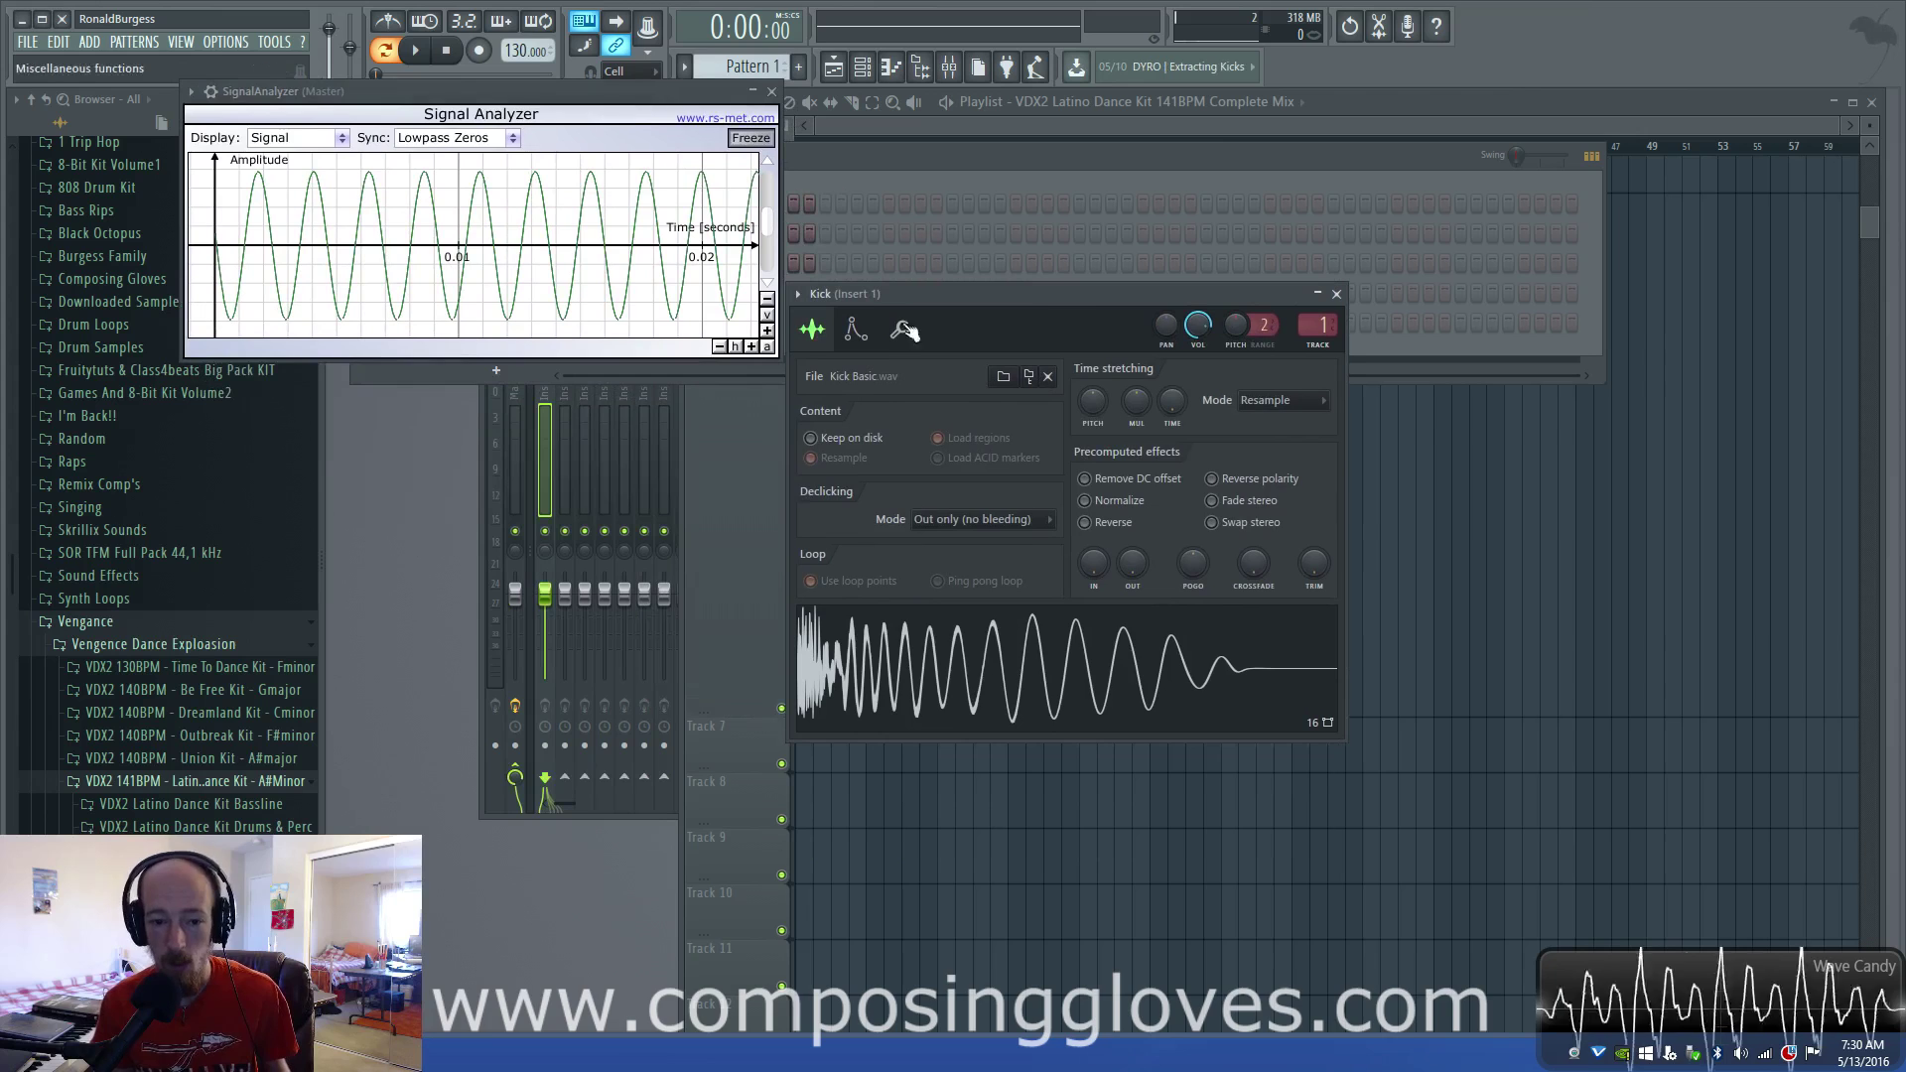
click(856, 329)
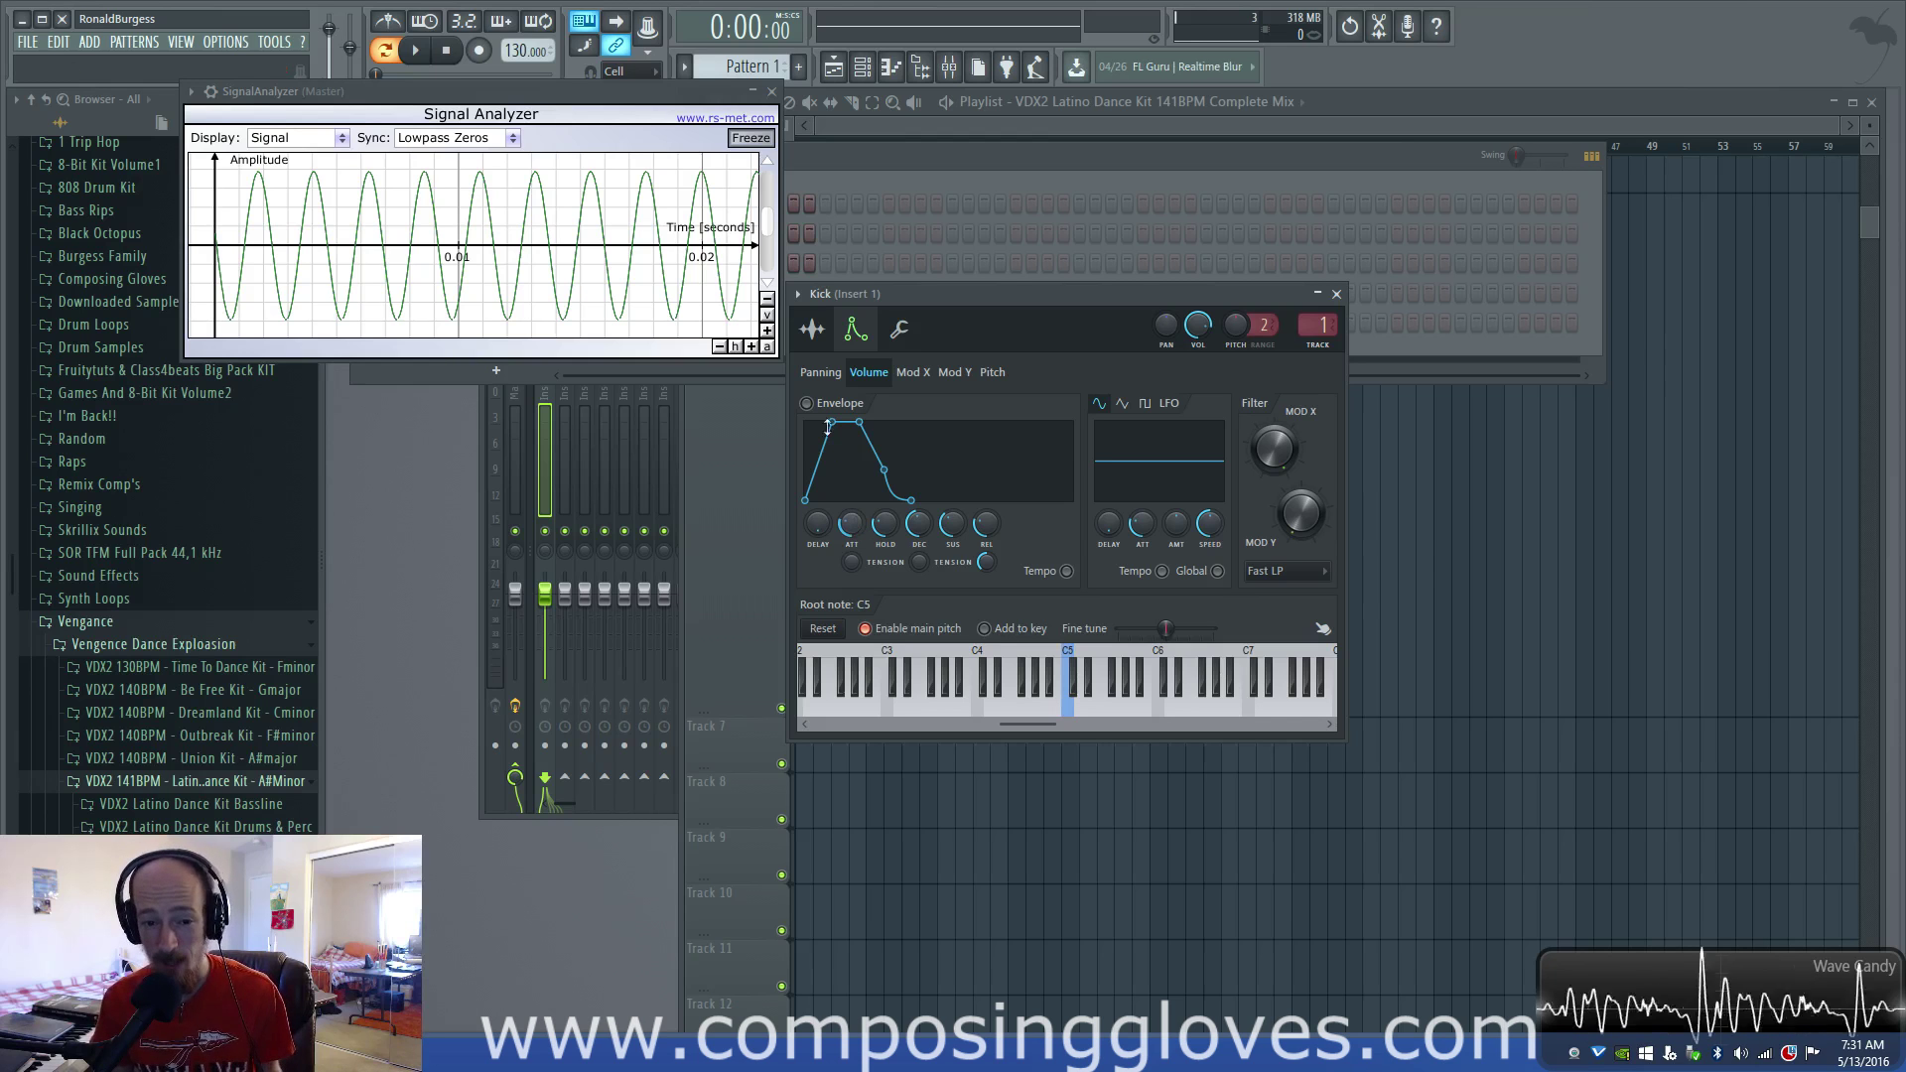
- Open Edison from the Master mixer track, arrange it beside the Signal Analyzer, and detach its window
drag(649, 93, 1475, 382)
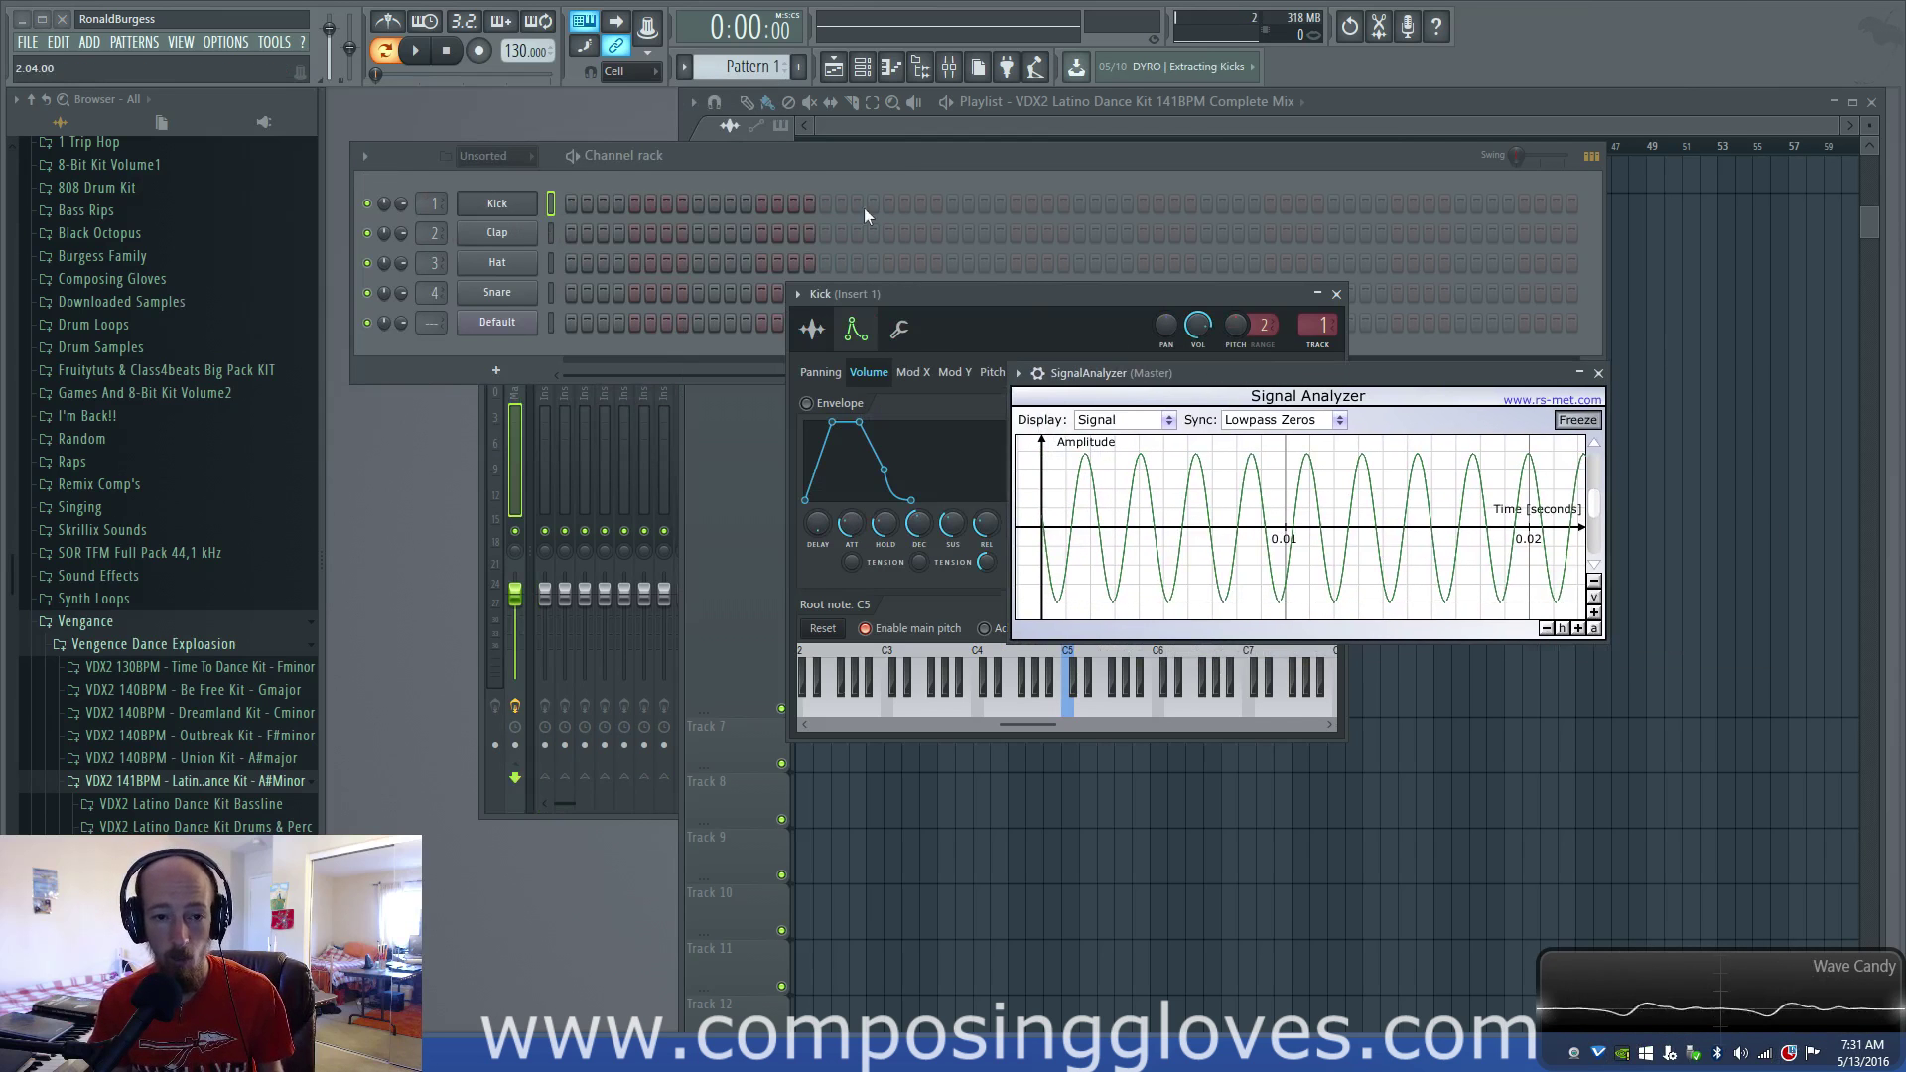
click(951, 67)
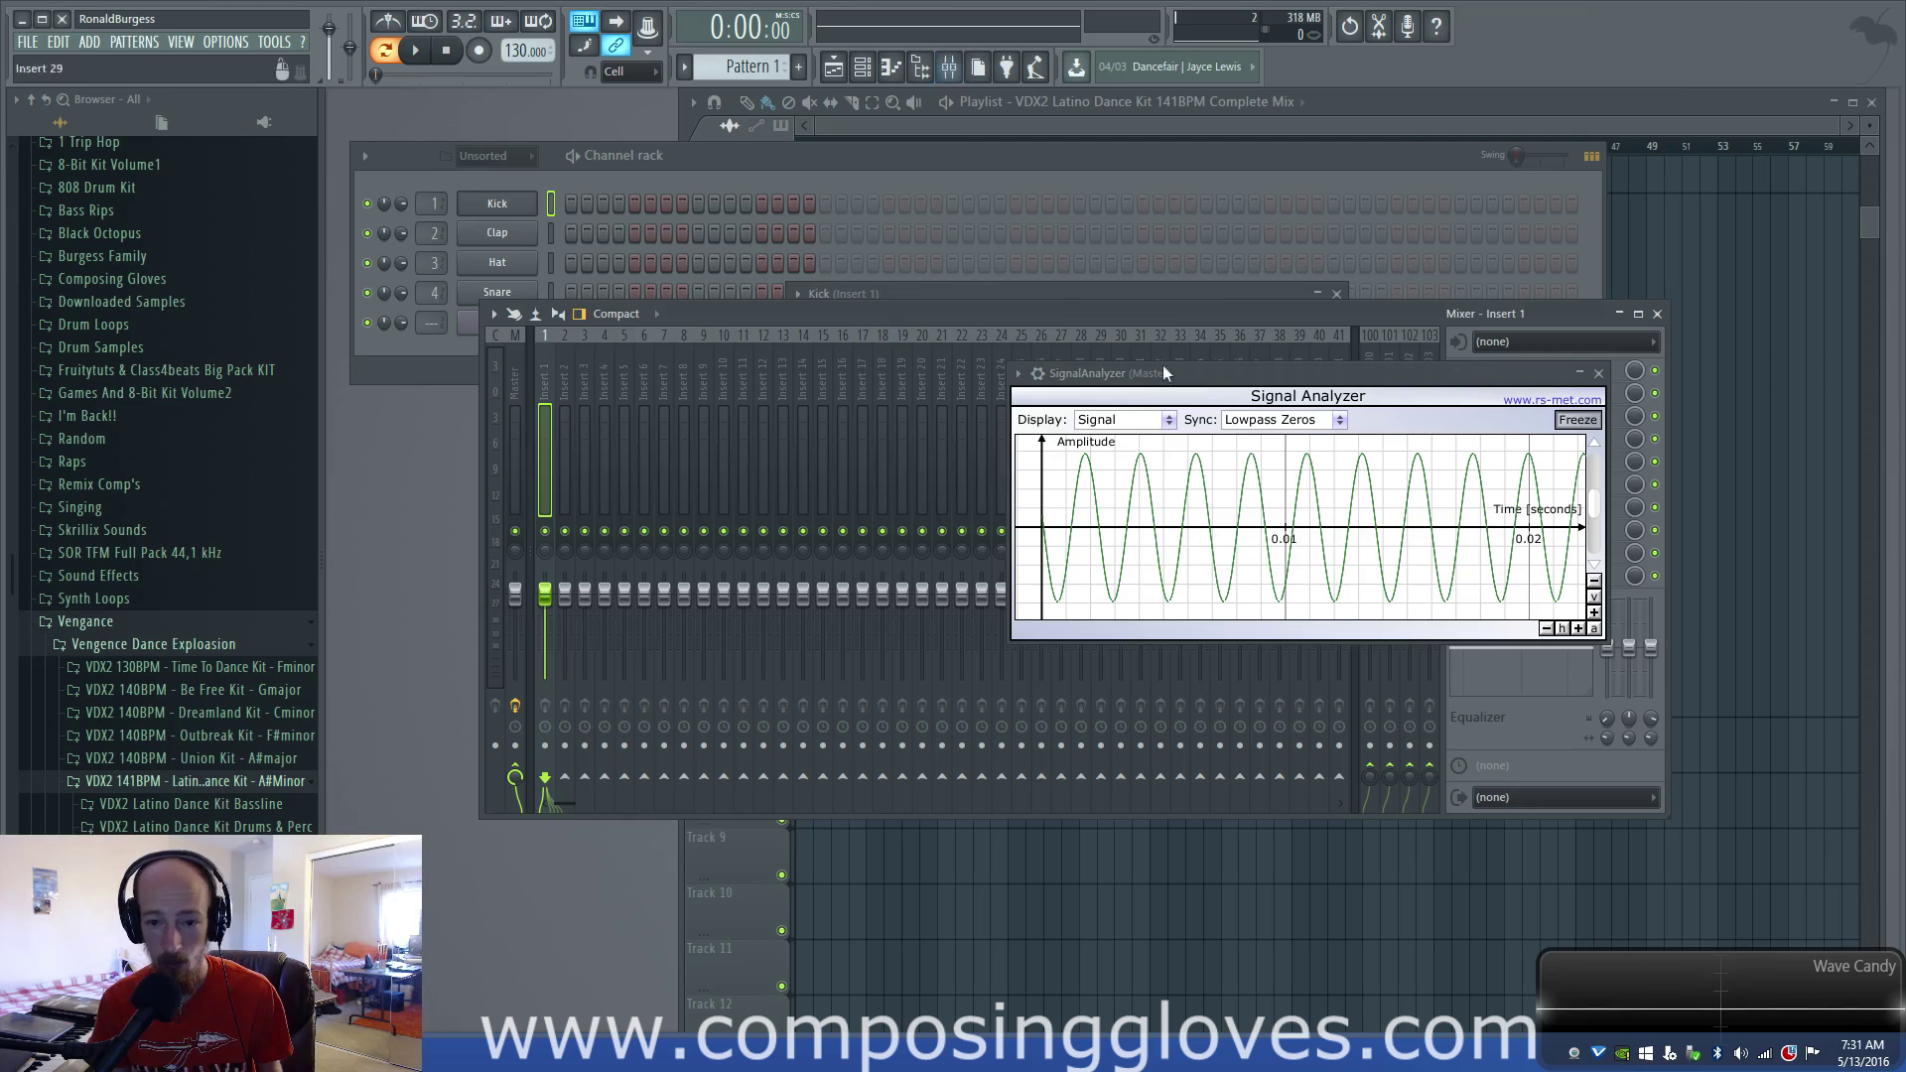
drag(1392, 367, 1064, 521)
click(1563, 395)
drag(1391, 415, 1224, 167)
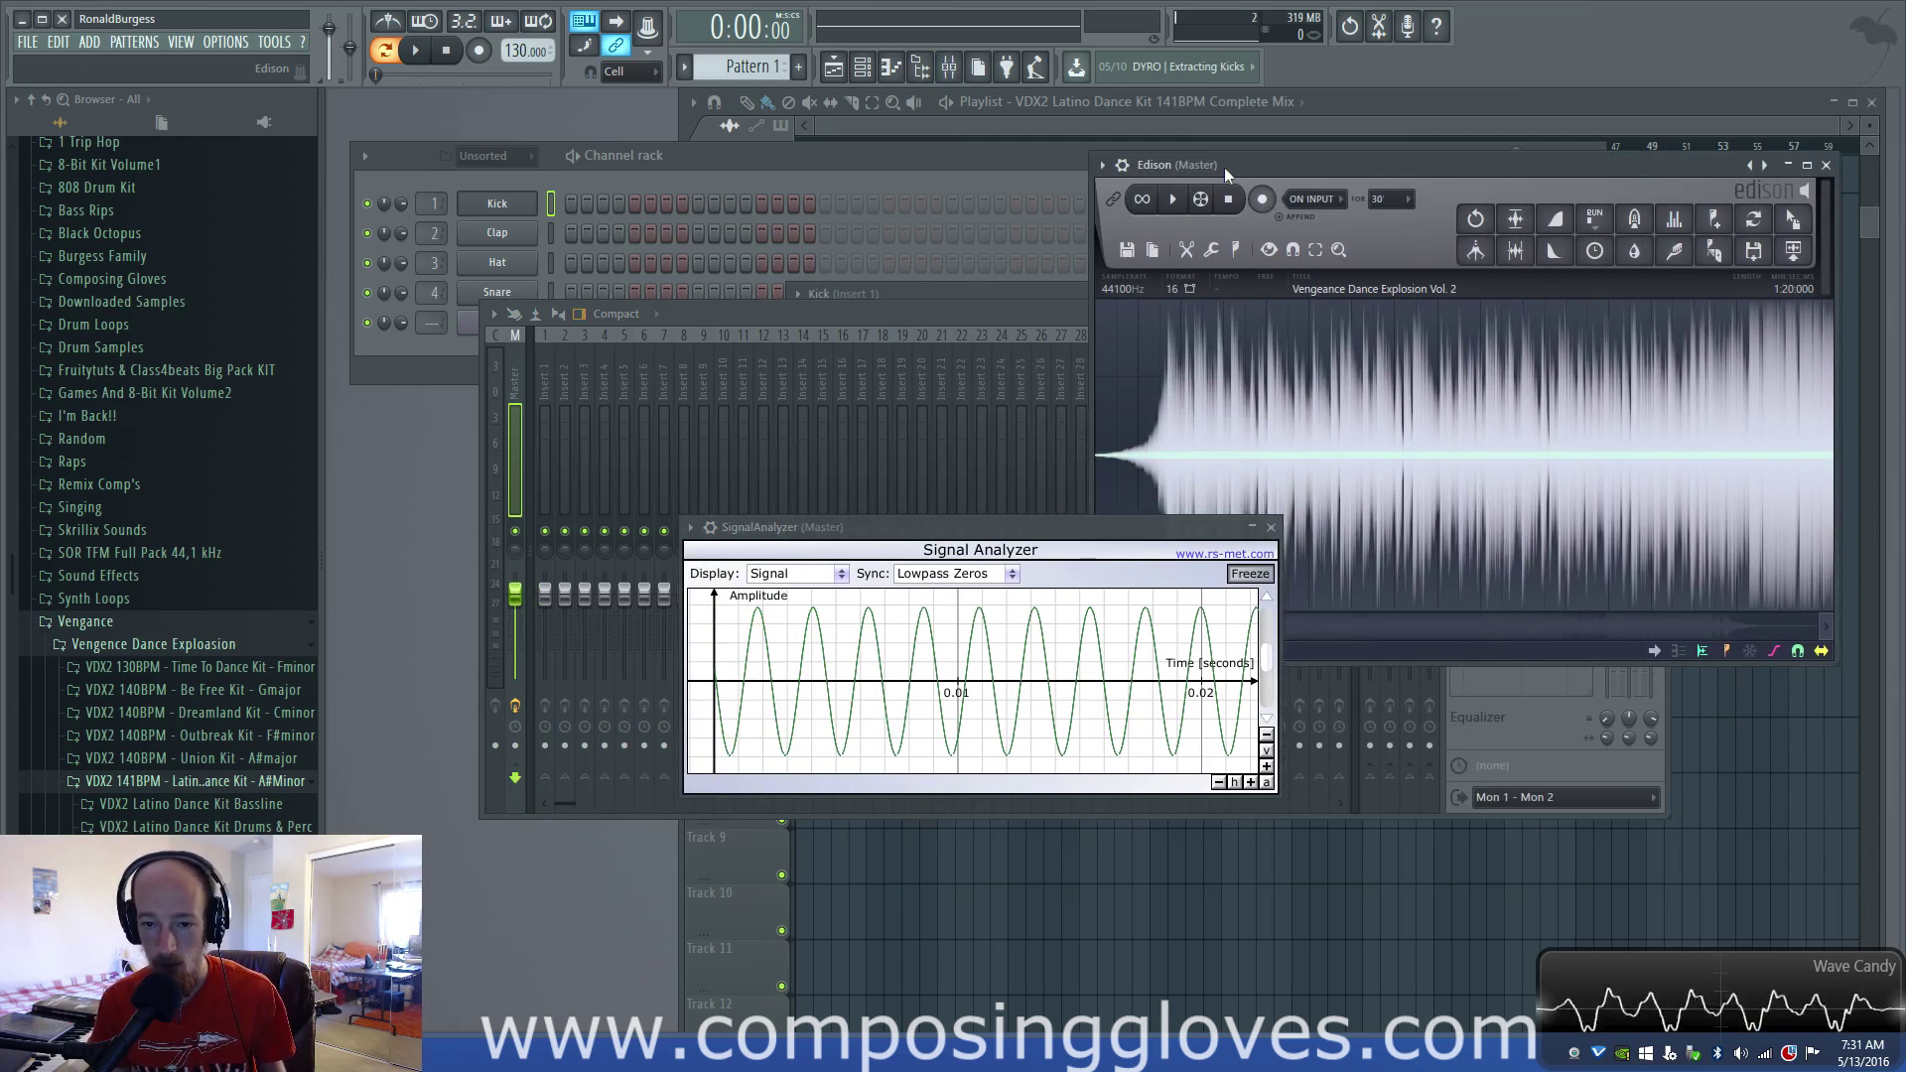
click(1102, 164)
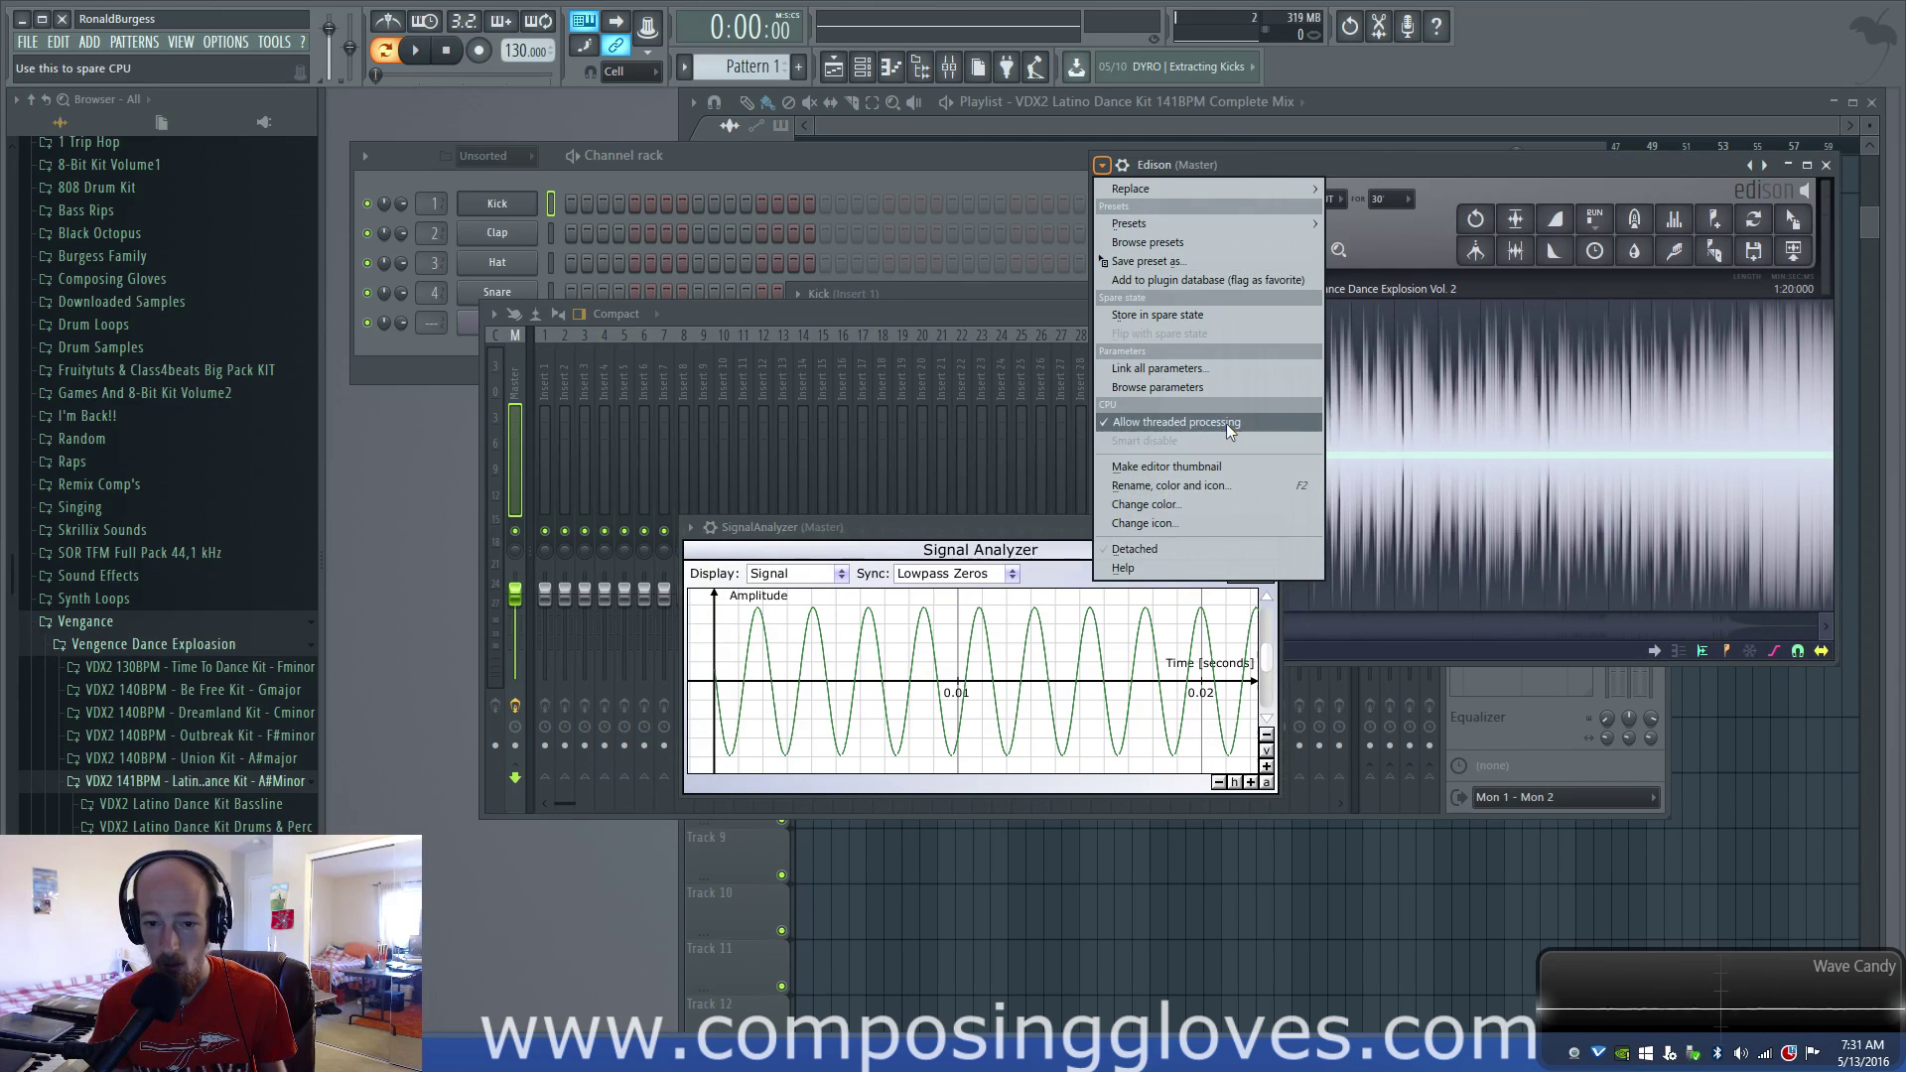
click(1209, 552)
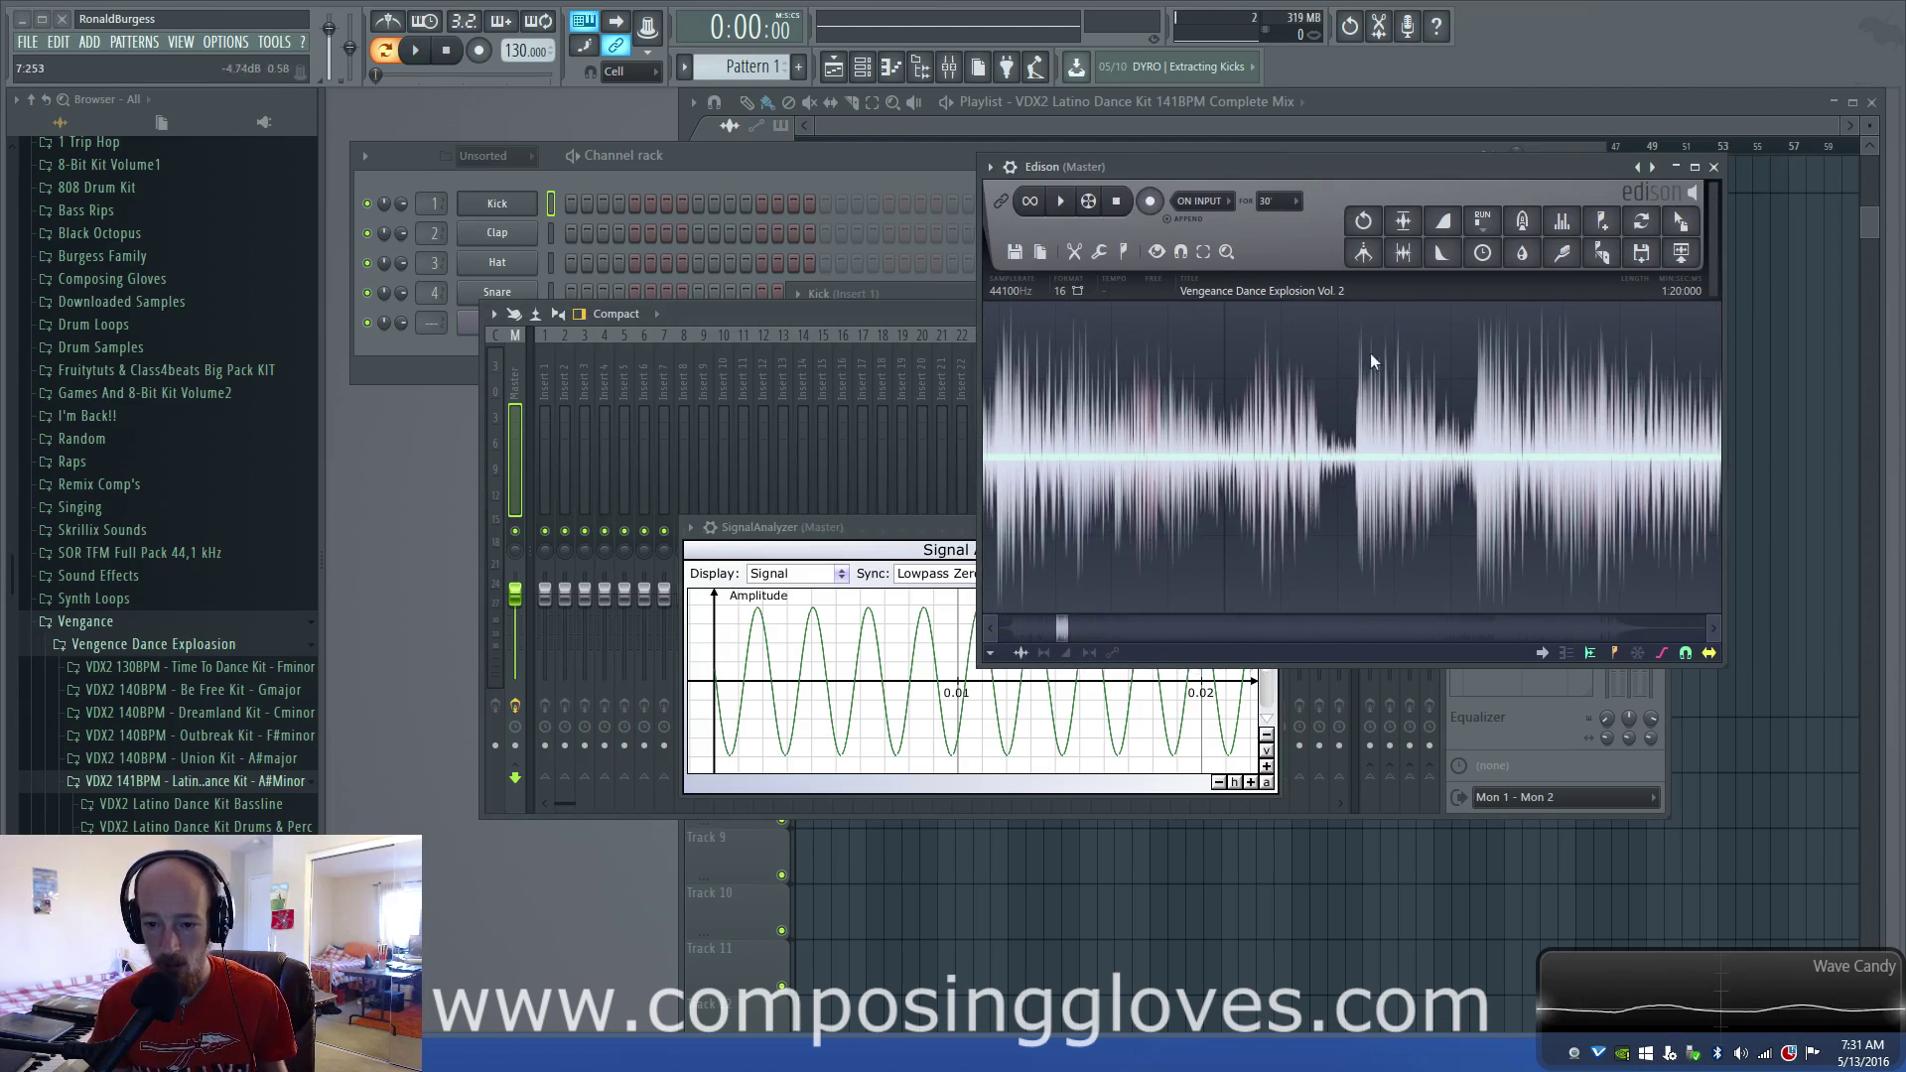
- Select the single drum hit in Edison from 7.200 to 7.400, and widen the selection to 7.100 to 7.500
drag(1334, 328, 1453, 346)
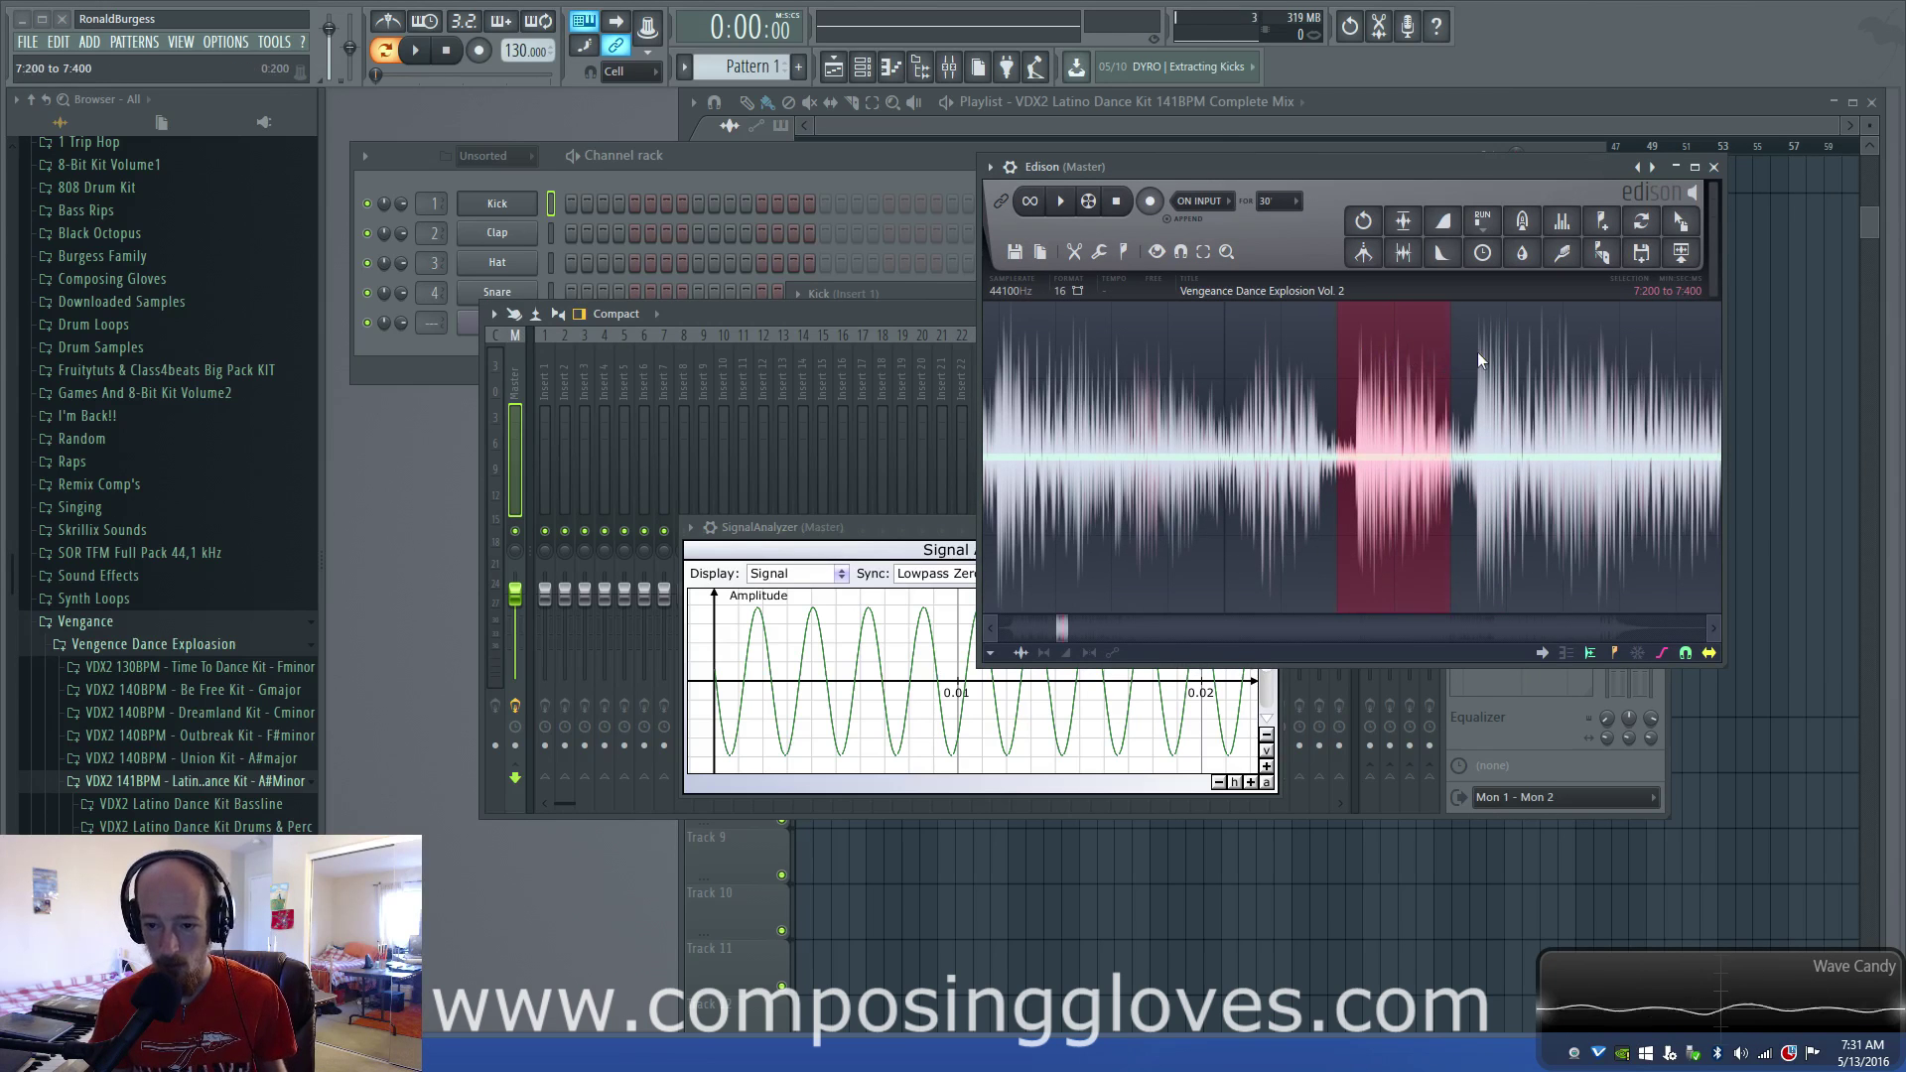
drag(1269, 415, 1254, 415)
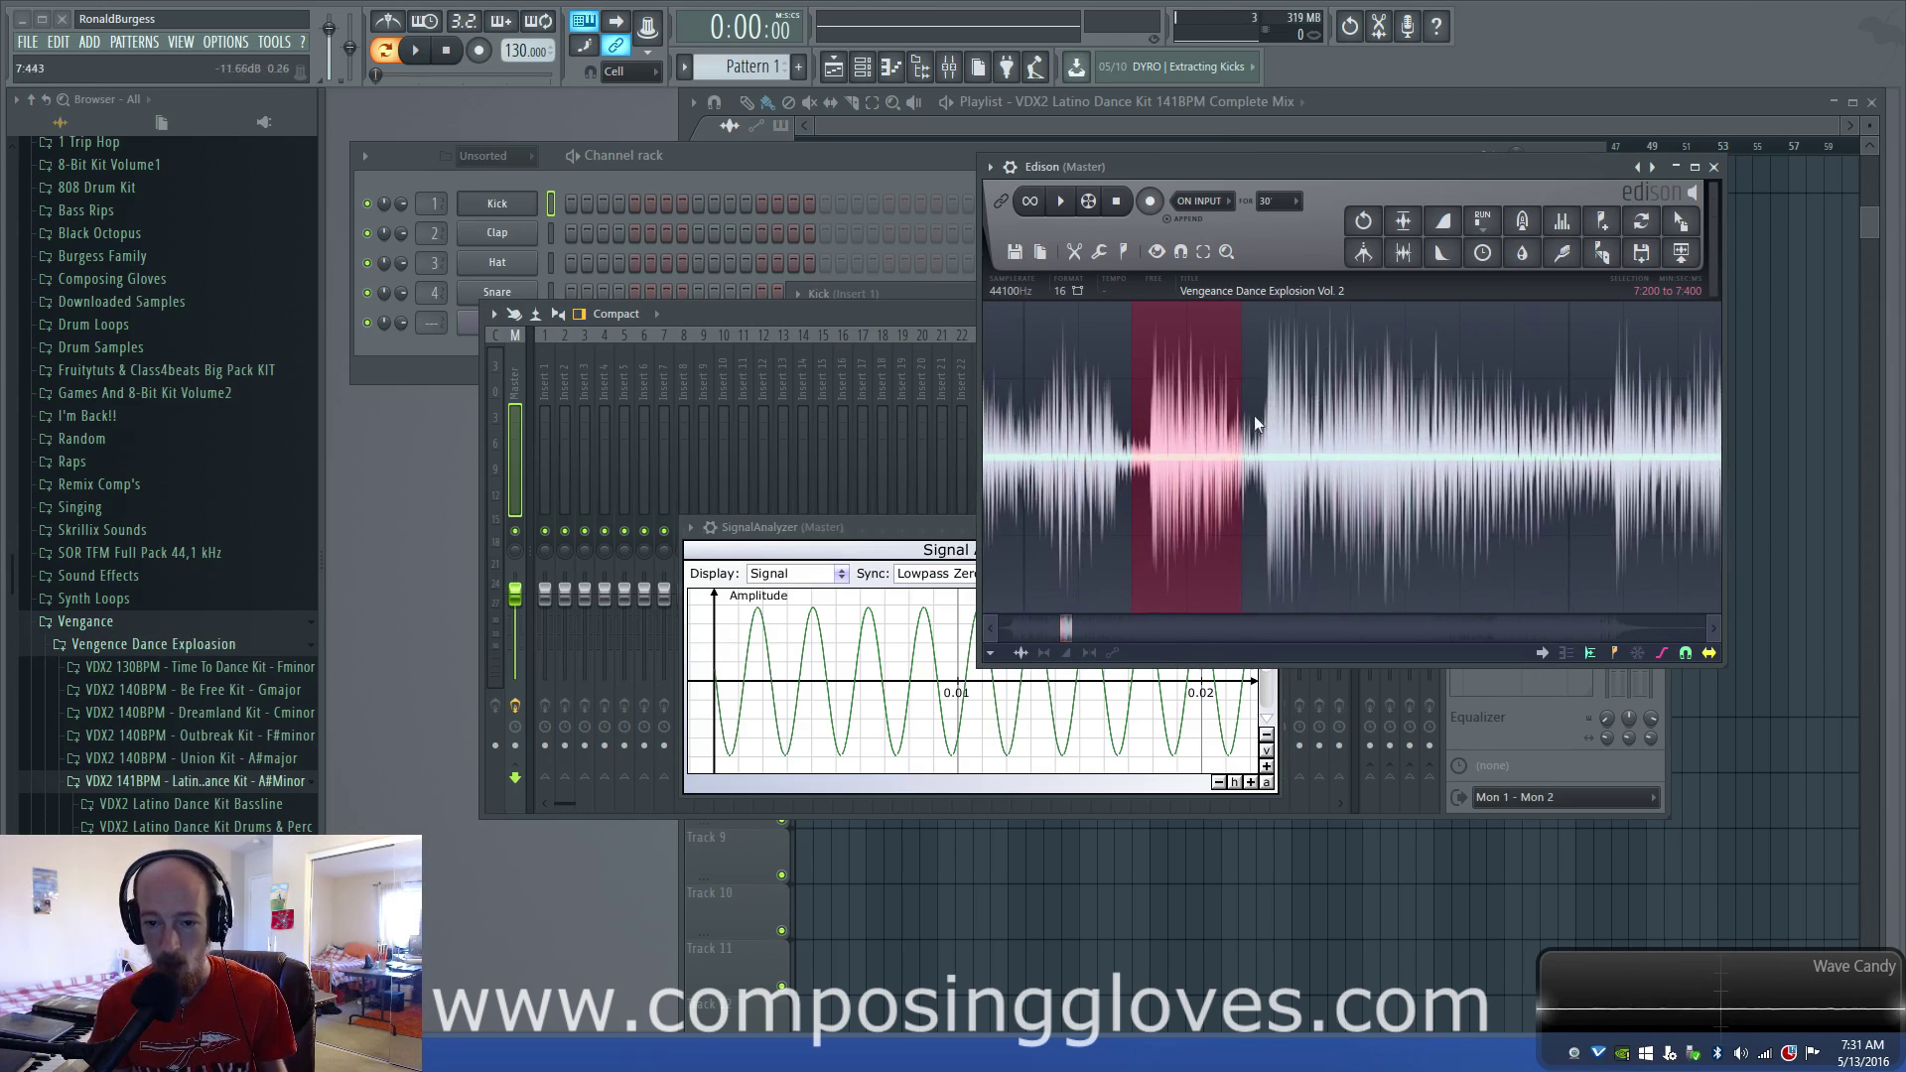
mouse_move(1133, 353)
mouse_down()
mouse_move(1235, 354)
mouse_move(1103, 349)
mouse_up()
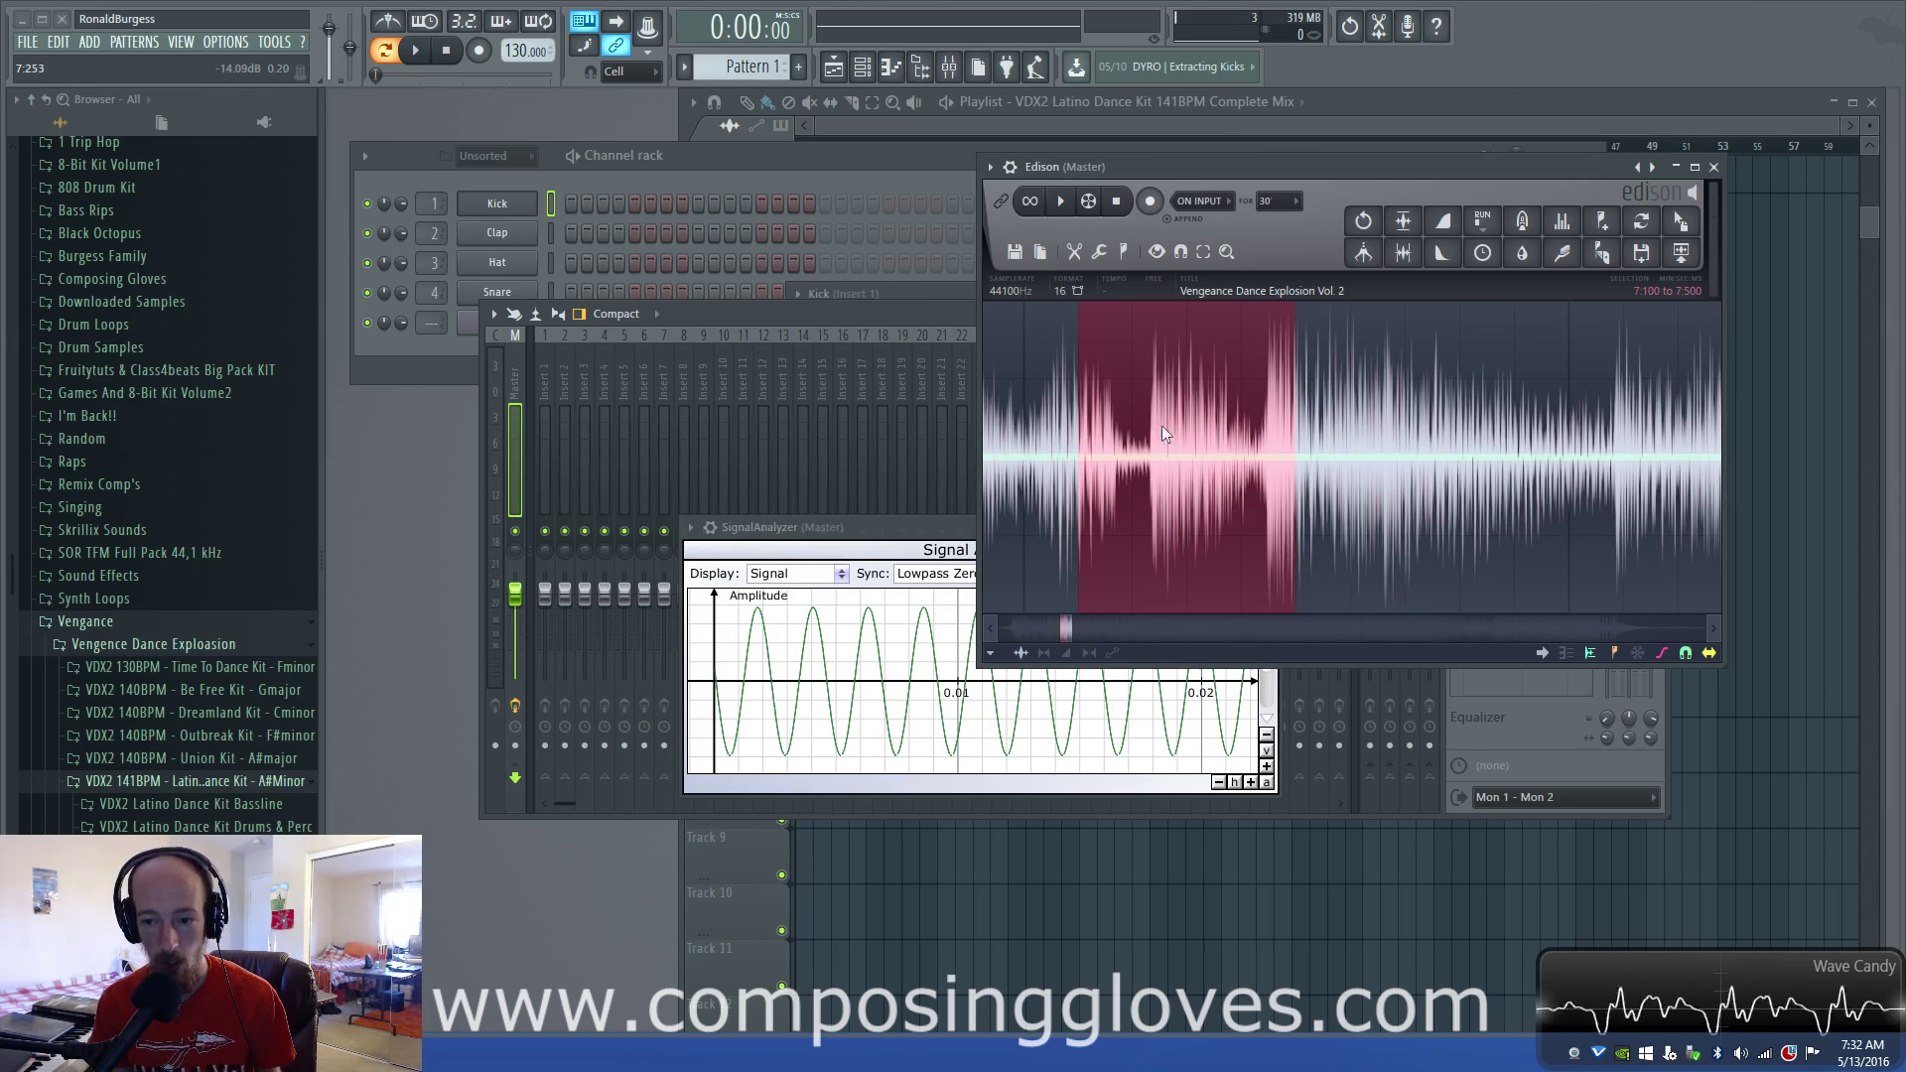
- Select the track's opening build-up from 0.000 to 1.600 in Edison, play it back, and clear the selection
drag(1059, 632, 998, 629)
drag(1136, 401, 889, 403)
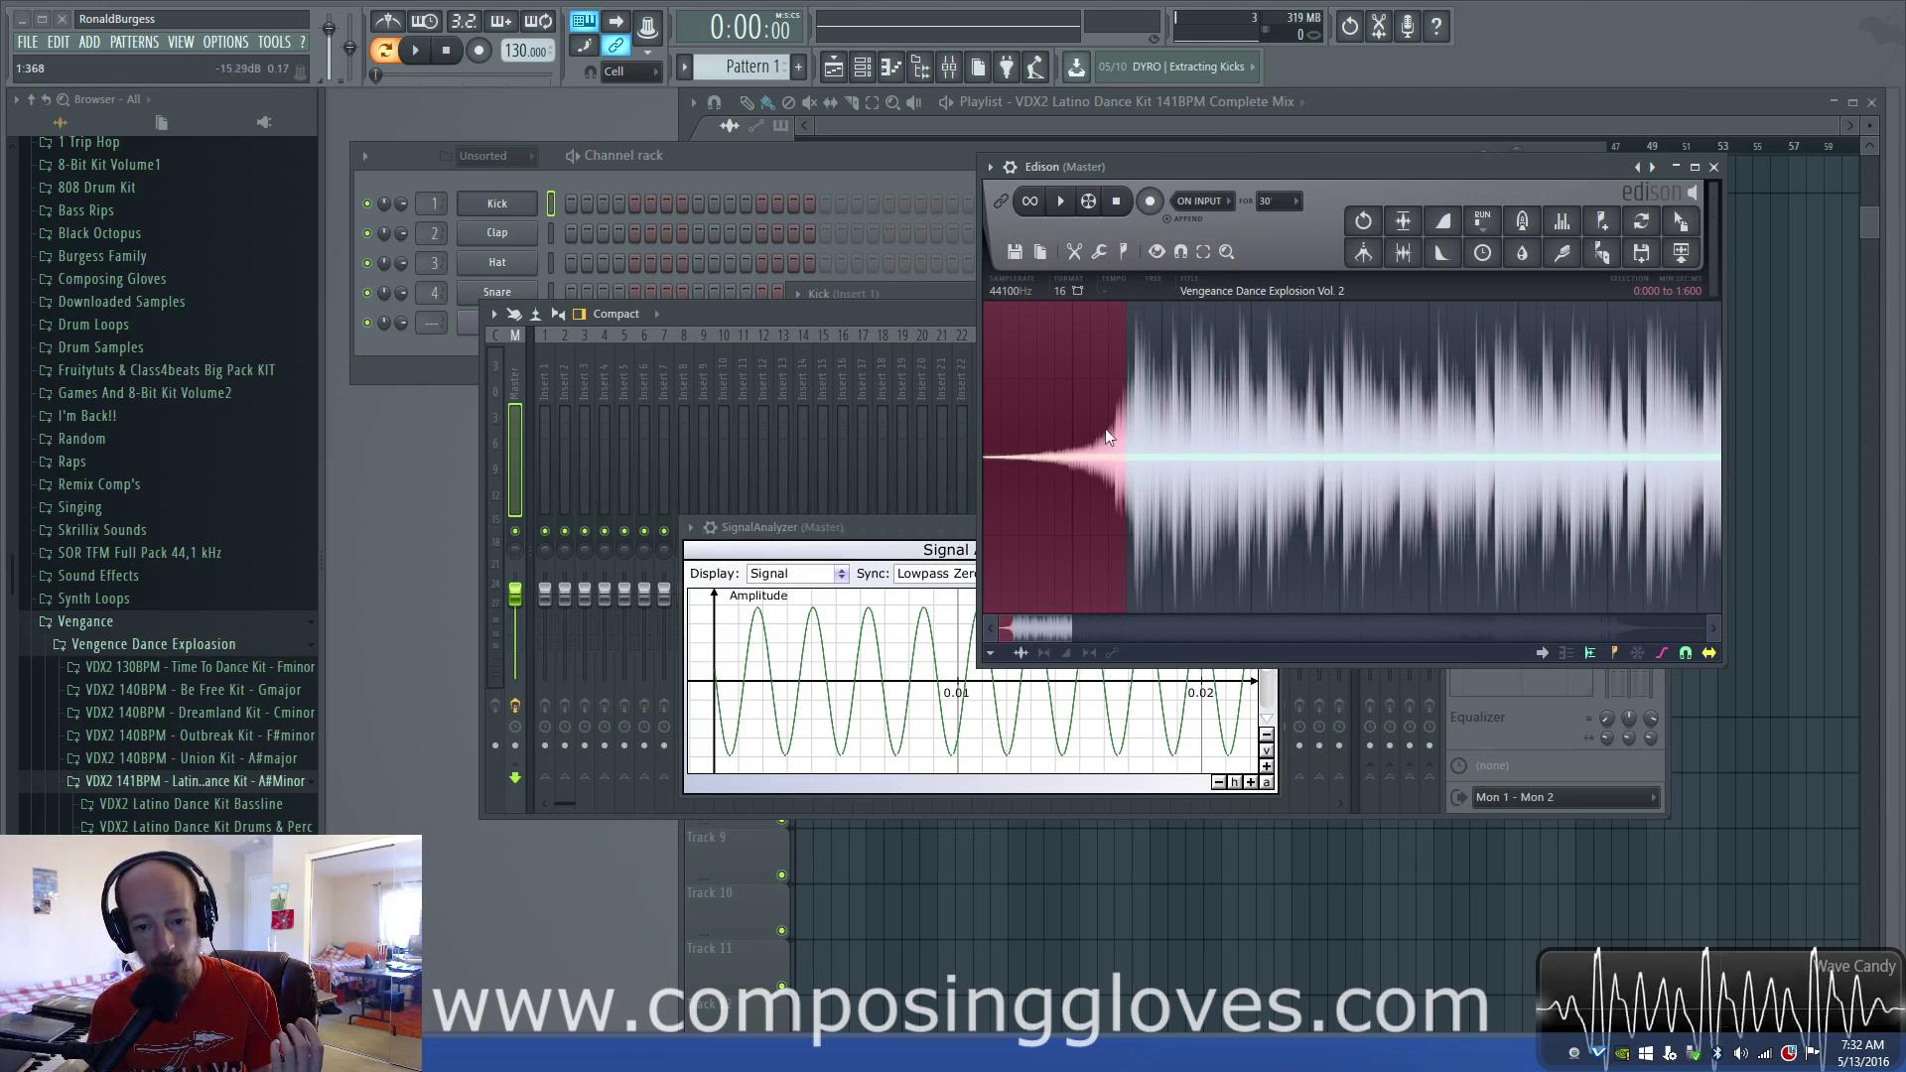
key(space)
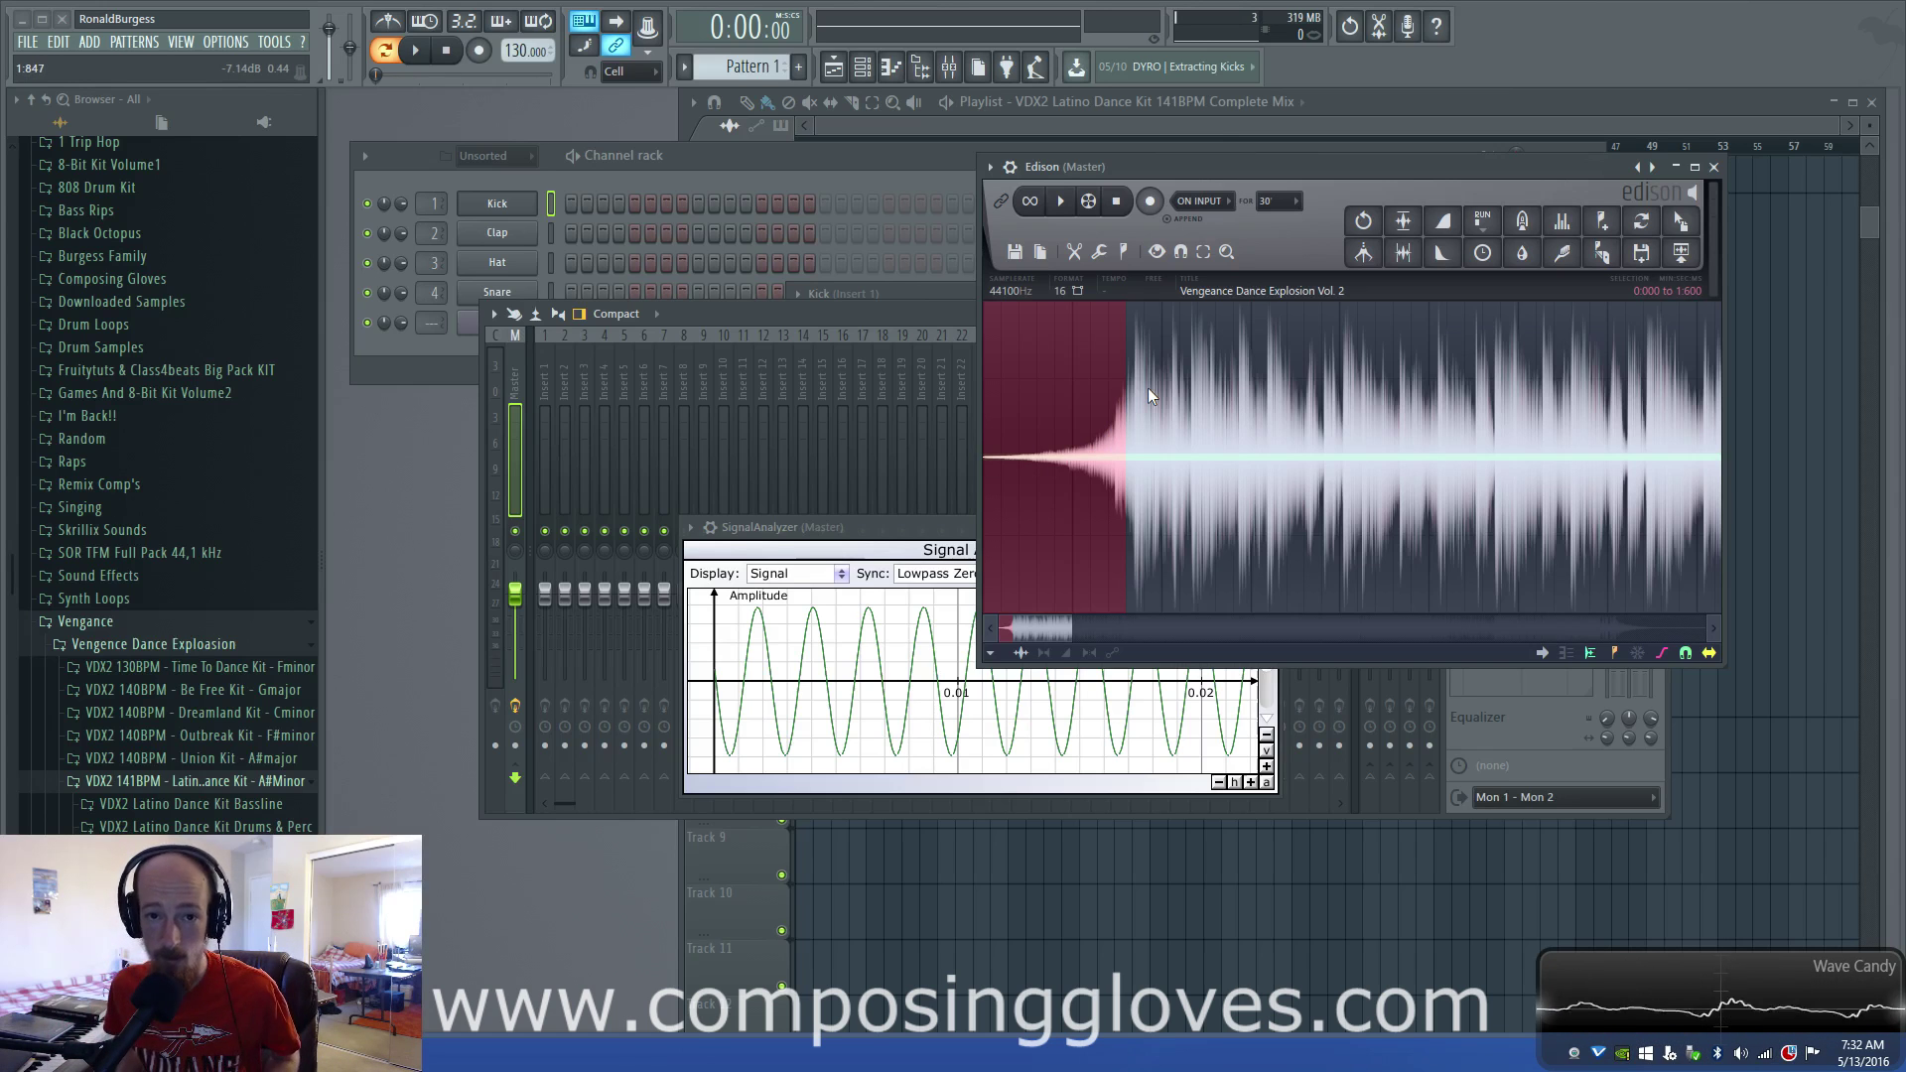
key(space)
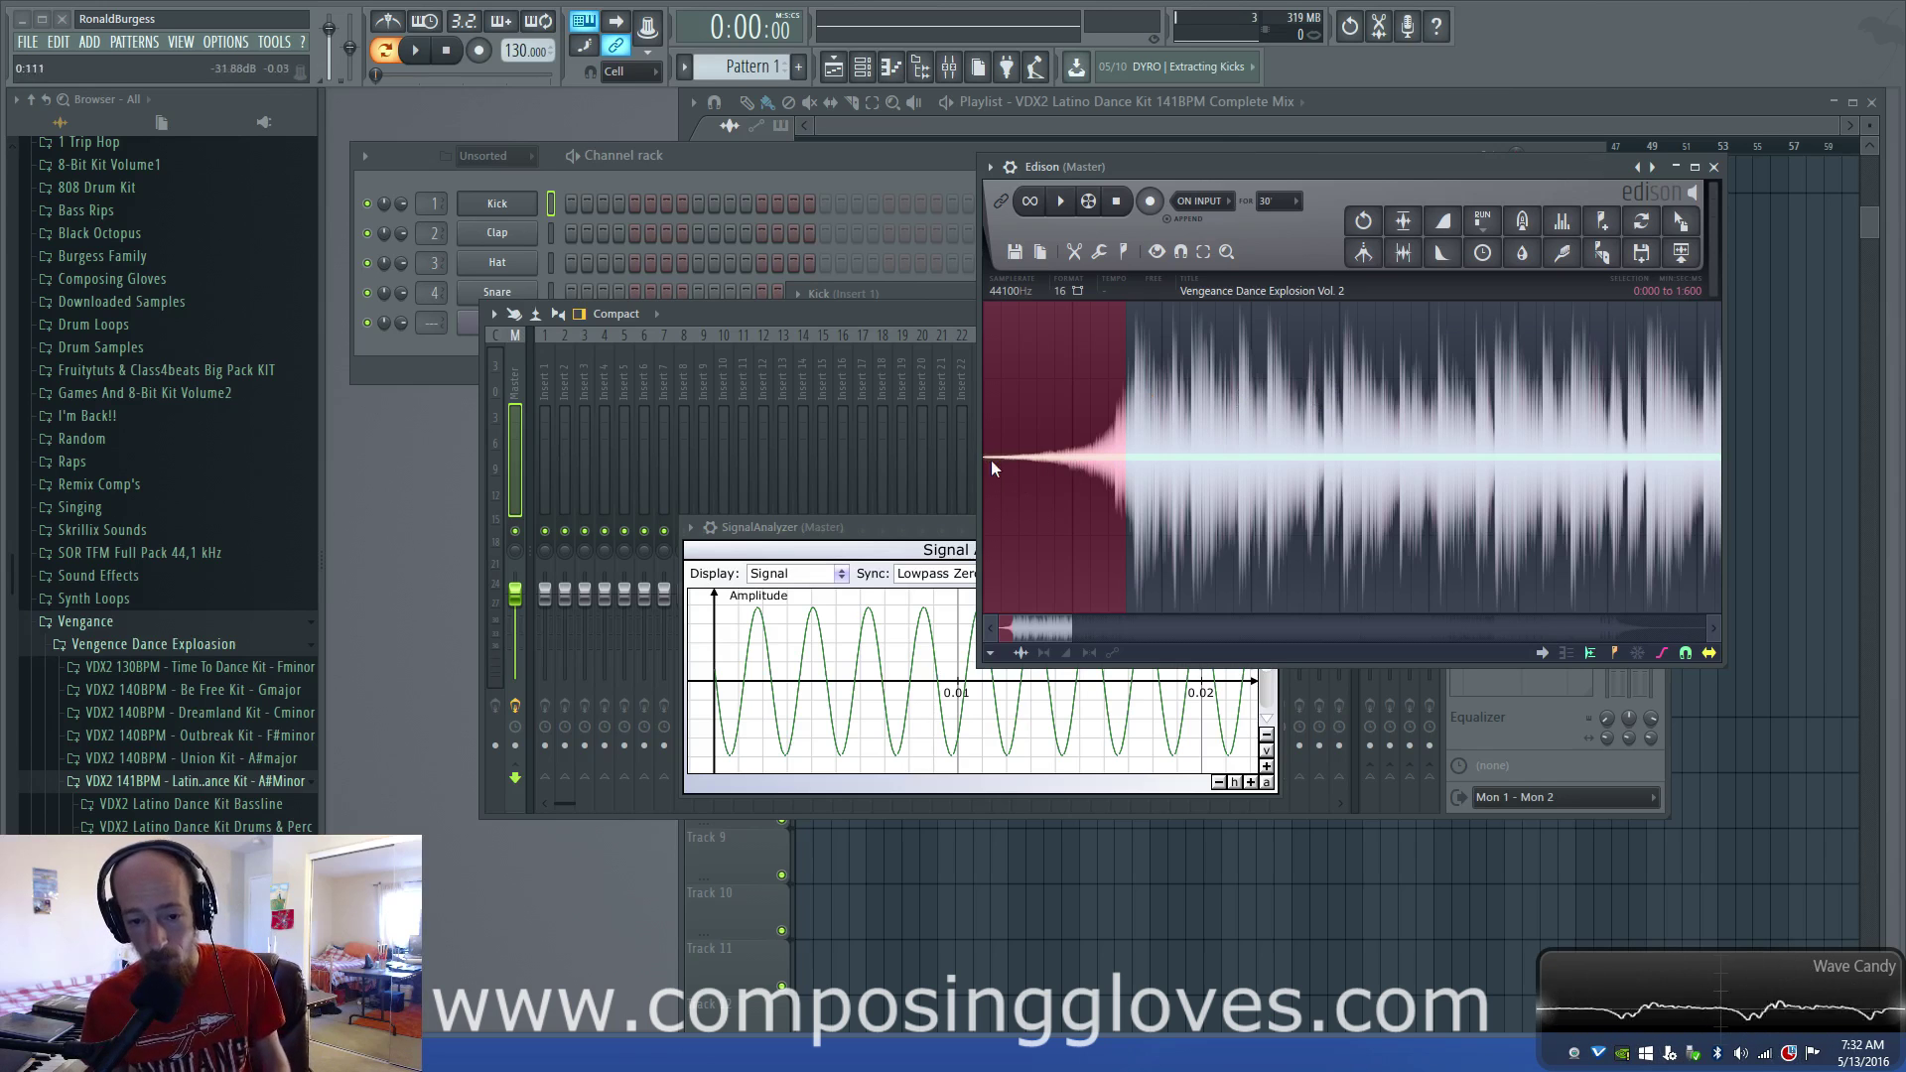
click(1116, 413)
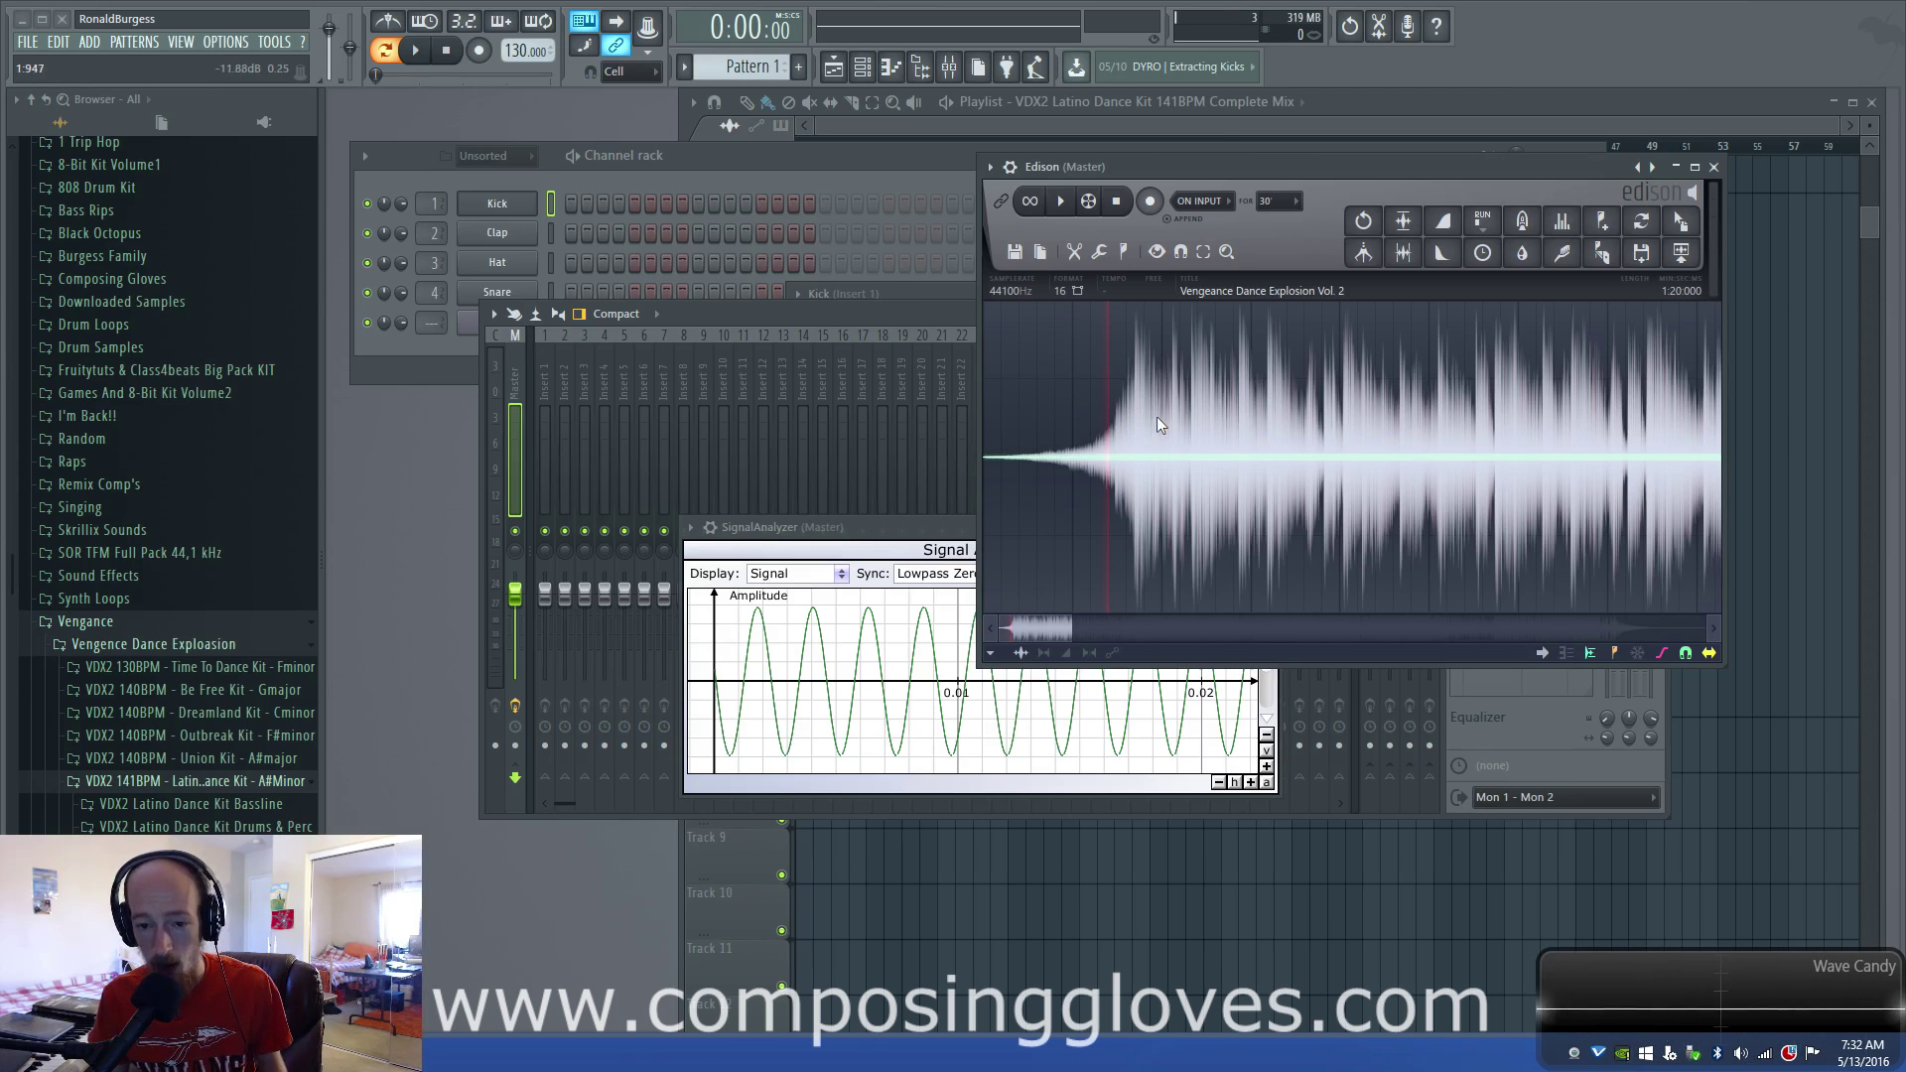
- Select the drum hit from 3.800 to 4.100 in the Edison waveform for close inspection
scroll(1393, 437, up, 8)
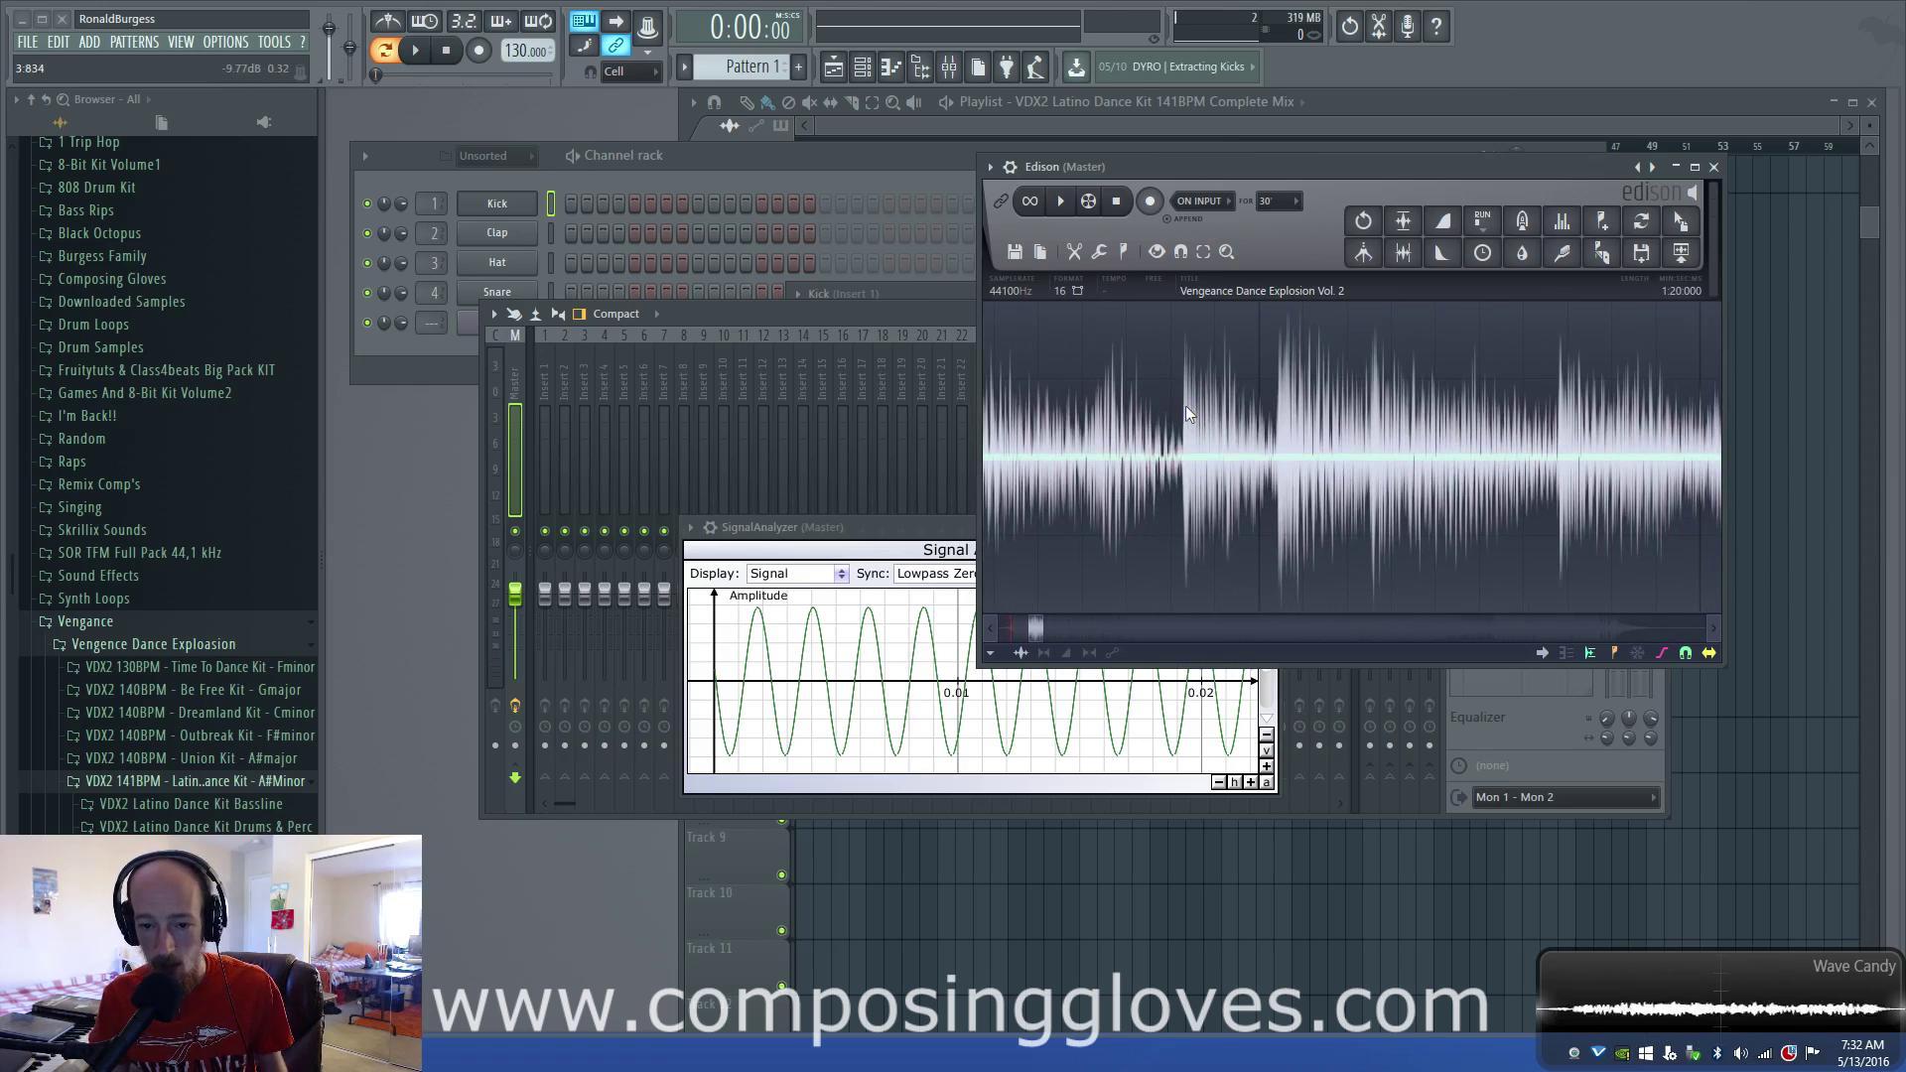
drag(1184, 413, 1247, 425)
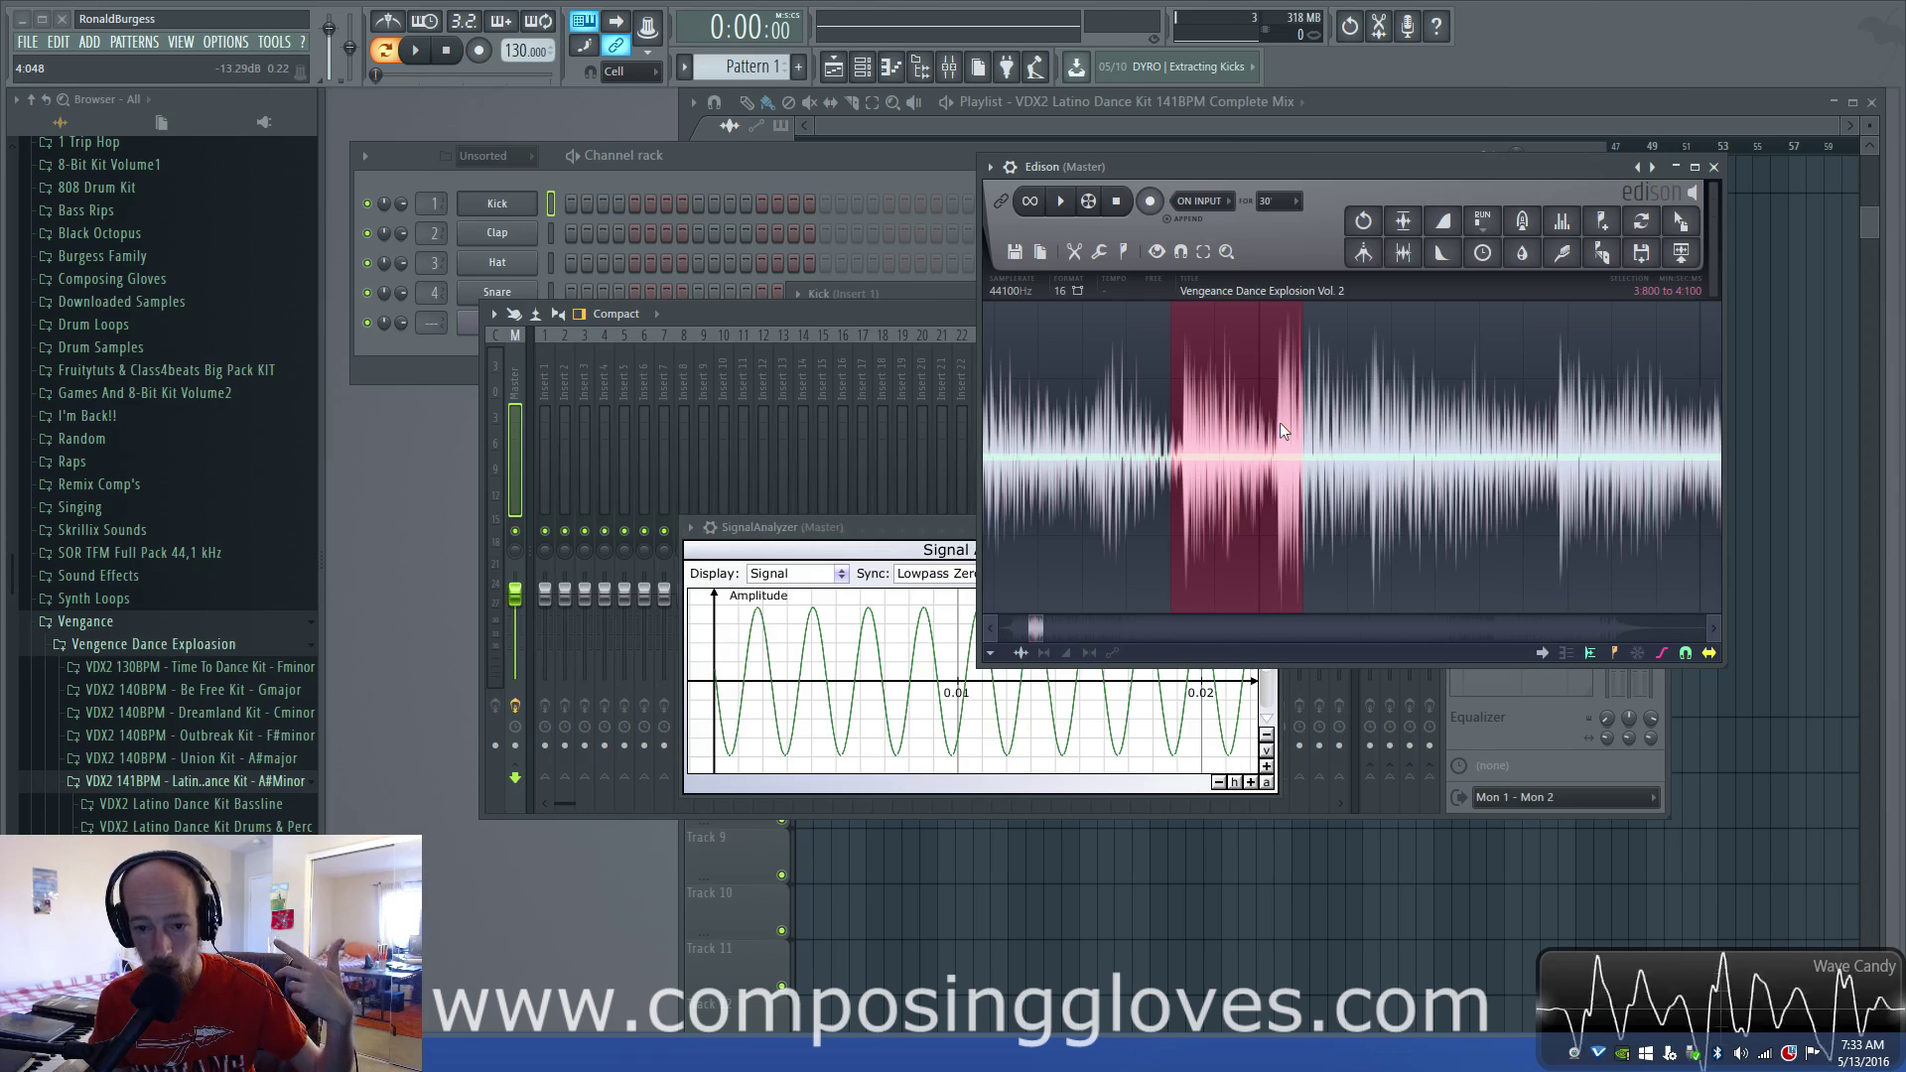
scroll(1284, 504, up, 2)
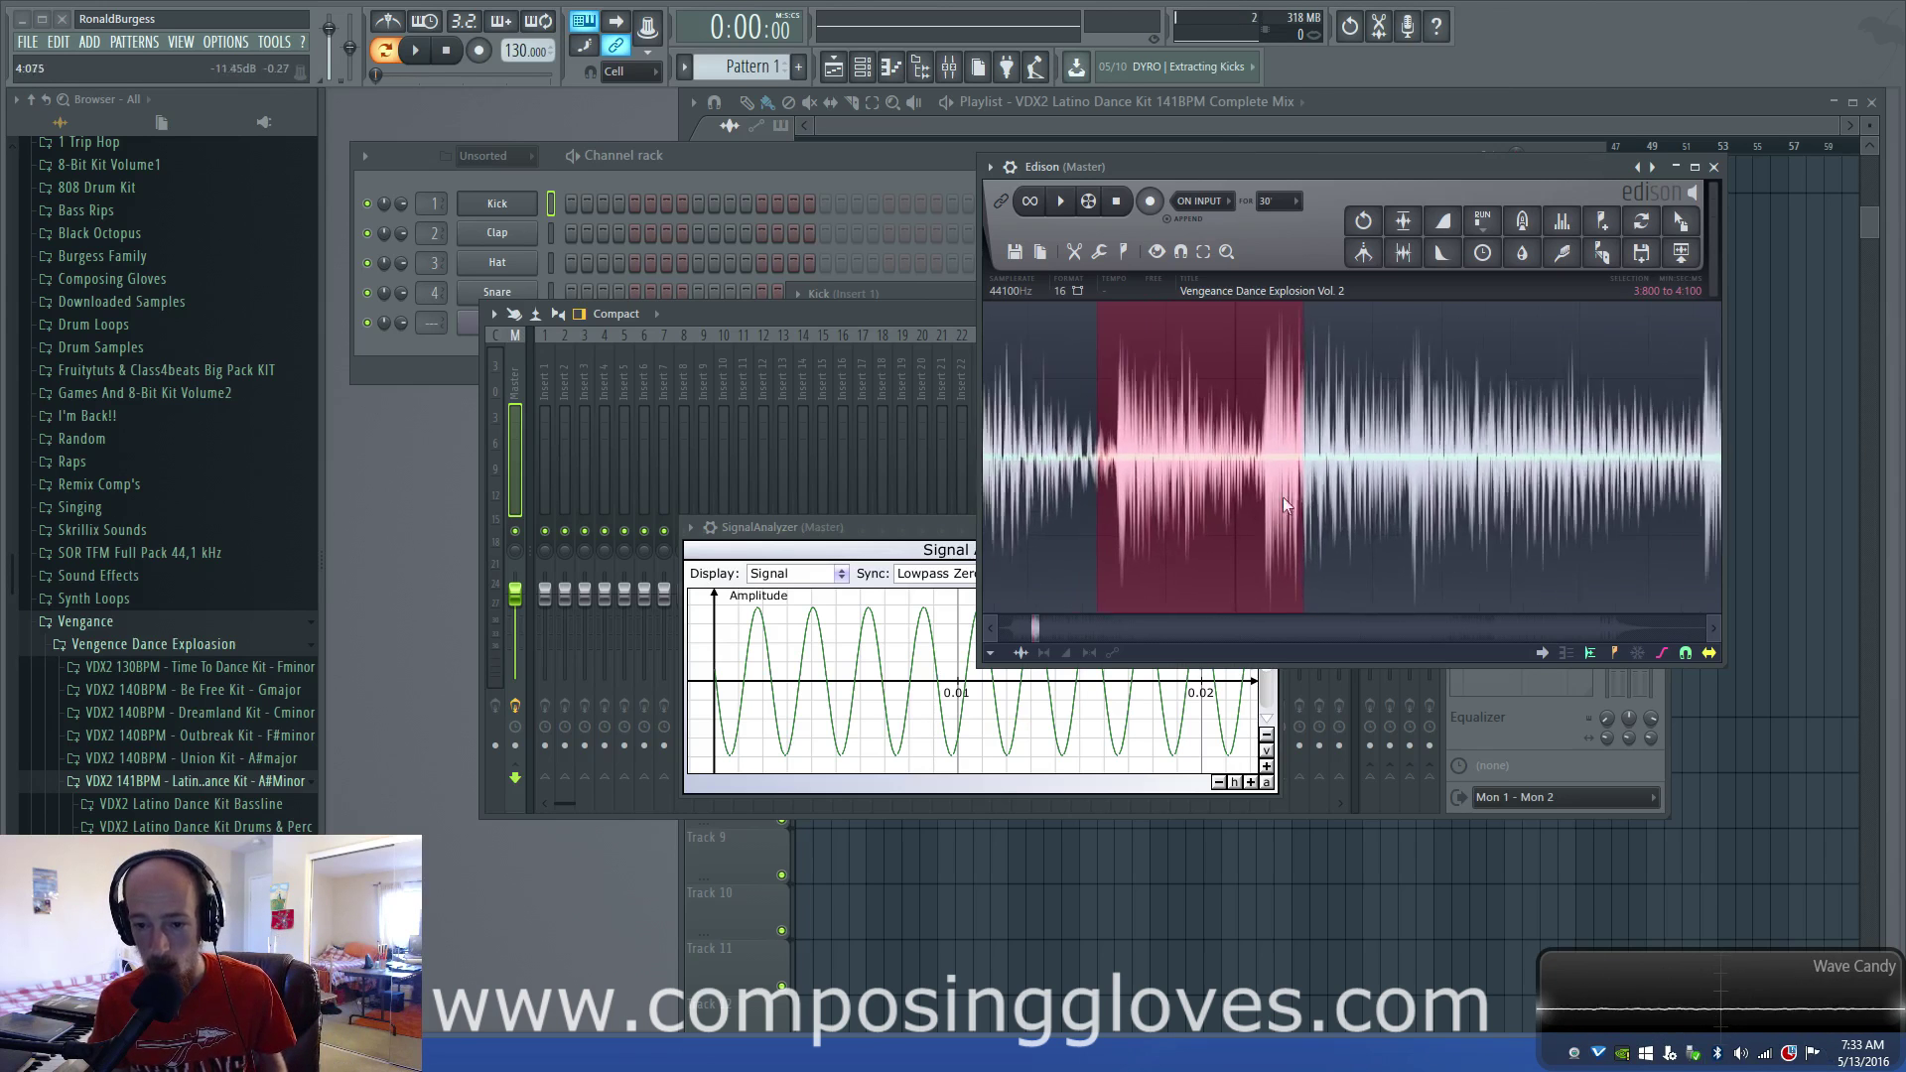
scroll(1283, 501, up, 2)
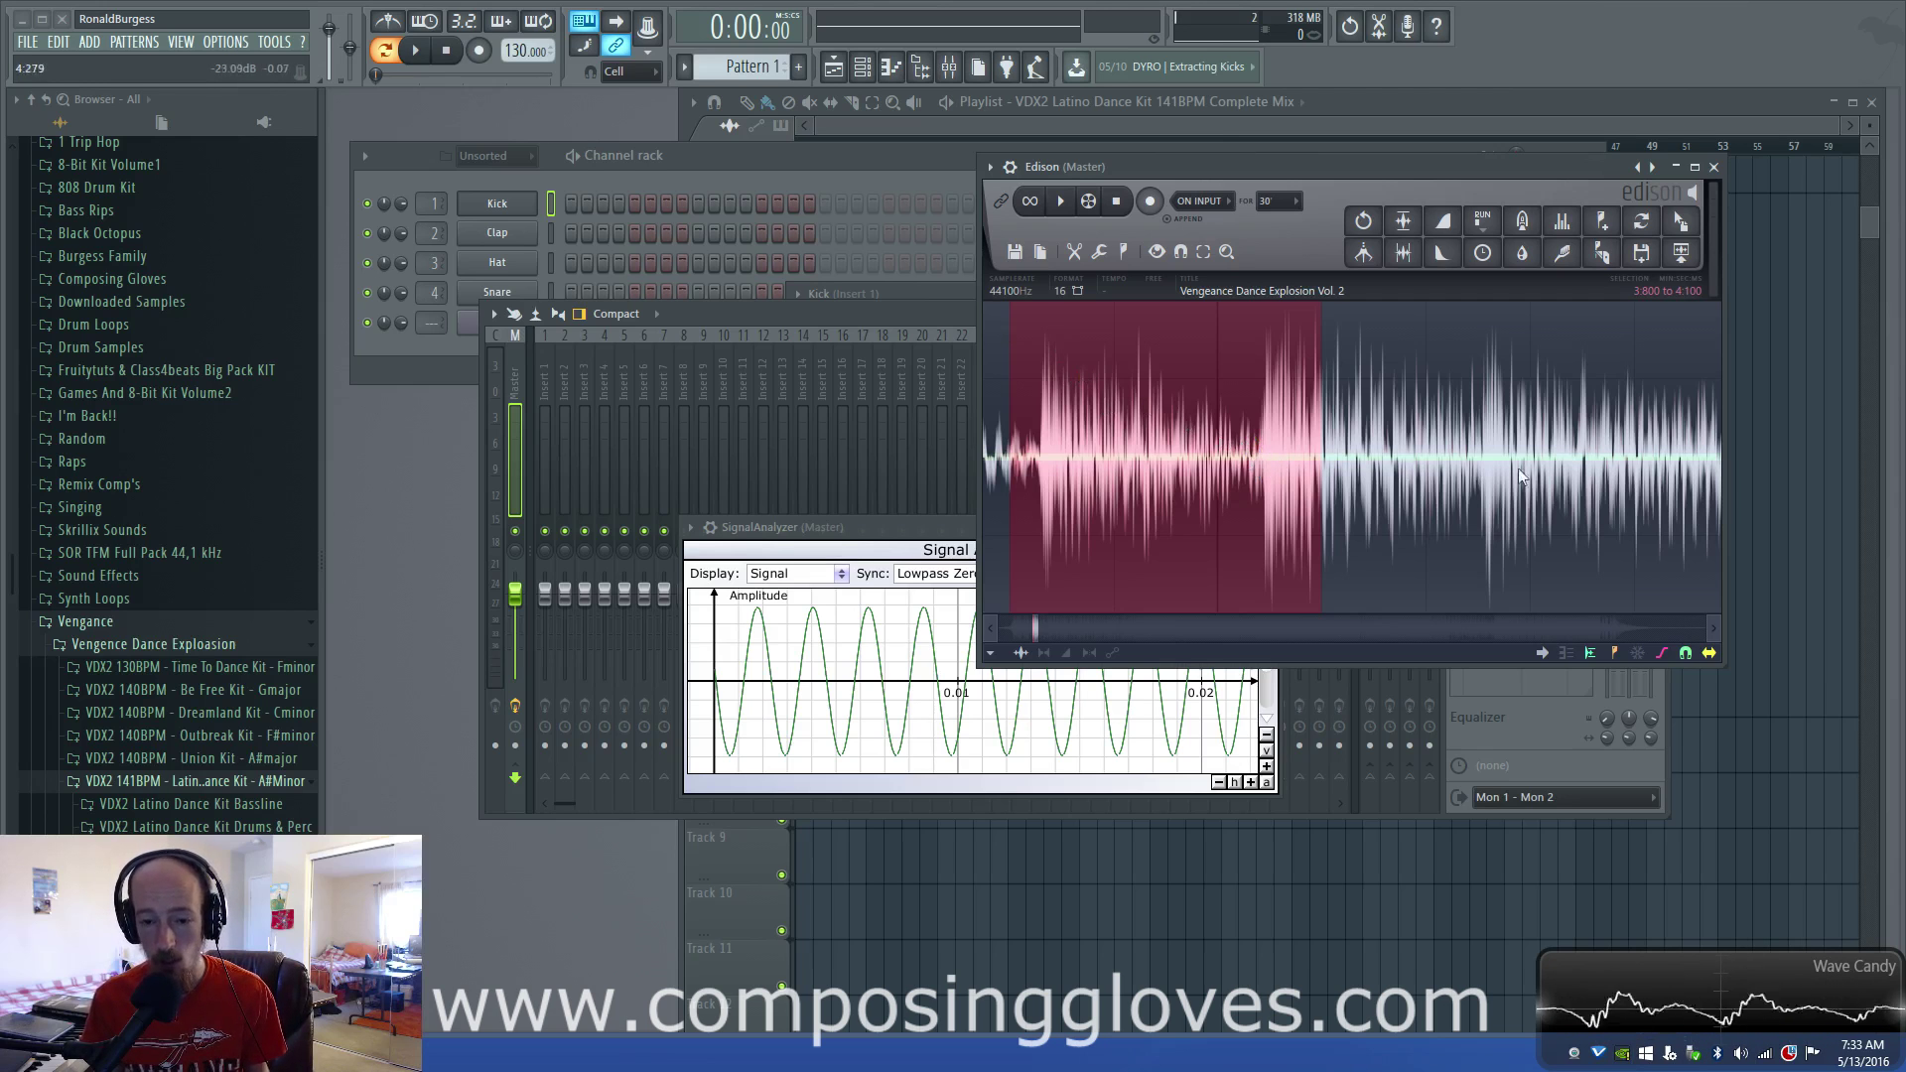
- Reopen the Kick channel's settings, place them clear of Edison, and show the sample waveform
click(490, 203)
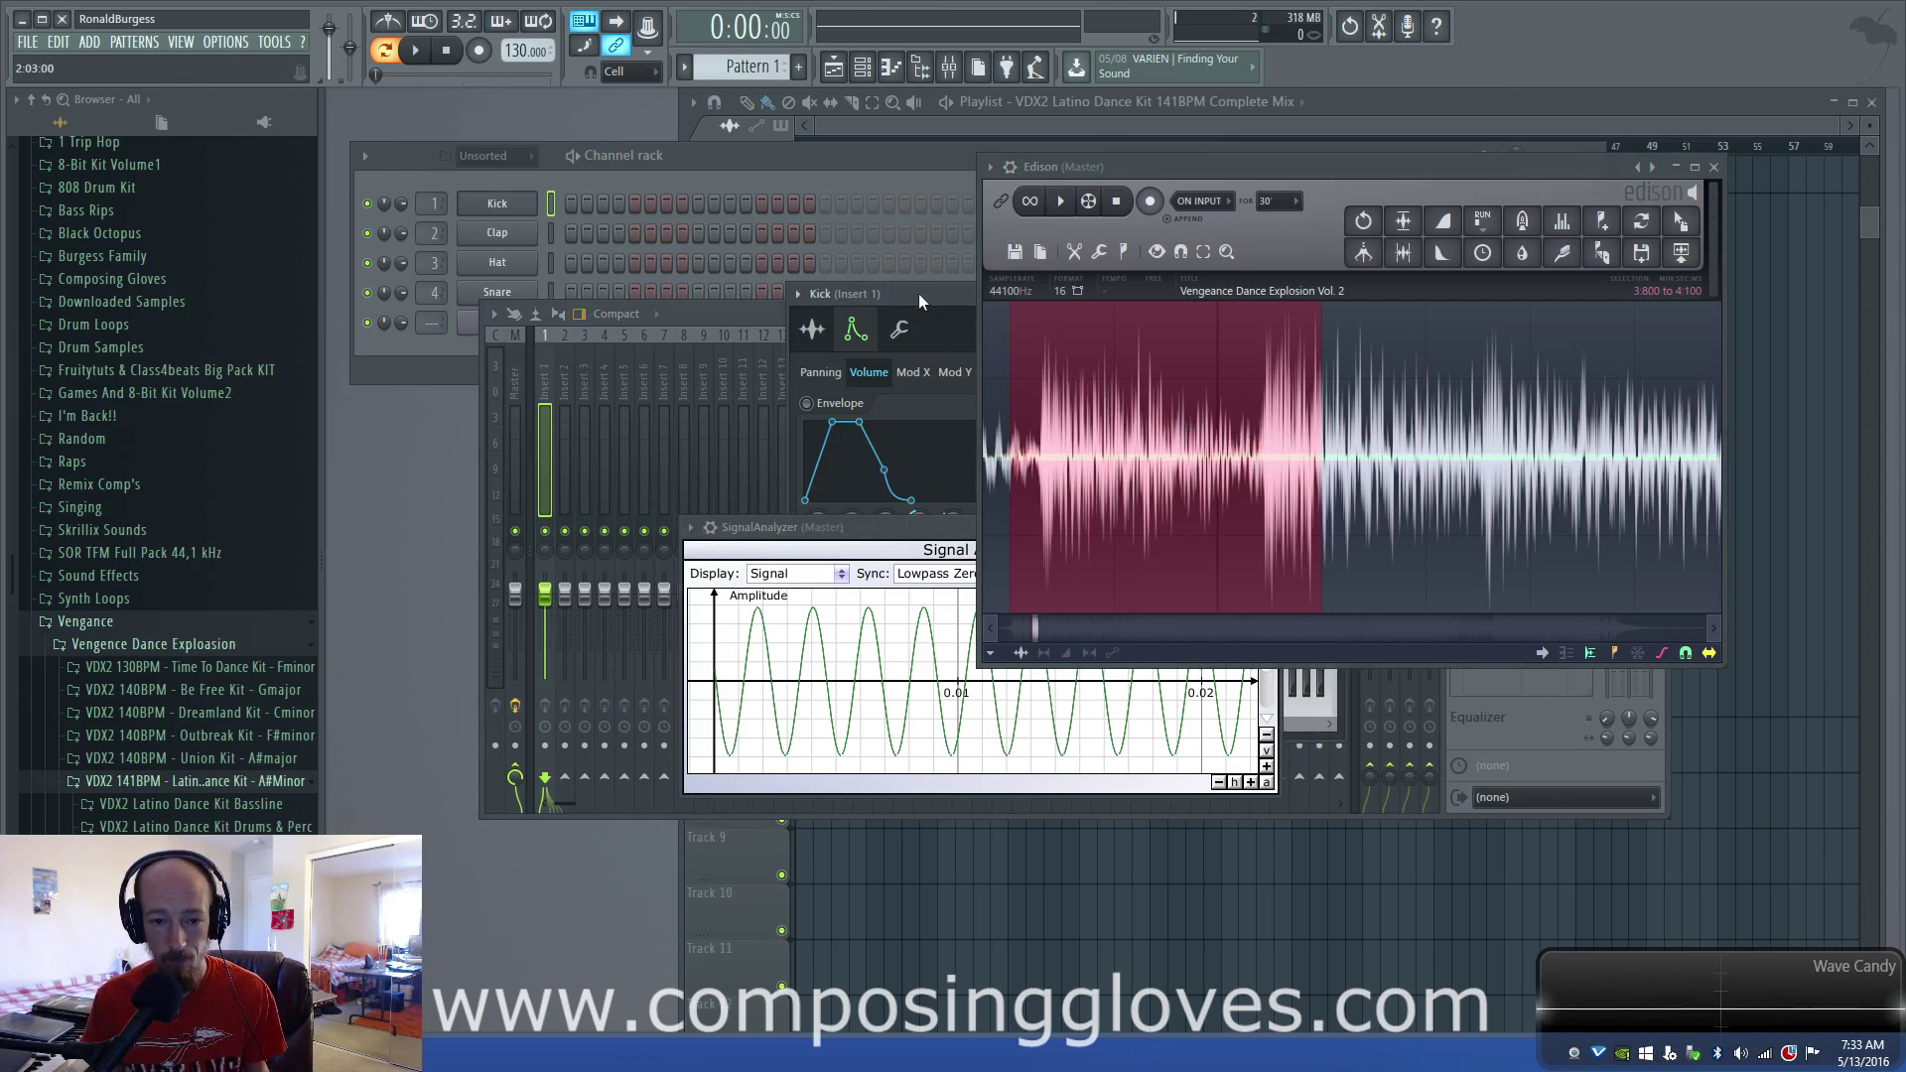
drag(919, 294, 509, 101)
click(402, 135)
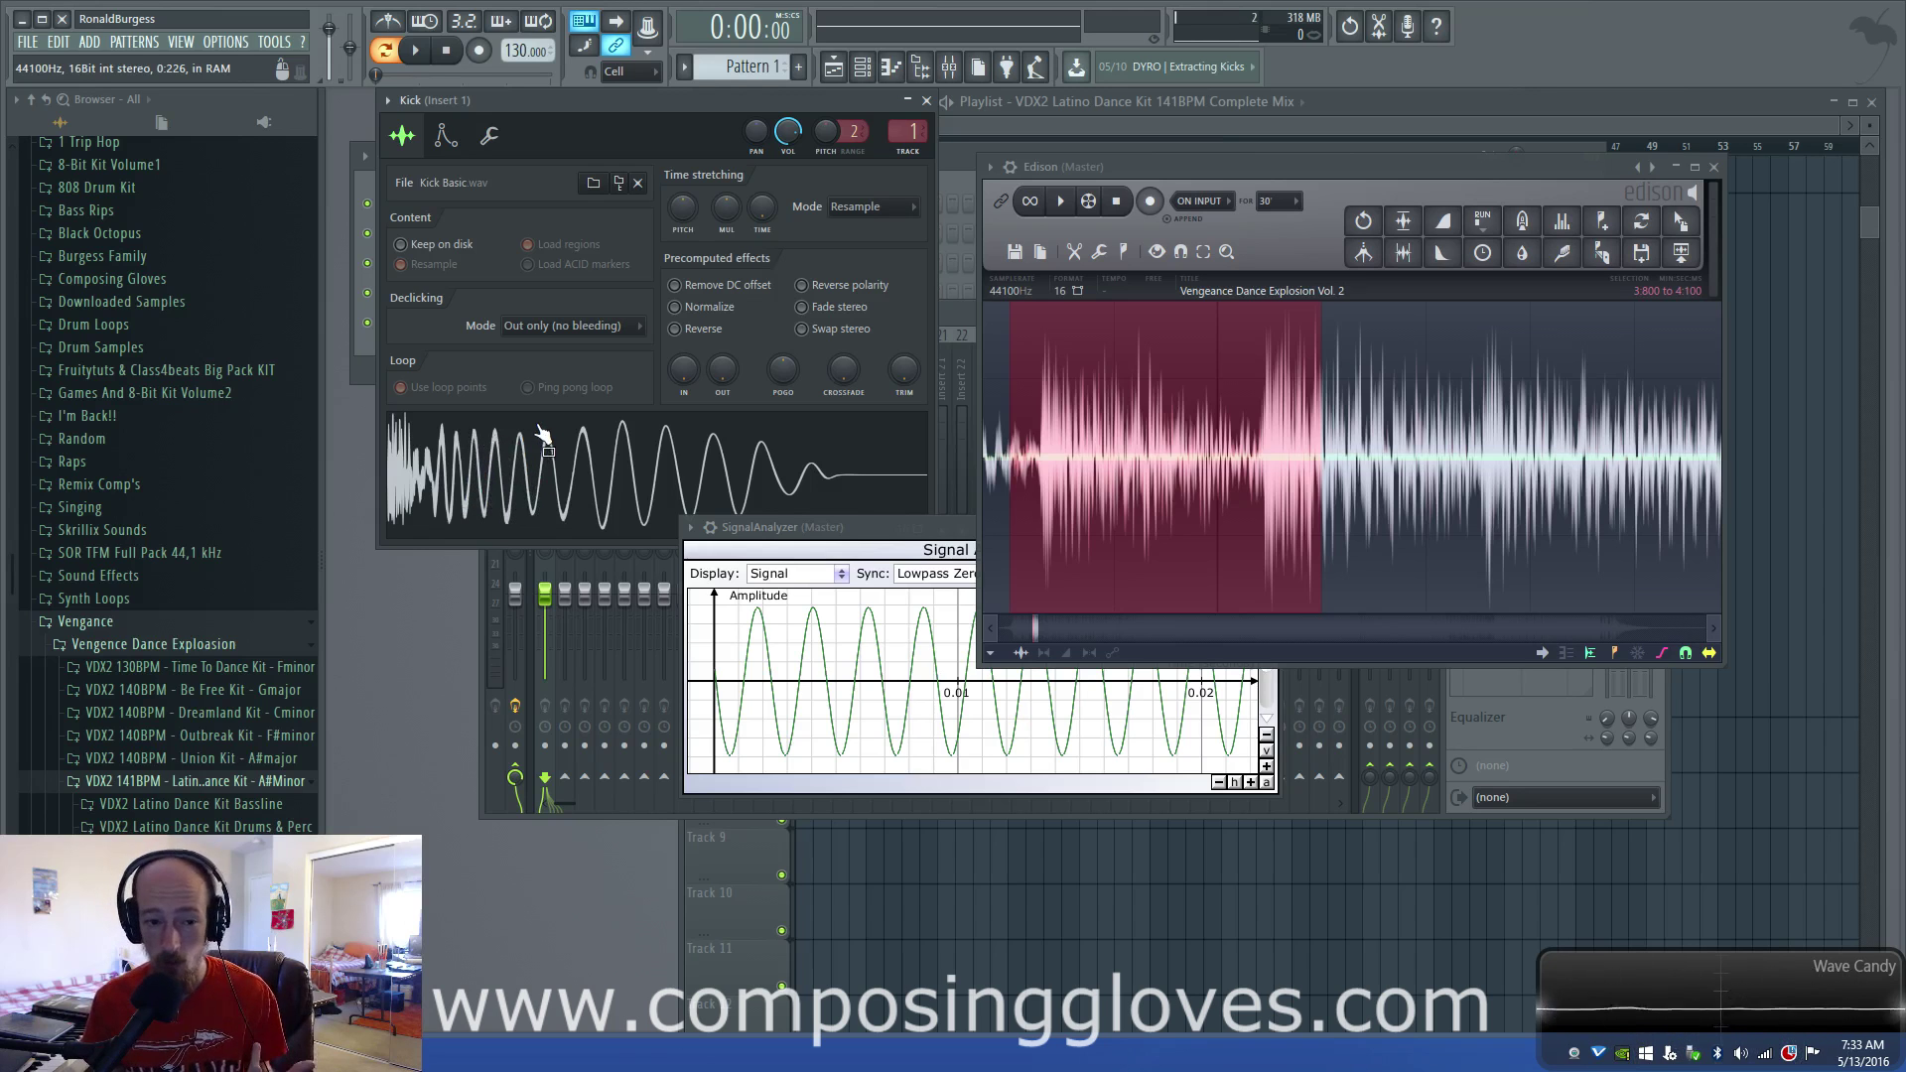
- Audition the Kick Basic.wav sample several times to examine its attack, body and tail
click(401, 461)
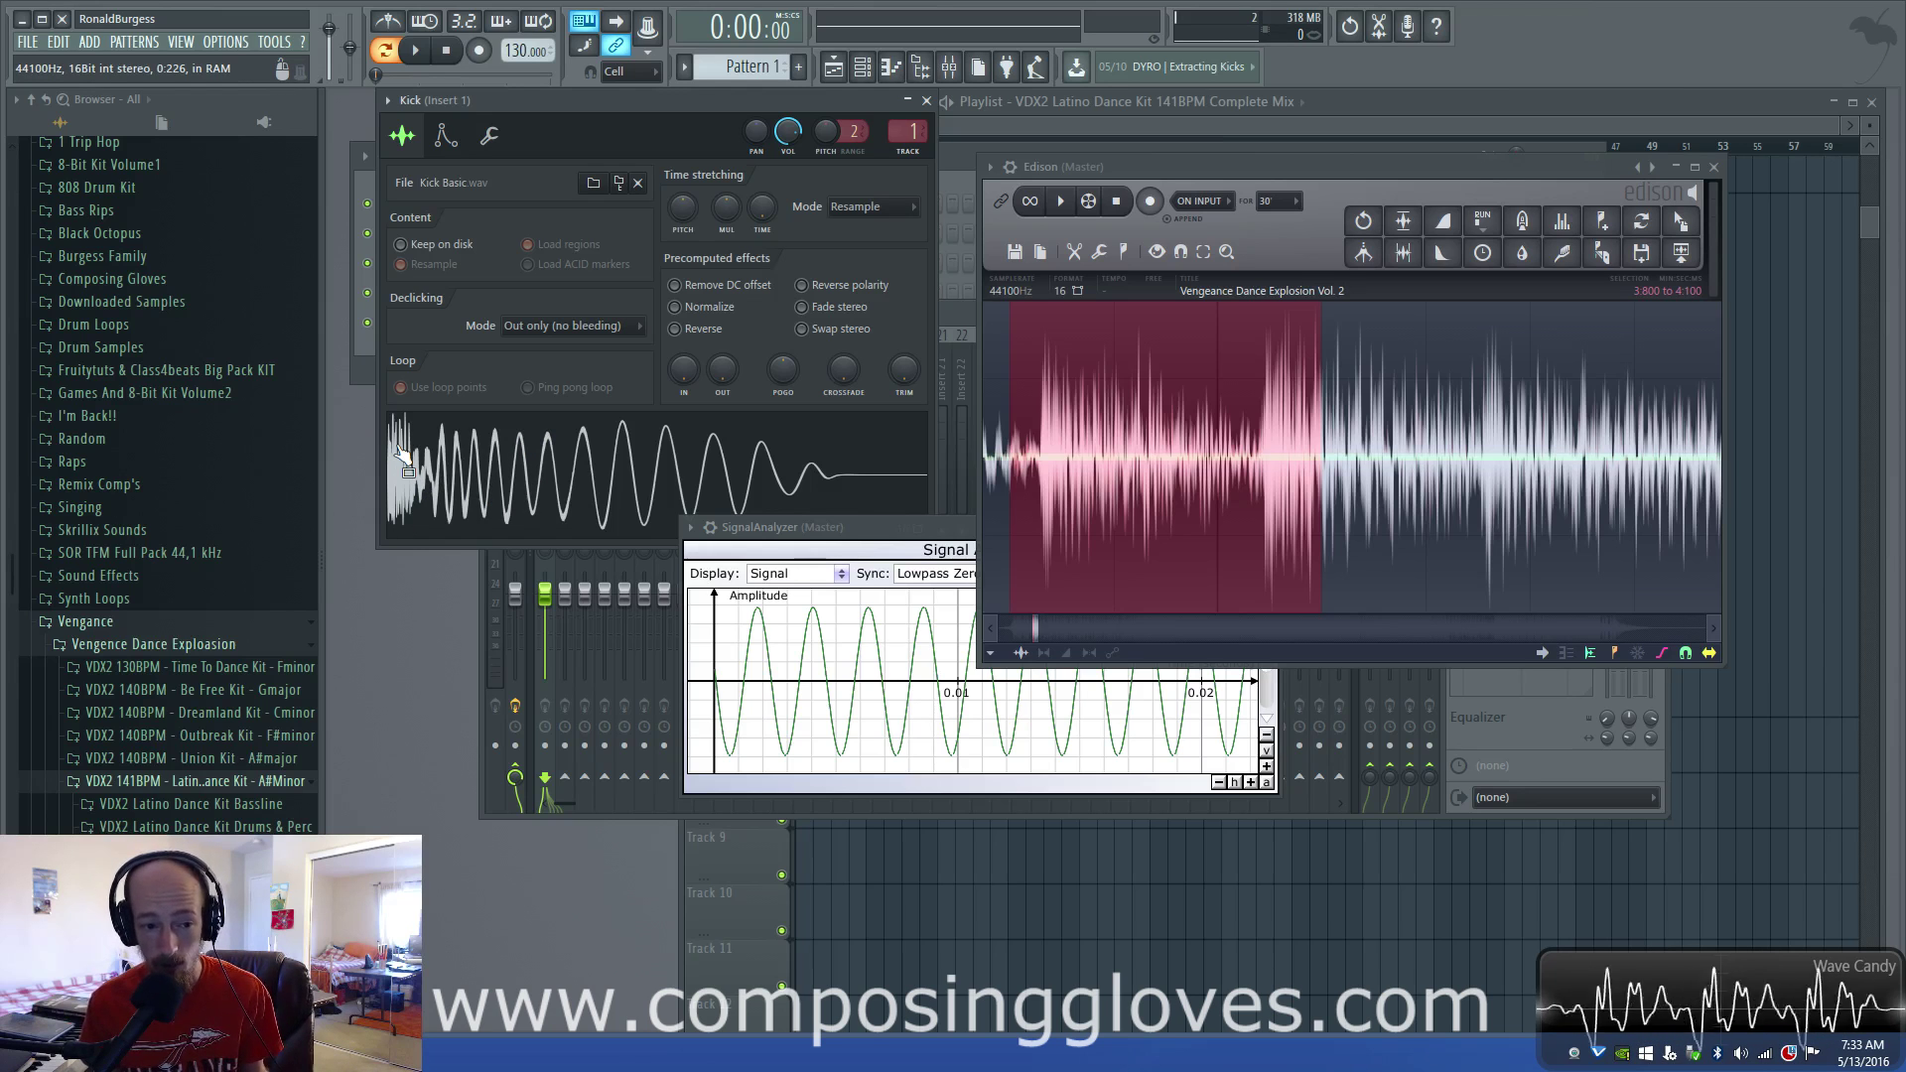
click(449, 508)
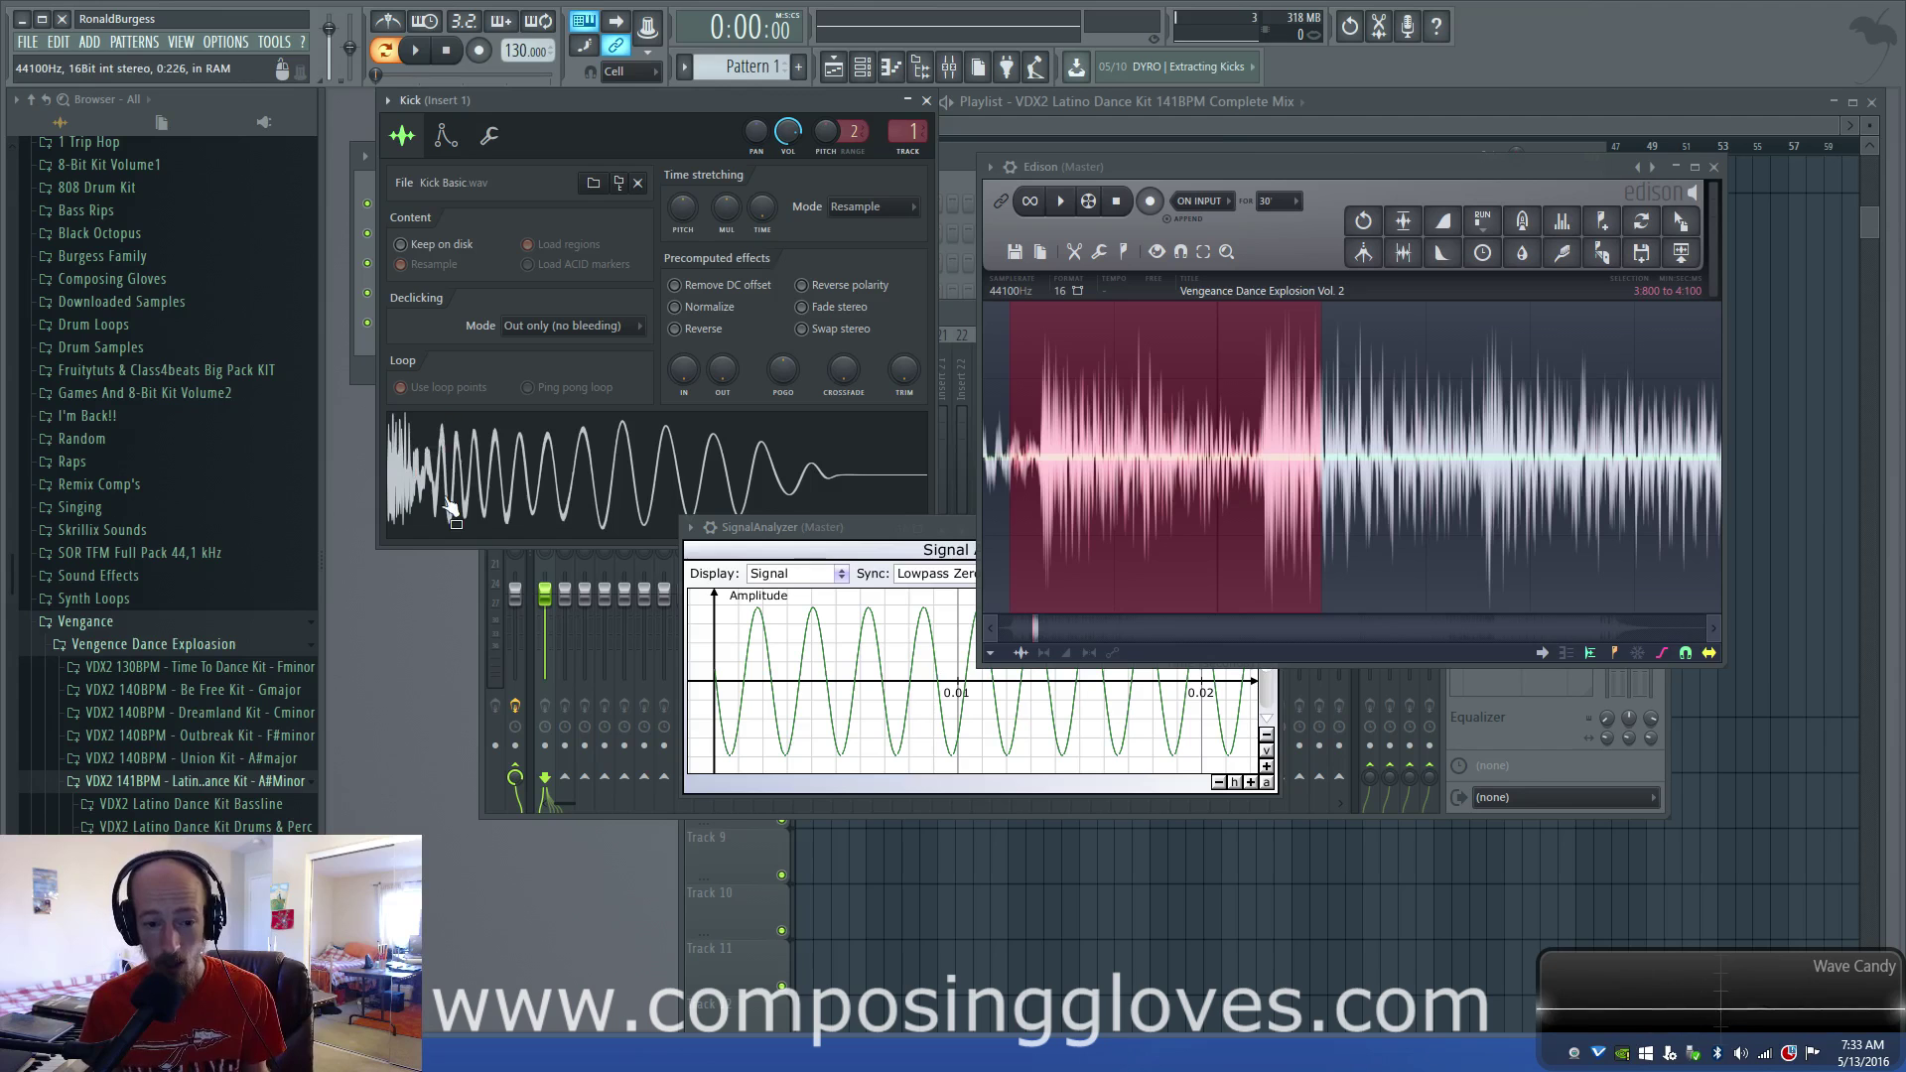
click(448, 508)
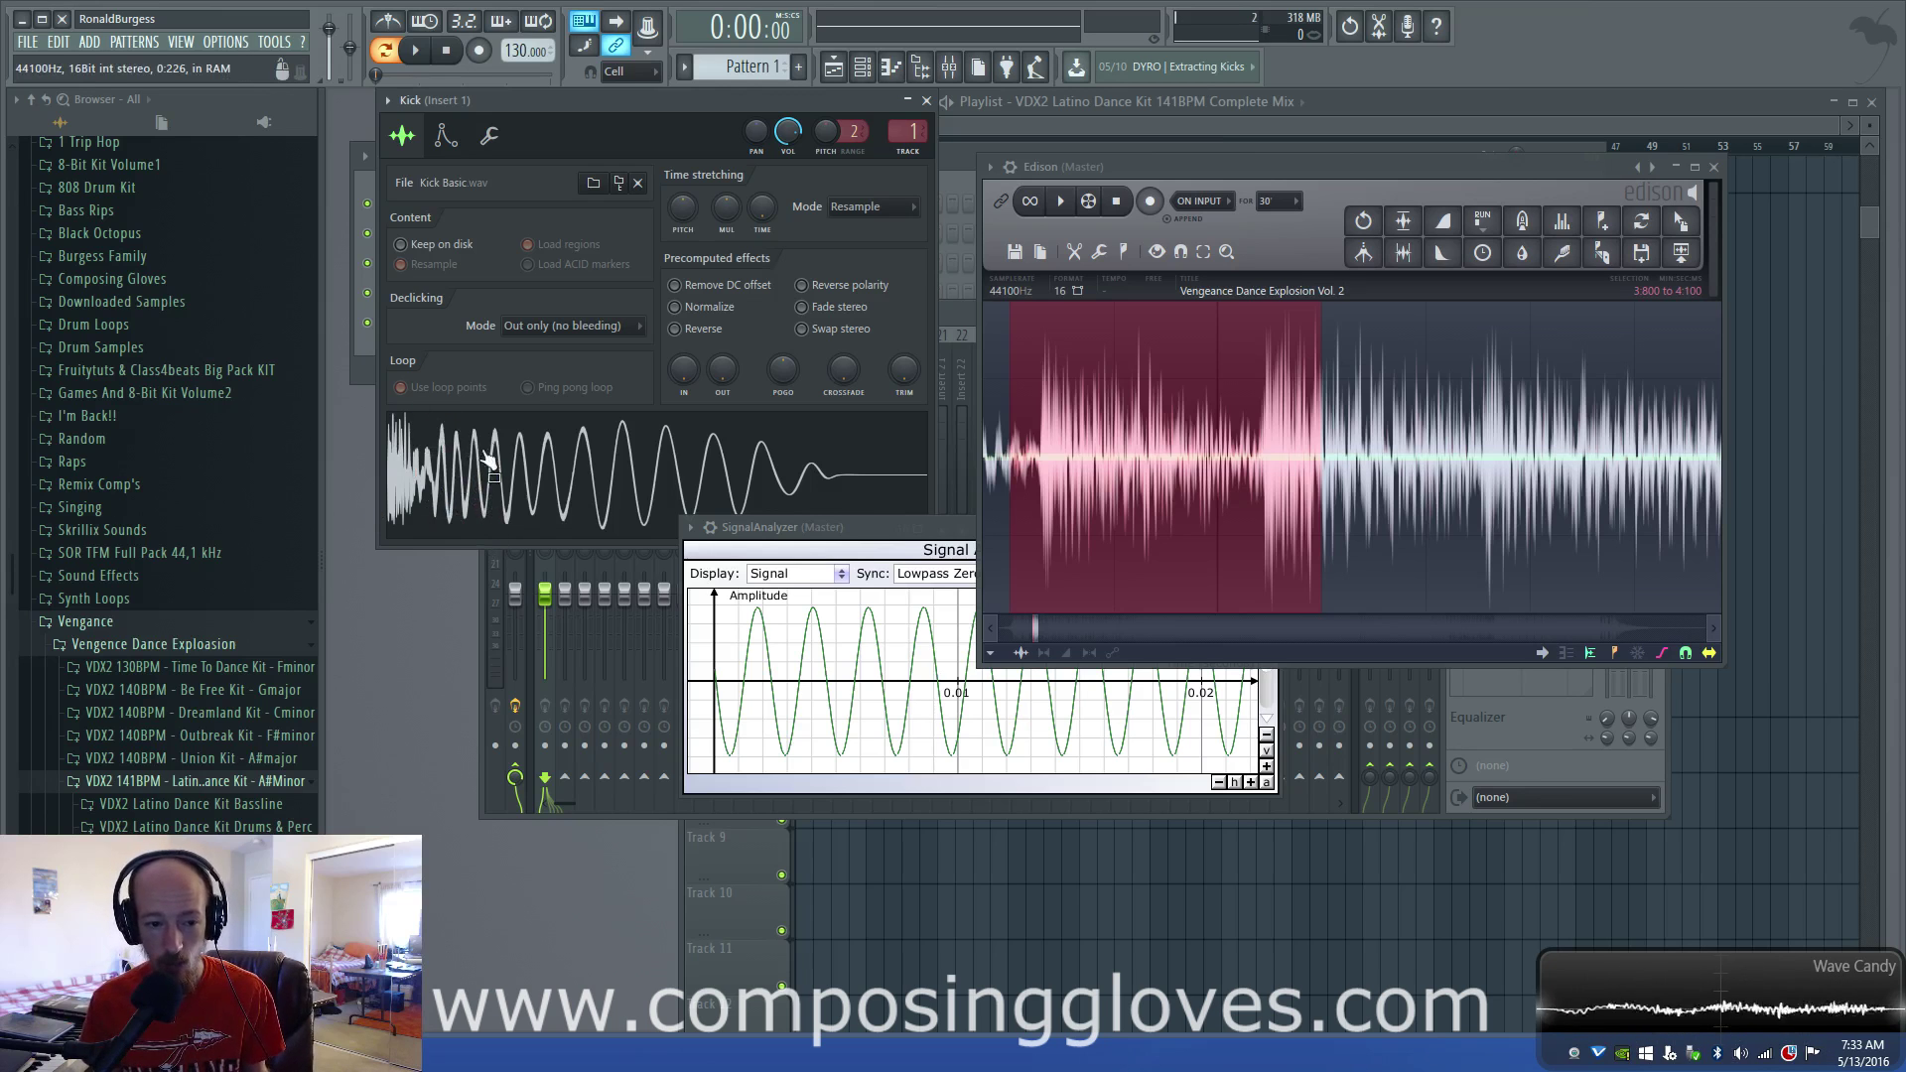
click(600, 495)
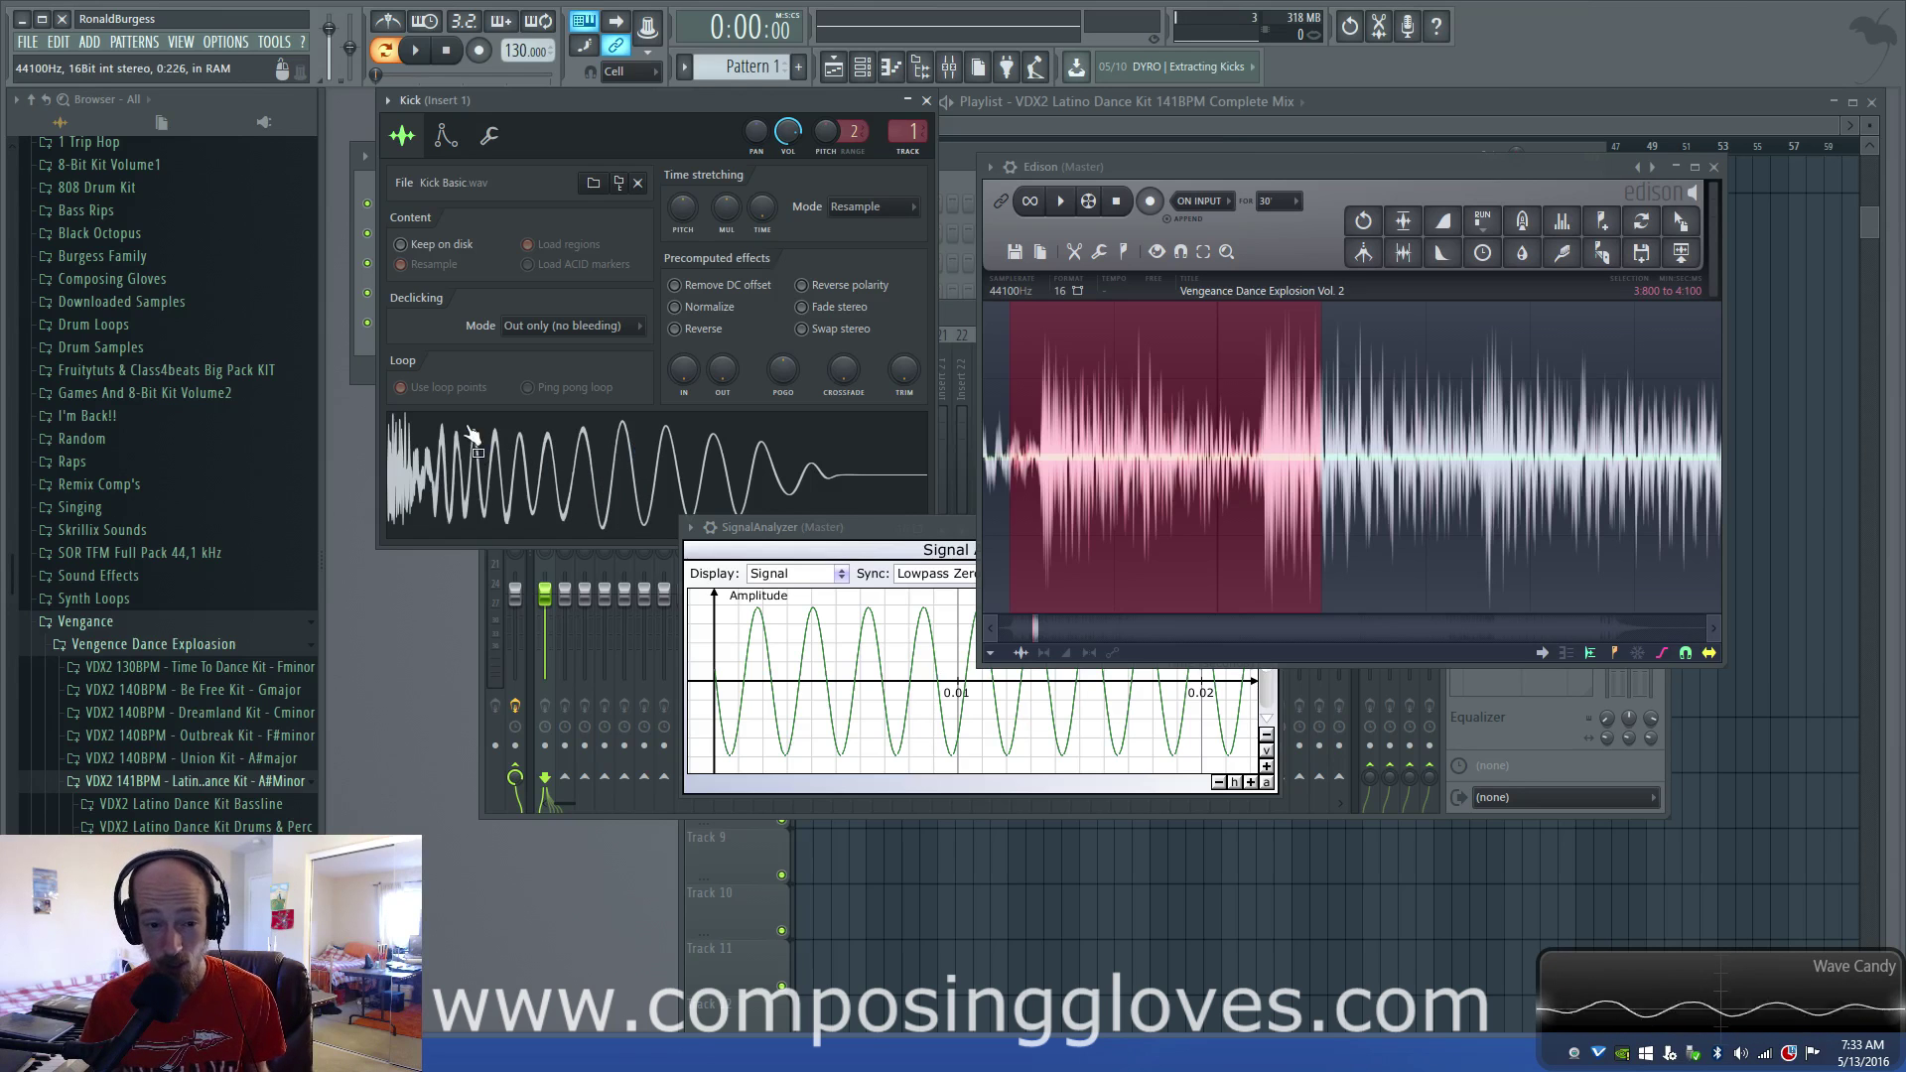
click(595, 458)
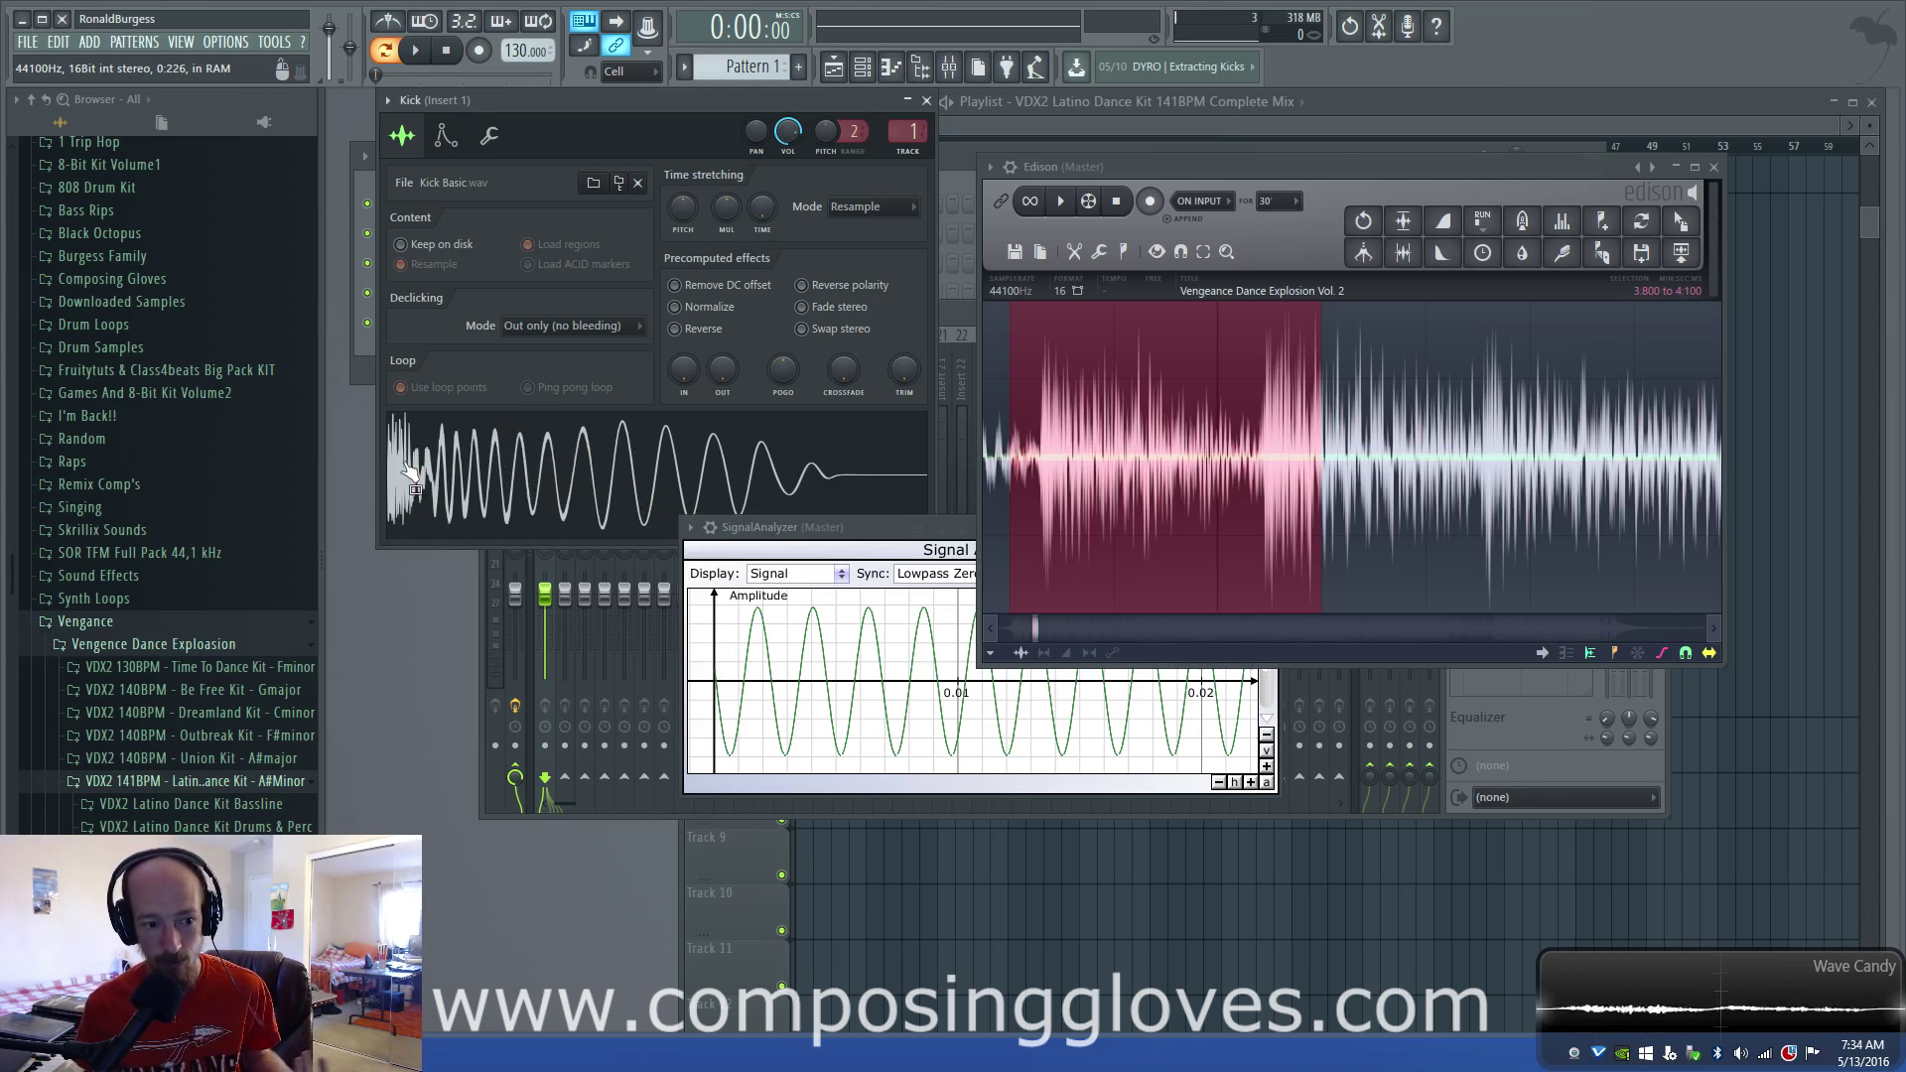
click(665, 434)
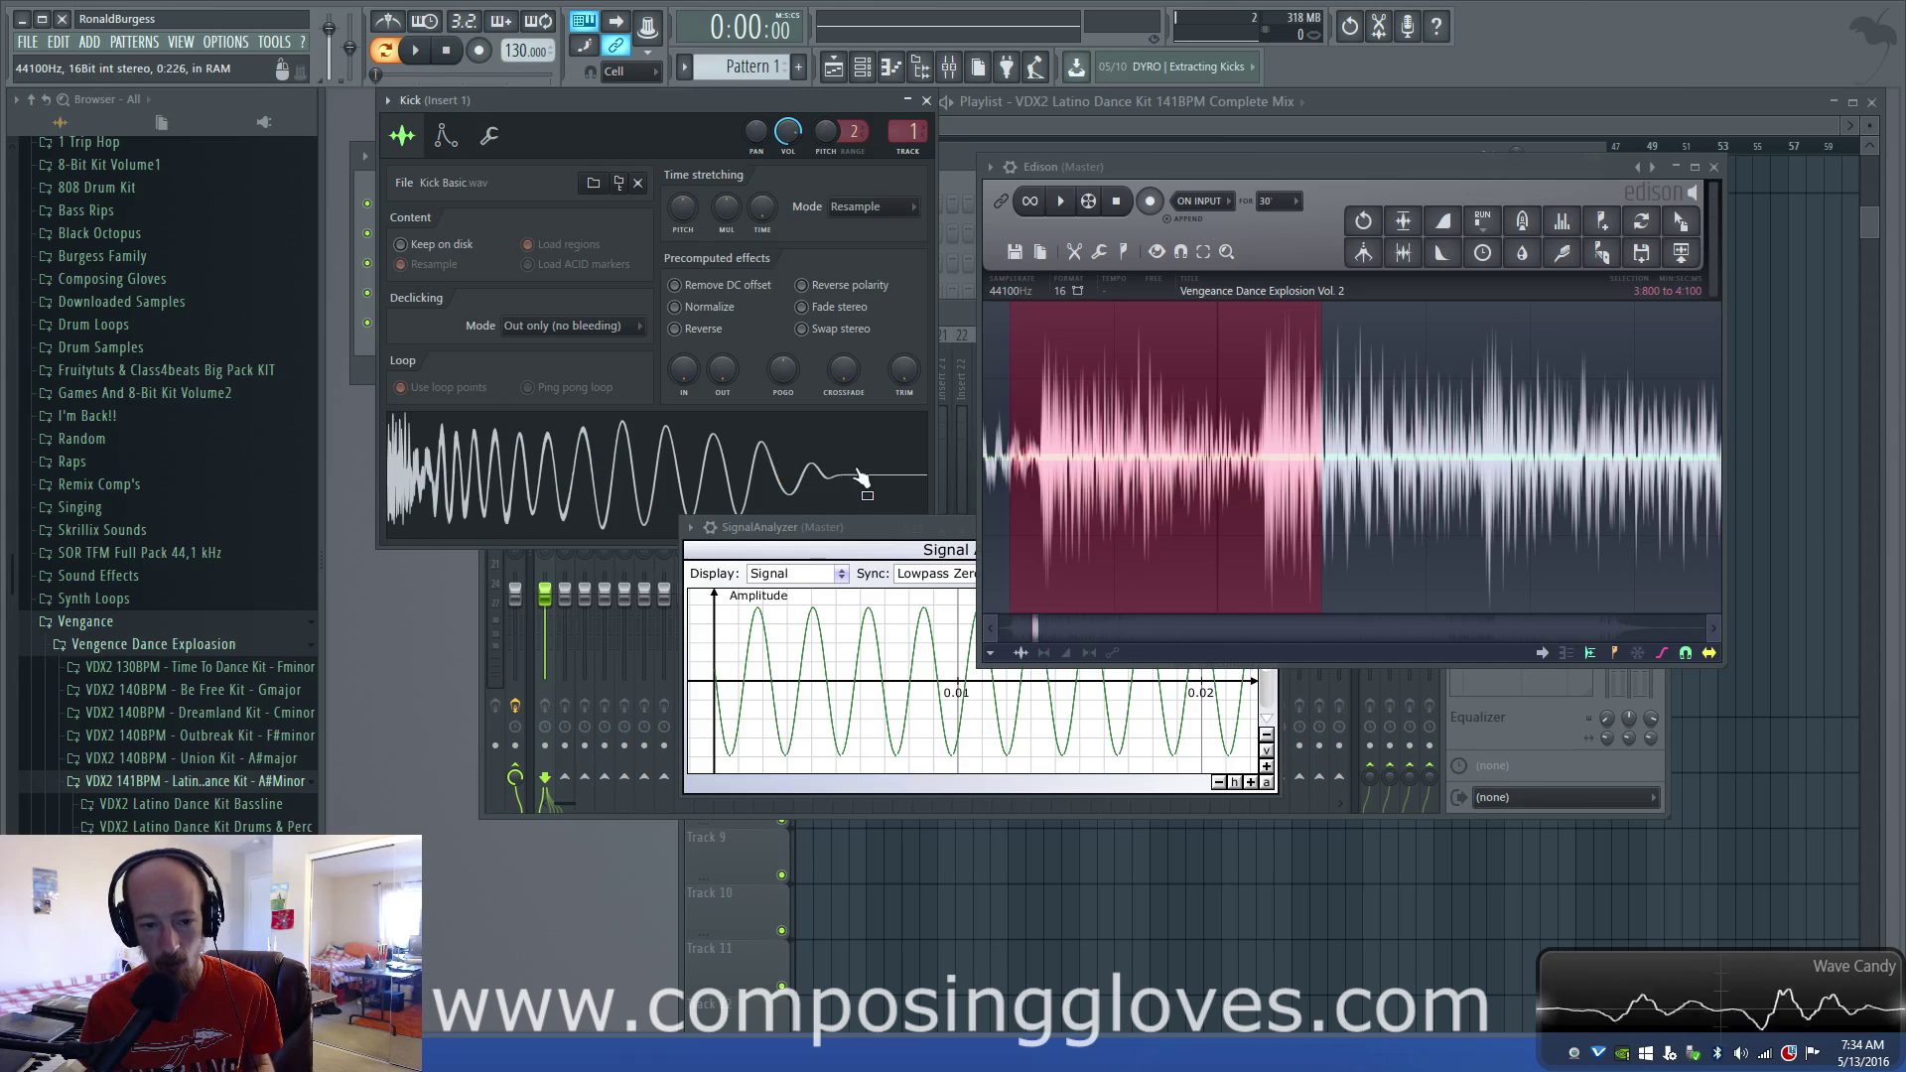
- Enable the Kick channel's volume envelope with a slightly longer attack, and return to the sample settings
click(446, 135)
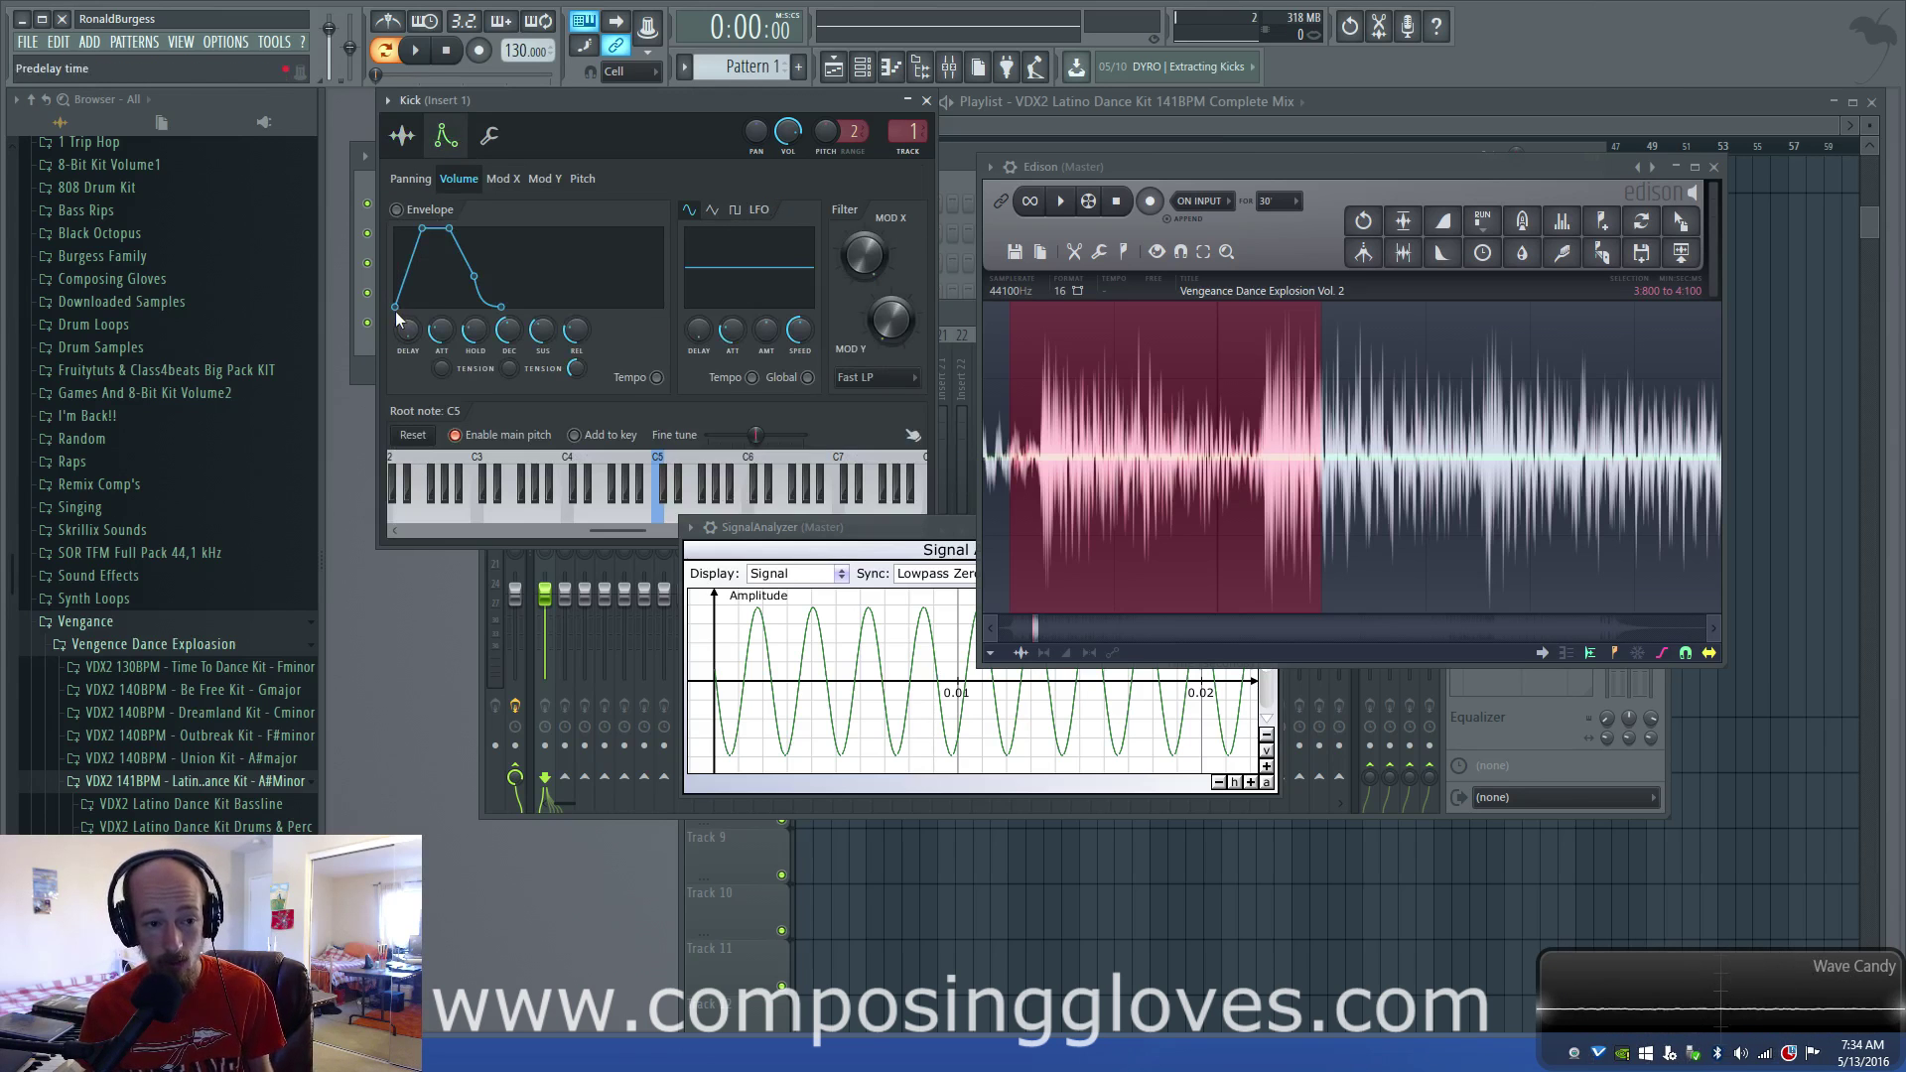
drag(433, 331, 432, 305)
drag(440, 228, 483, 228)
drag(442, 330, 441, 360)
drag(415, 228, 432, 228)
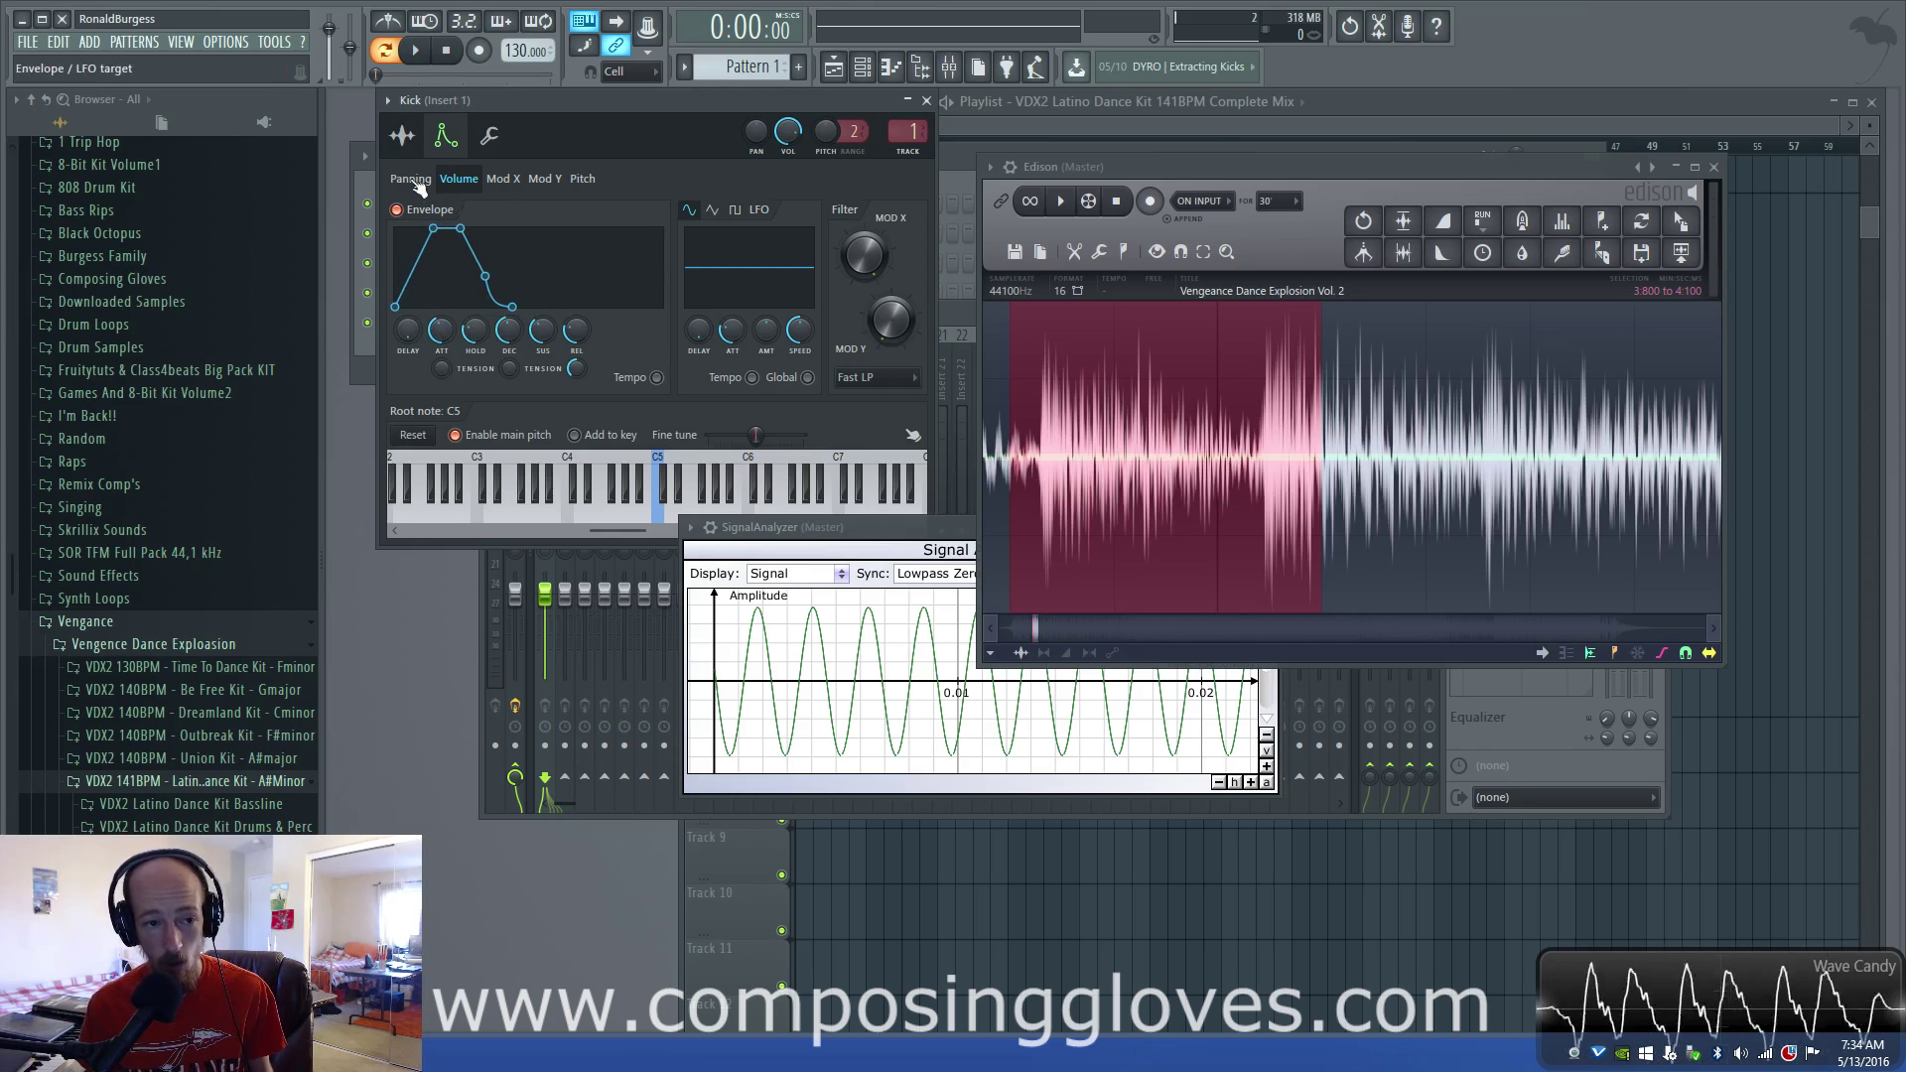
click(402, 136)
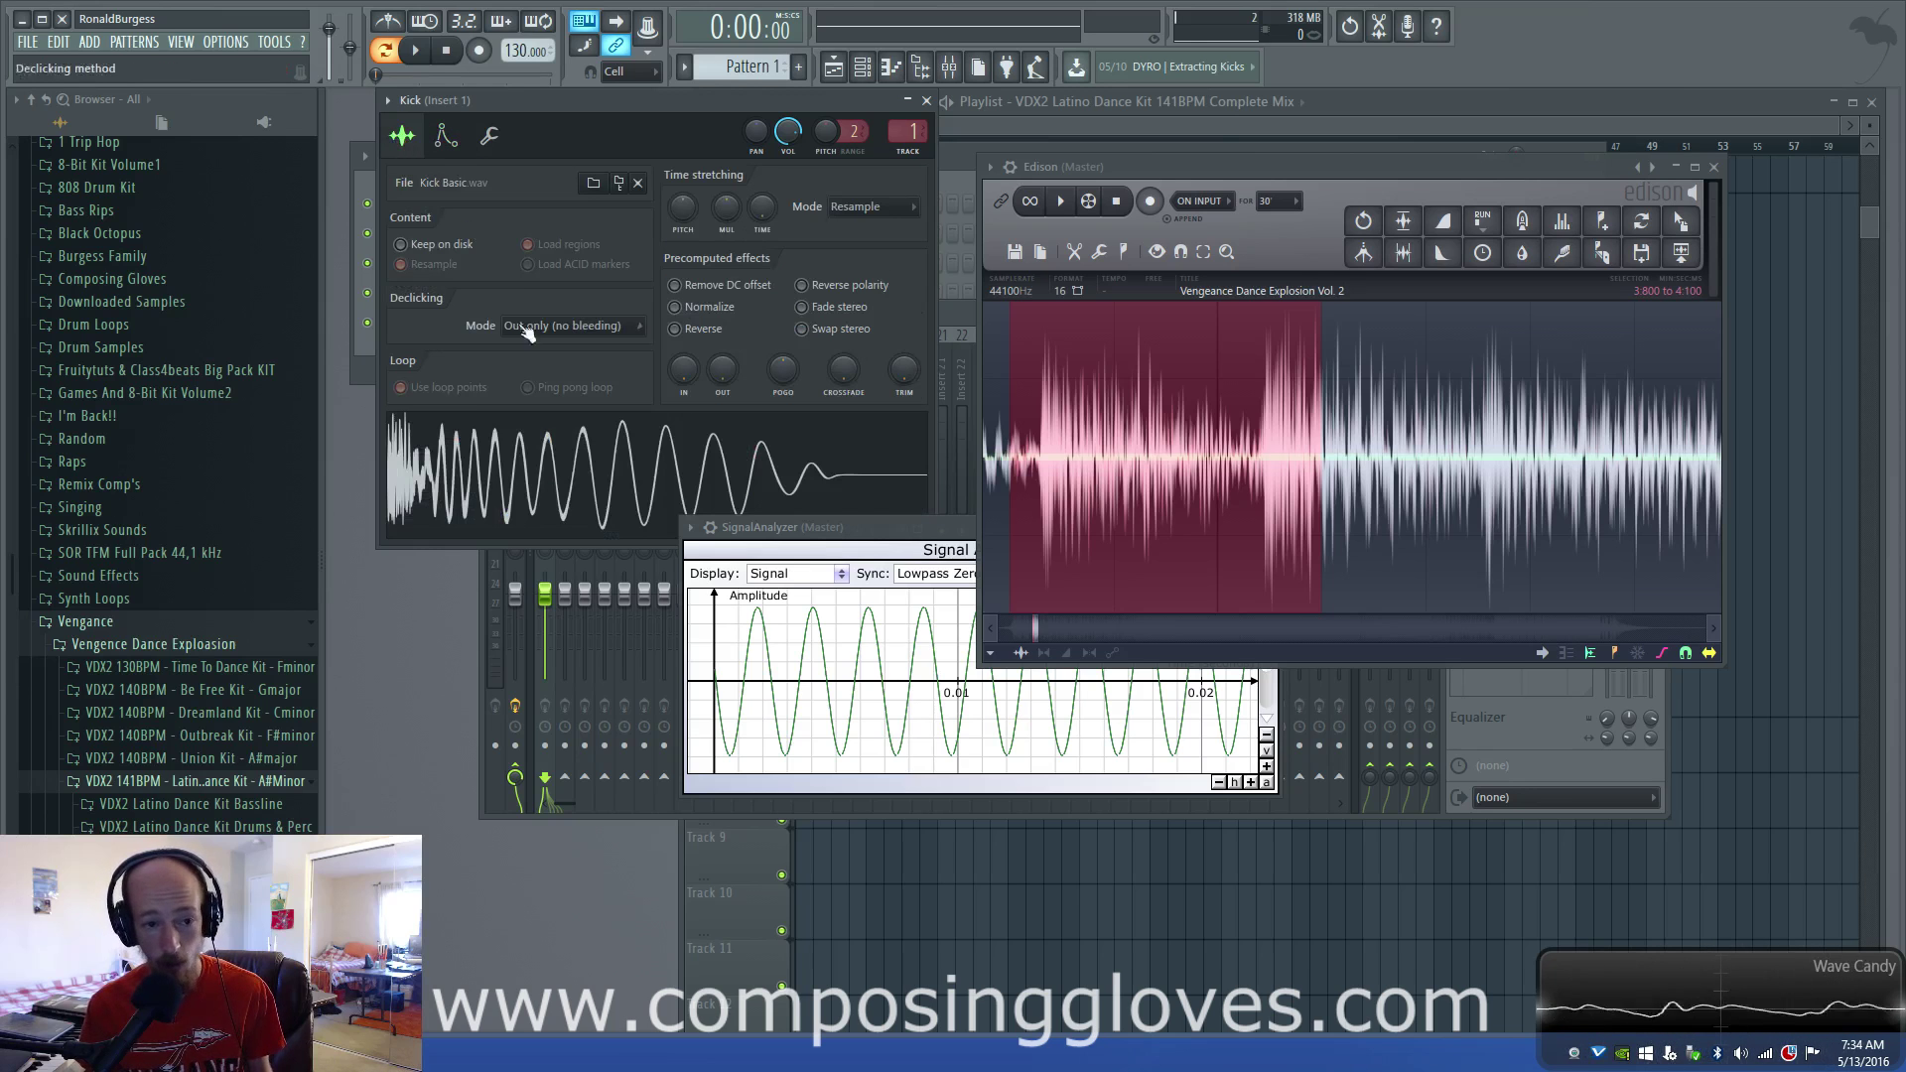
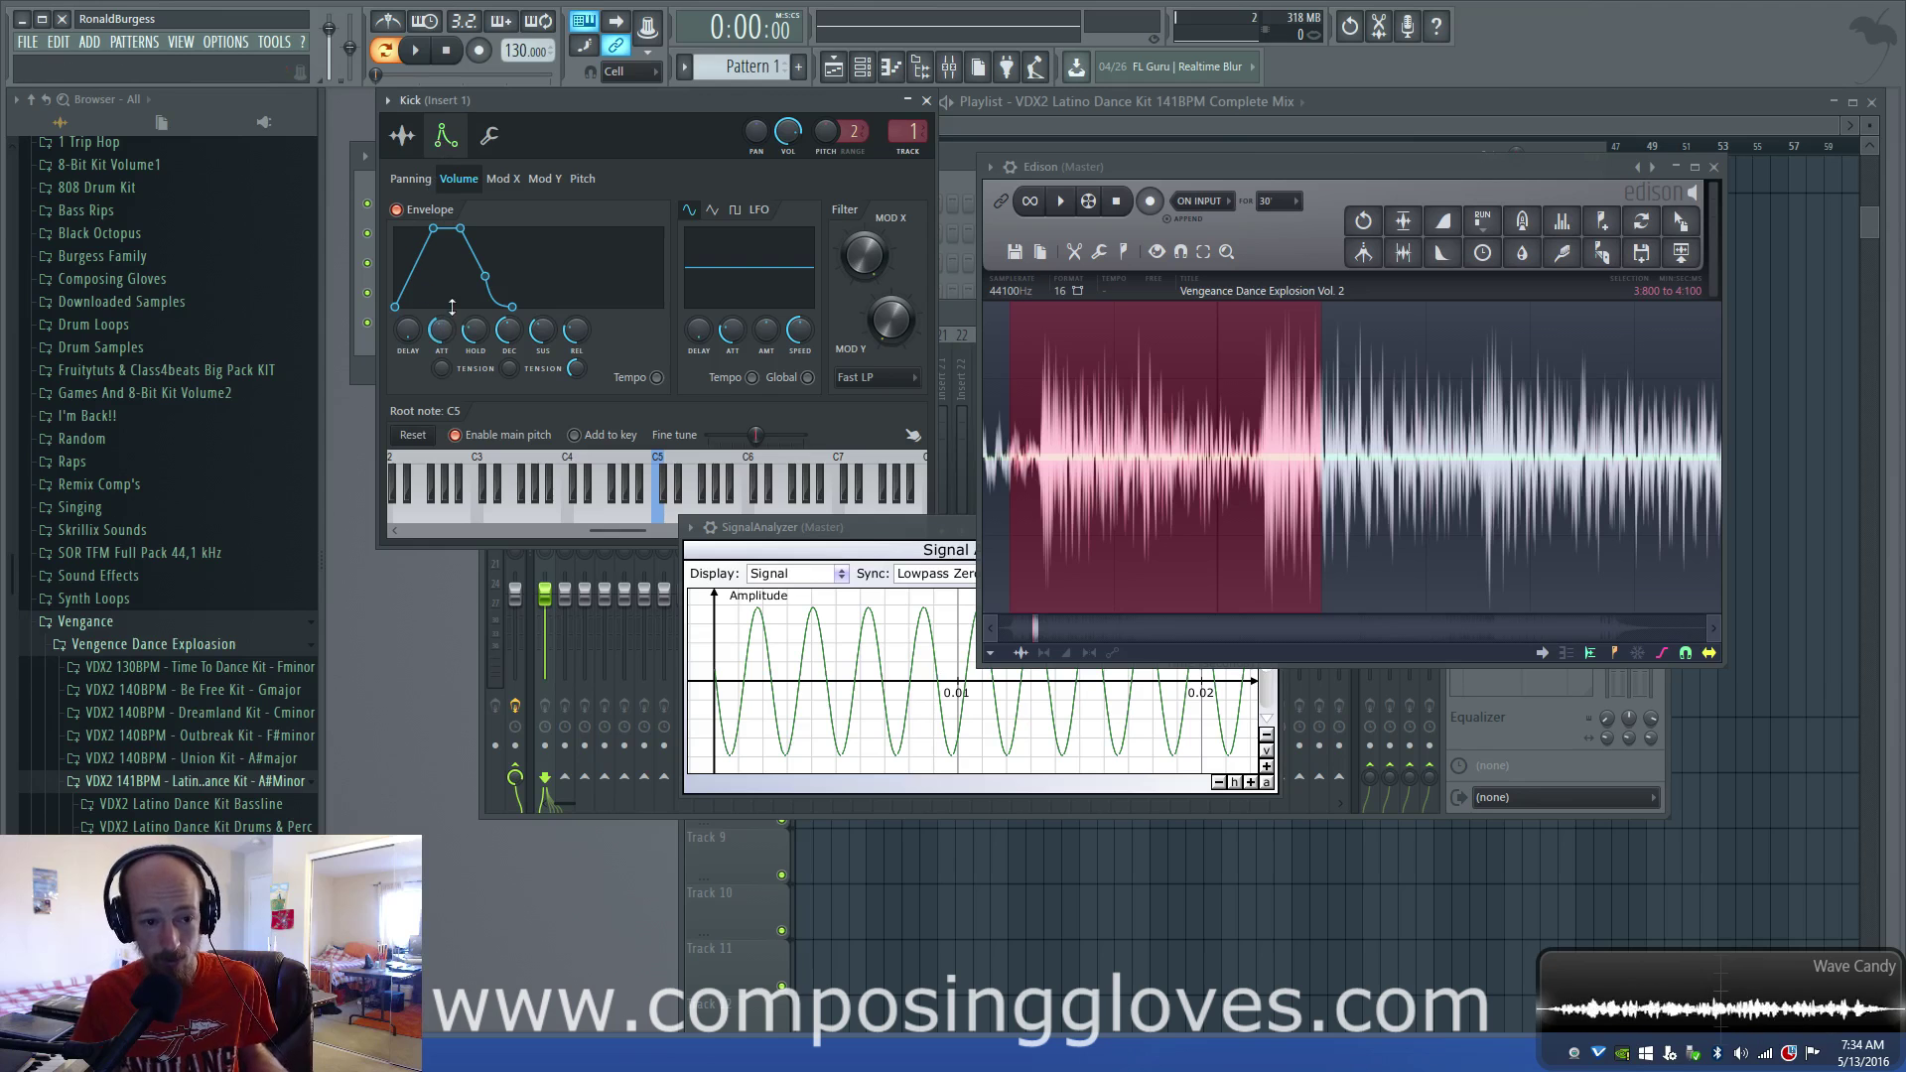
- Adjust the hold and sustain of the Kick channel's volume envelope, ending with a slightly longer hold, and return to the sample settings
scroll(529, 339, down, 2)
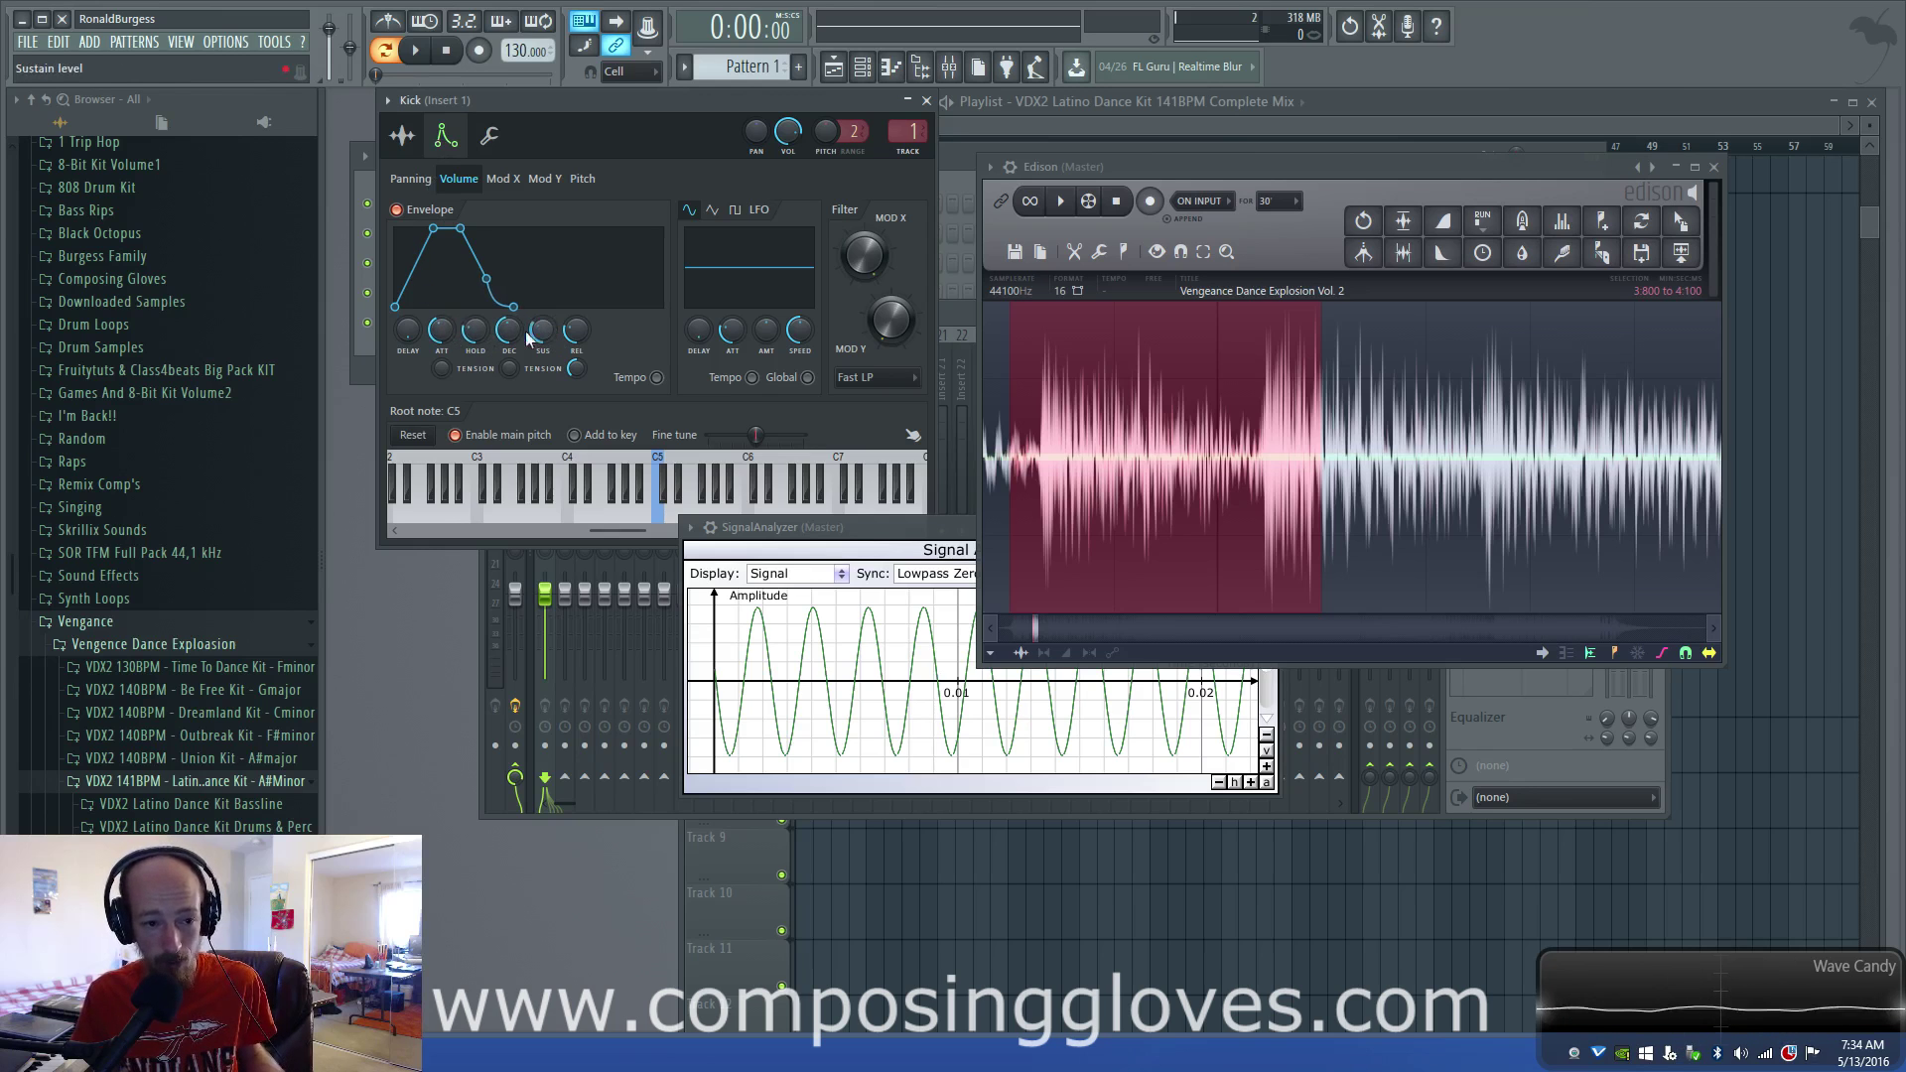
scroll(474, 331, up, 5)
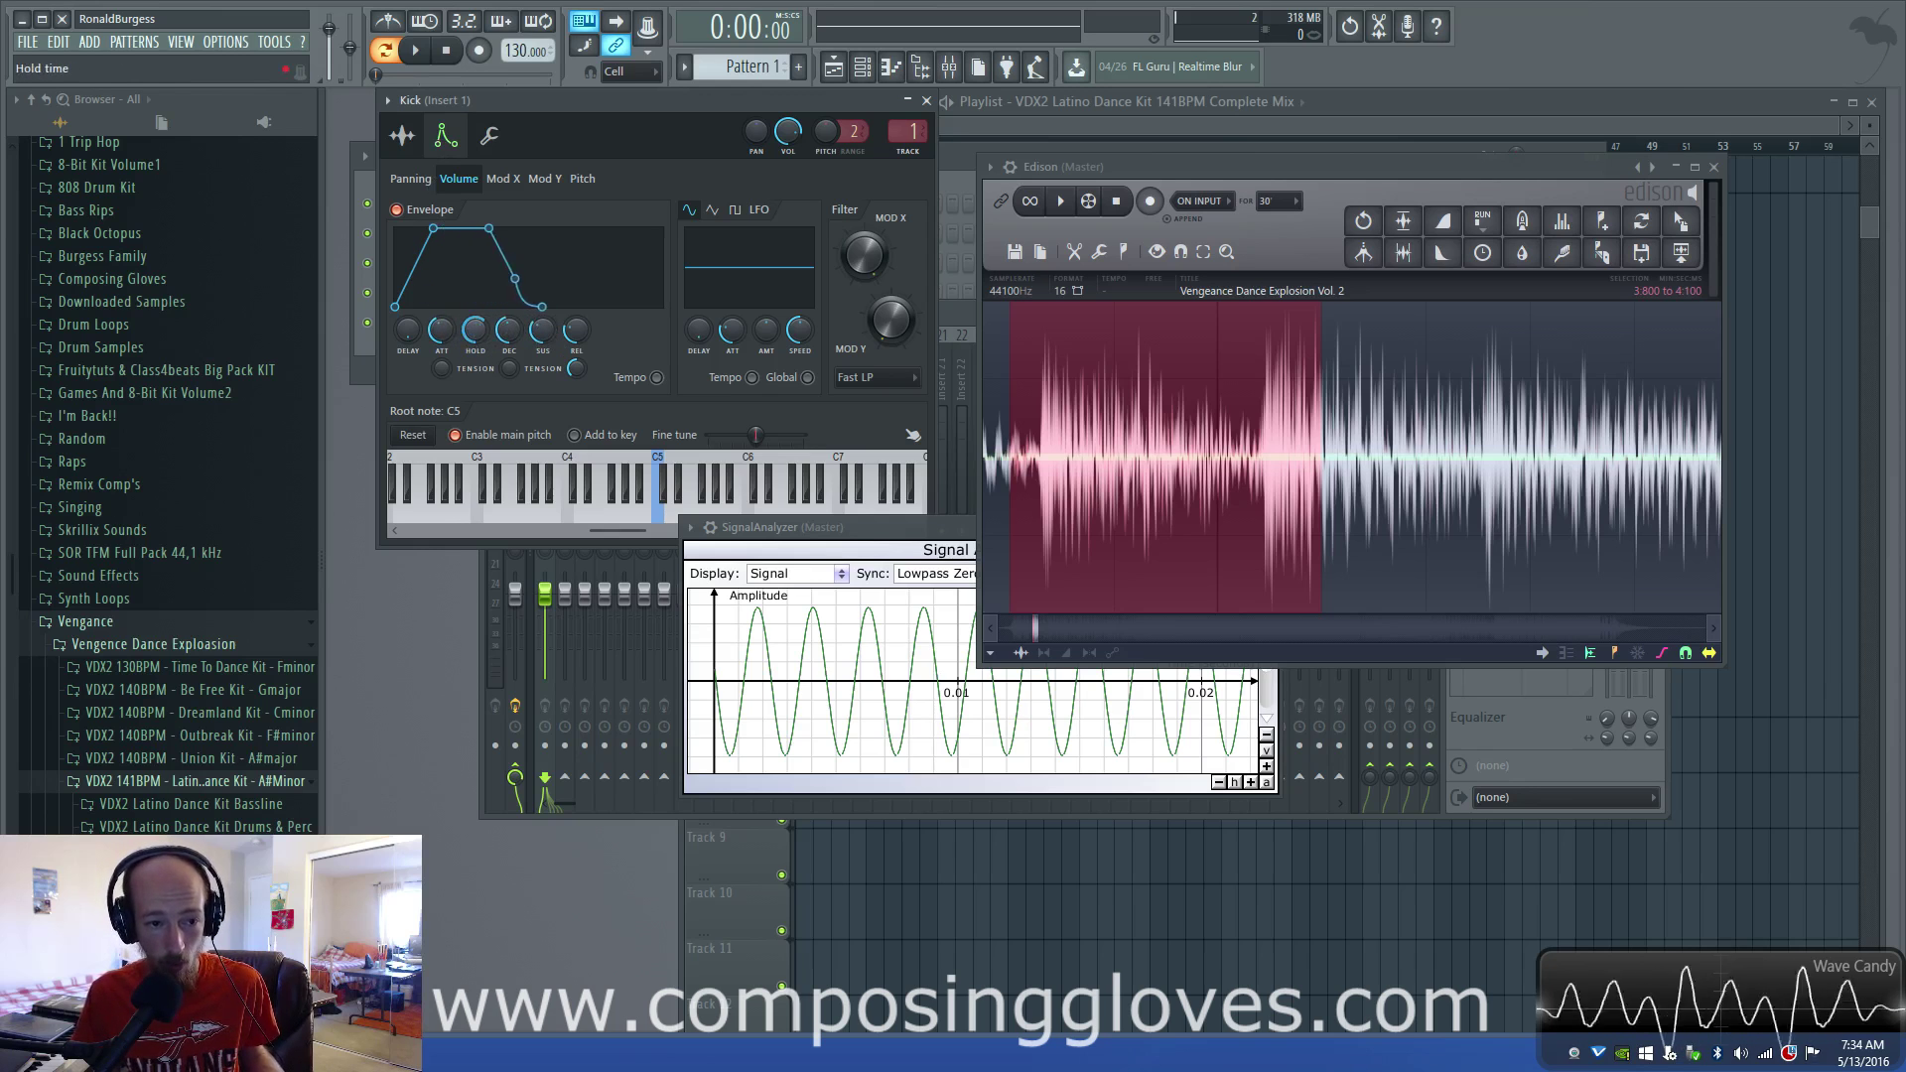
scroll(474, 331, down, 3)
scroll(541, 330, down, 2)
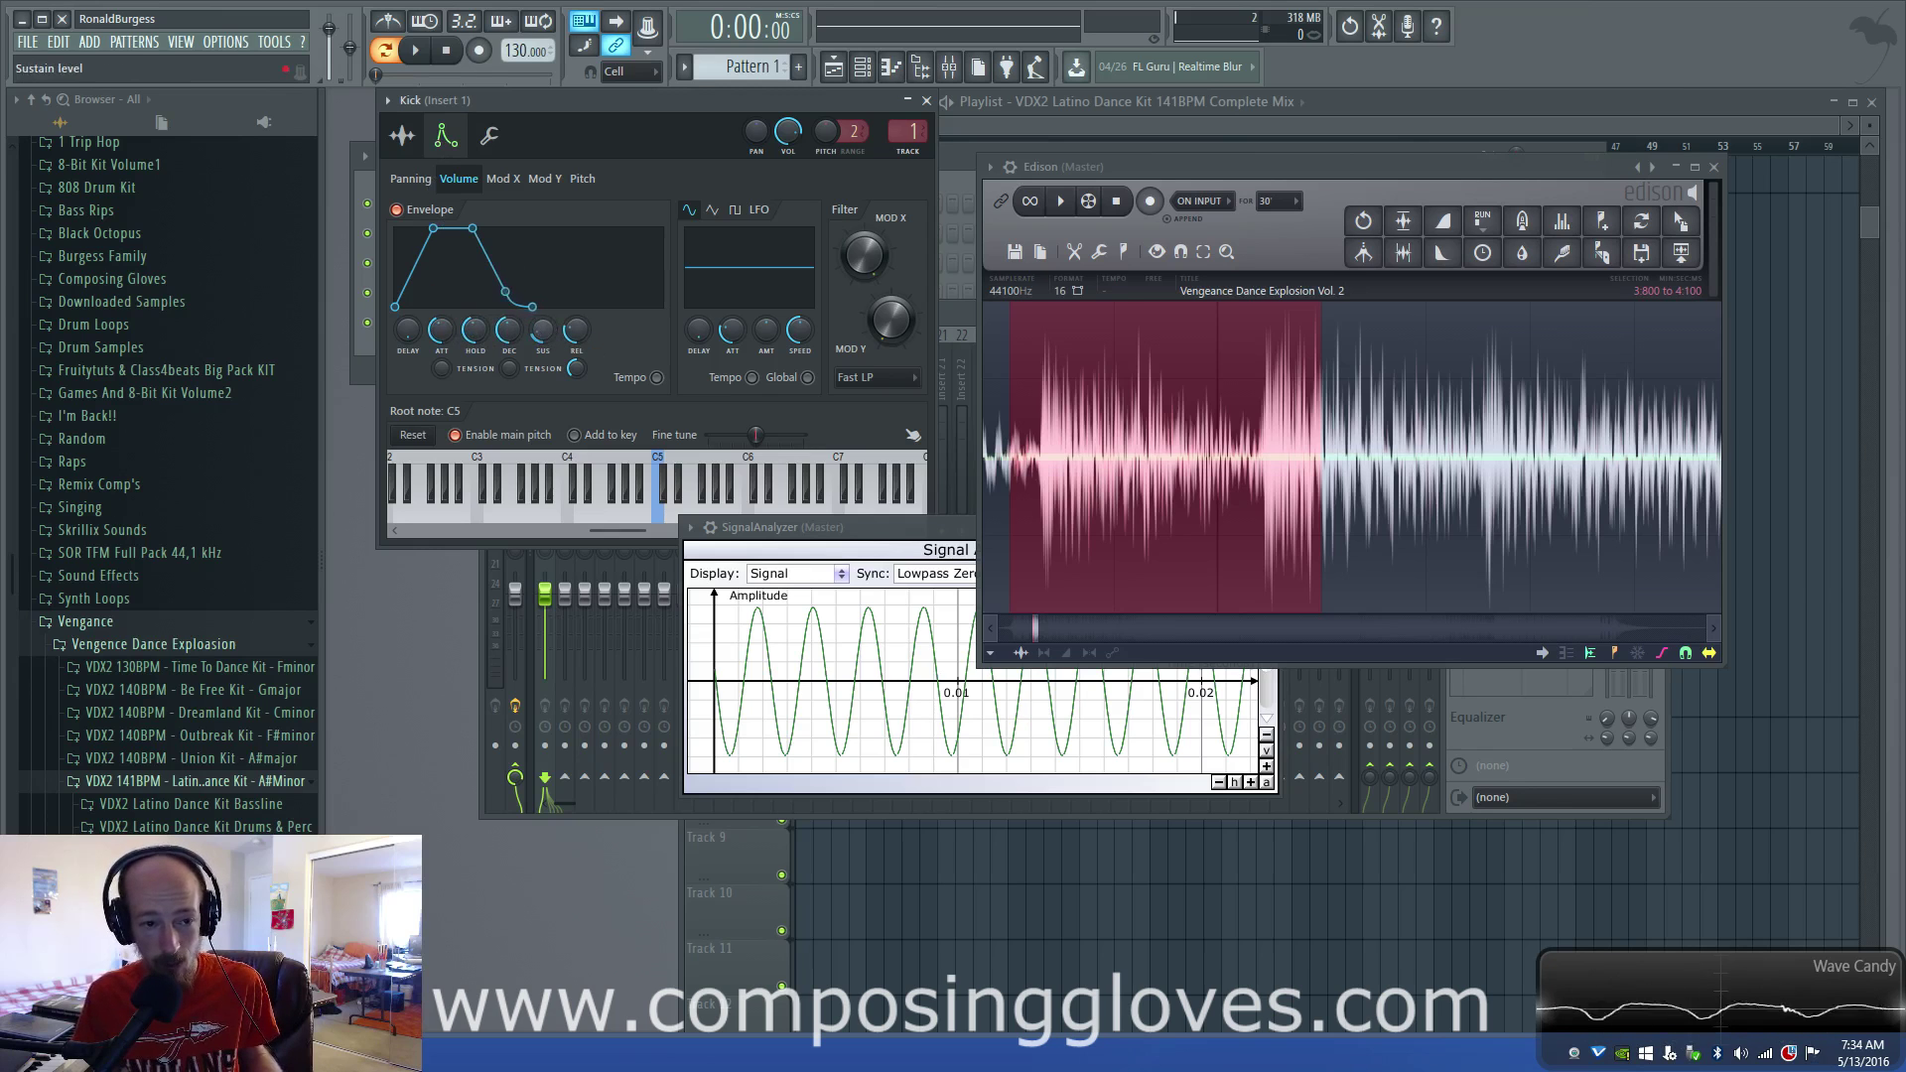
scroll(542, 331, up, 2)
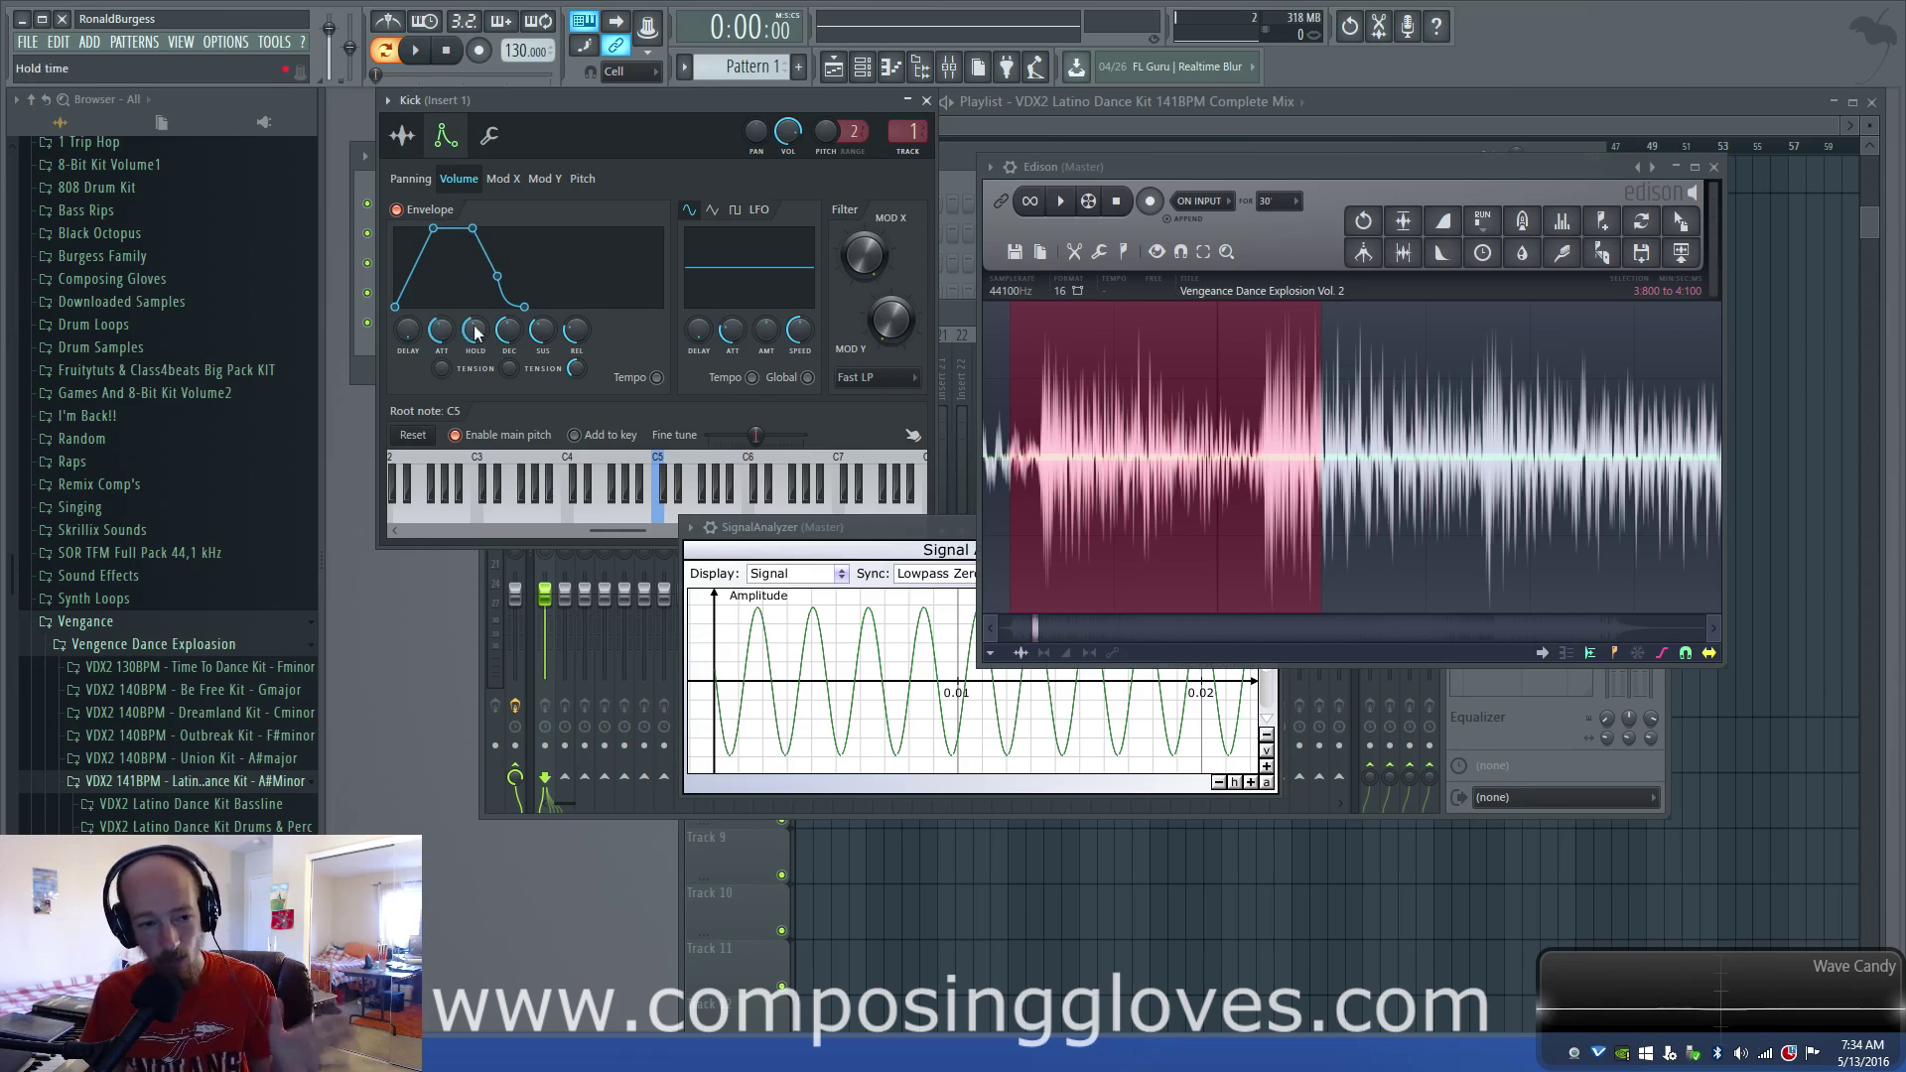
click(402, 135)
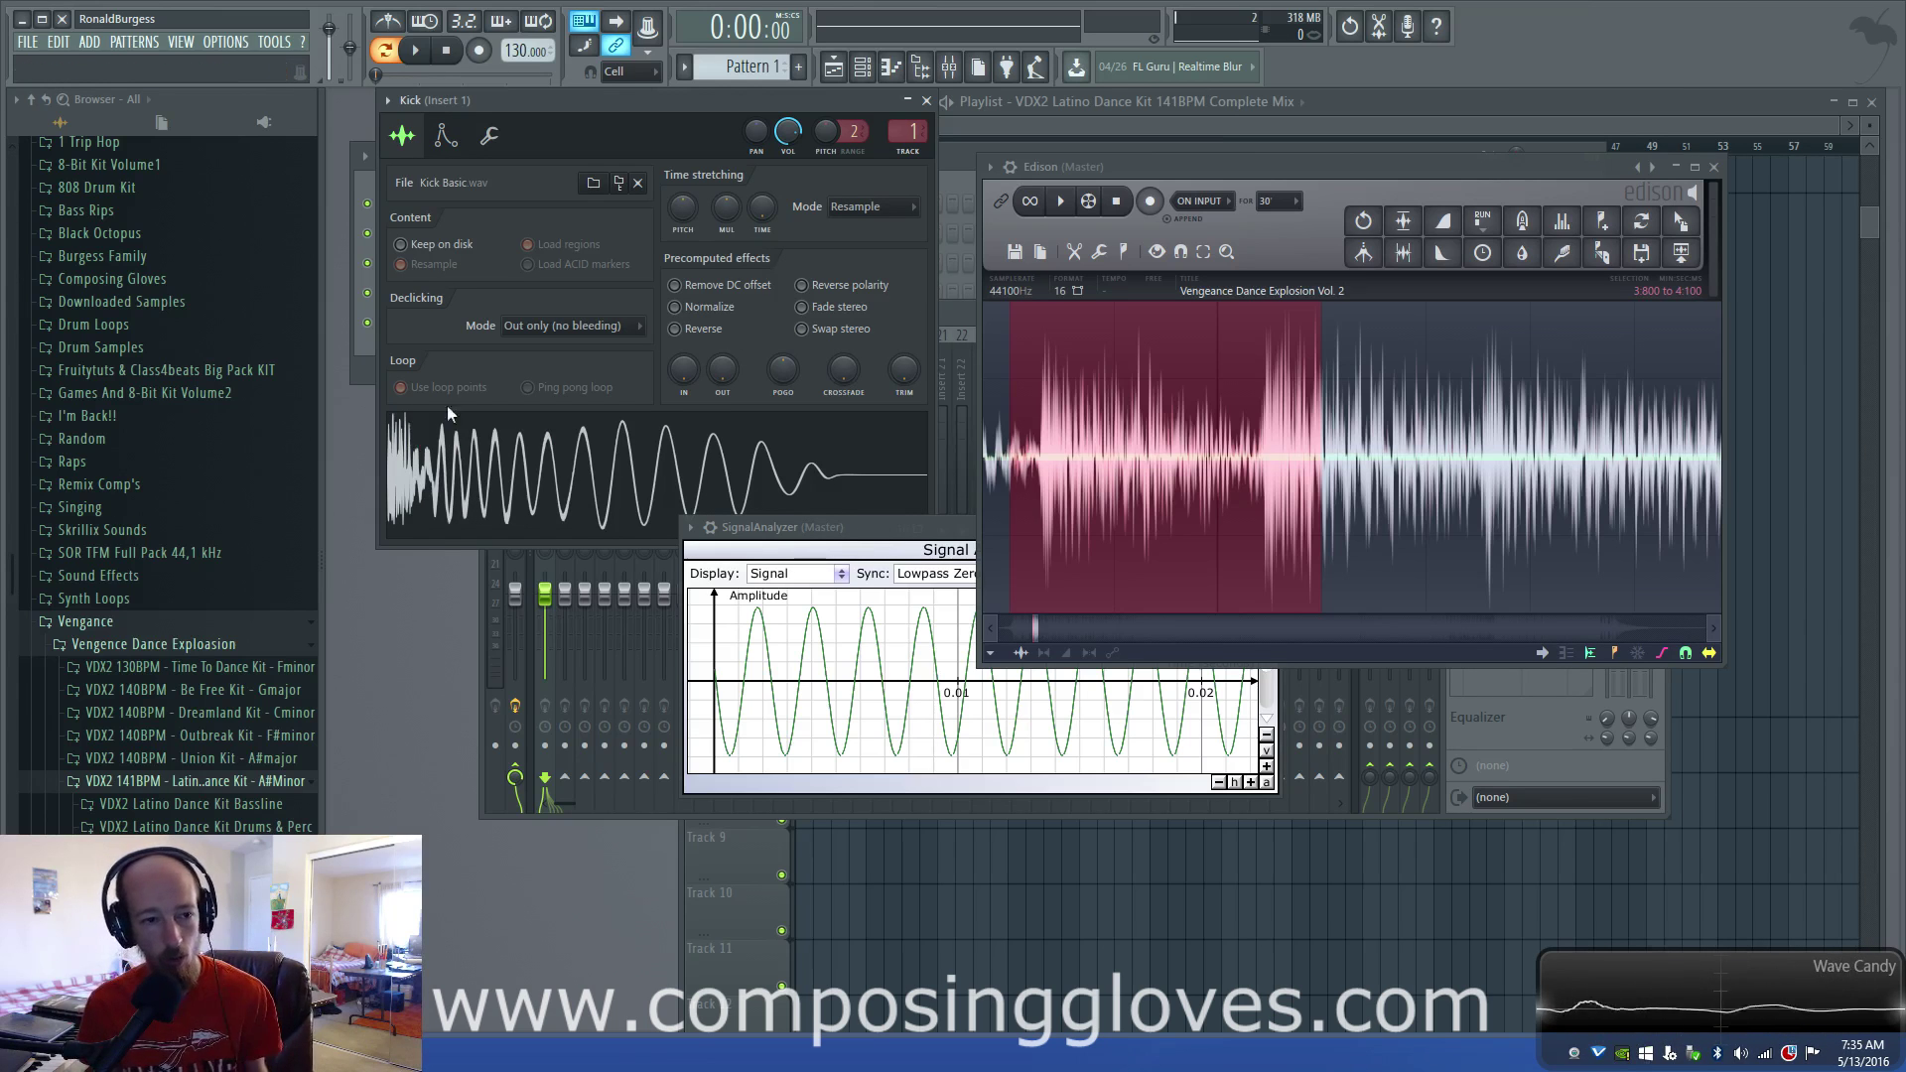
- Shorten the attack of the Kick channel's volume envelope slightly and return to the sample waveform
click(487, 137)
click(446, 136)
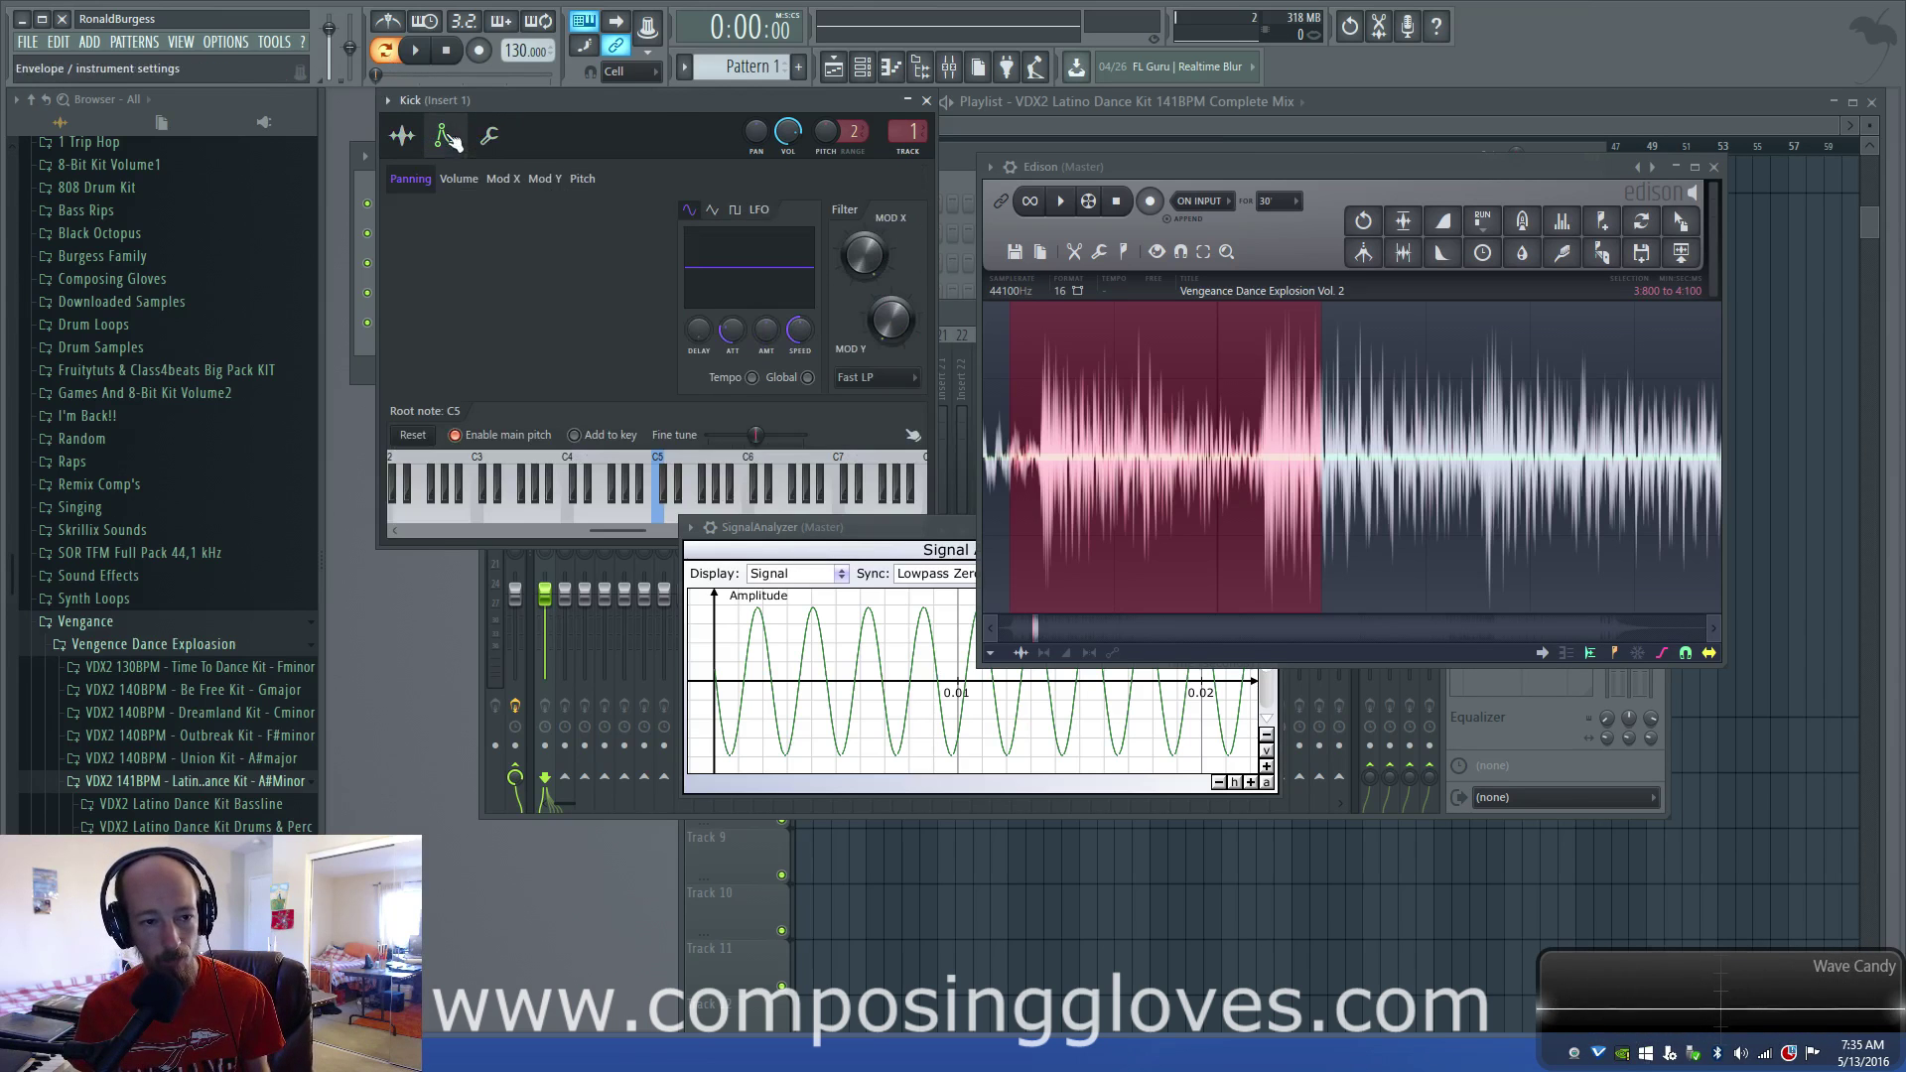
click(459, 178)
drag(441, 333, 476, 314)
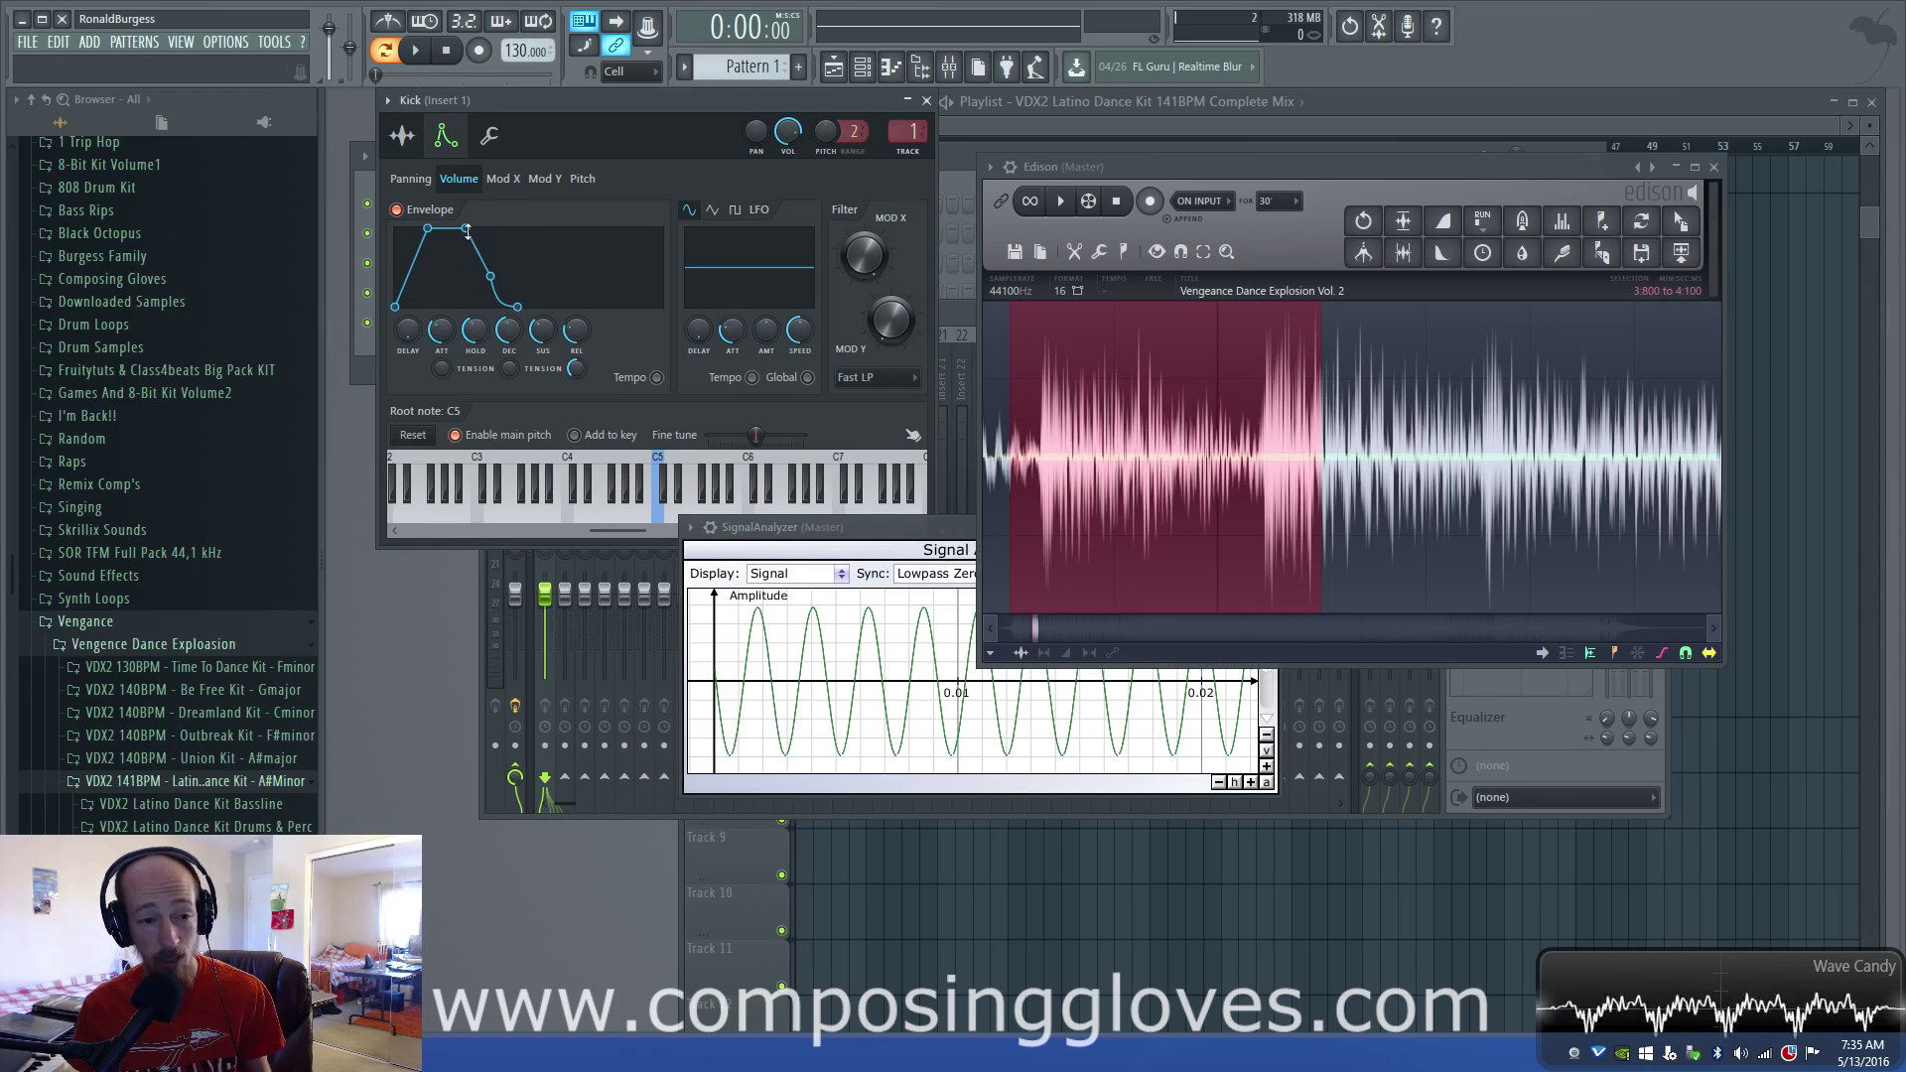
click(402, 136)
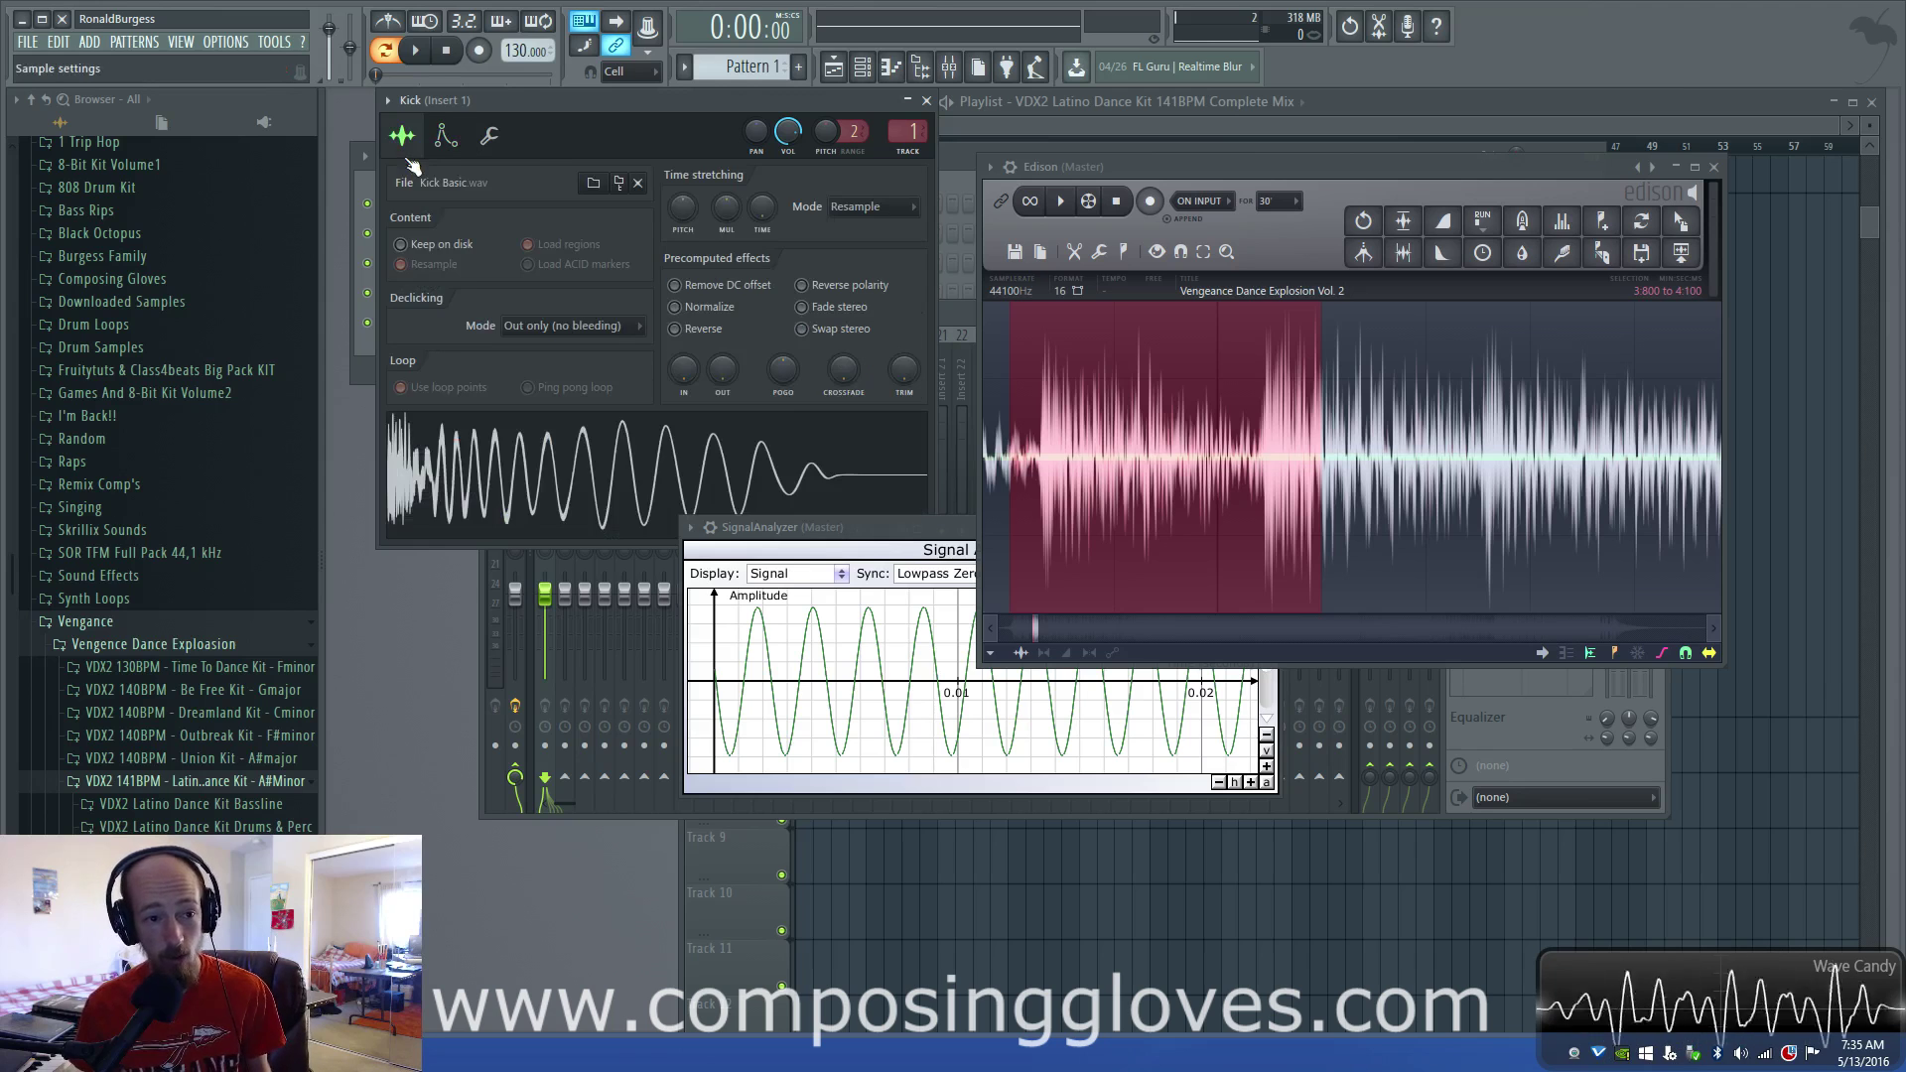
- Audition the Kick Basic.wav sample repeatedly to examine the initial transient and where the body begins
click(424, 449)
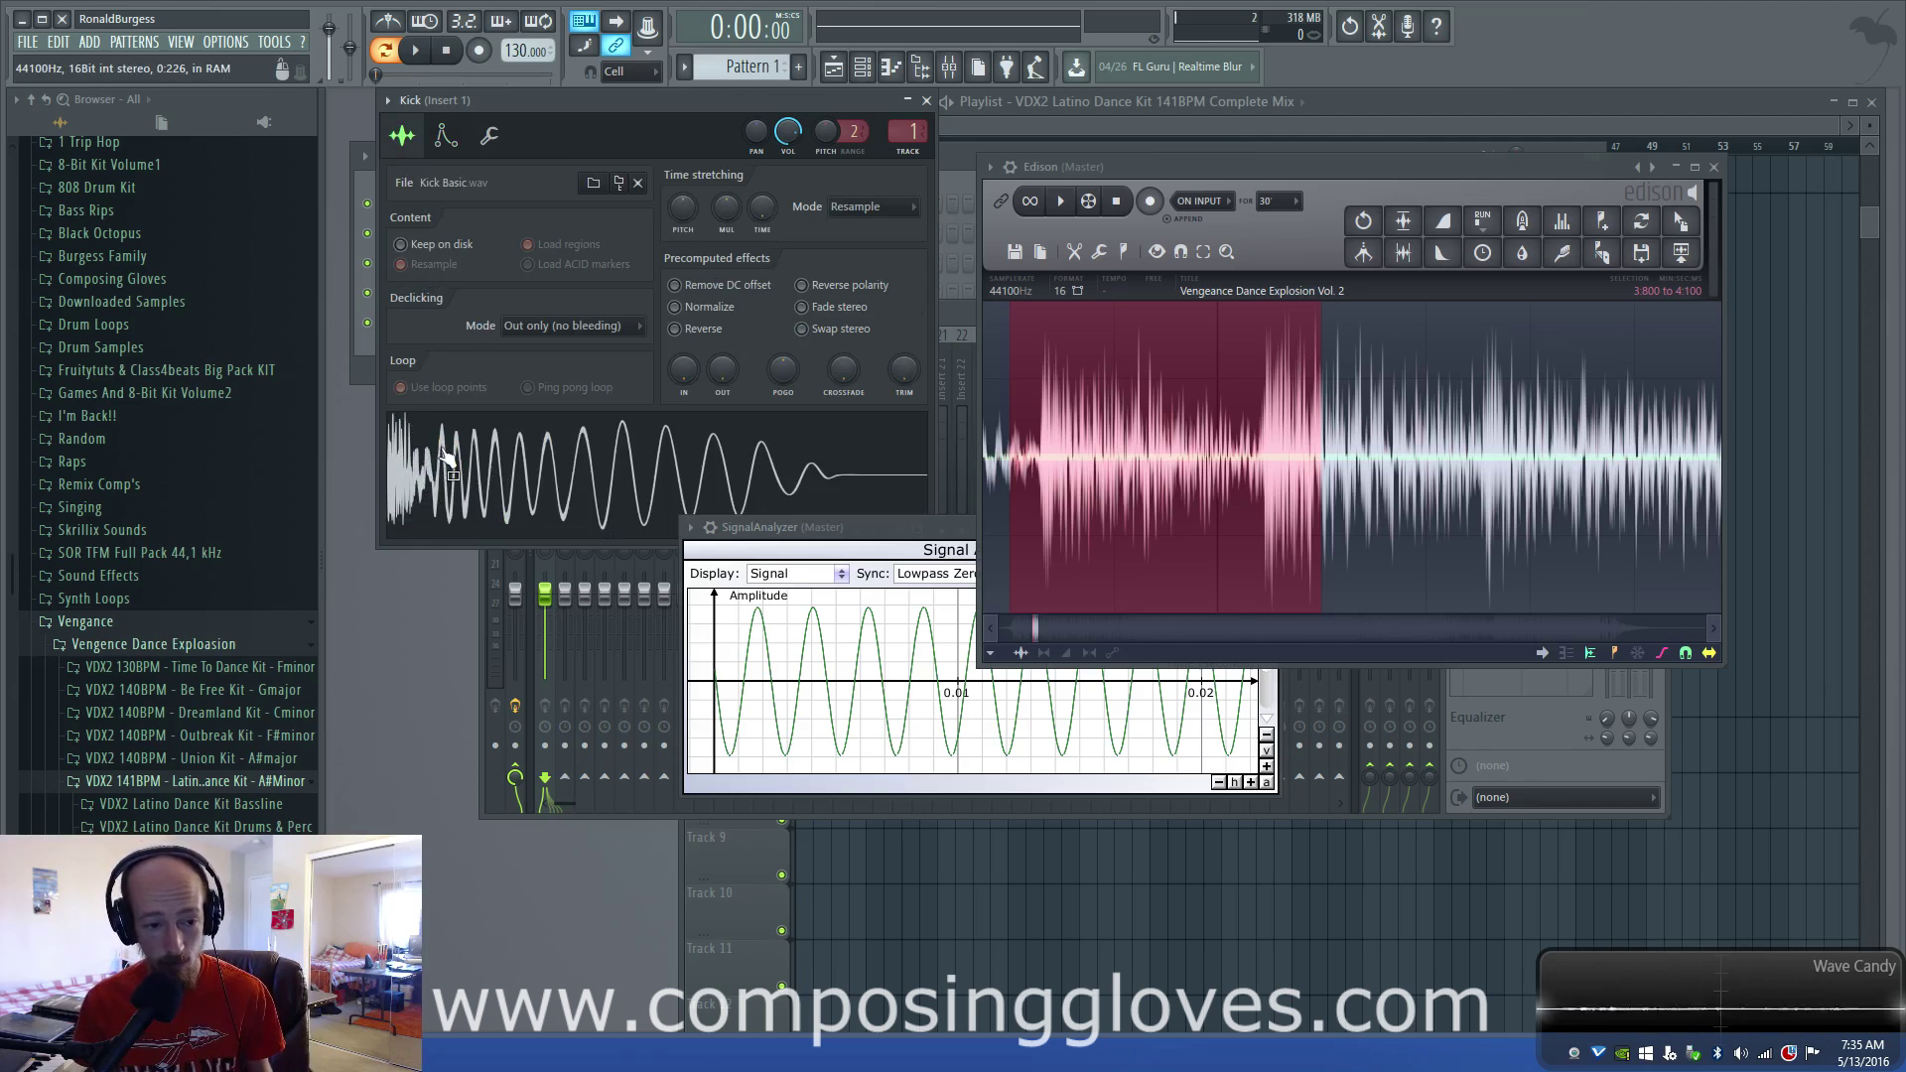
click(435, 449)
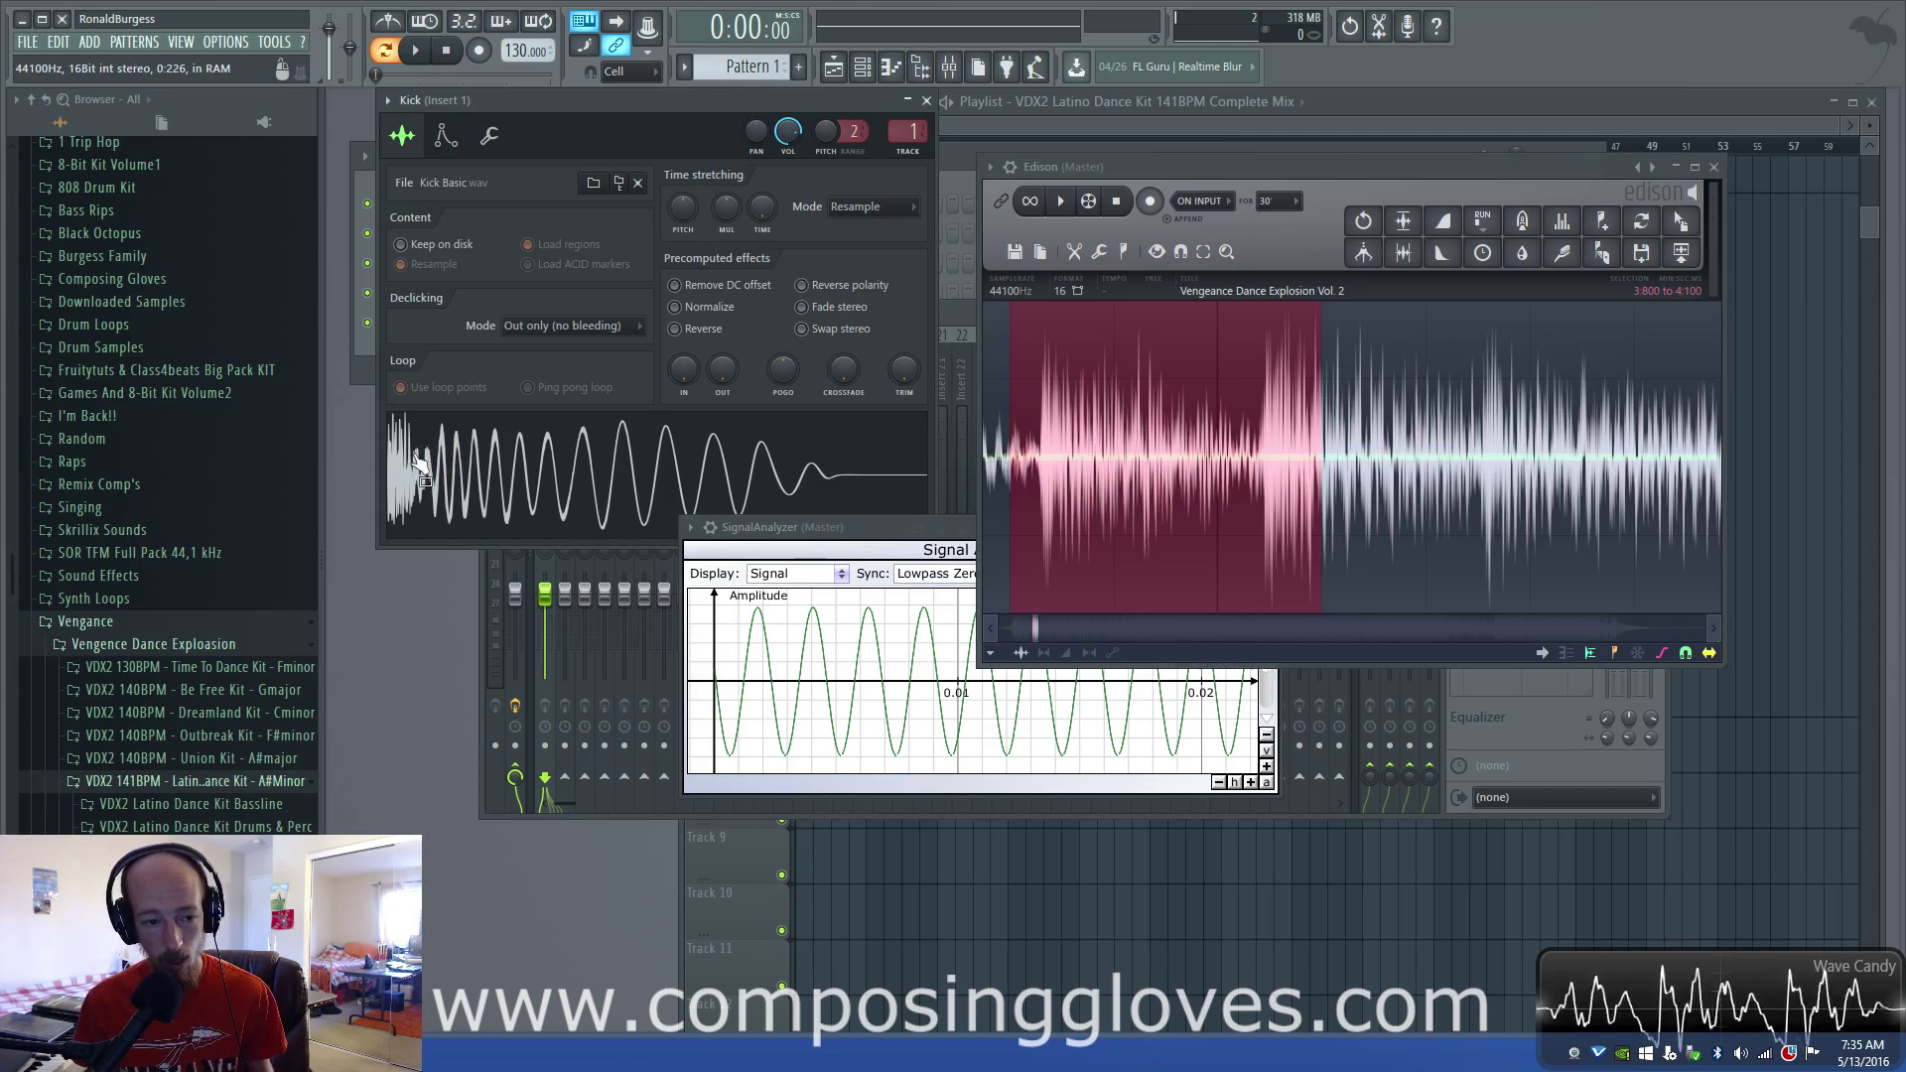
click(439, 449)
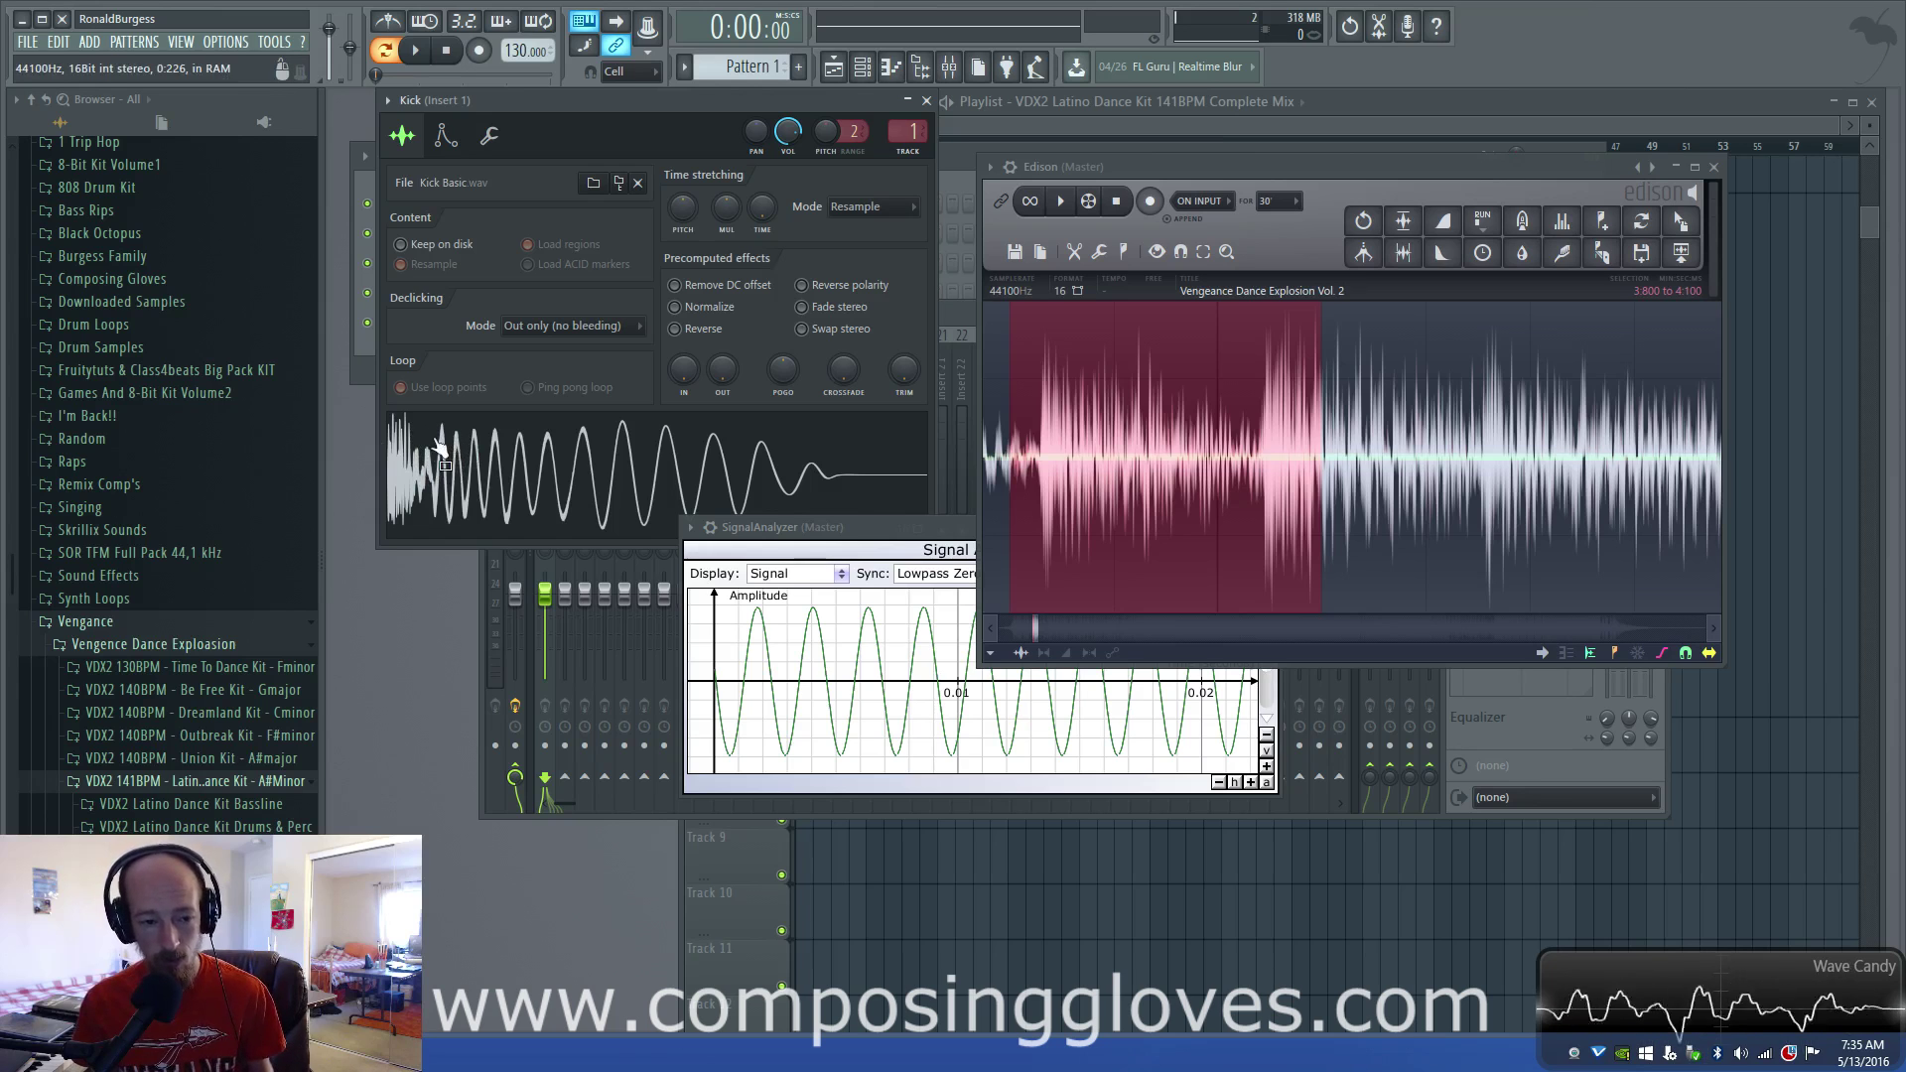
click(457, 434)
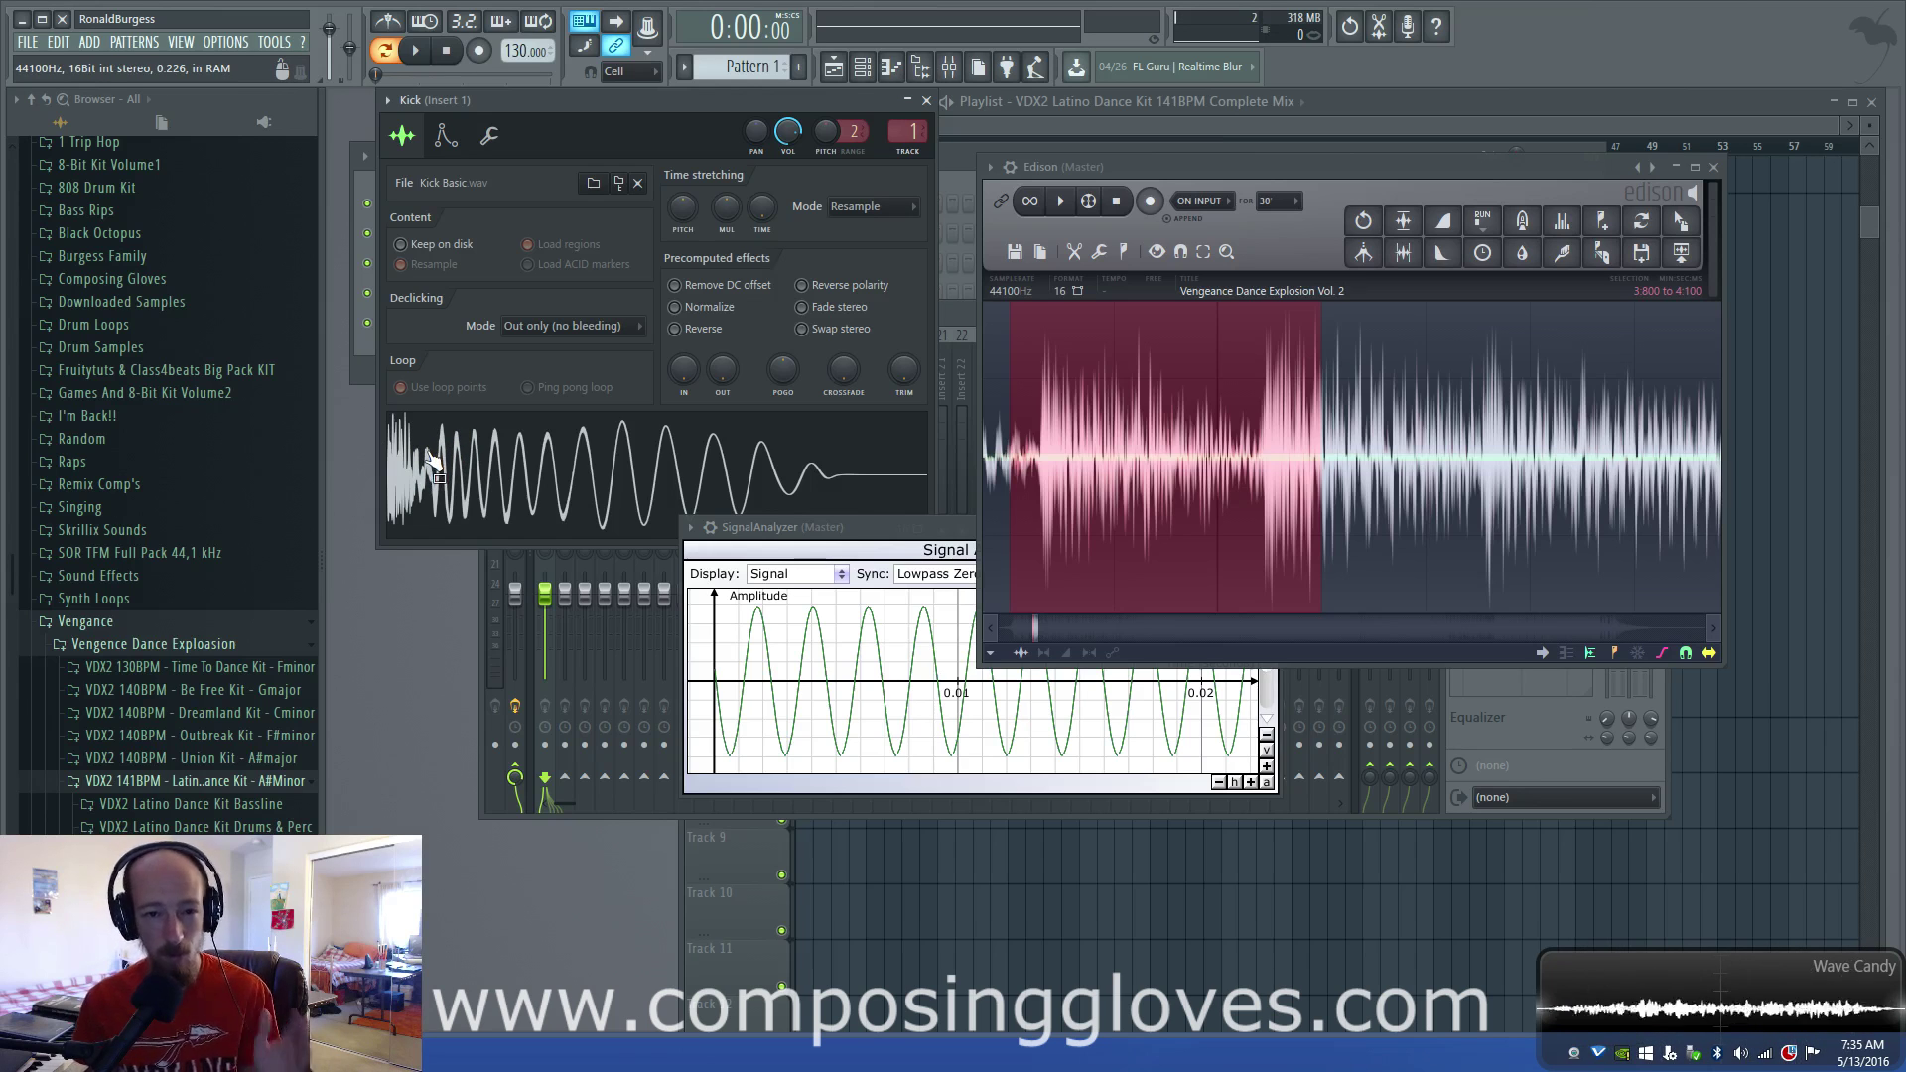
click(400, 428)
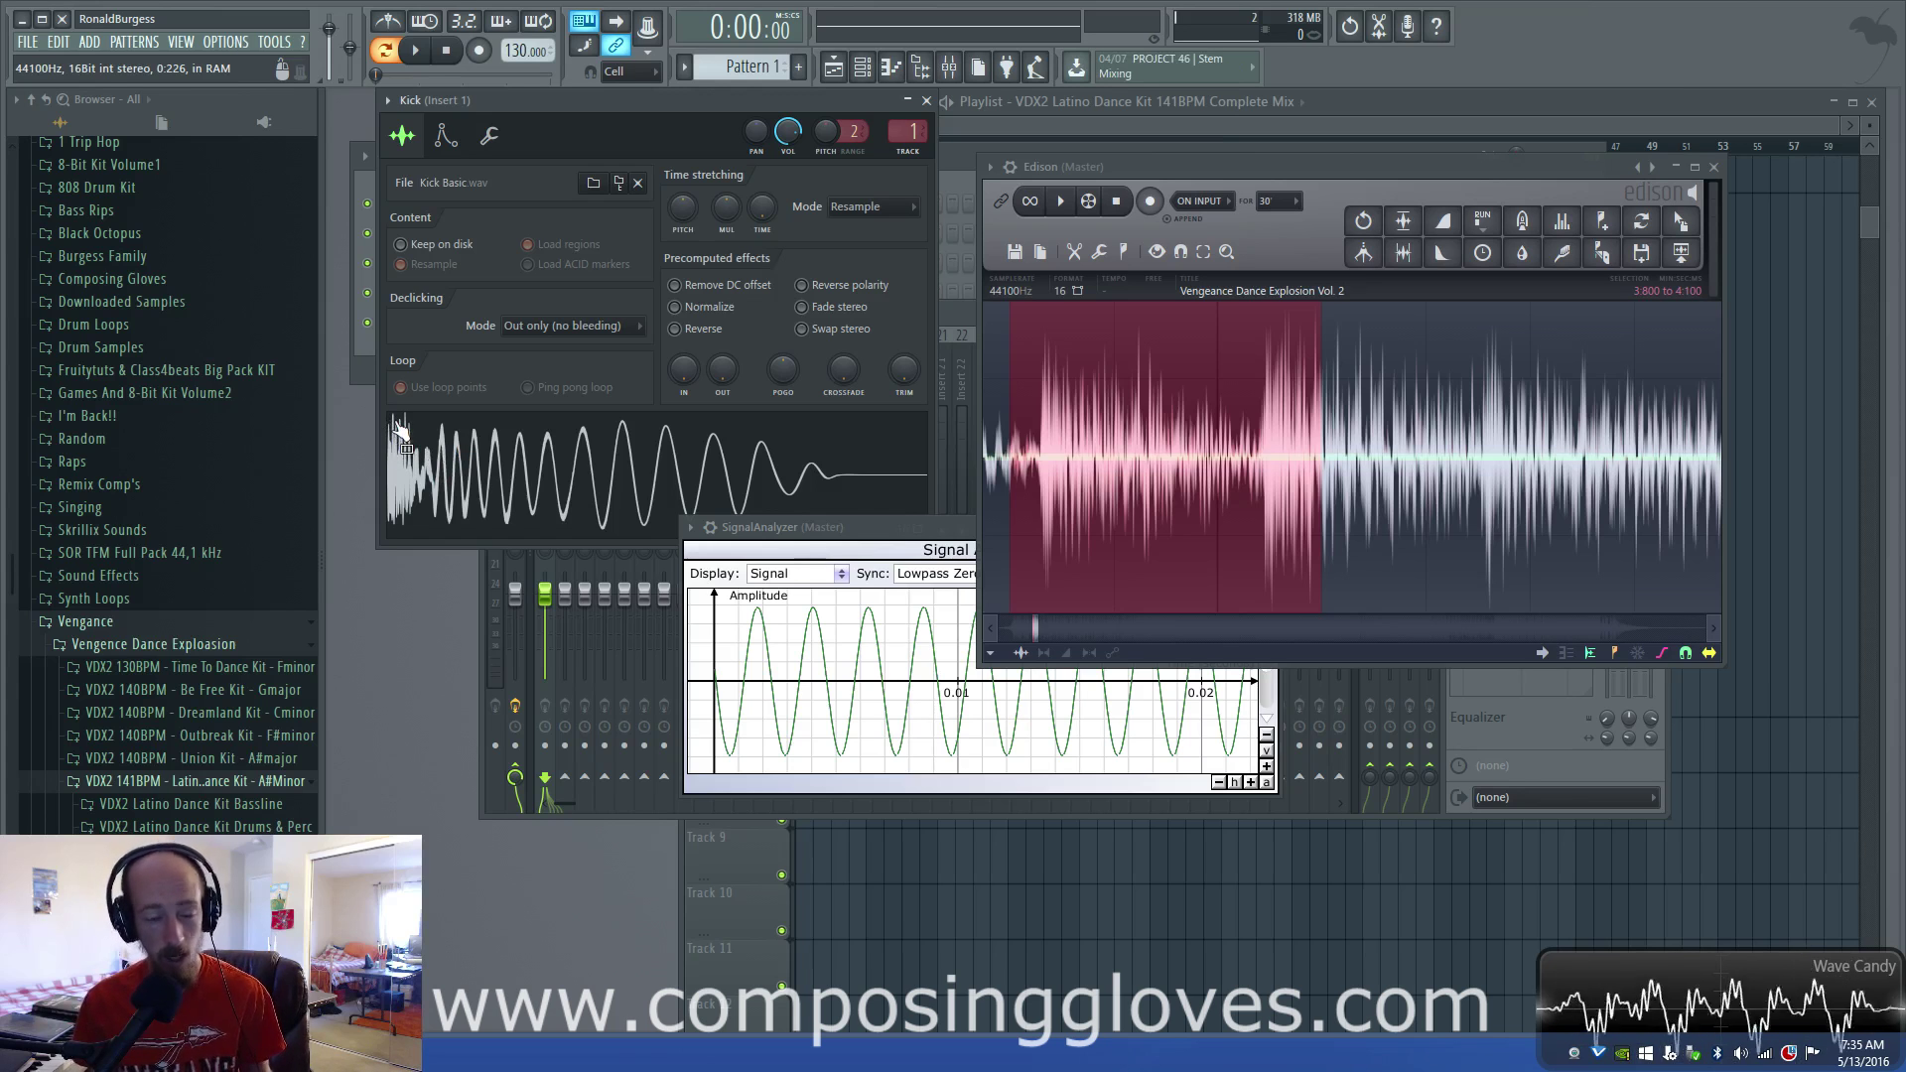
click(397, 425)
click(399, 426)
click(407, 429)
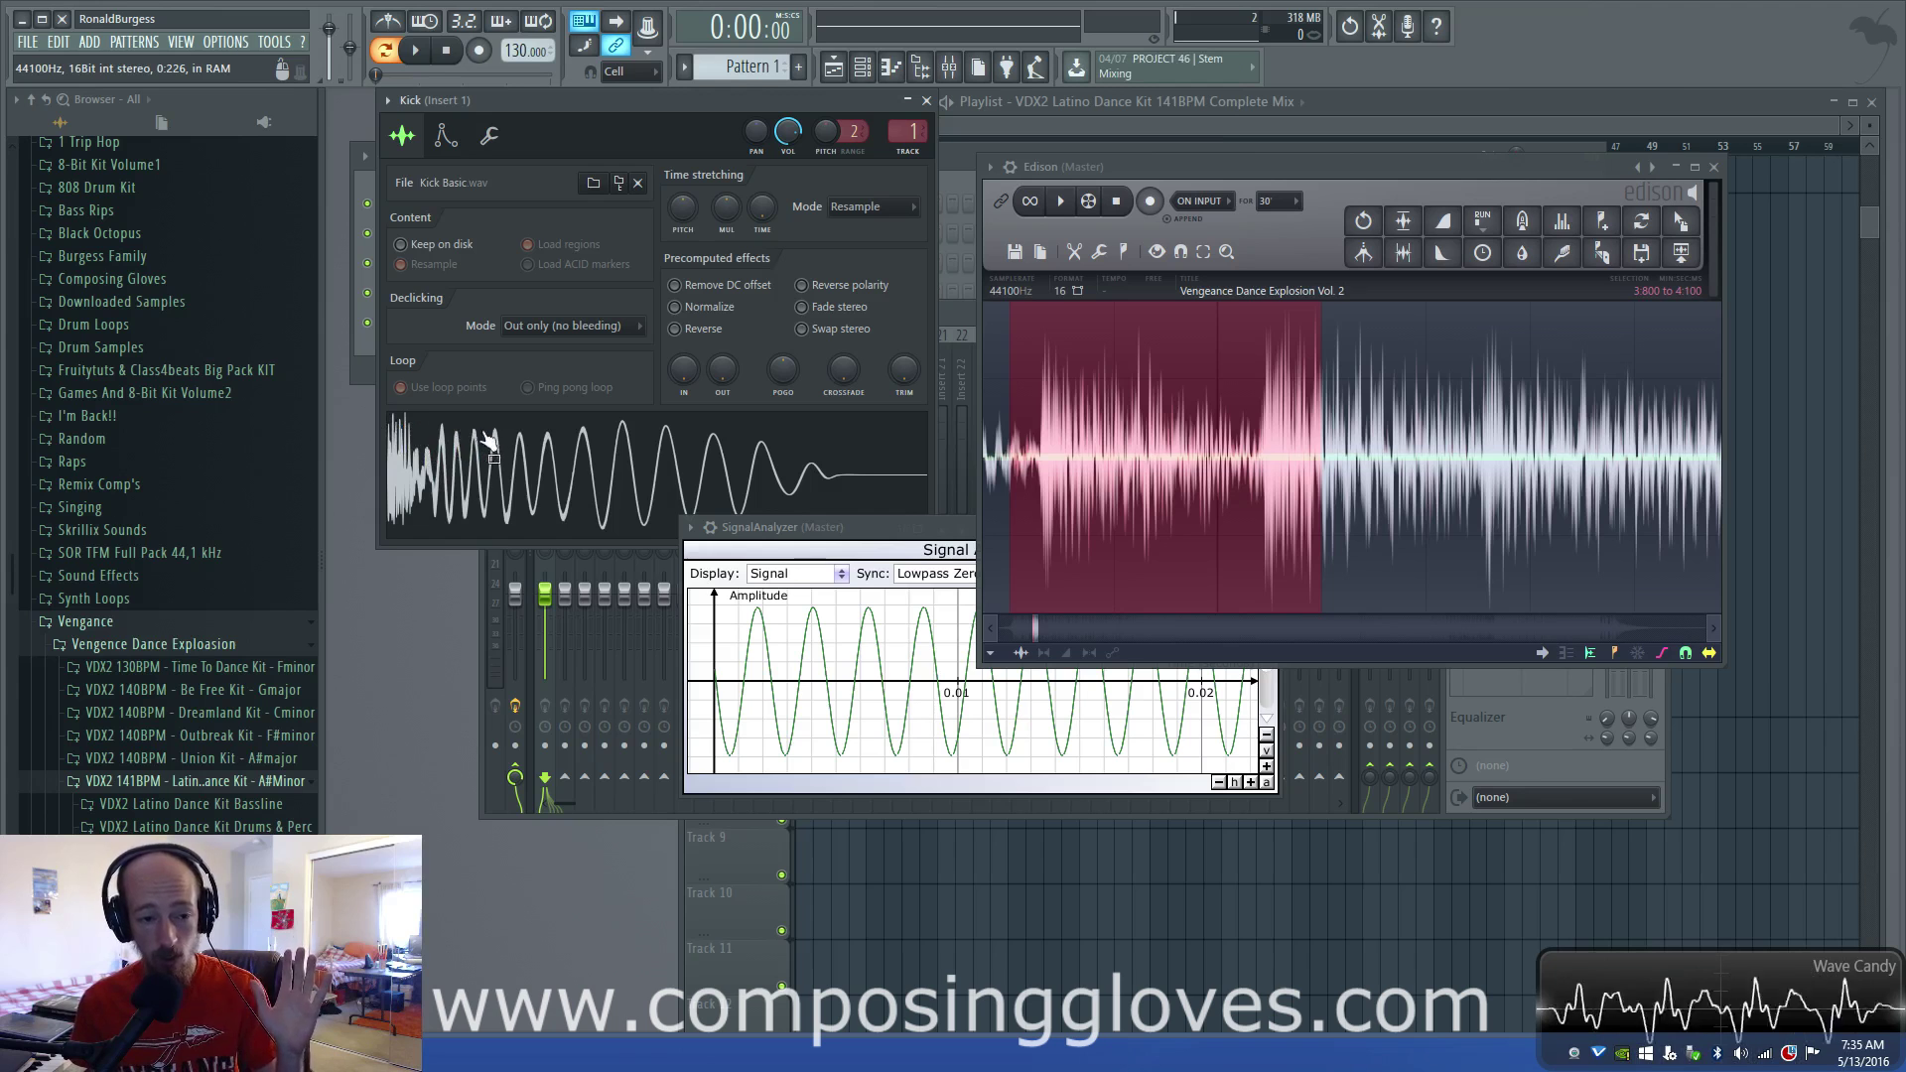
click(411, 422)
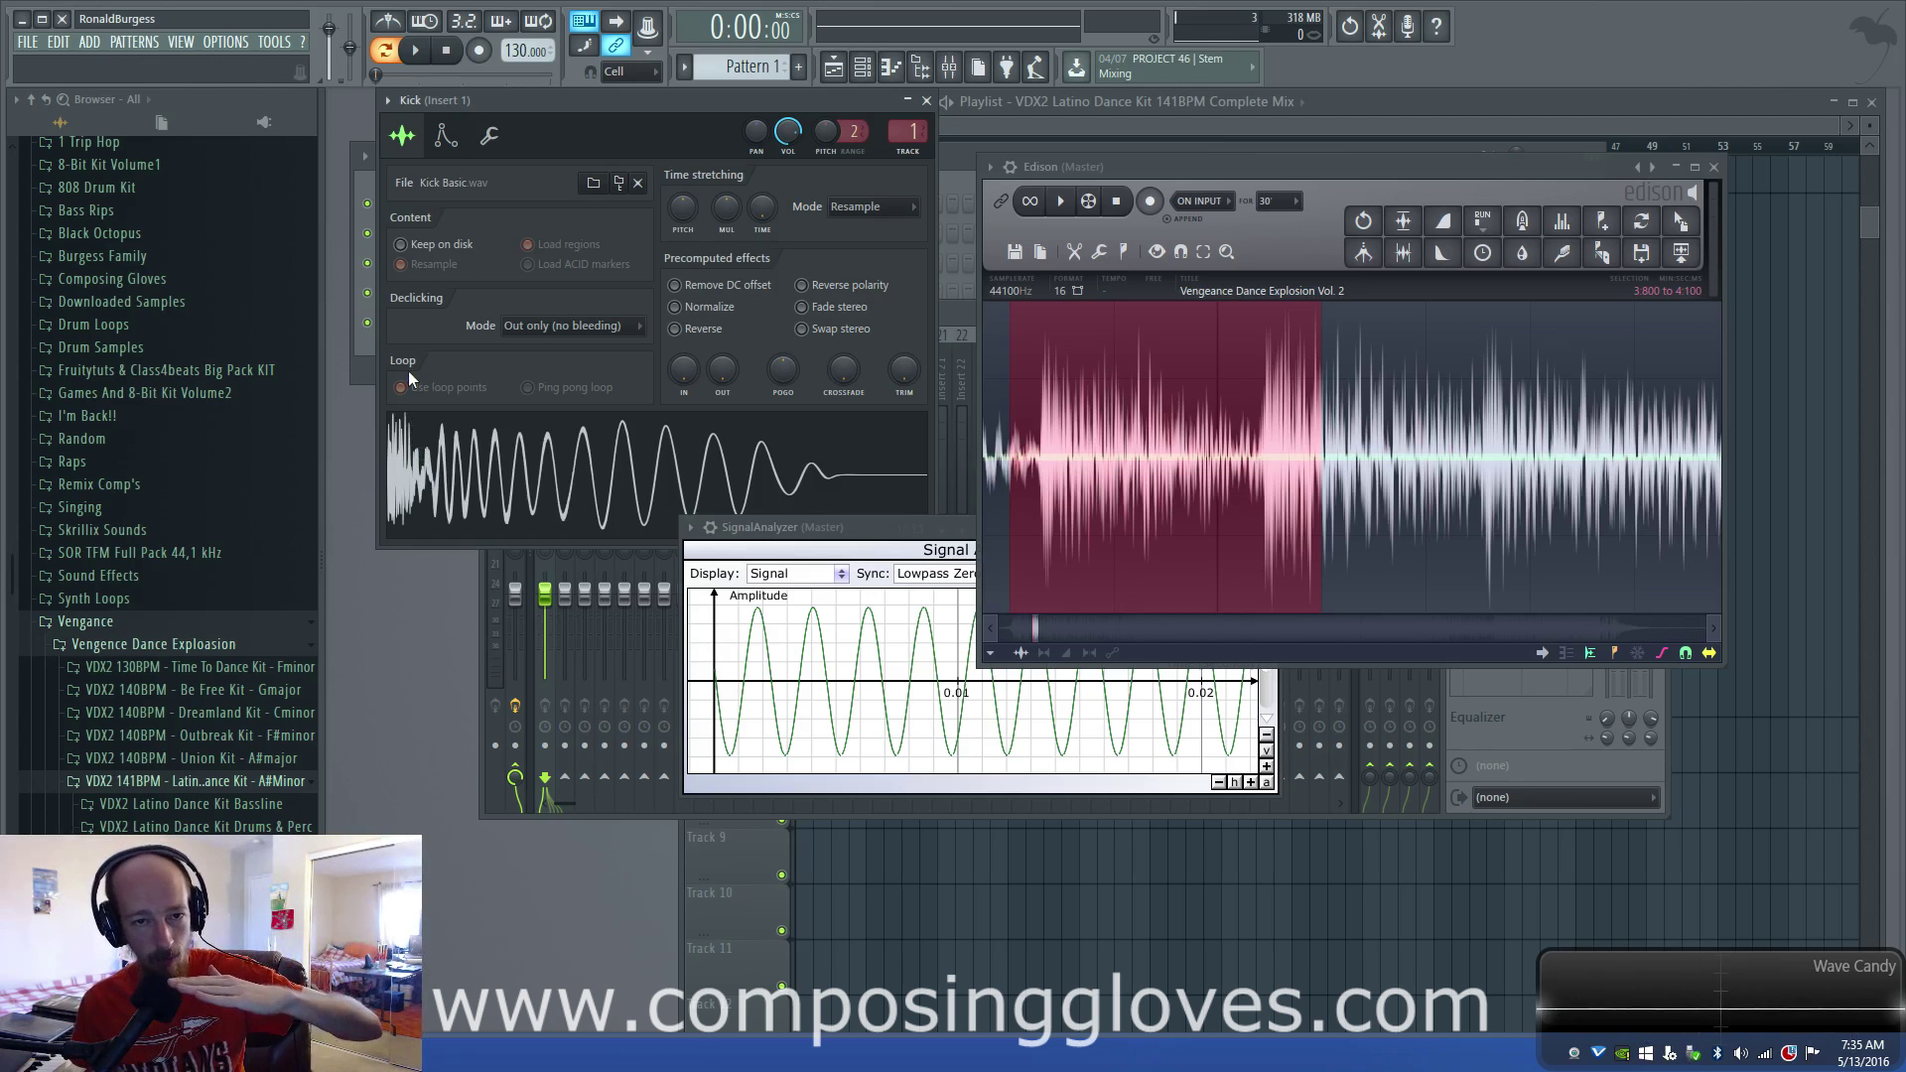
- Give the Kick channel's volume envelope a shorter hold and a longer decay, and return to the sample waveform
click(446, 139)
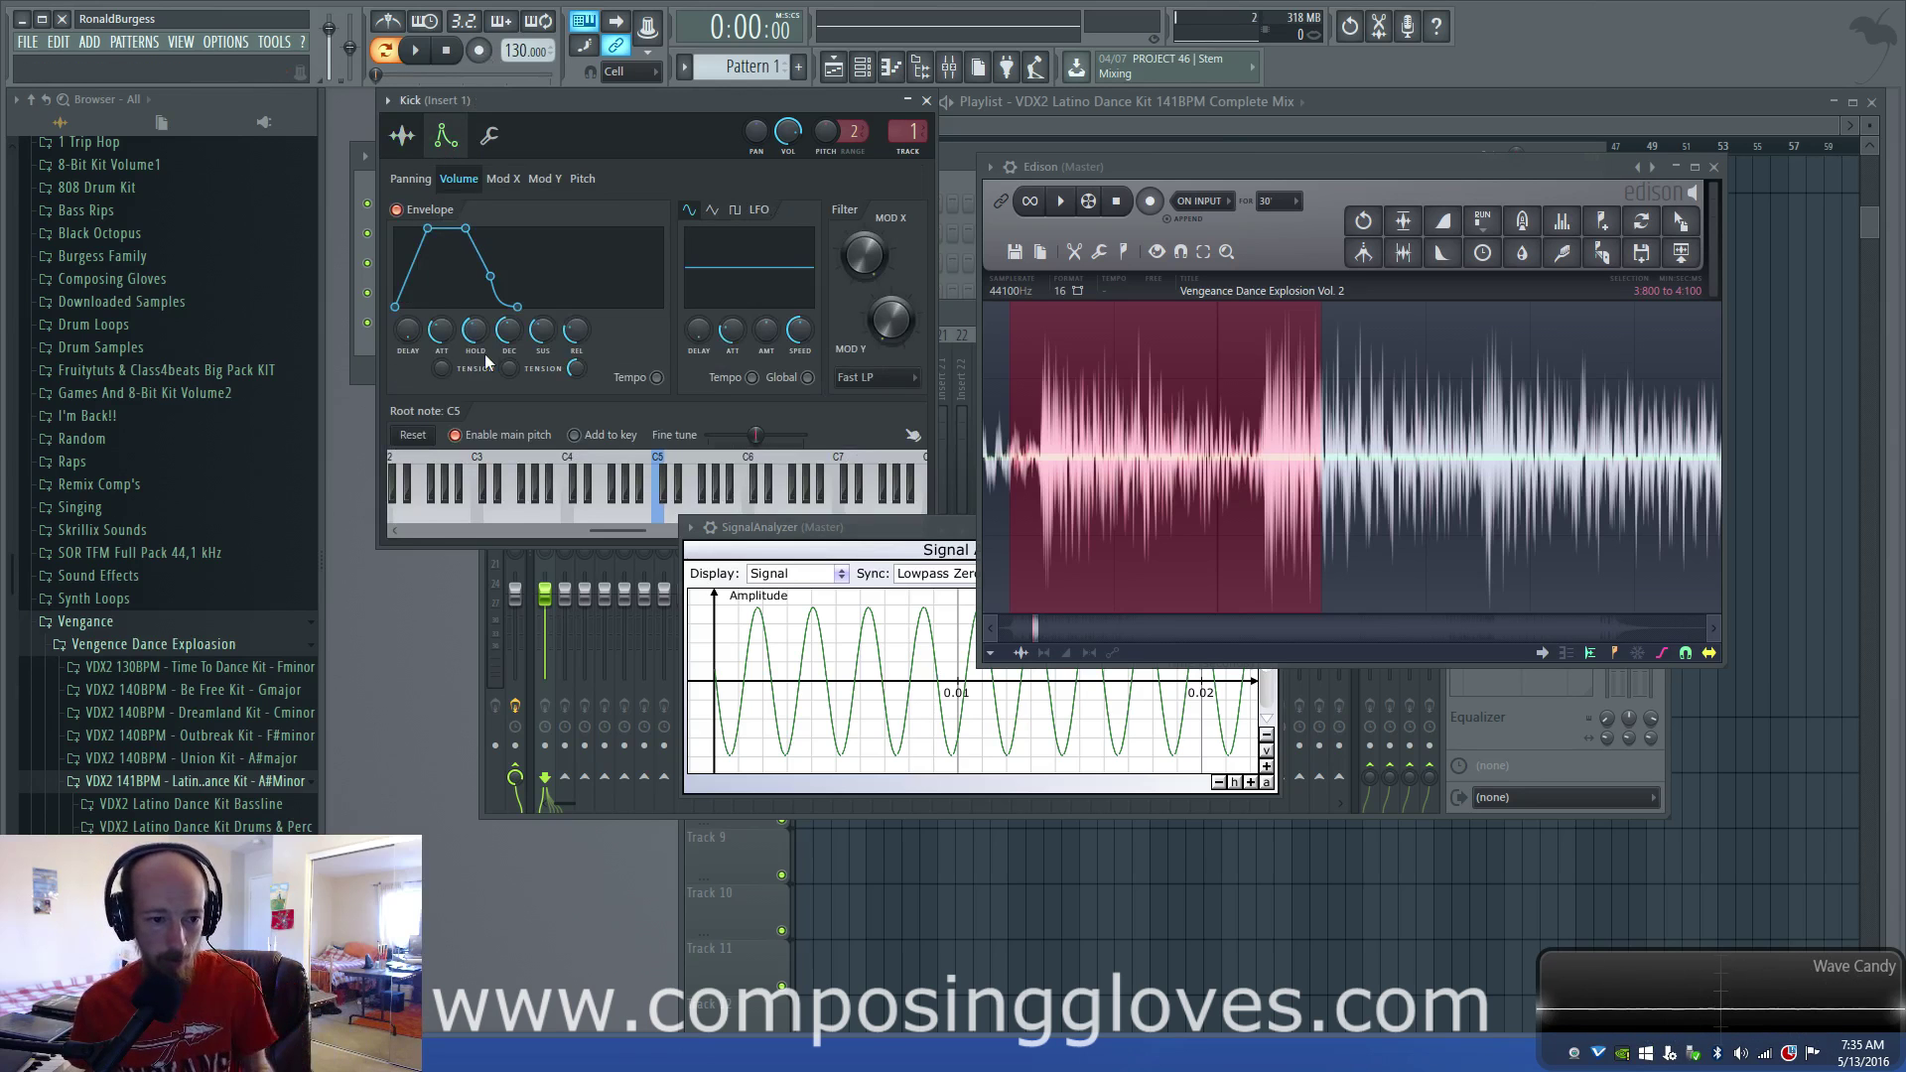
drag(476, 331, 544, 330)
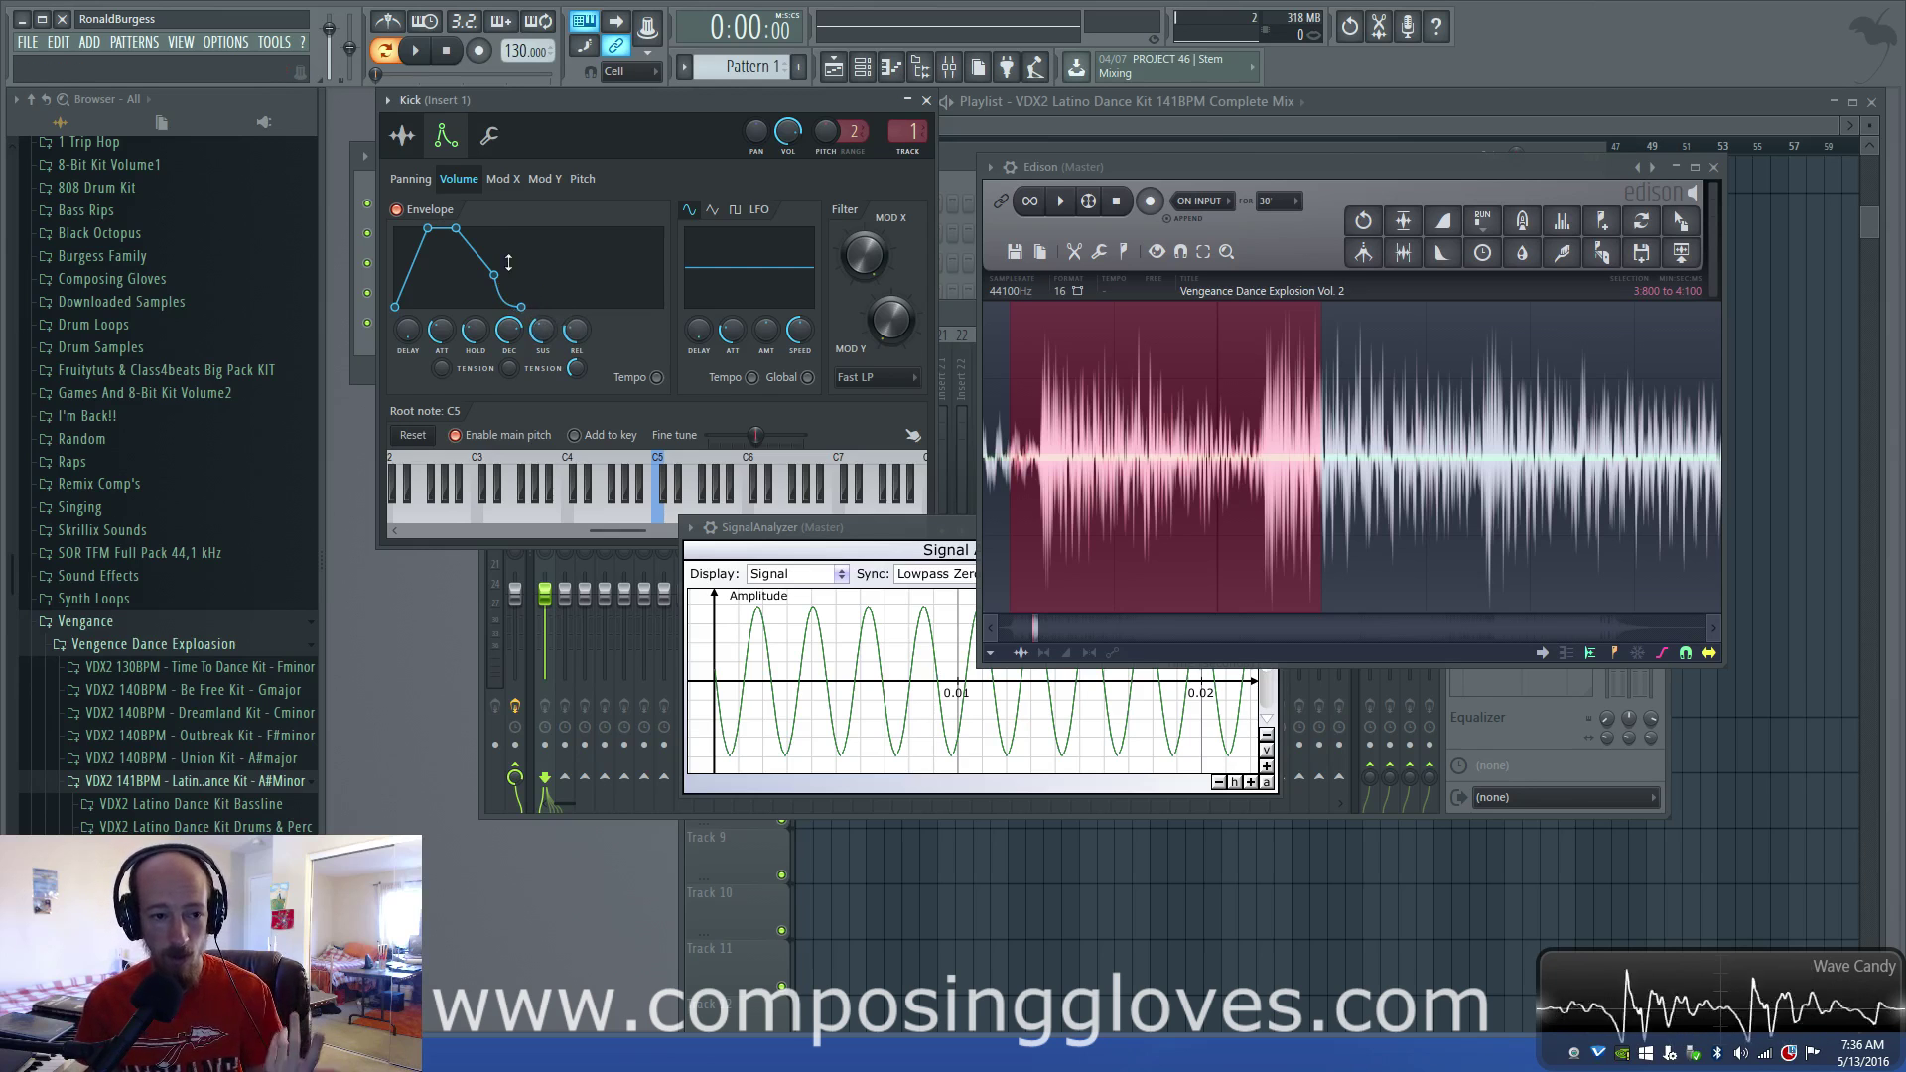
click(402, 135)
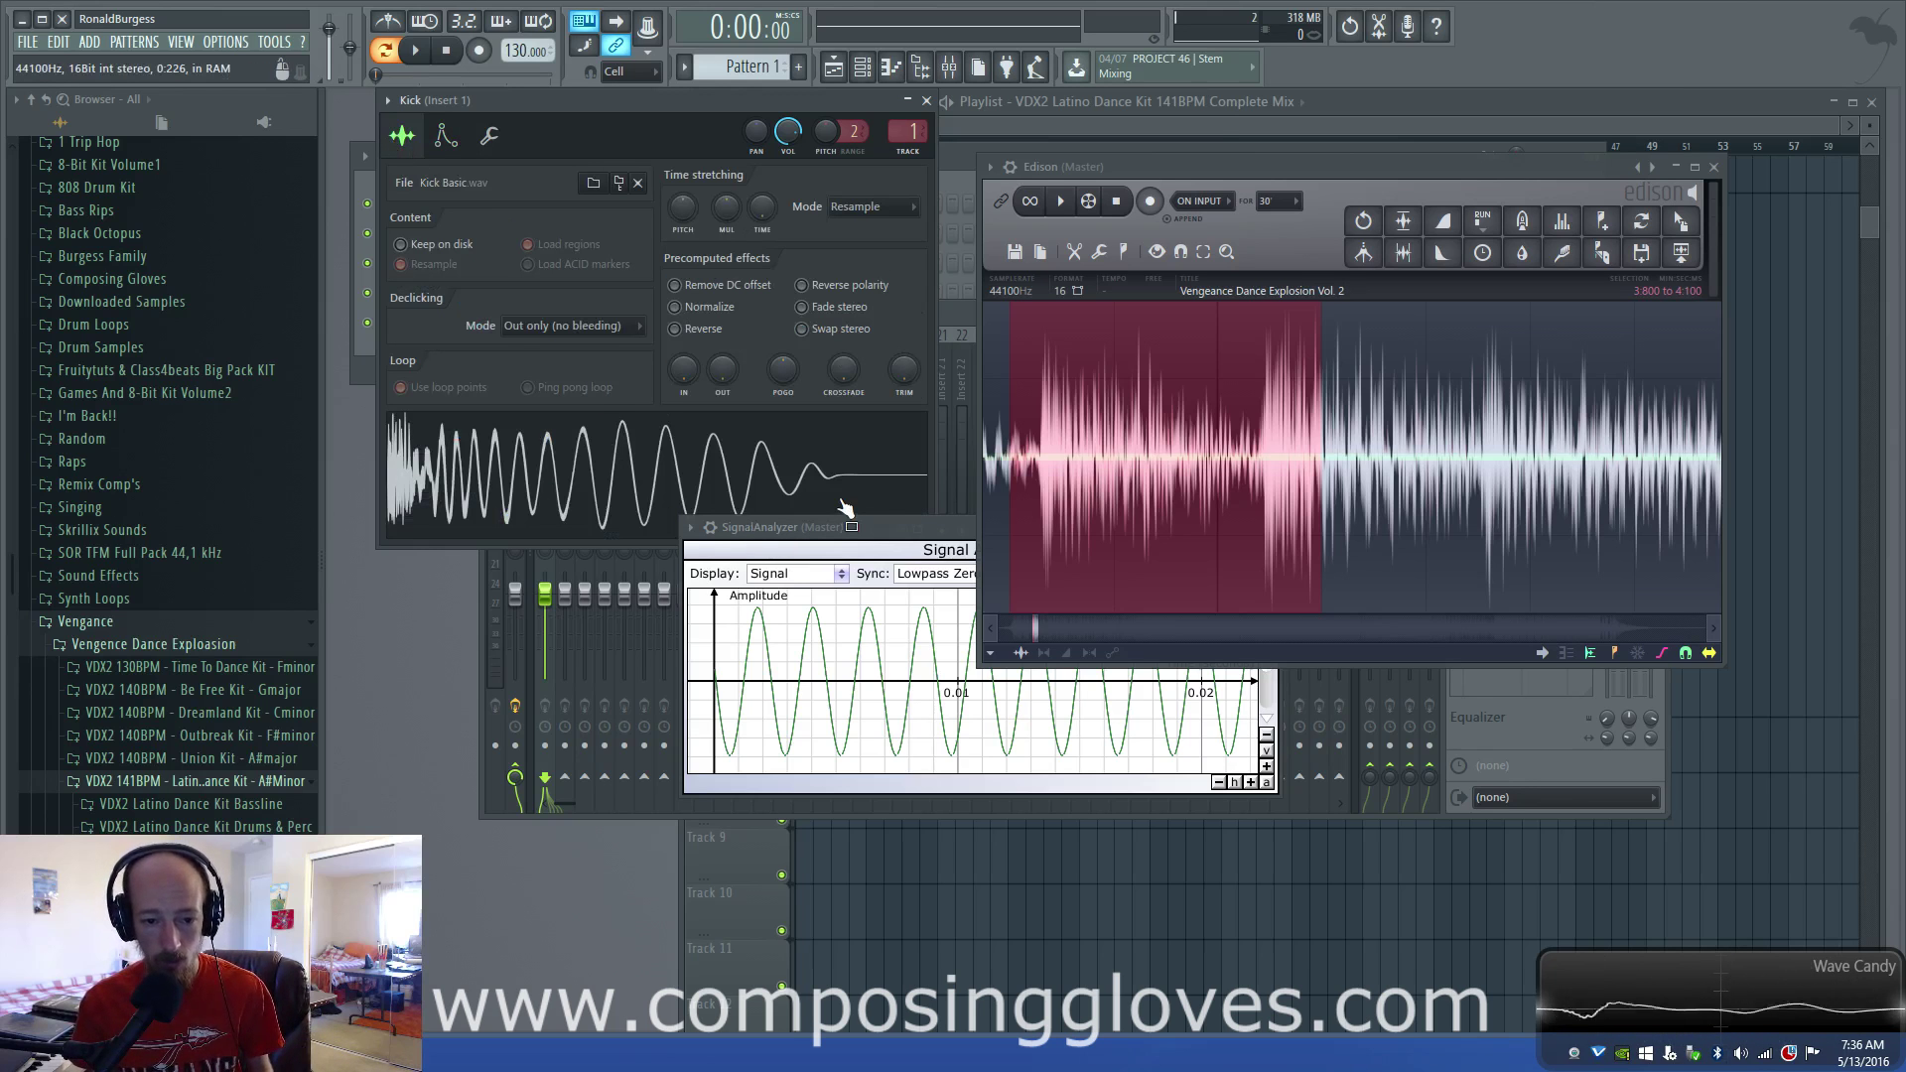
- Audition the kick sample again while comparing its waveform's attack, body and fading tail
click(402, 521)
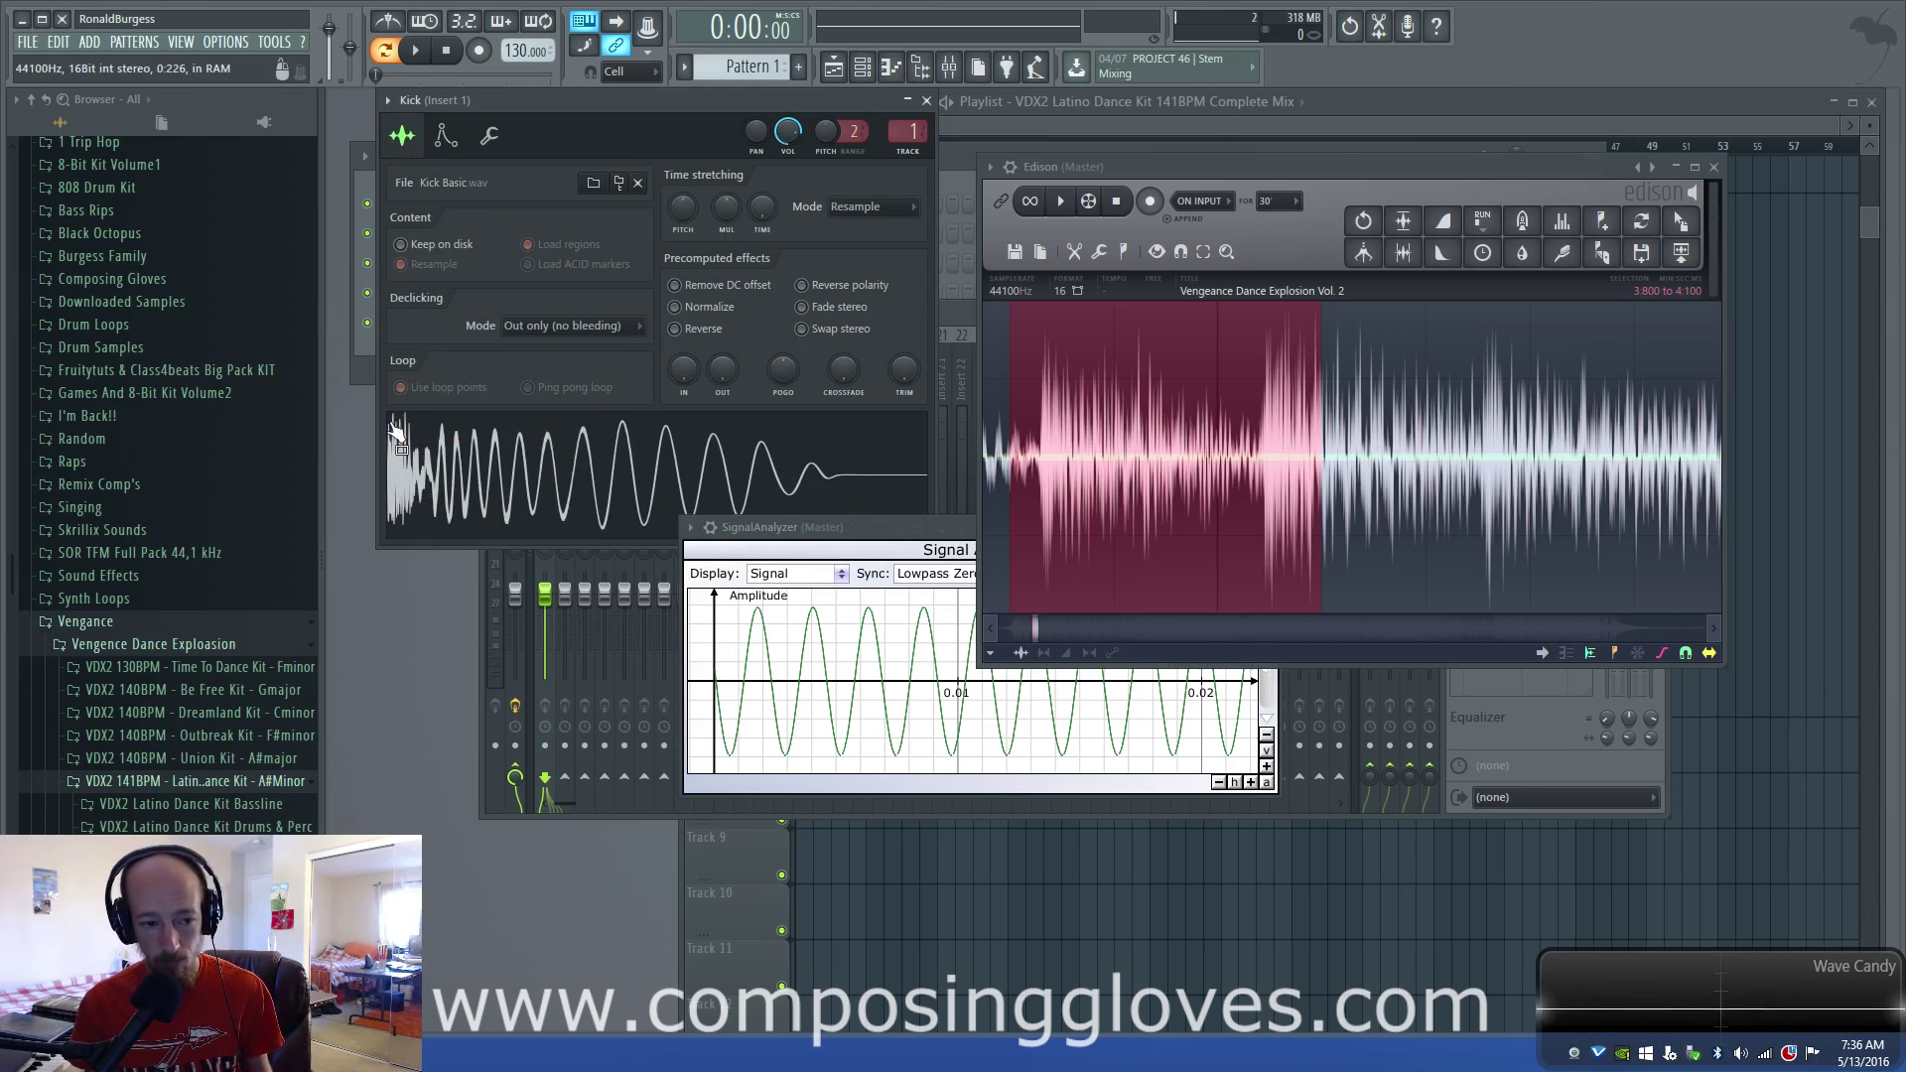
click(392, 427)
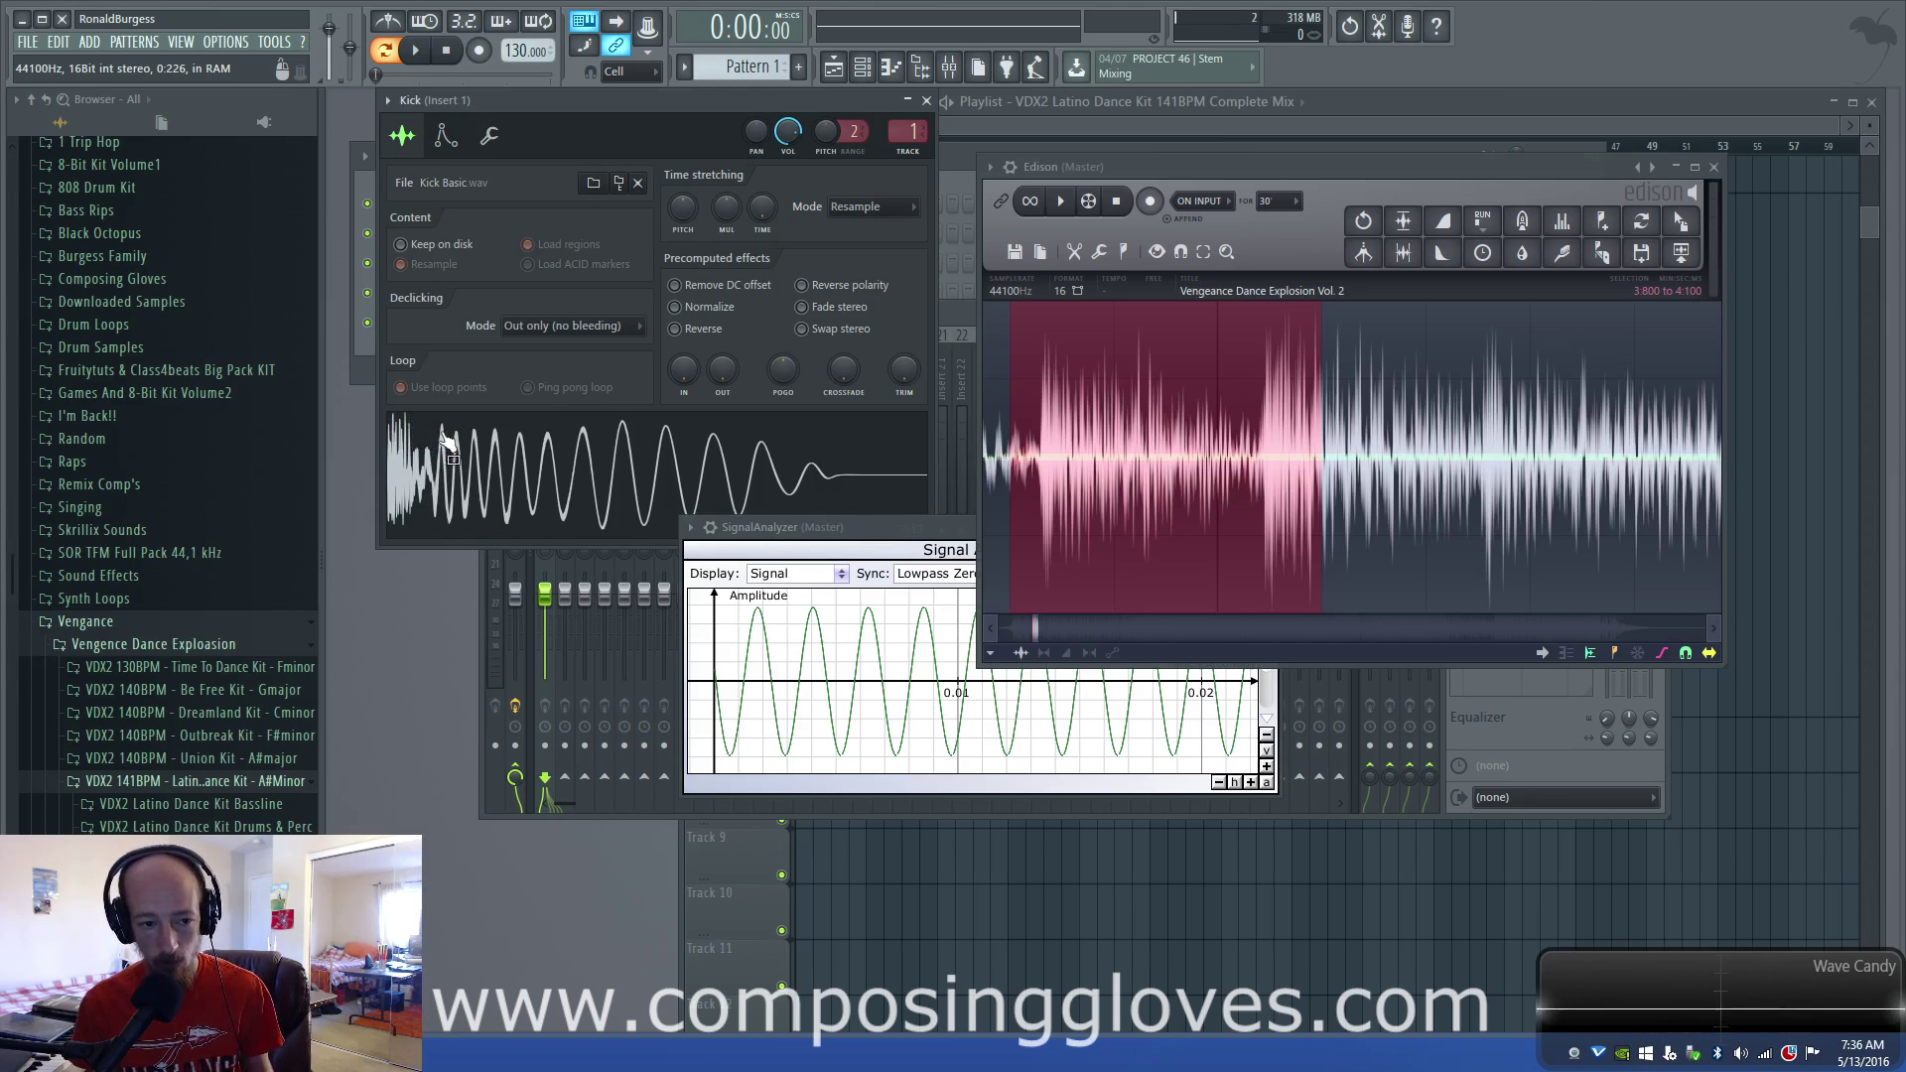
click(484, 439)
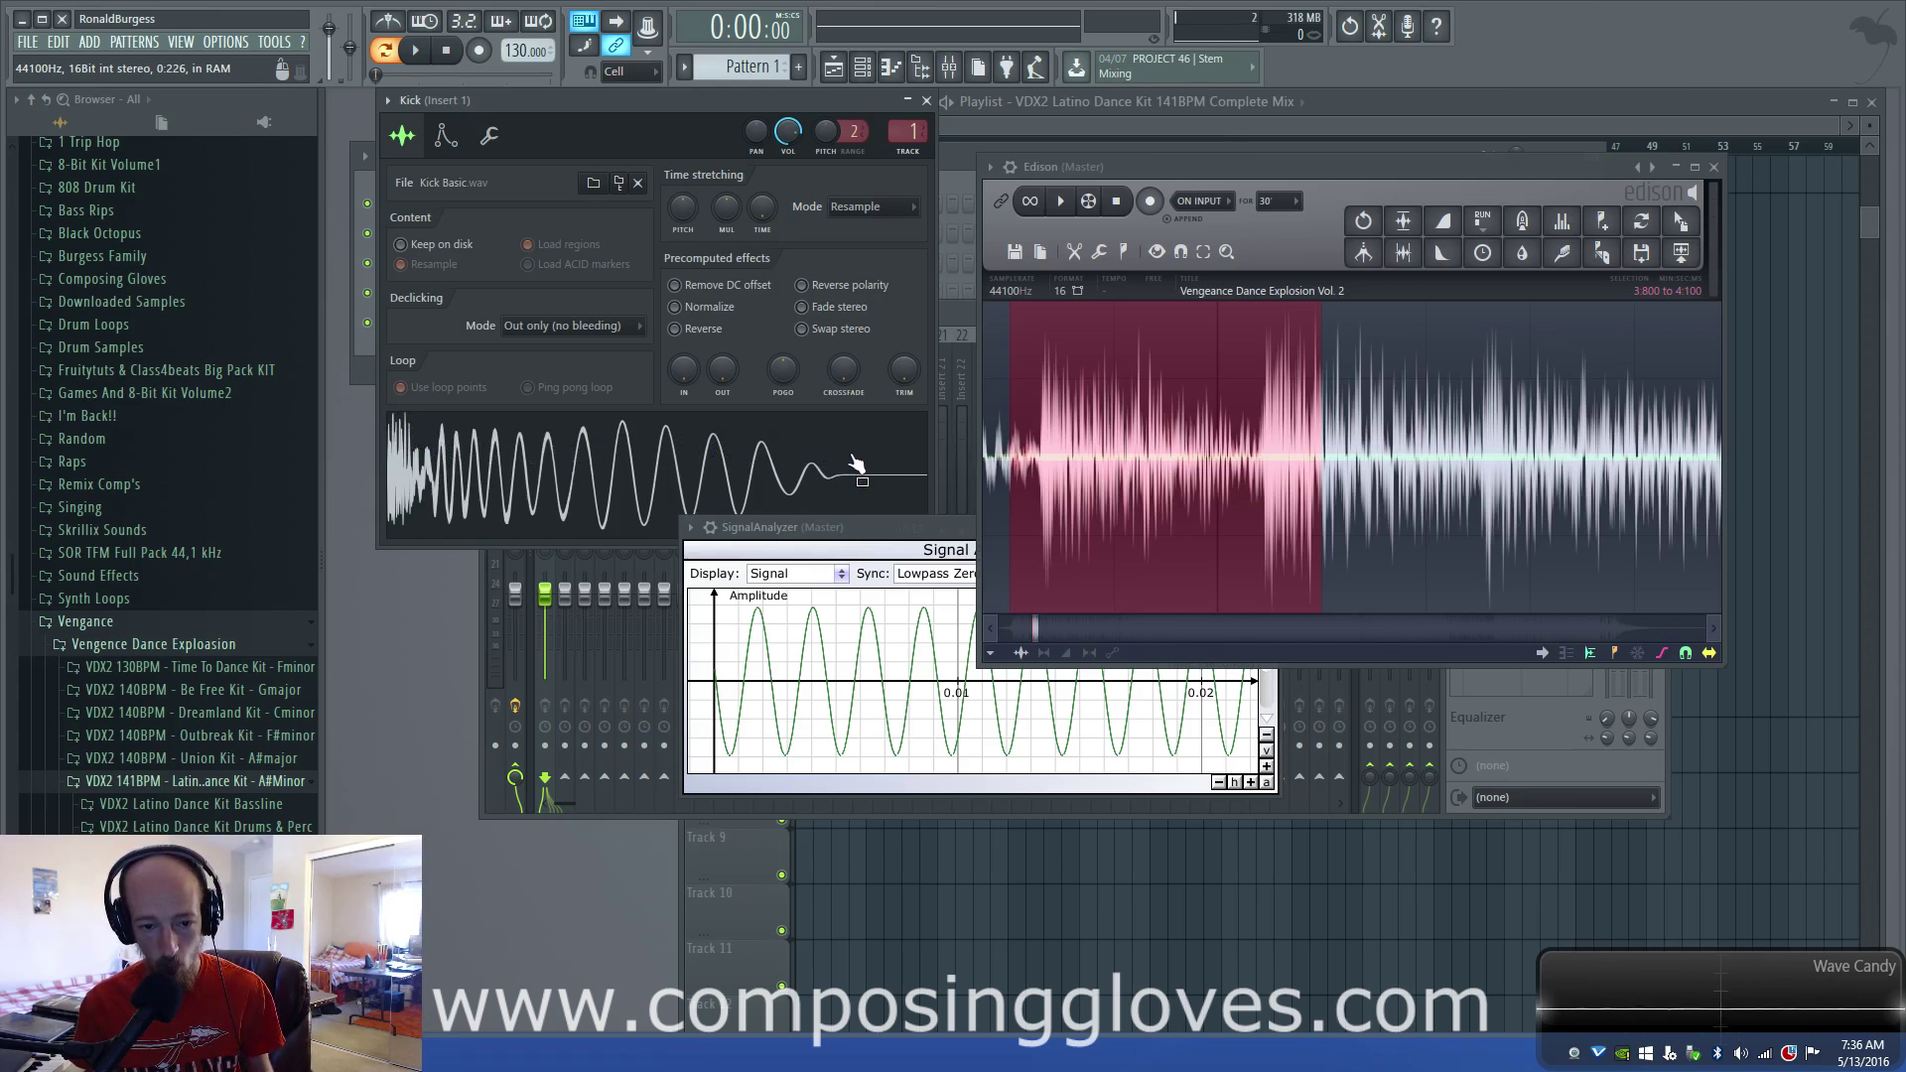
- Move the Kick settings aside, bring the channel rack forward, and add a Massive [64bit] channel
drag(633, 109, 844, 109)
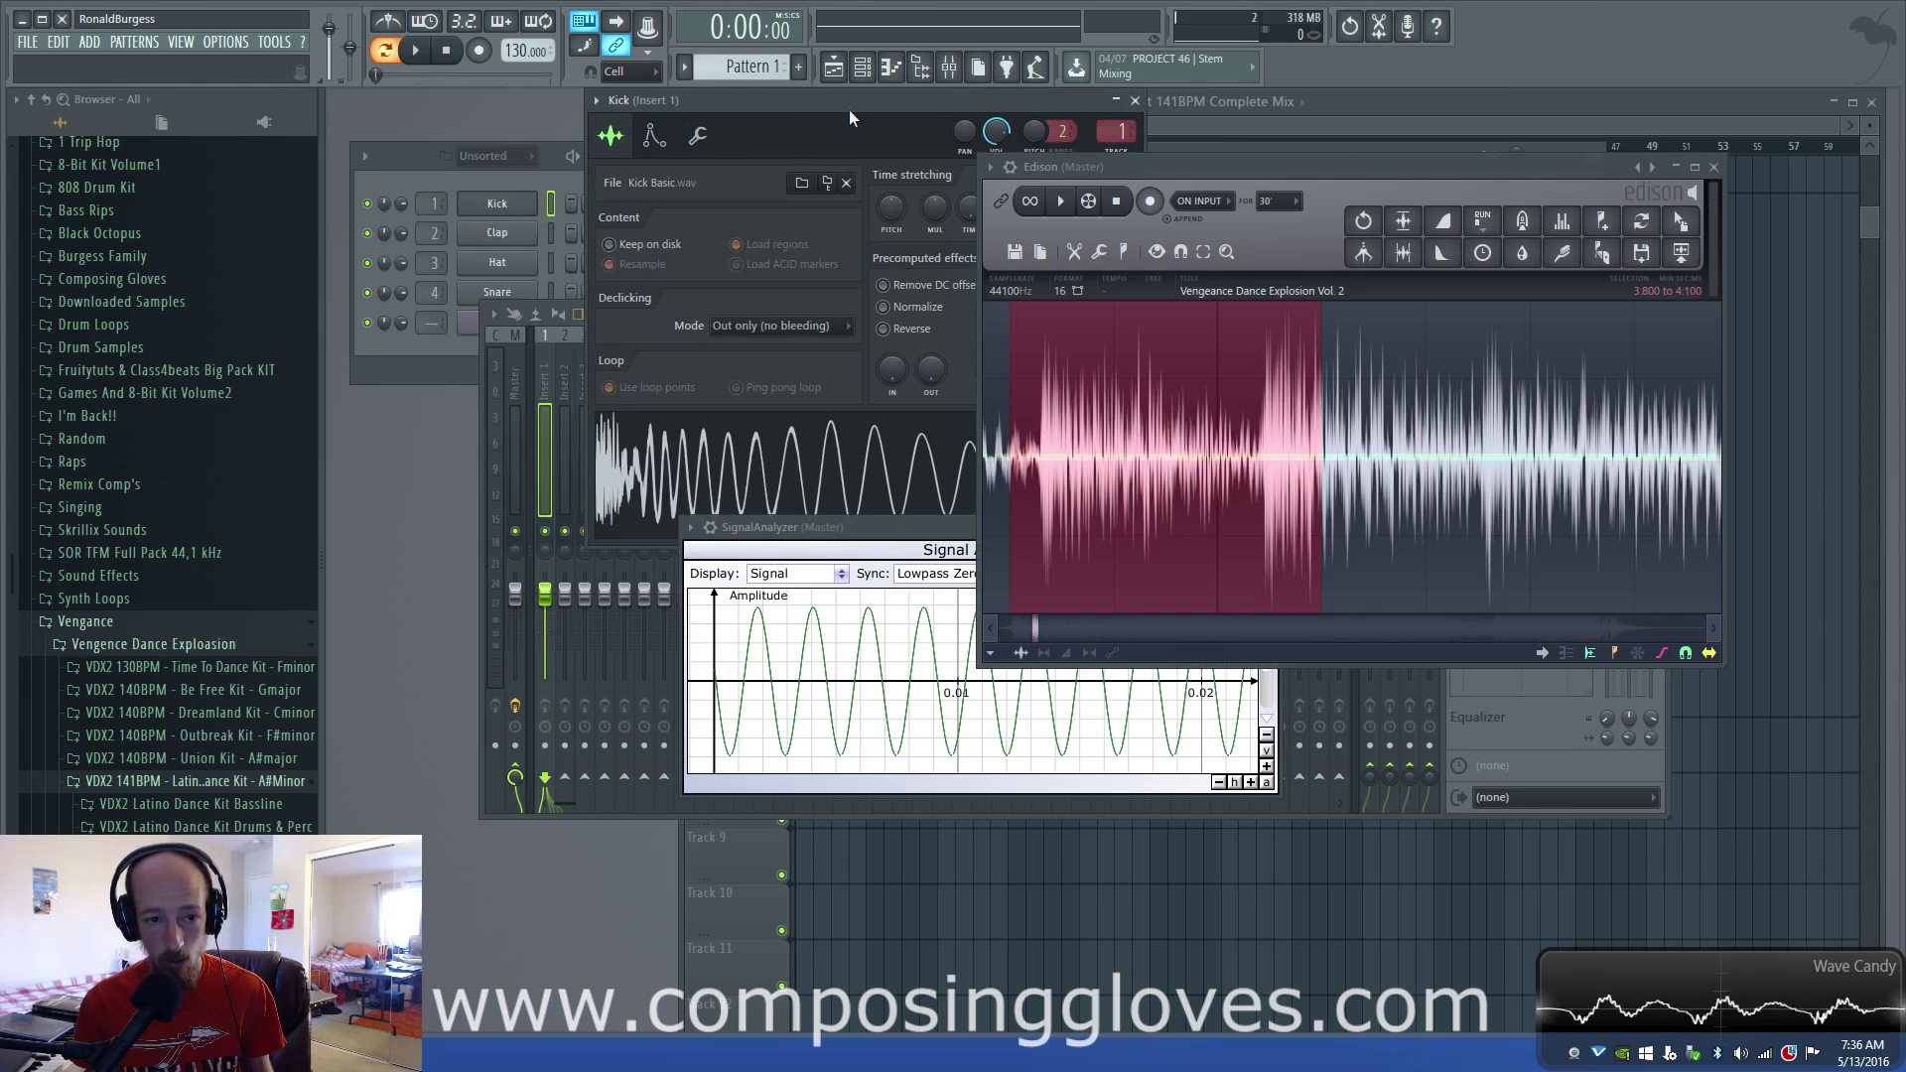
click(419, 153)
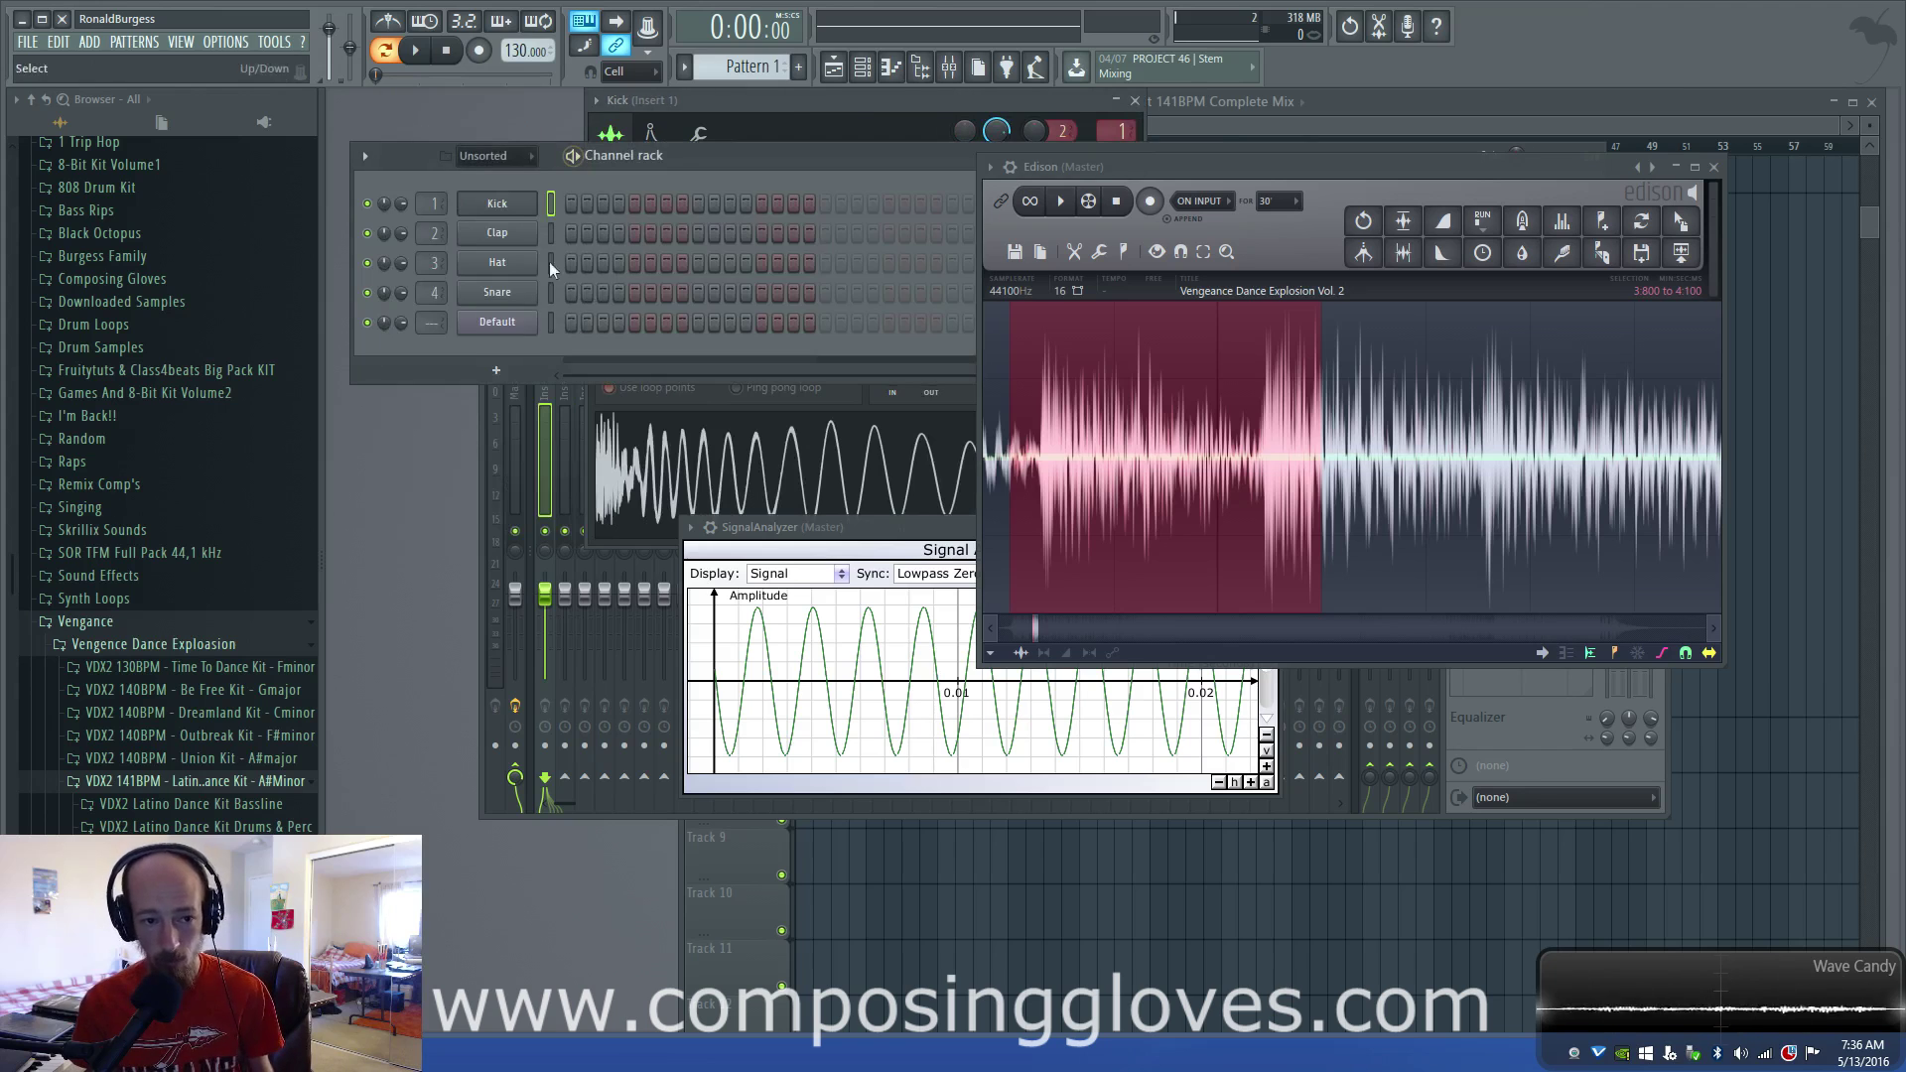
click(514, 405)
click(437, 361)
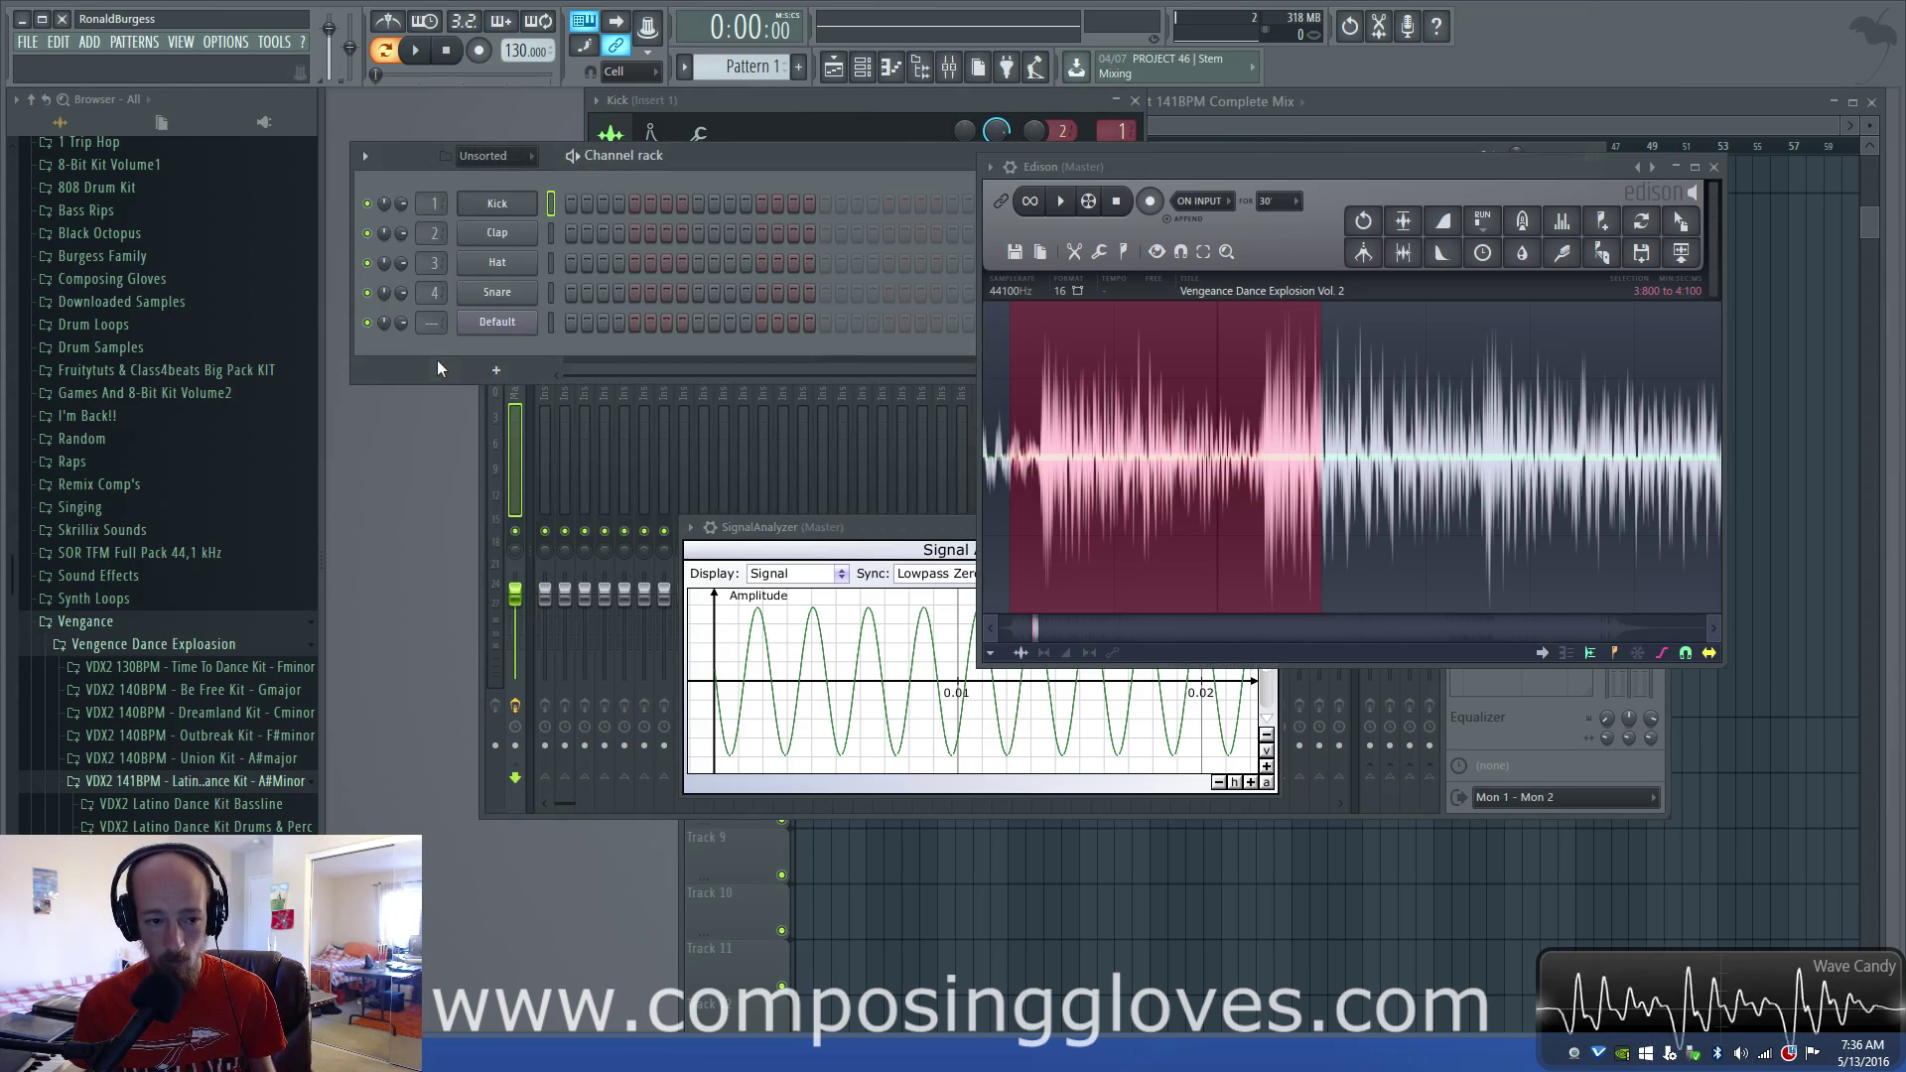
click(488, 371)
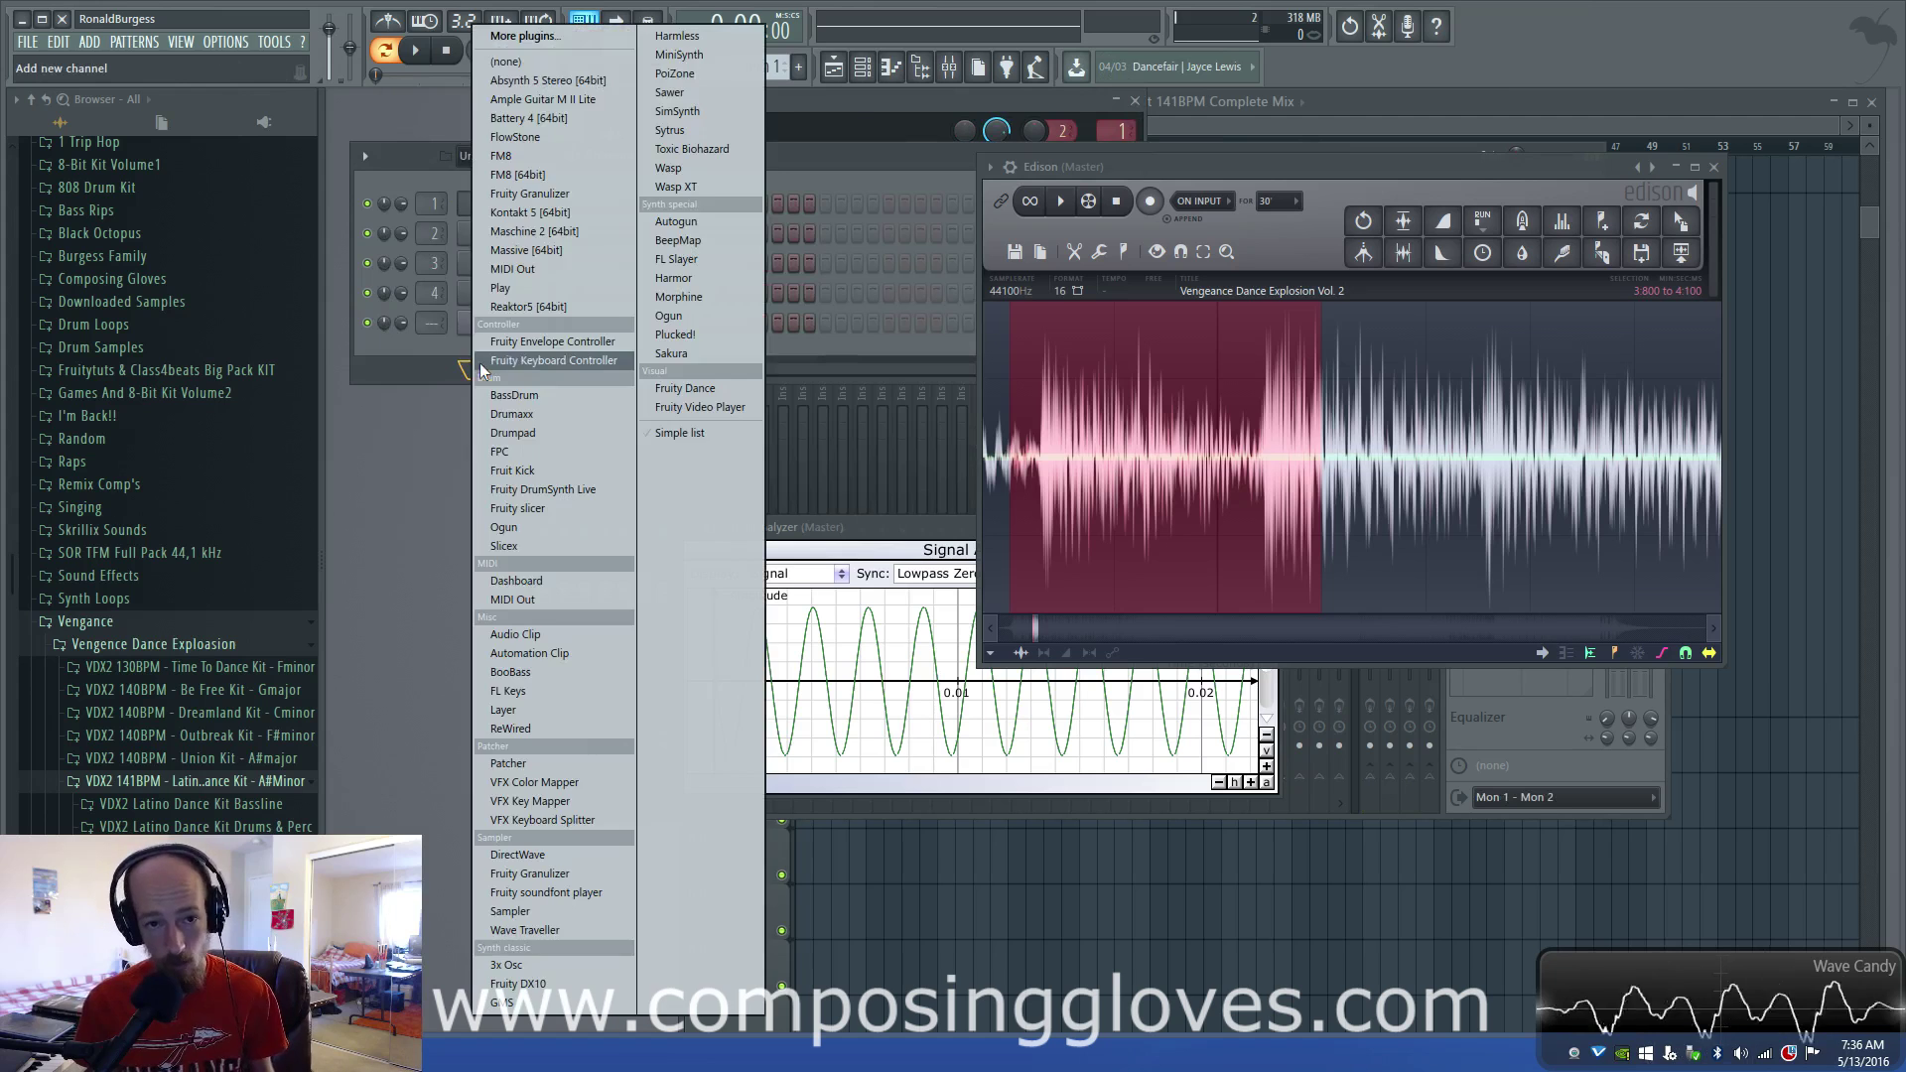
click(570, 252)
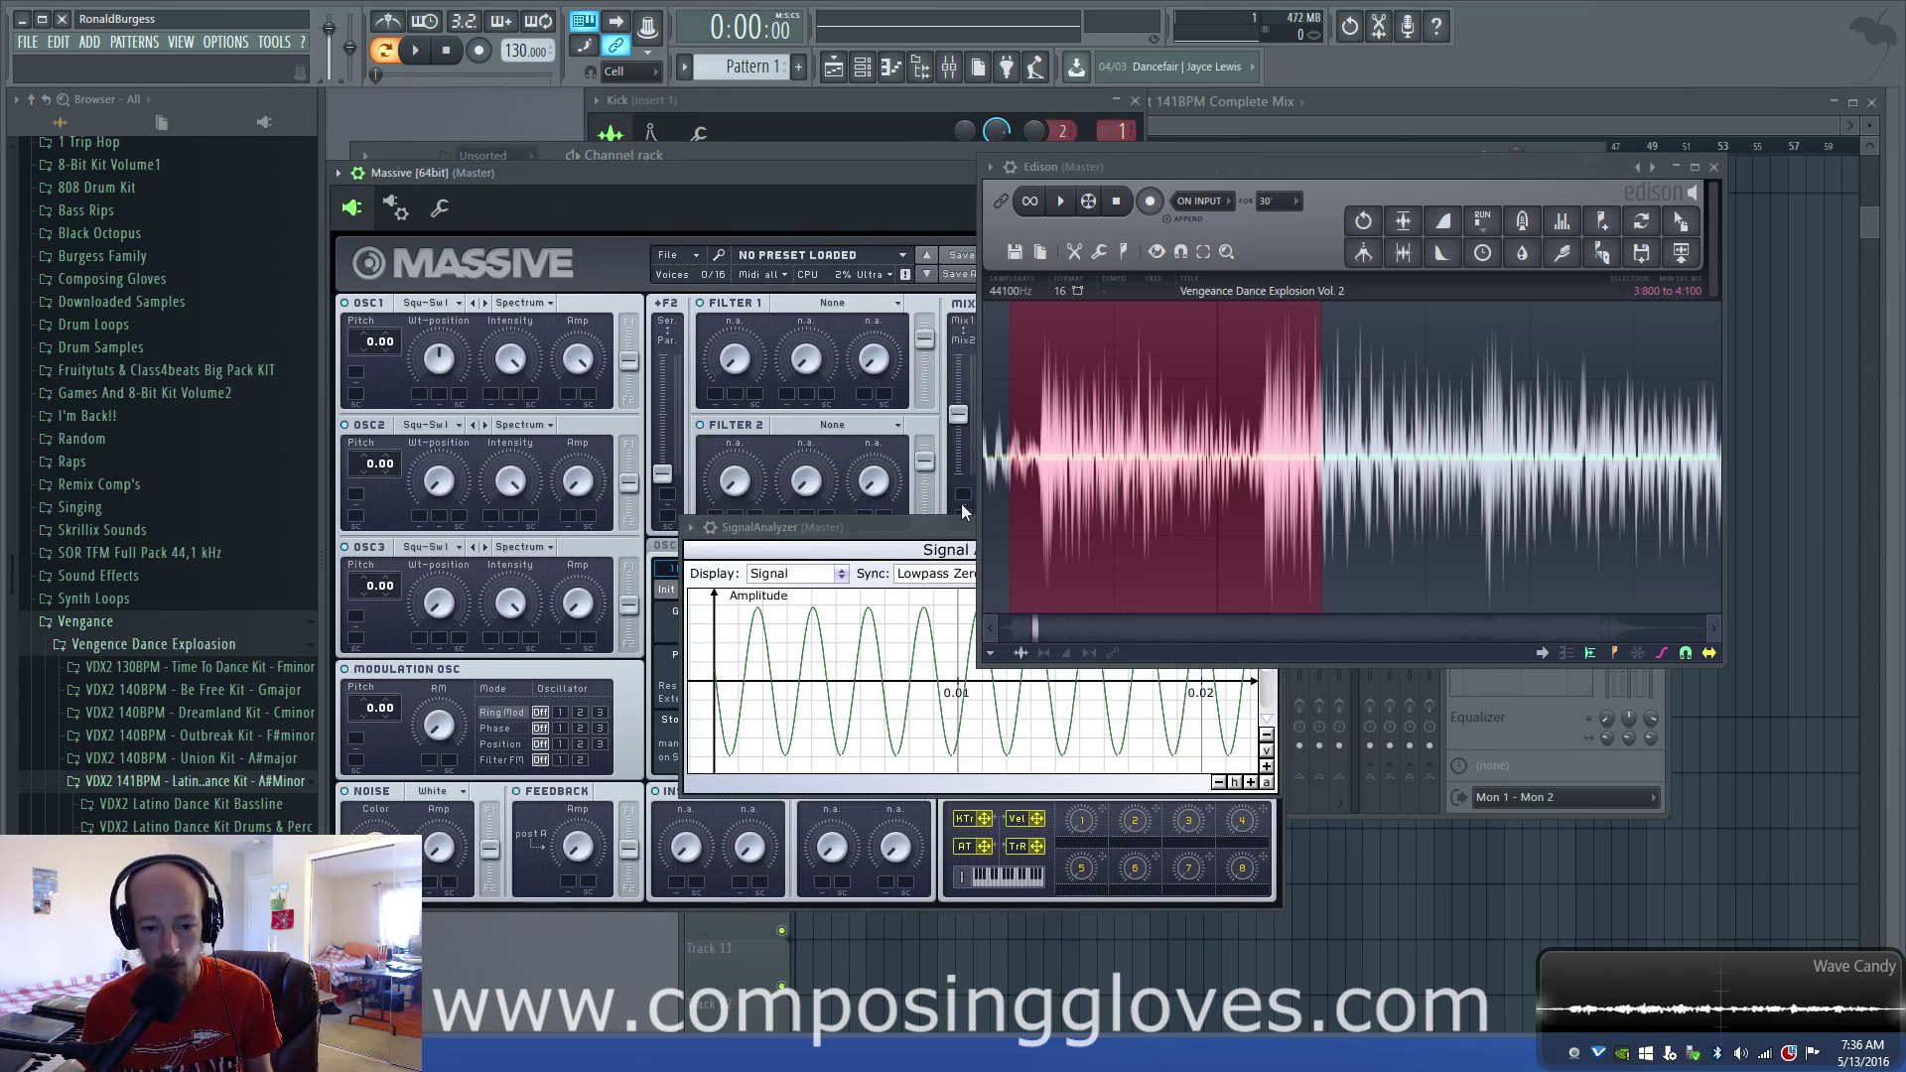
- Close Edison, arrange Massive and the Signal Analyzer clear of each other, and display Massive's envelope 4
click(1713, 167)
drag(1164, 527, 1820, 515)
click(897, 547)
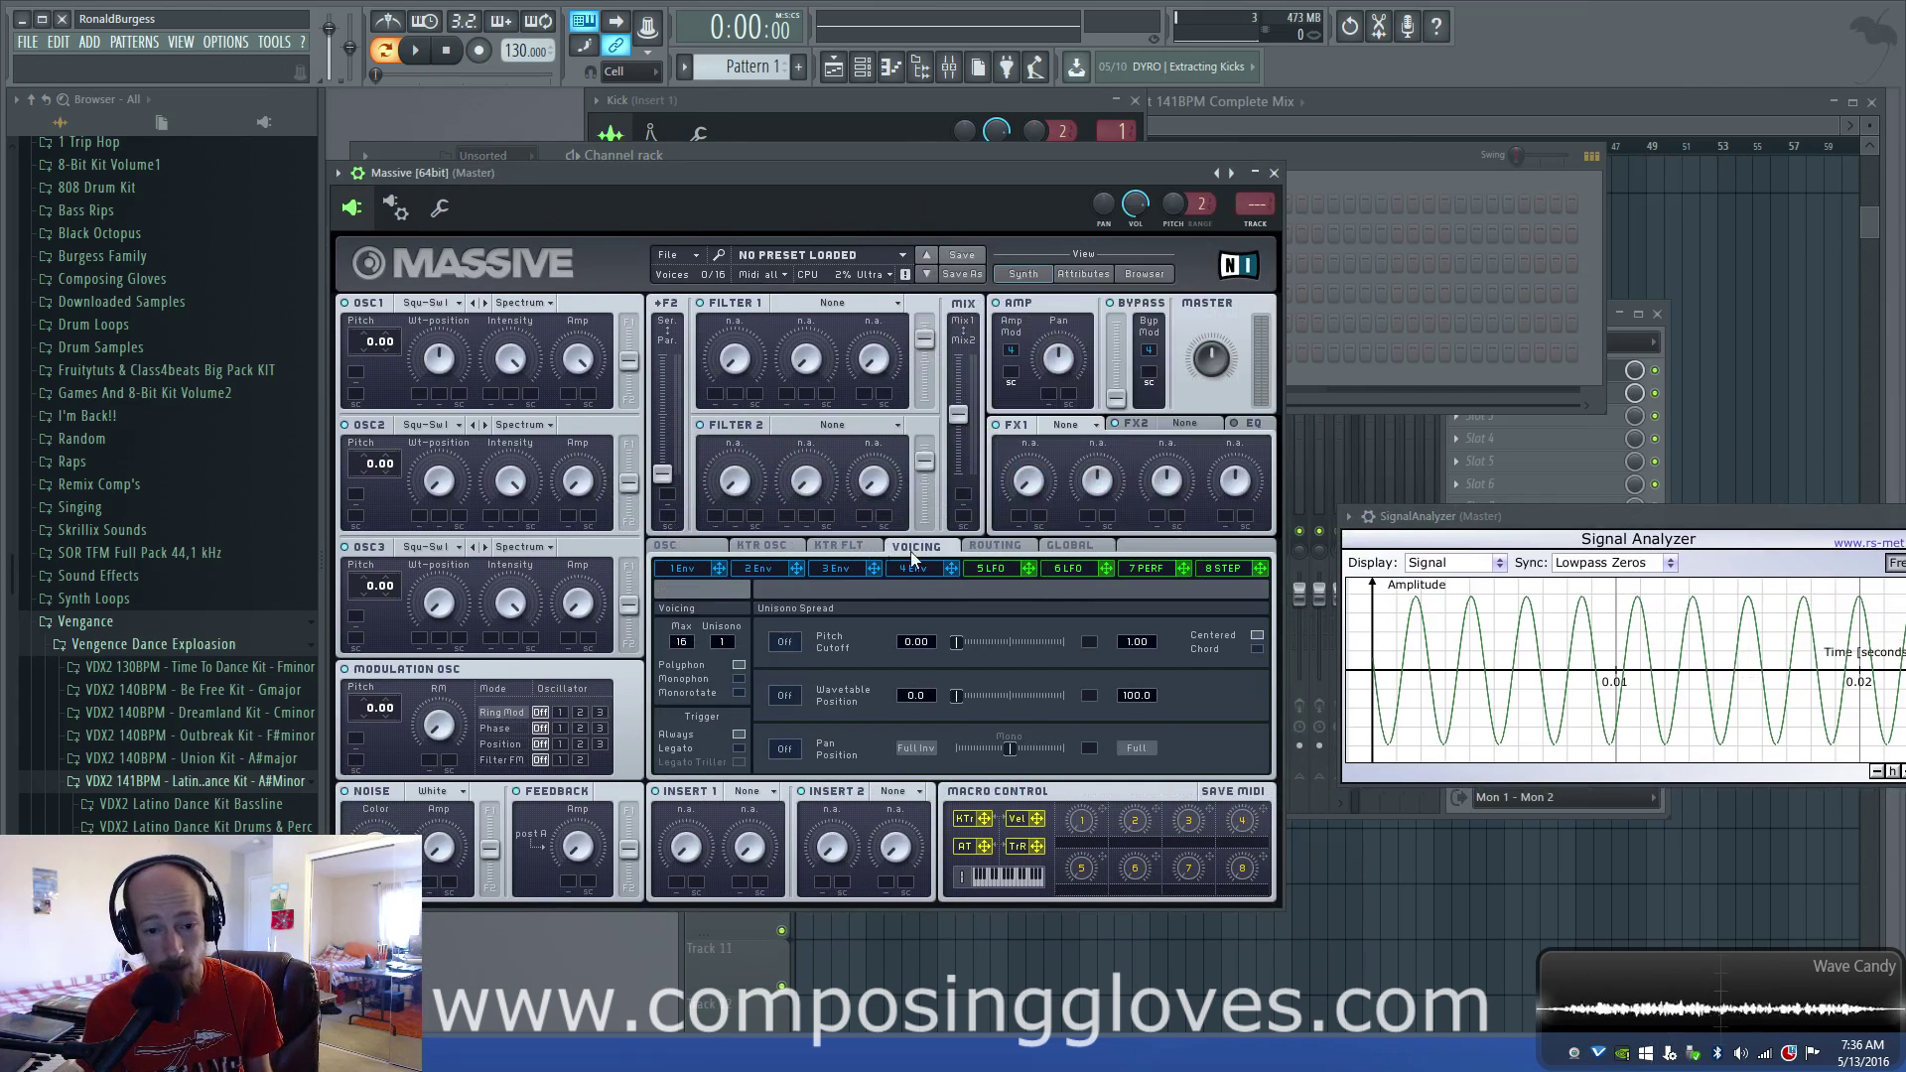
click(924, 569)
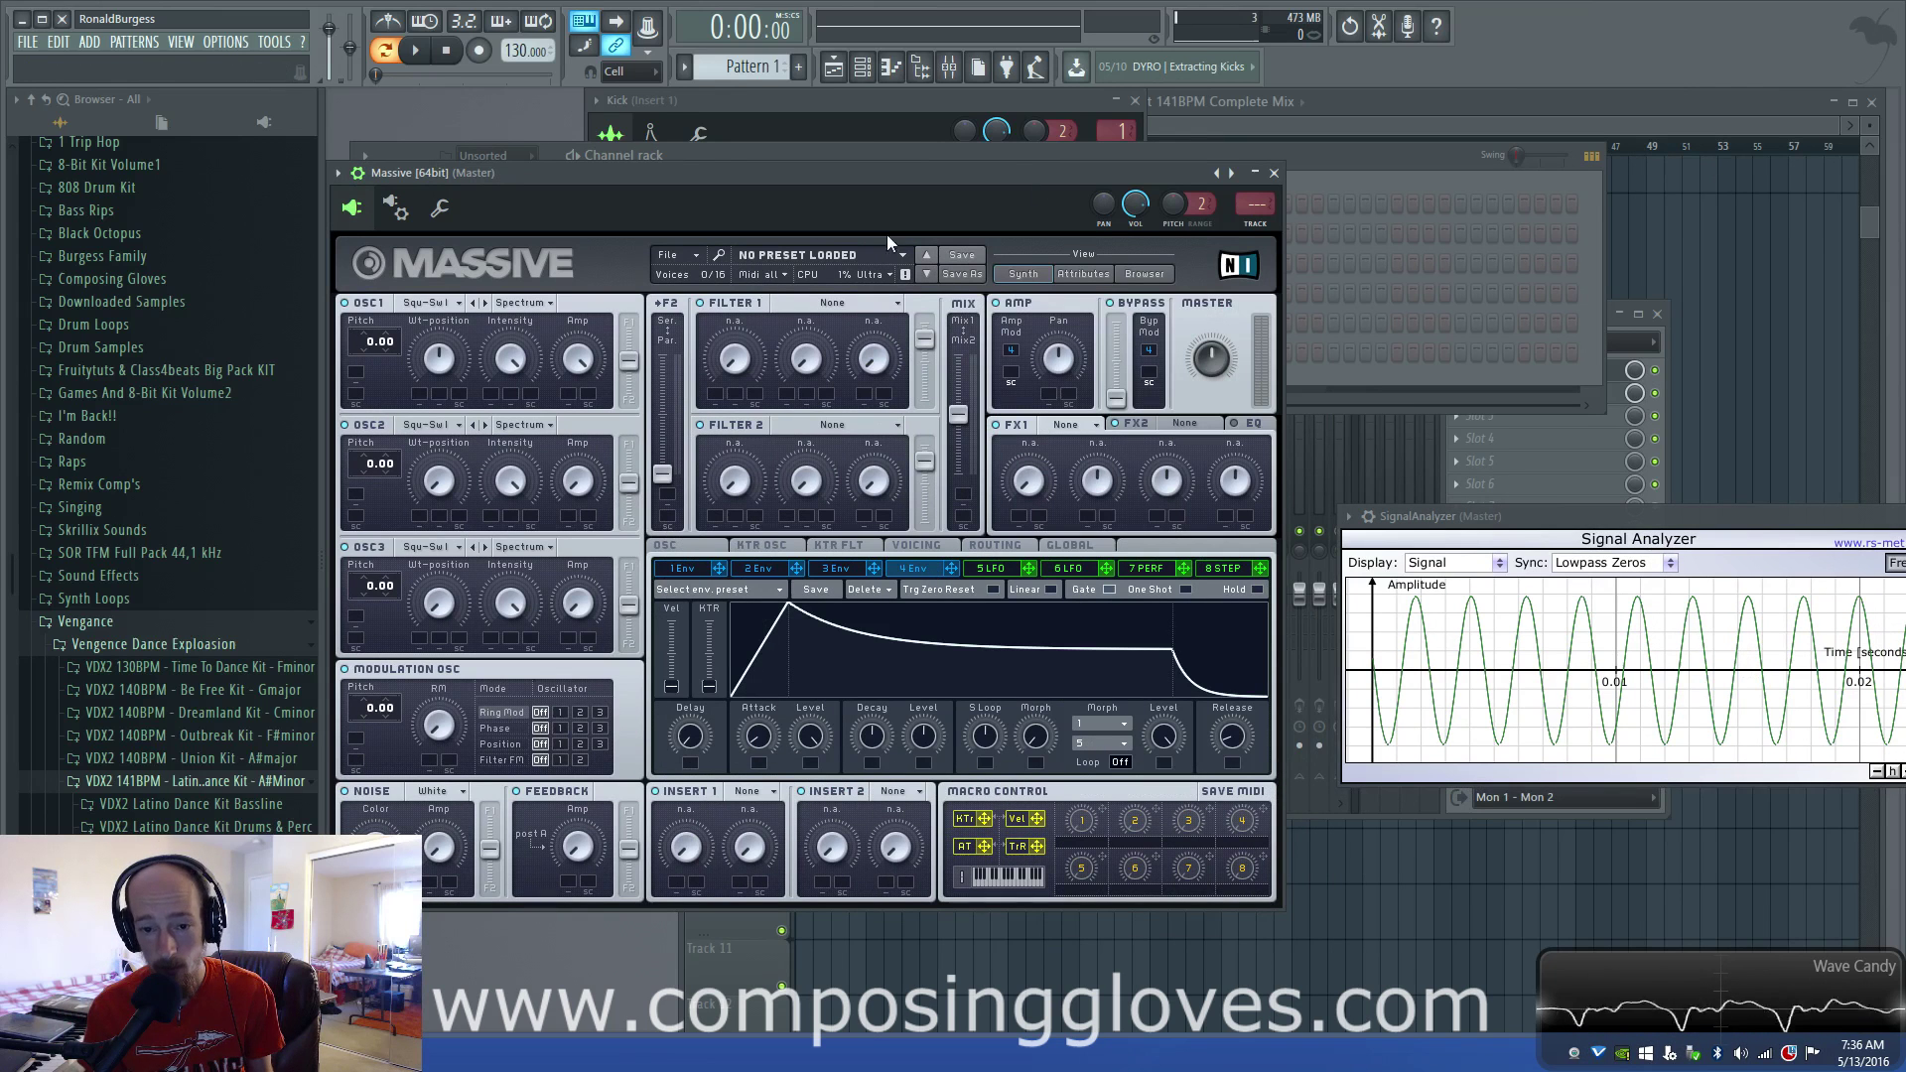
drag(1043, 176, 1082, 105)
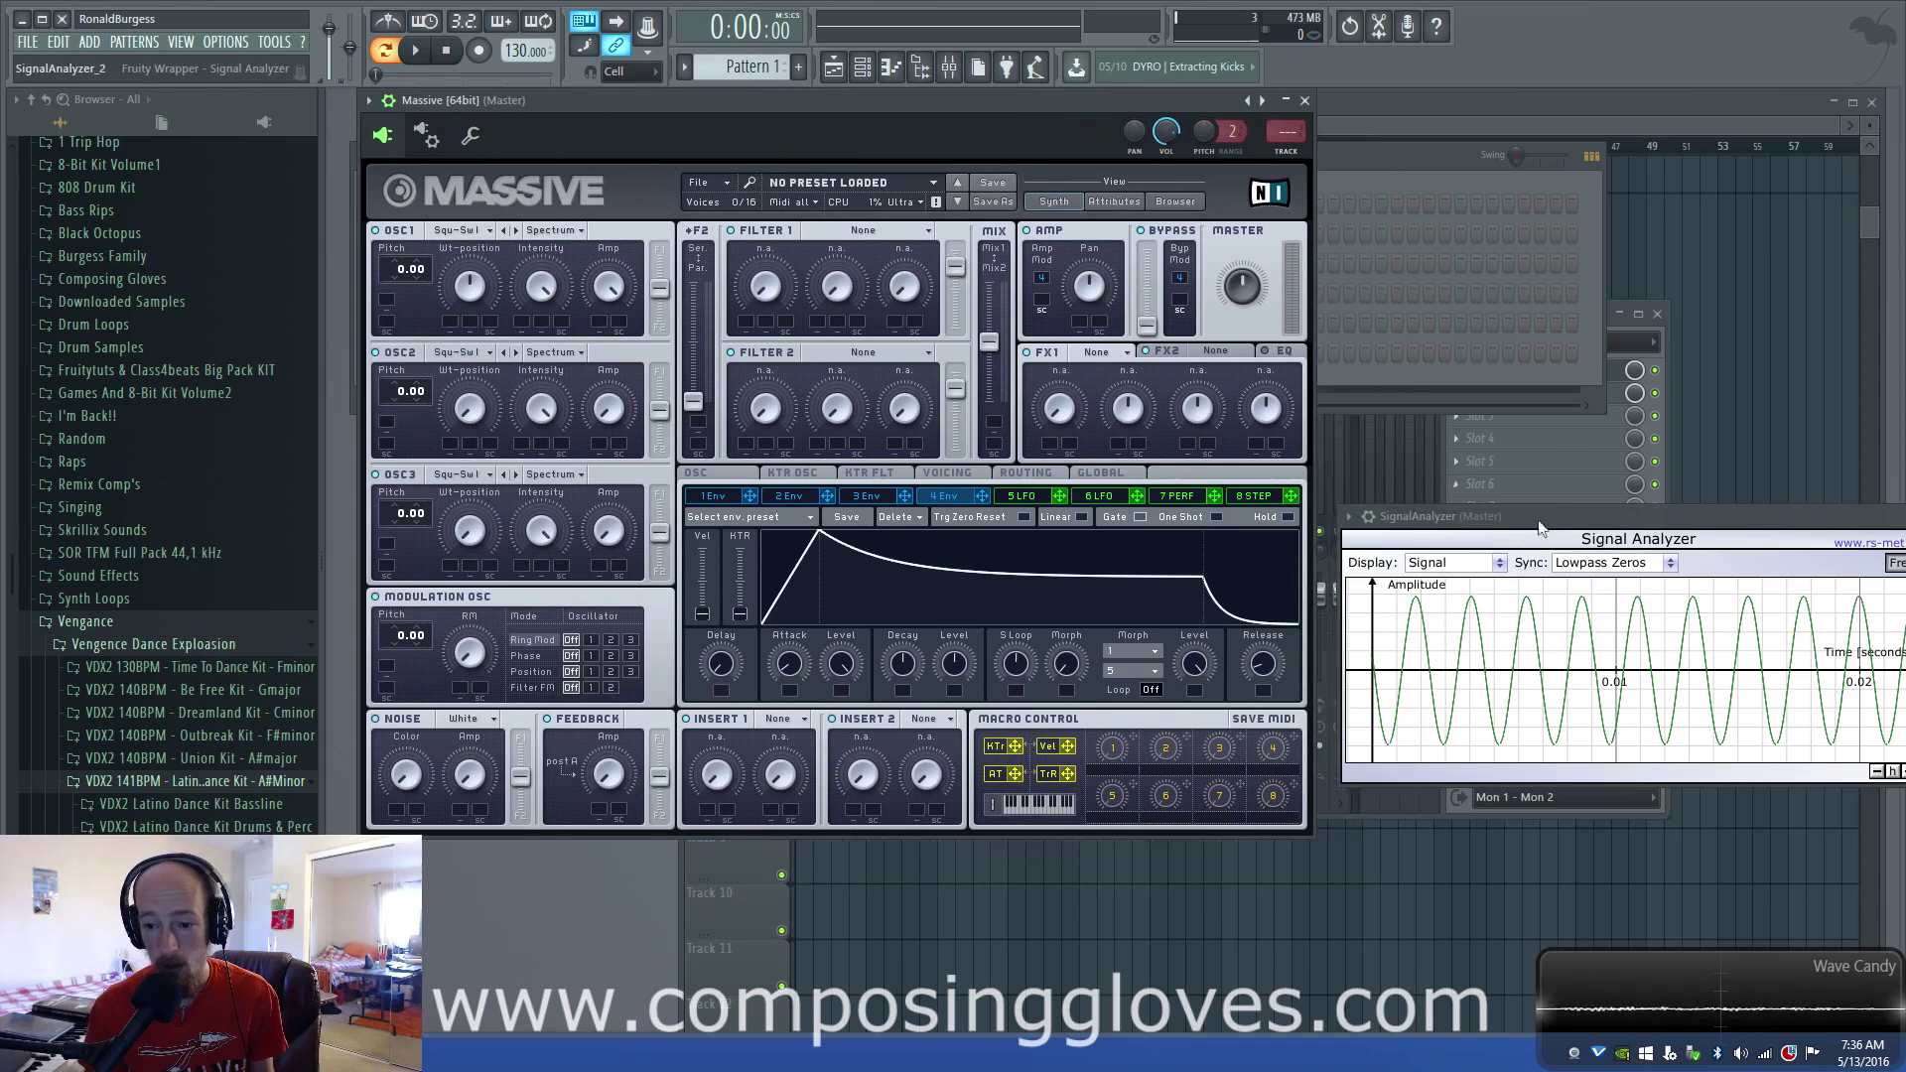
drag(1539, 527, 1663, 539)
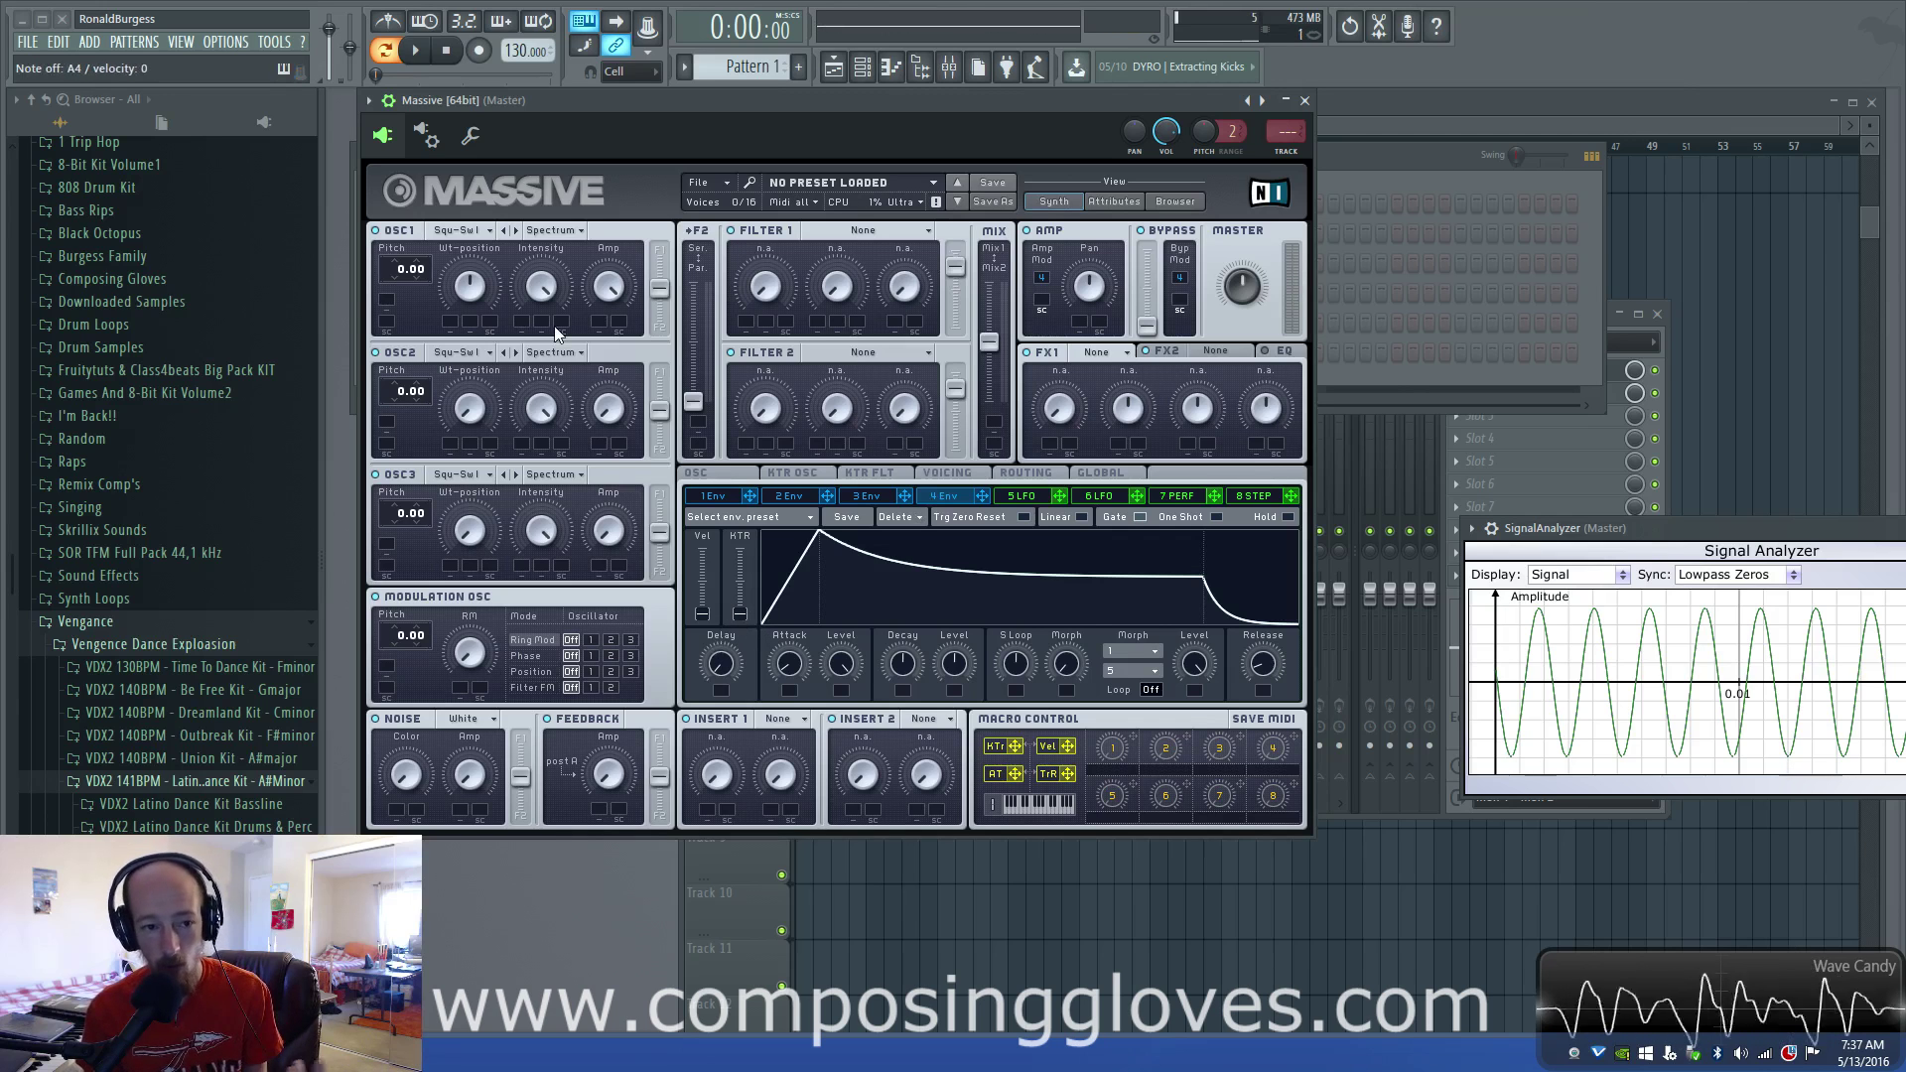
- Choose the Sin-Square wavetable for Massive's first oscillator
click(464, 231)
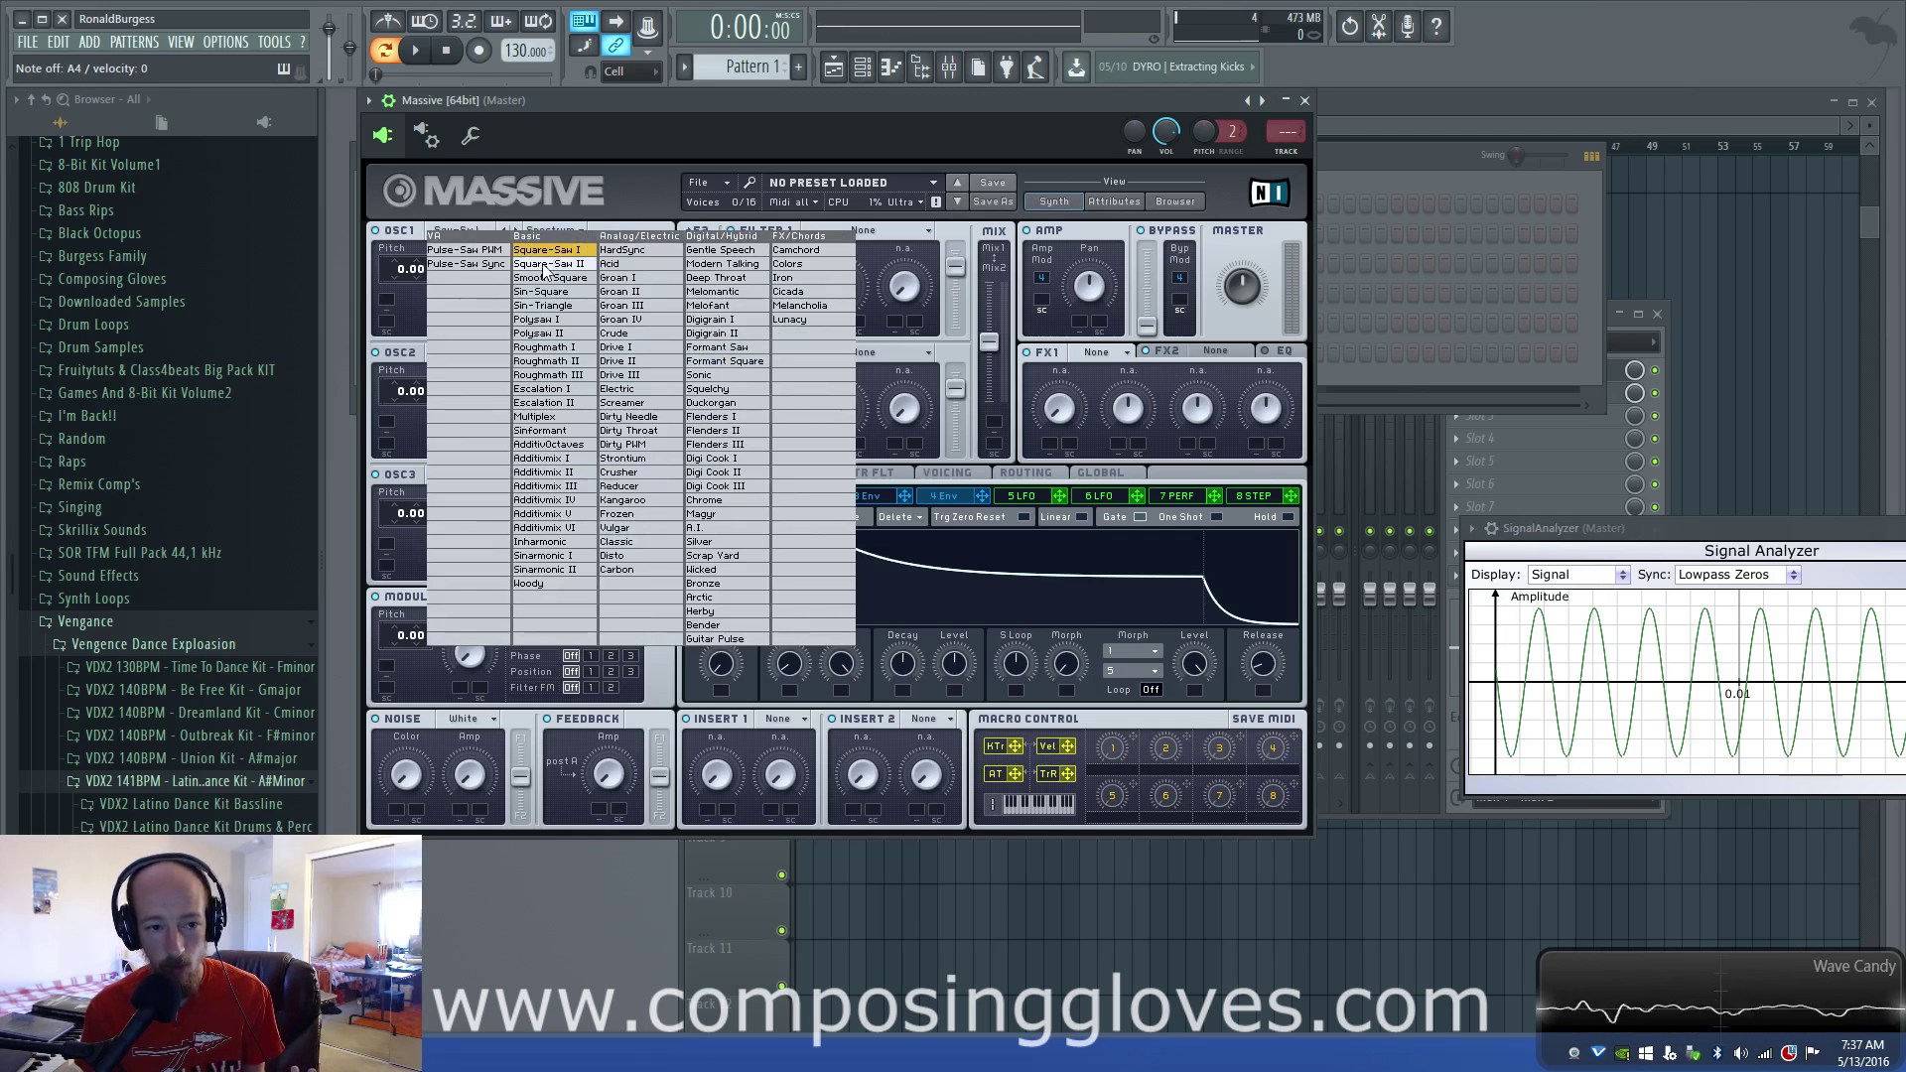
click(567, 294)
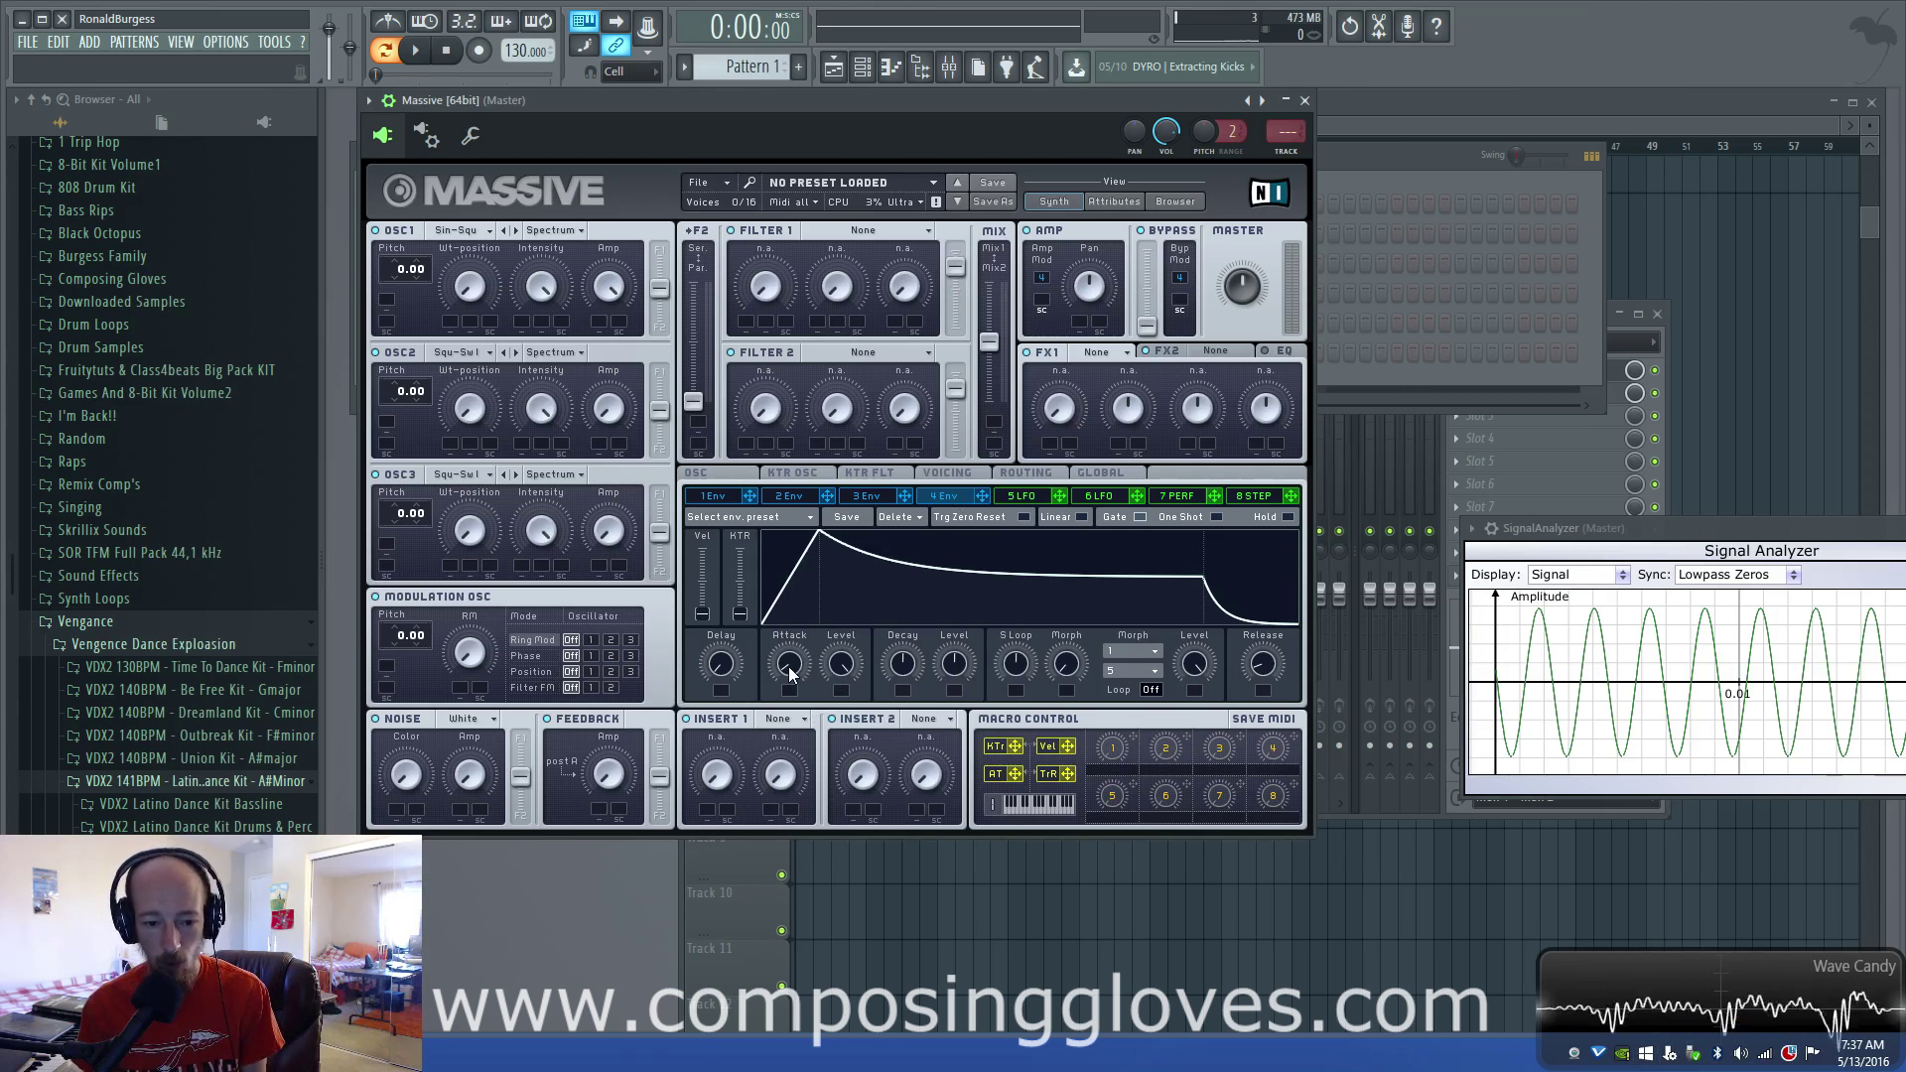
- Set envelope 4's attack time to 0 in Massive, with its attack level at 100
drag(791, 674, 789, 677)
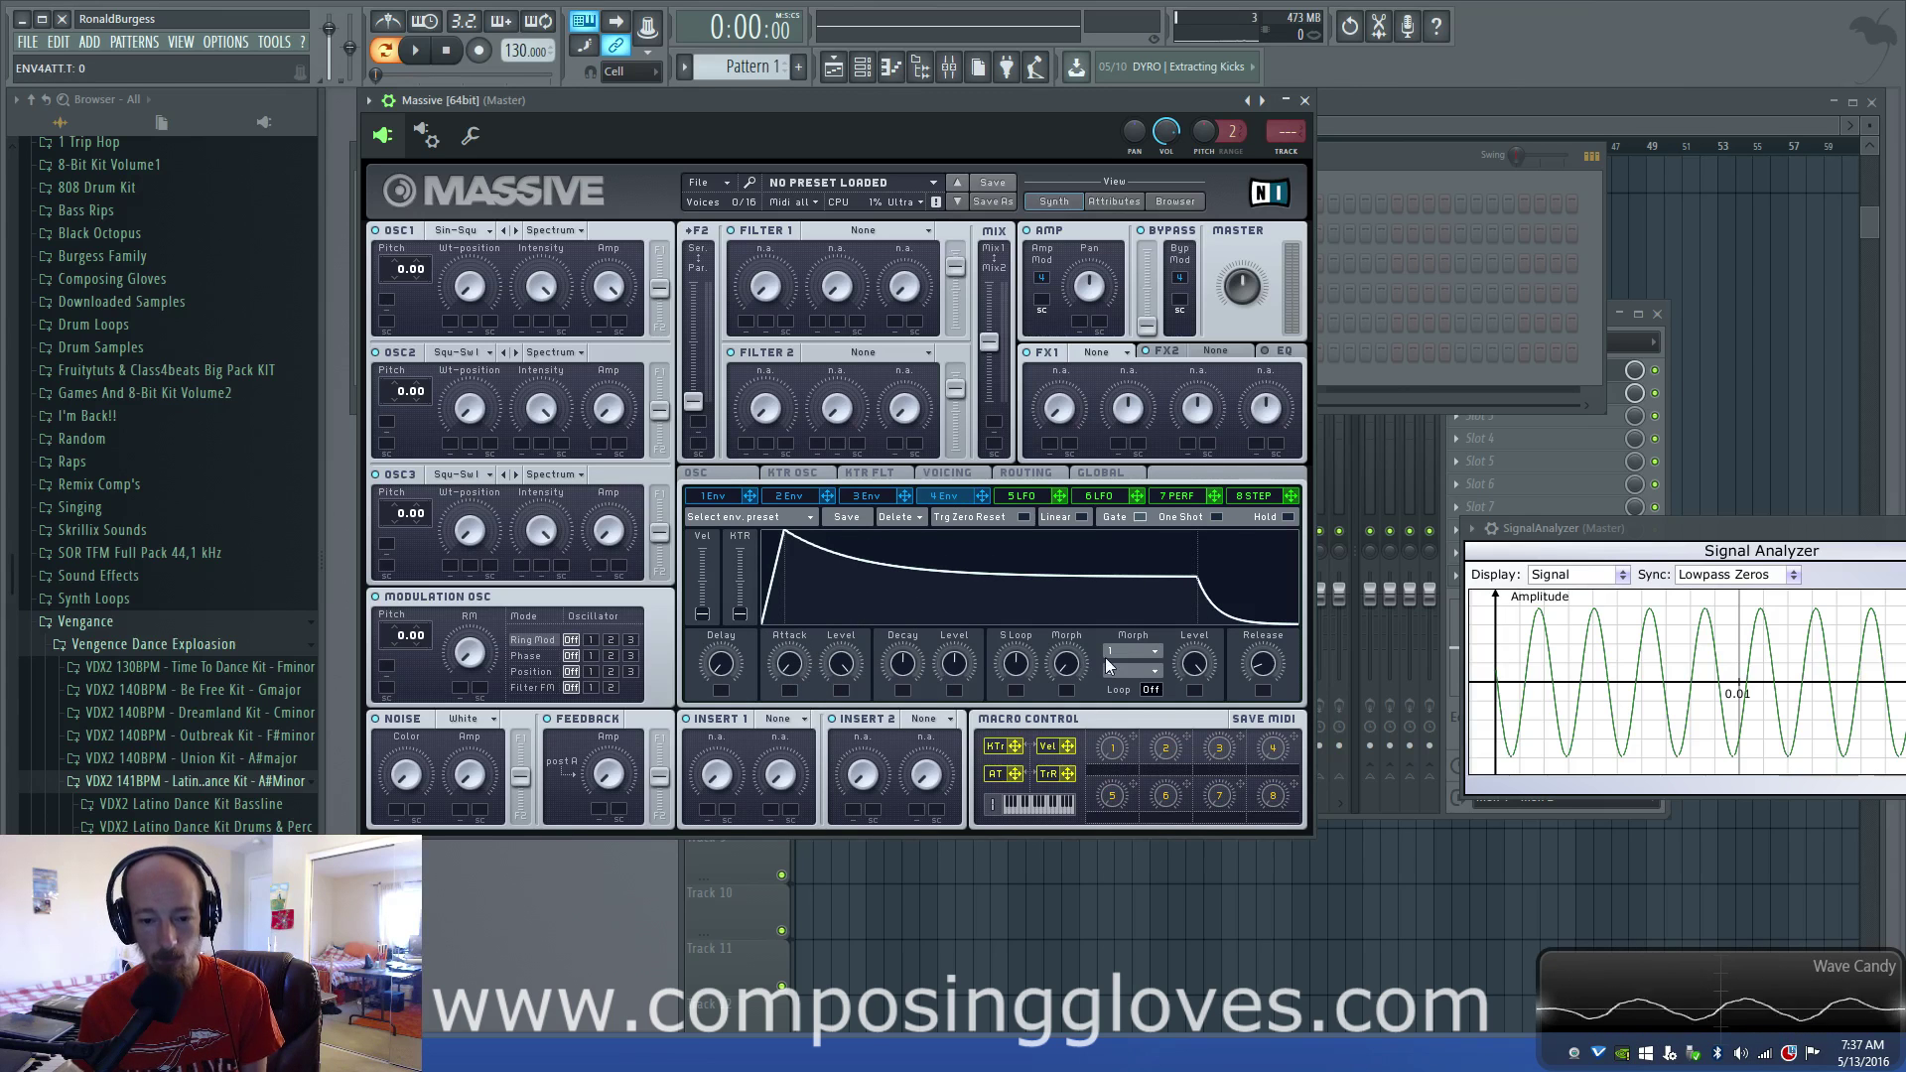
mouse_move(780, 539)
mouse_down()
mouse_move(847, 576)
mouse_move(784, 534)
mouse_up()
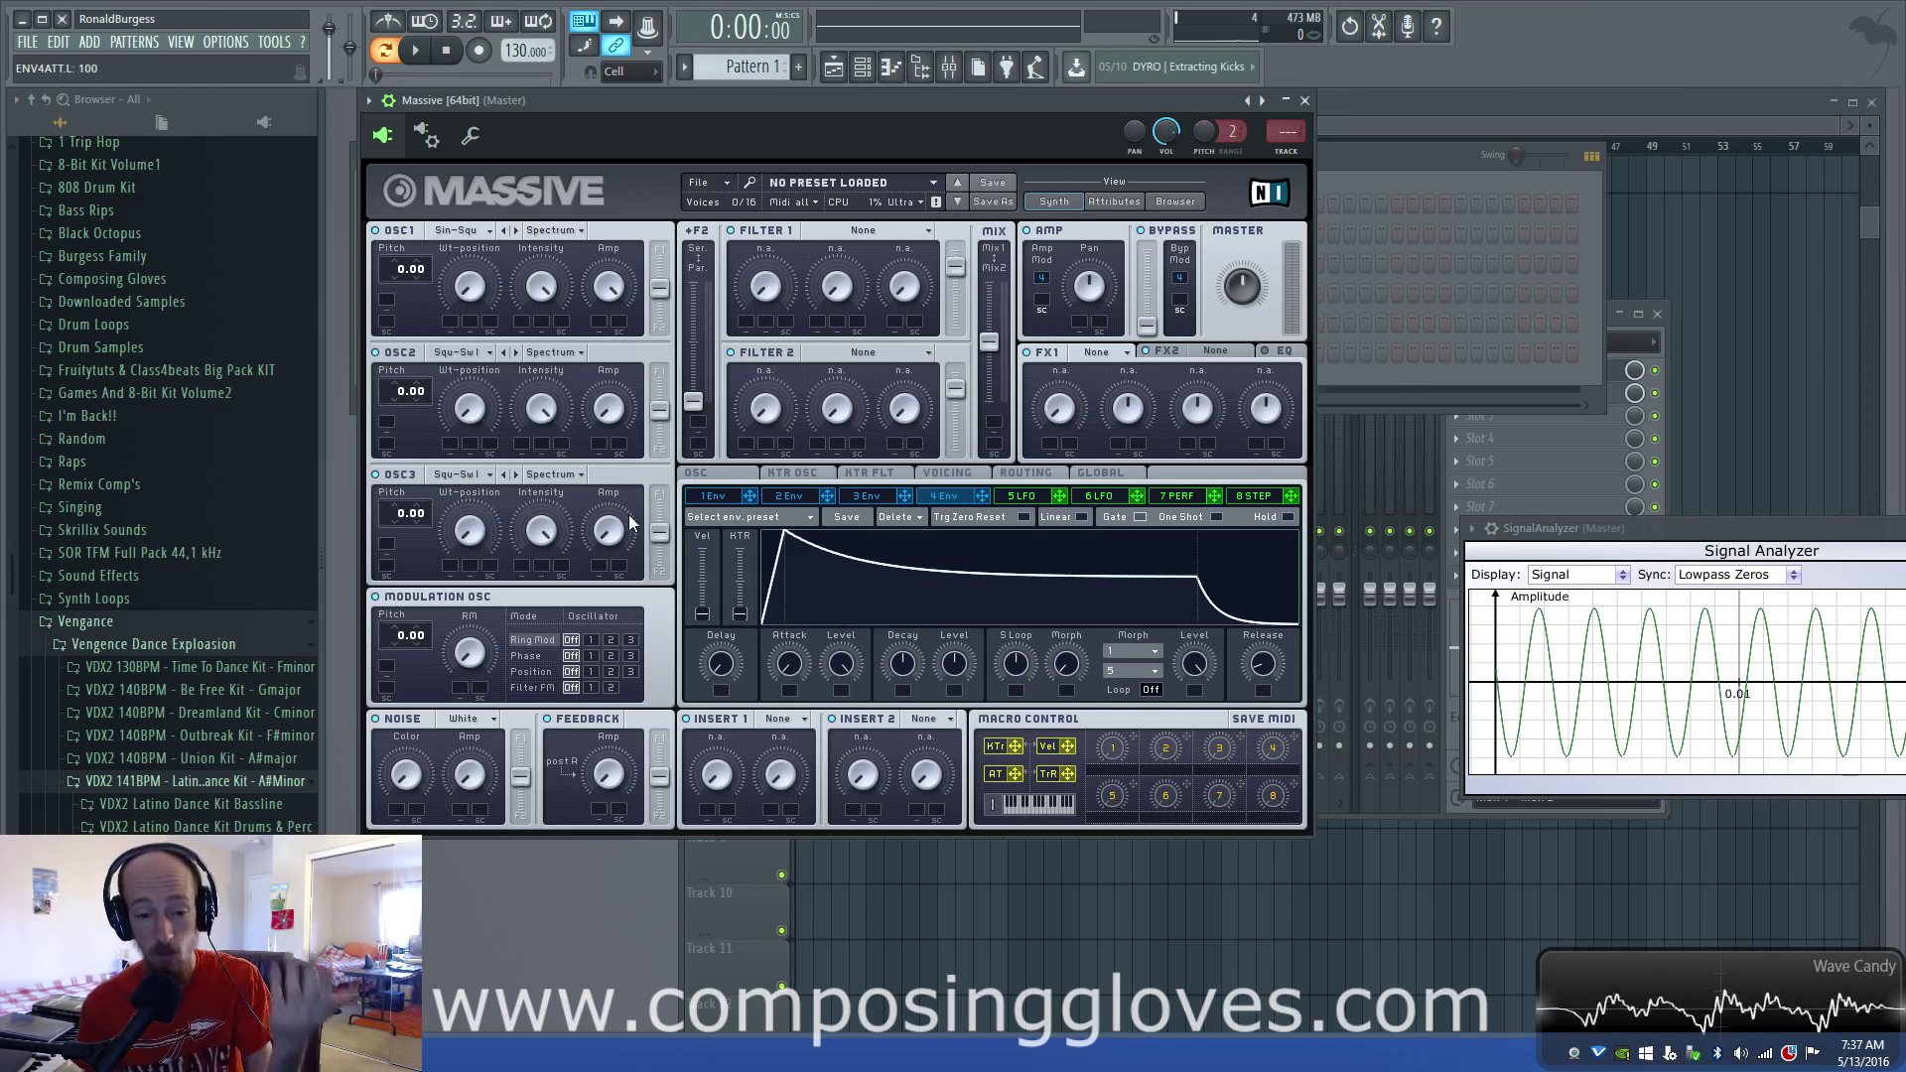
drag(787, 663, 802, 734)
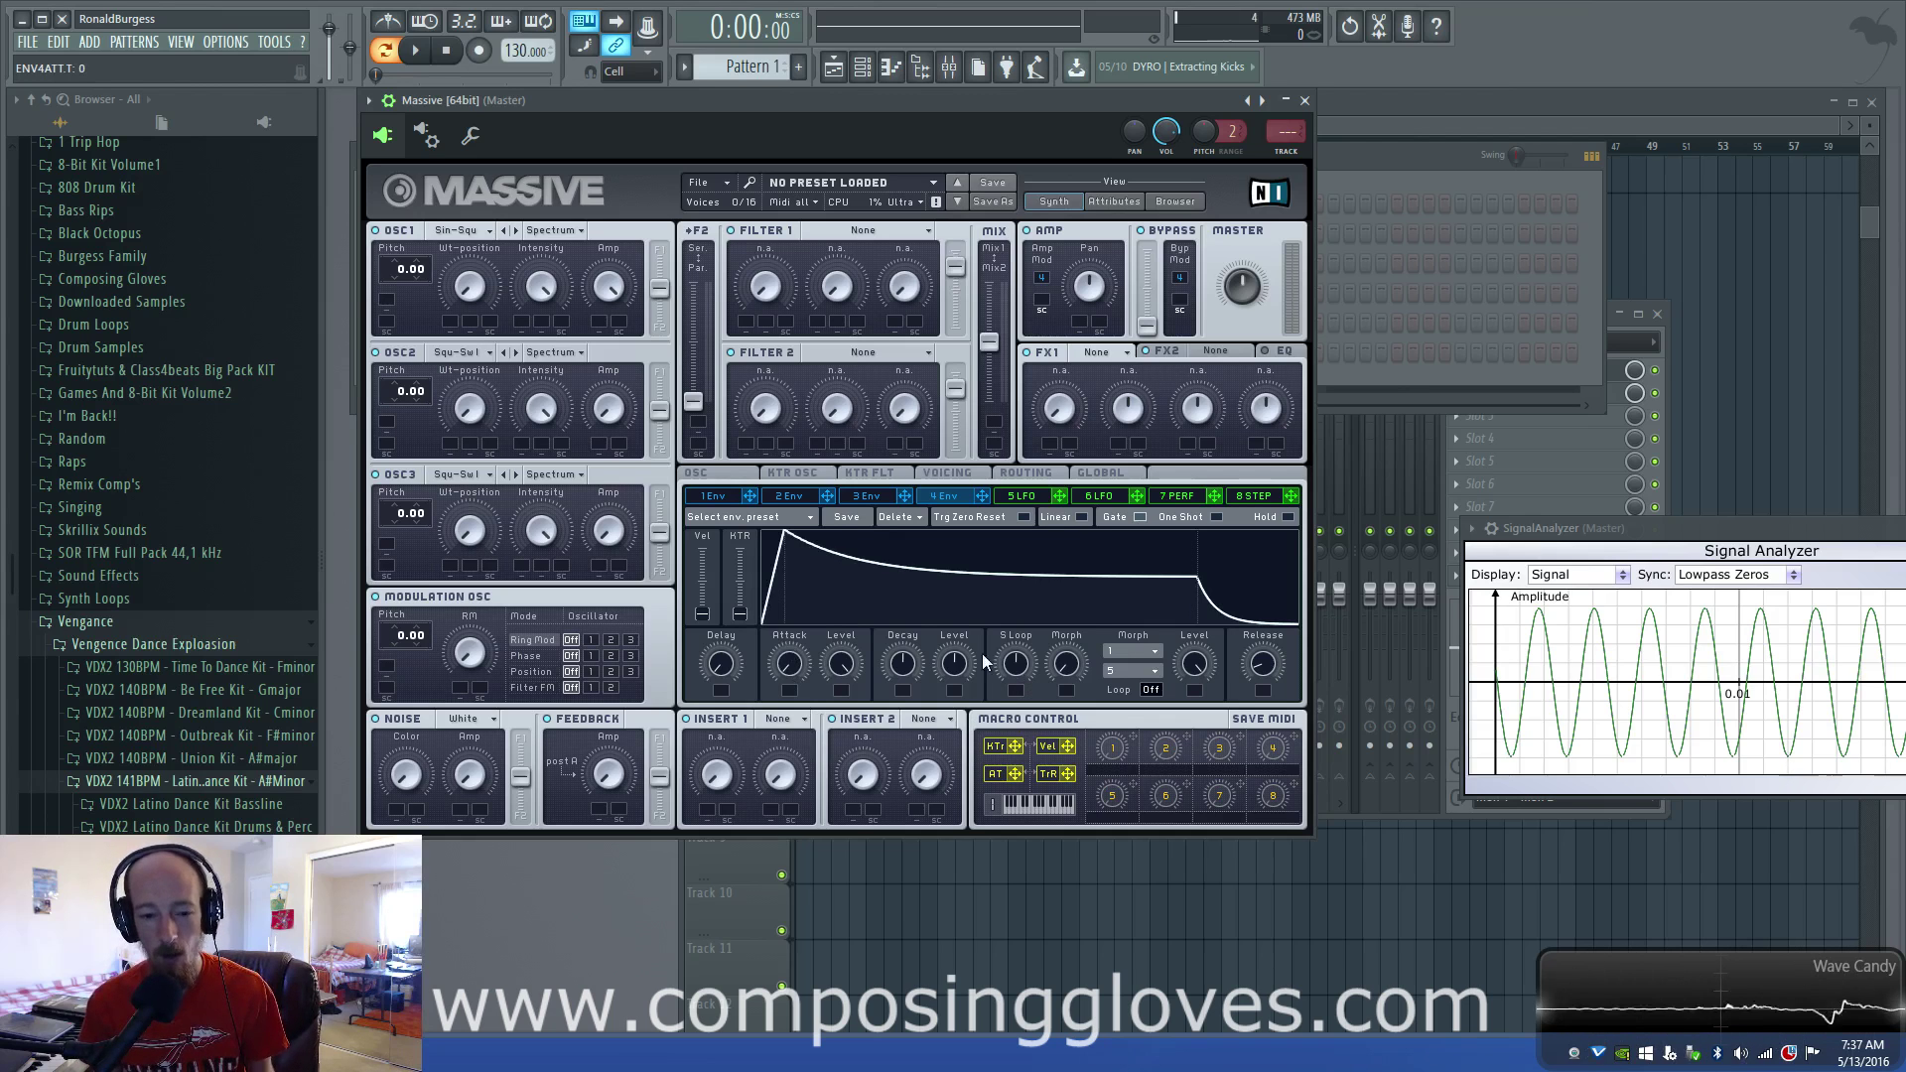
- Lower envelope 4's attack level to 87, shorten its attack time slightly, and restore the attack level to 100
mouse_move(777, 549)
mouse_down()
mouse_move(818, 613)
mouse_move(784, 562)
mouse_up()
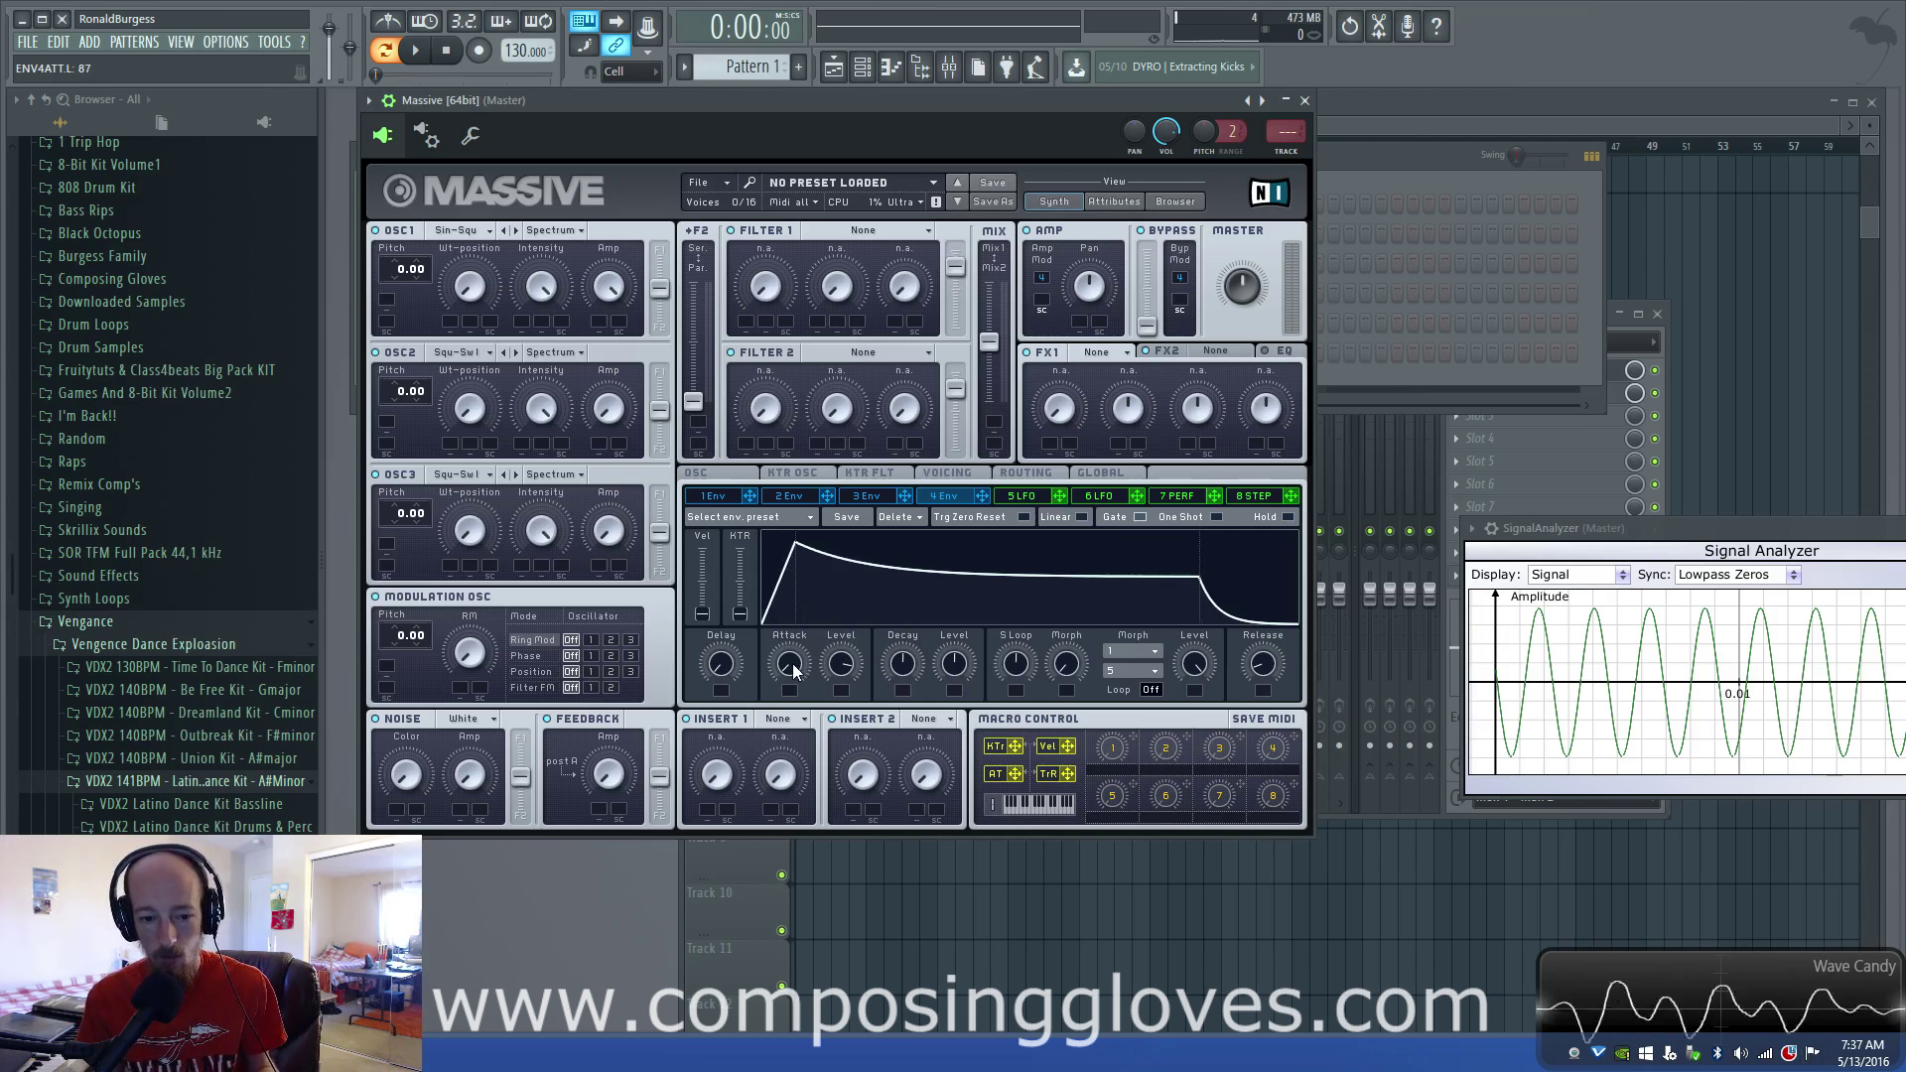
drag(794, 671, 804, 695)
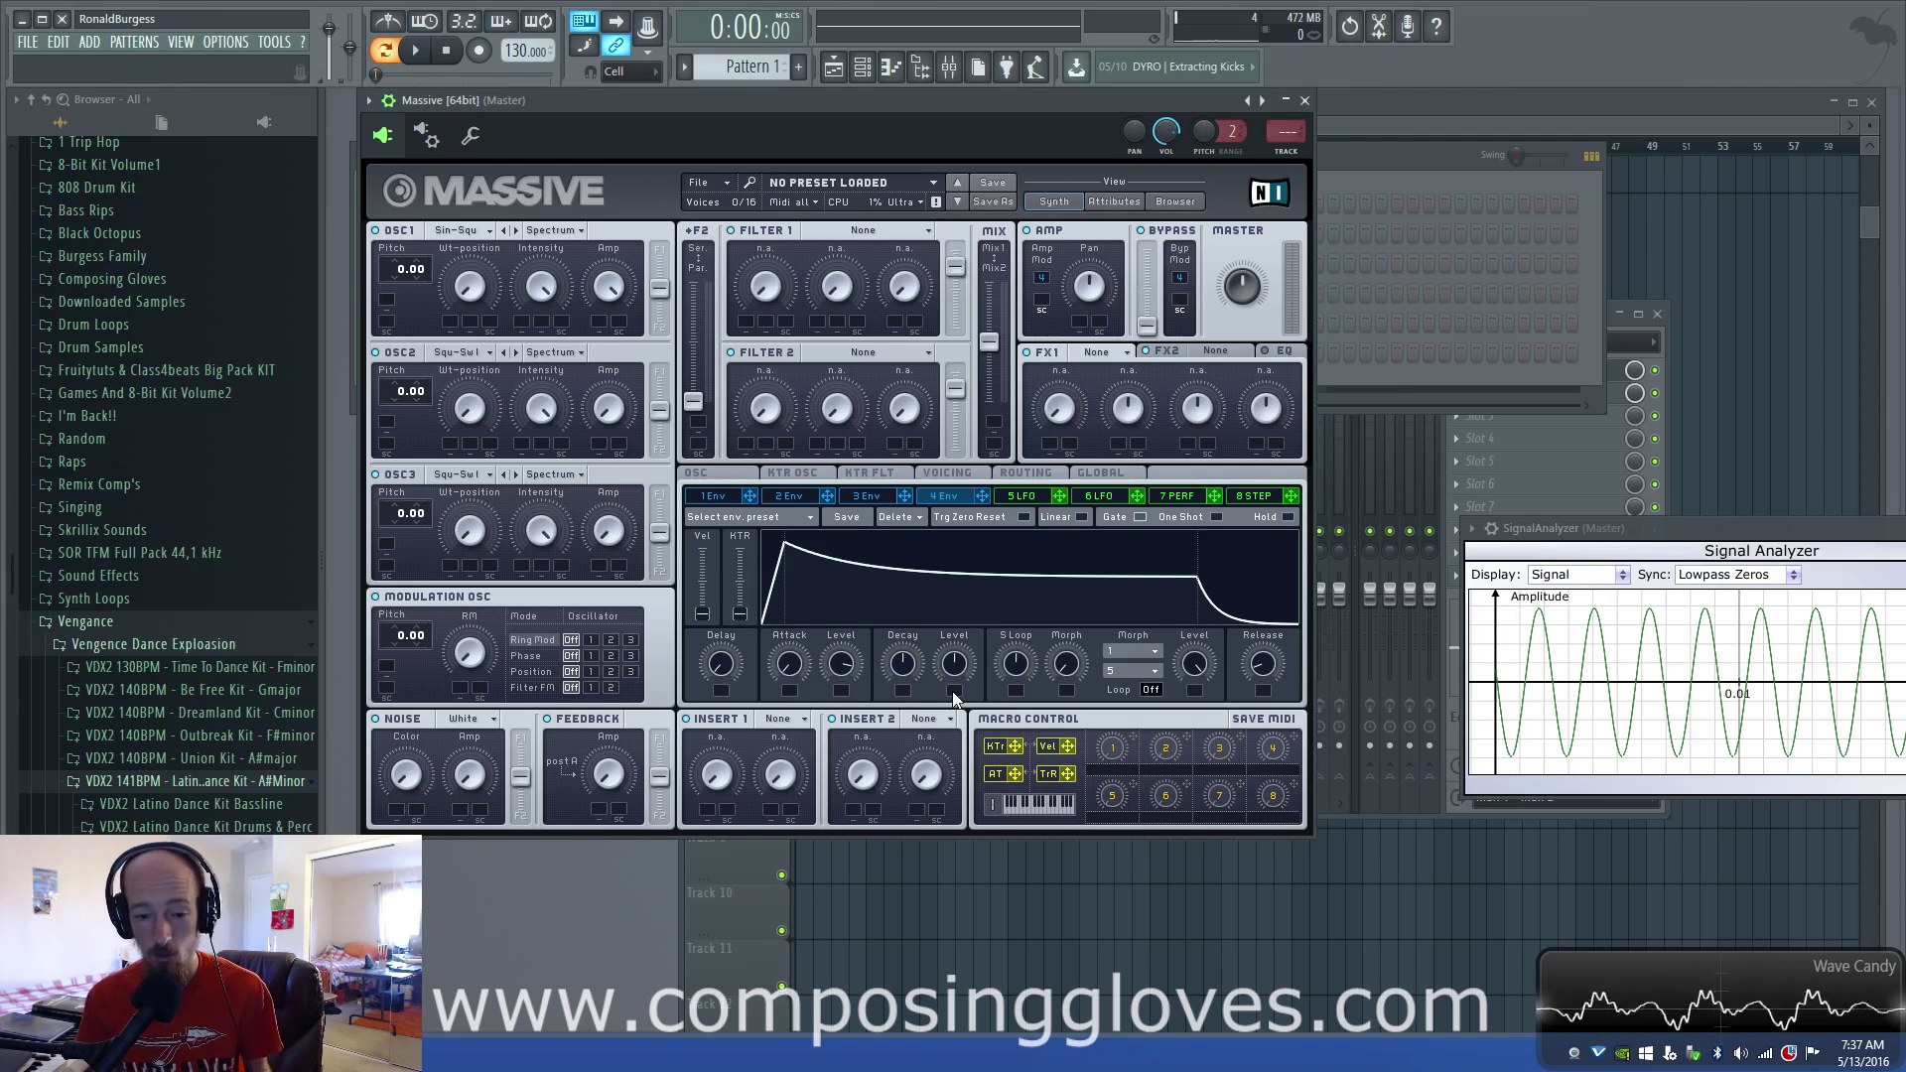
drag(783, 543, 781, 524)
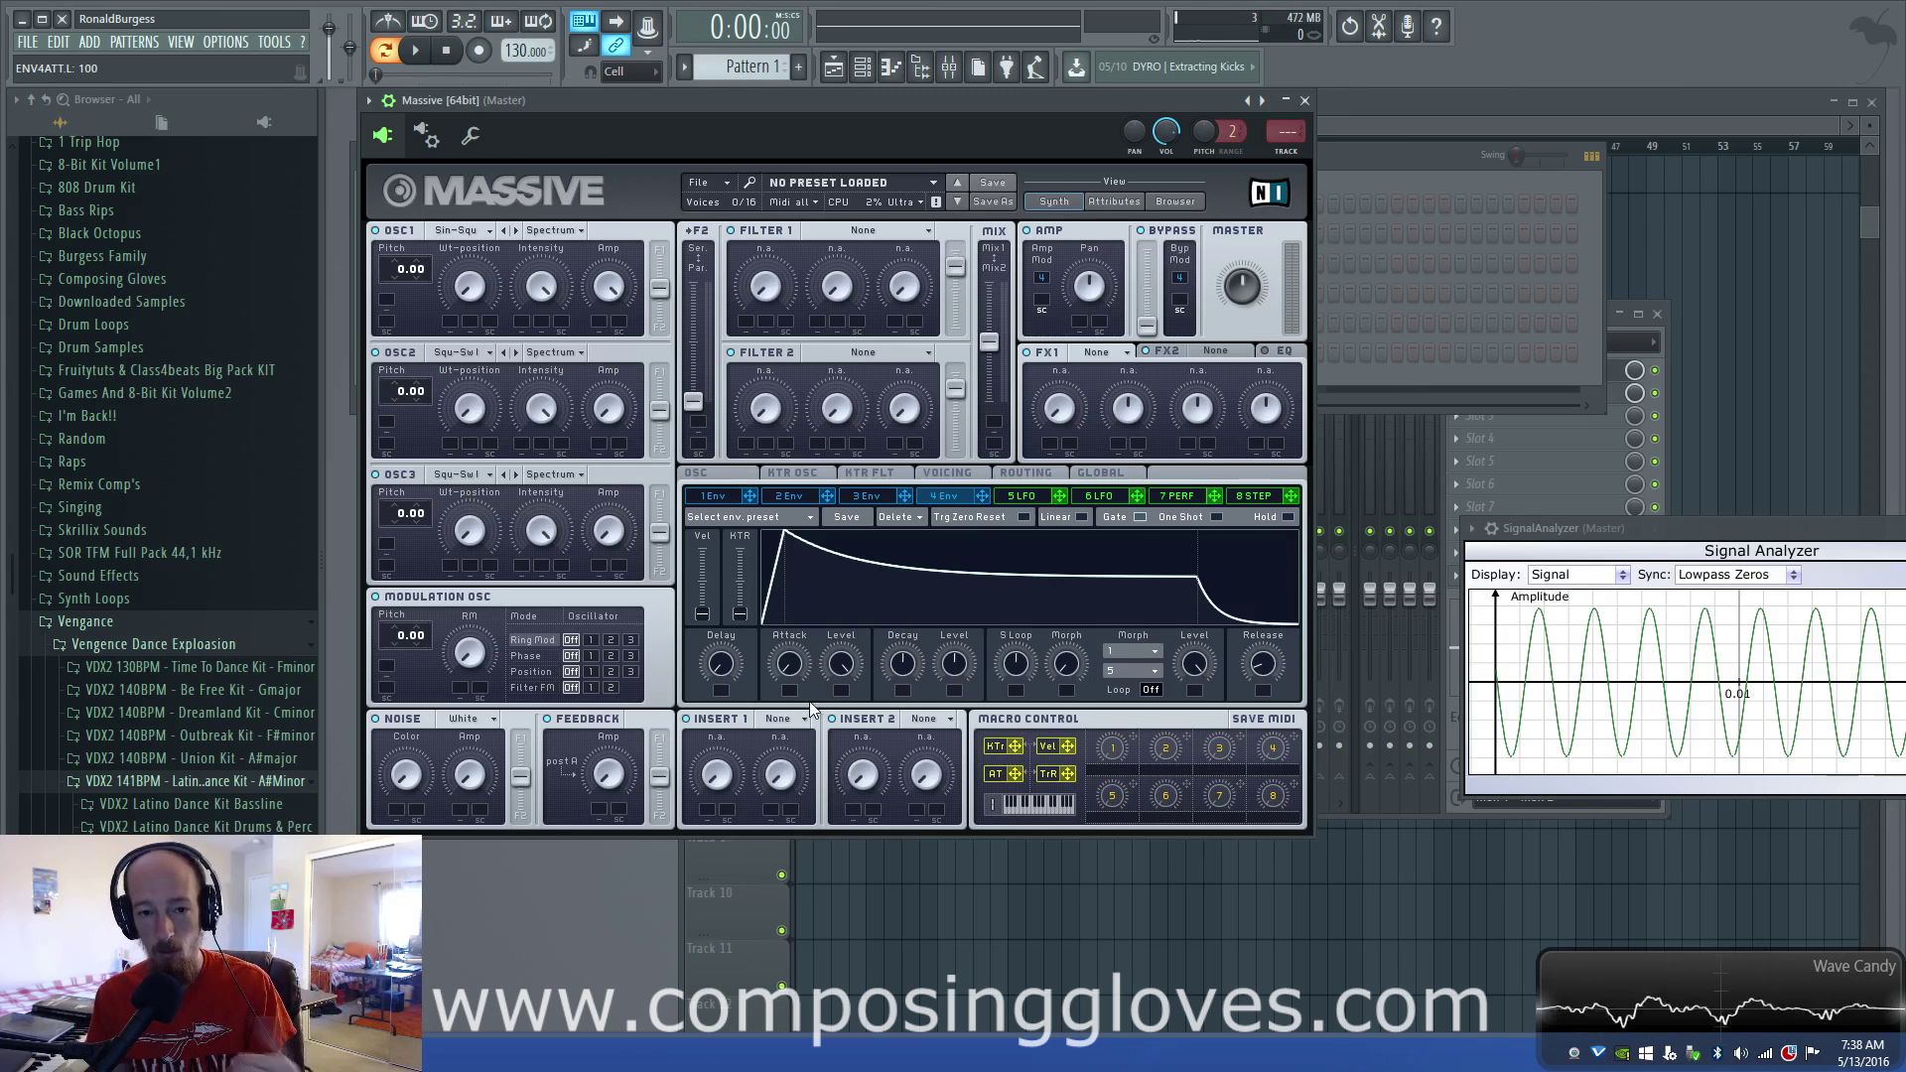
- Drop envelope 4's decay level to 0, lengthen its attack time, and raise the decay level close to the peak
drag(792, 556, 863, 642)
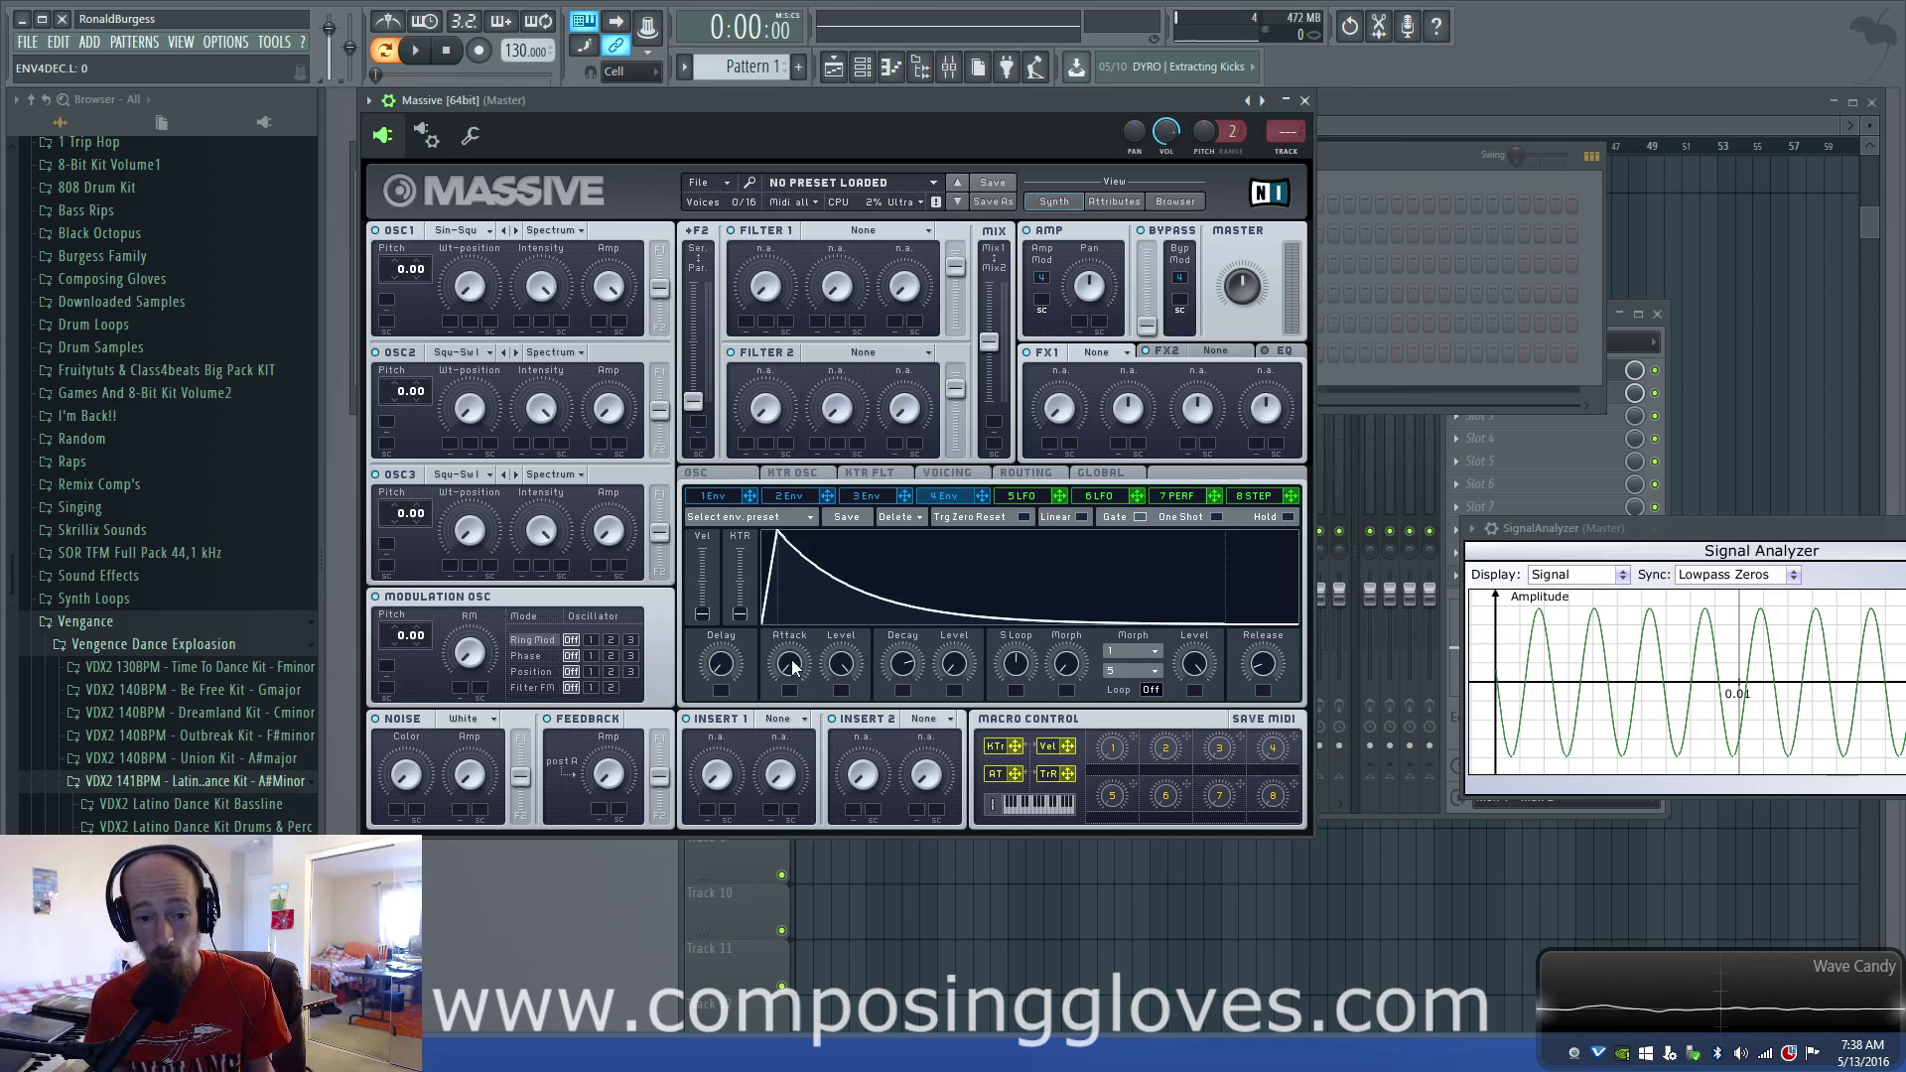
drag(791, 671, 844, 657)
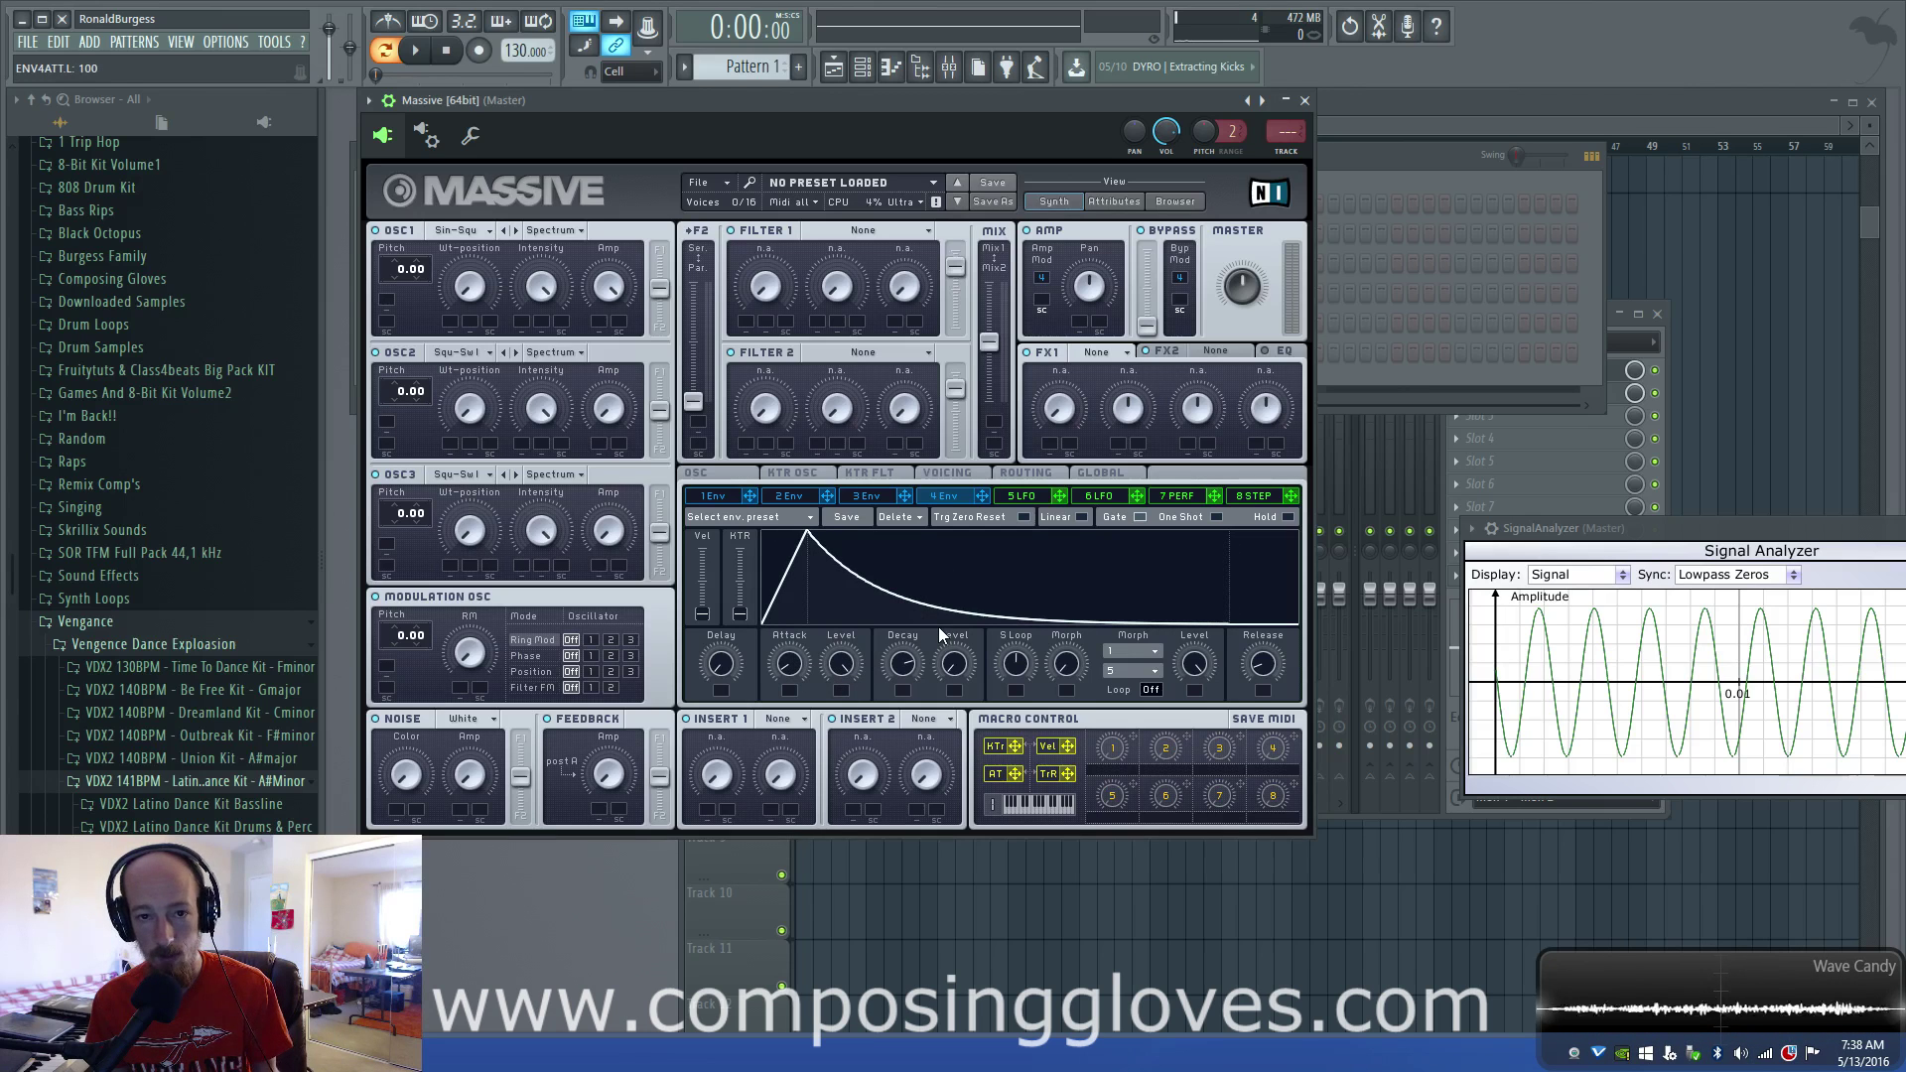
drag(951, 661, 950, 610)
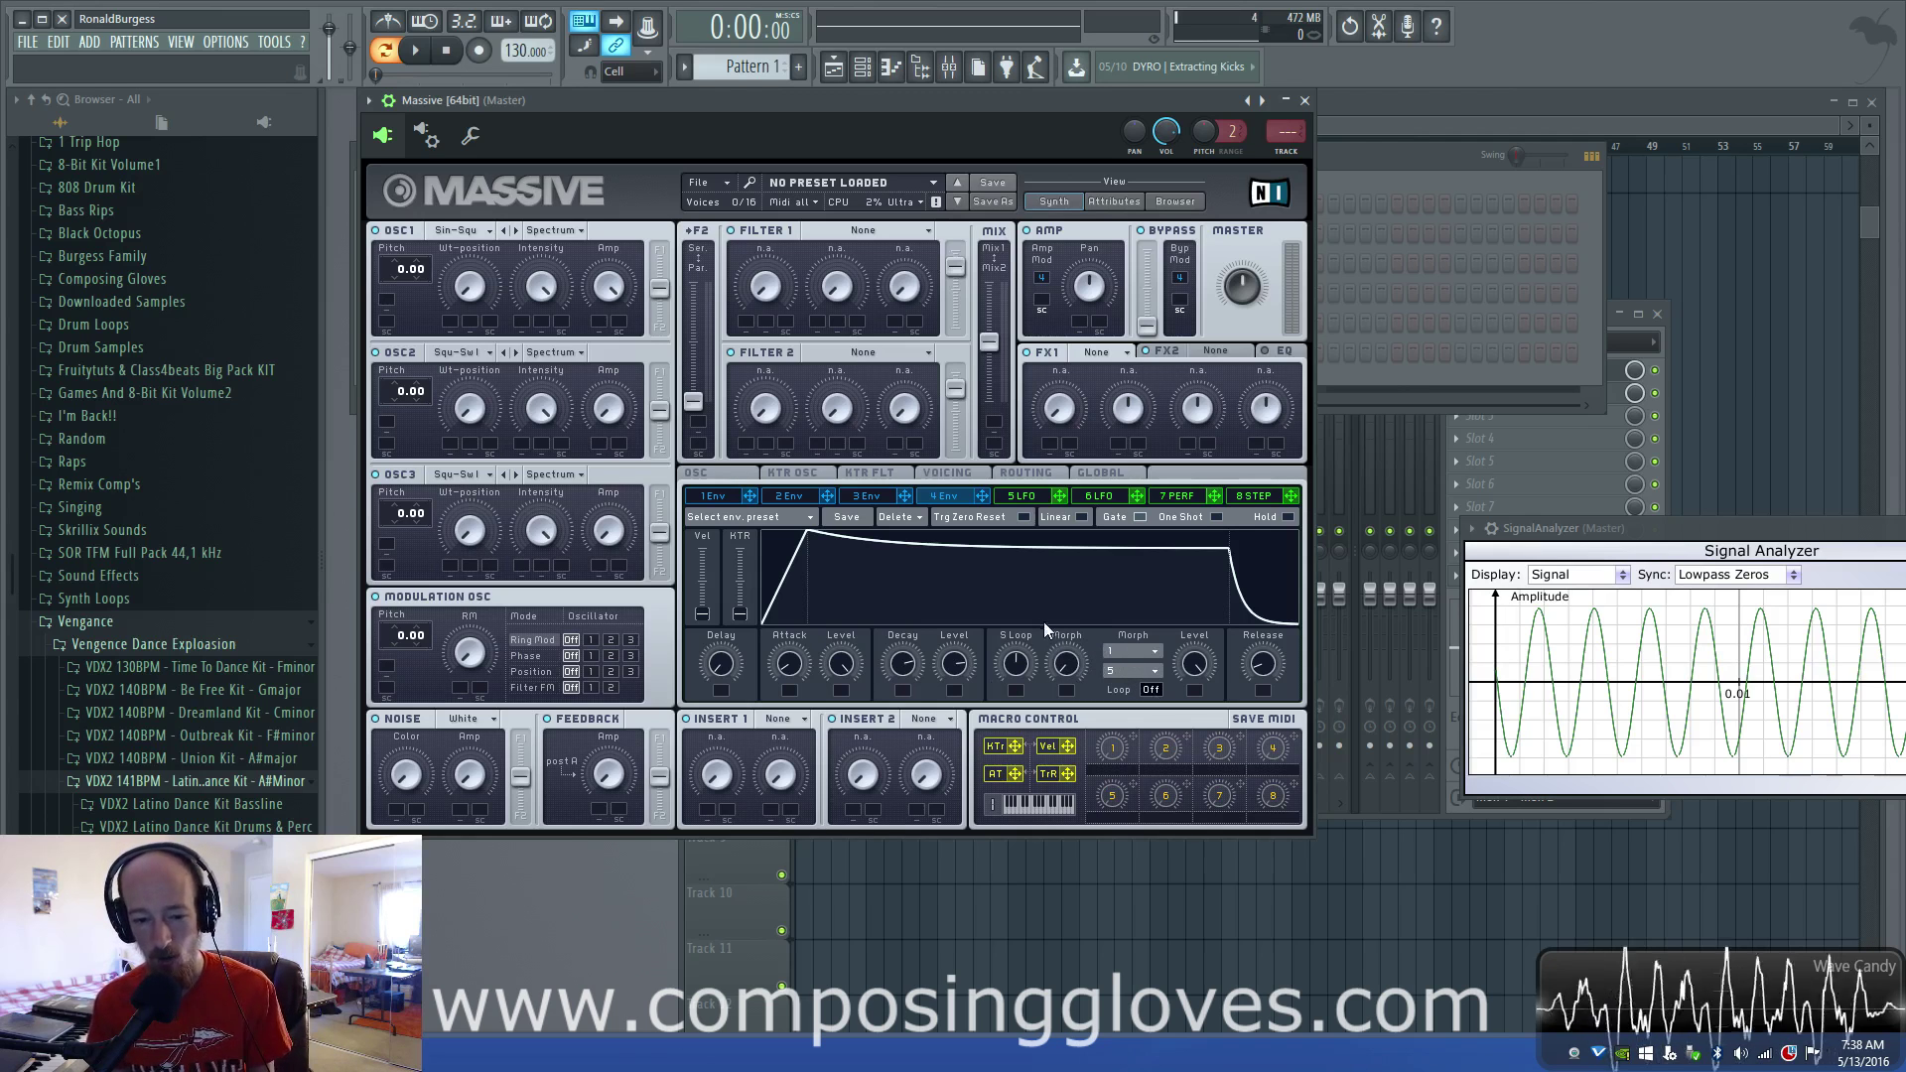
- Set envelope 4's decay time to 72, its decay level to 57 and its release time to 25
mouse_move(918, 672)
mouse_down()
mouse_move(930, 706)
mouse_move(893, 695)
mouse_up()
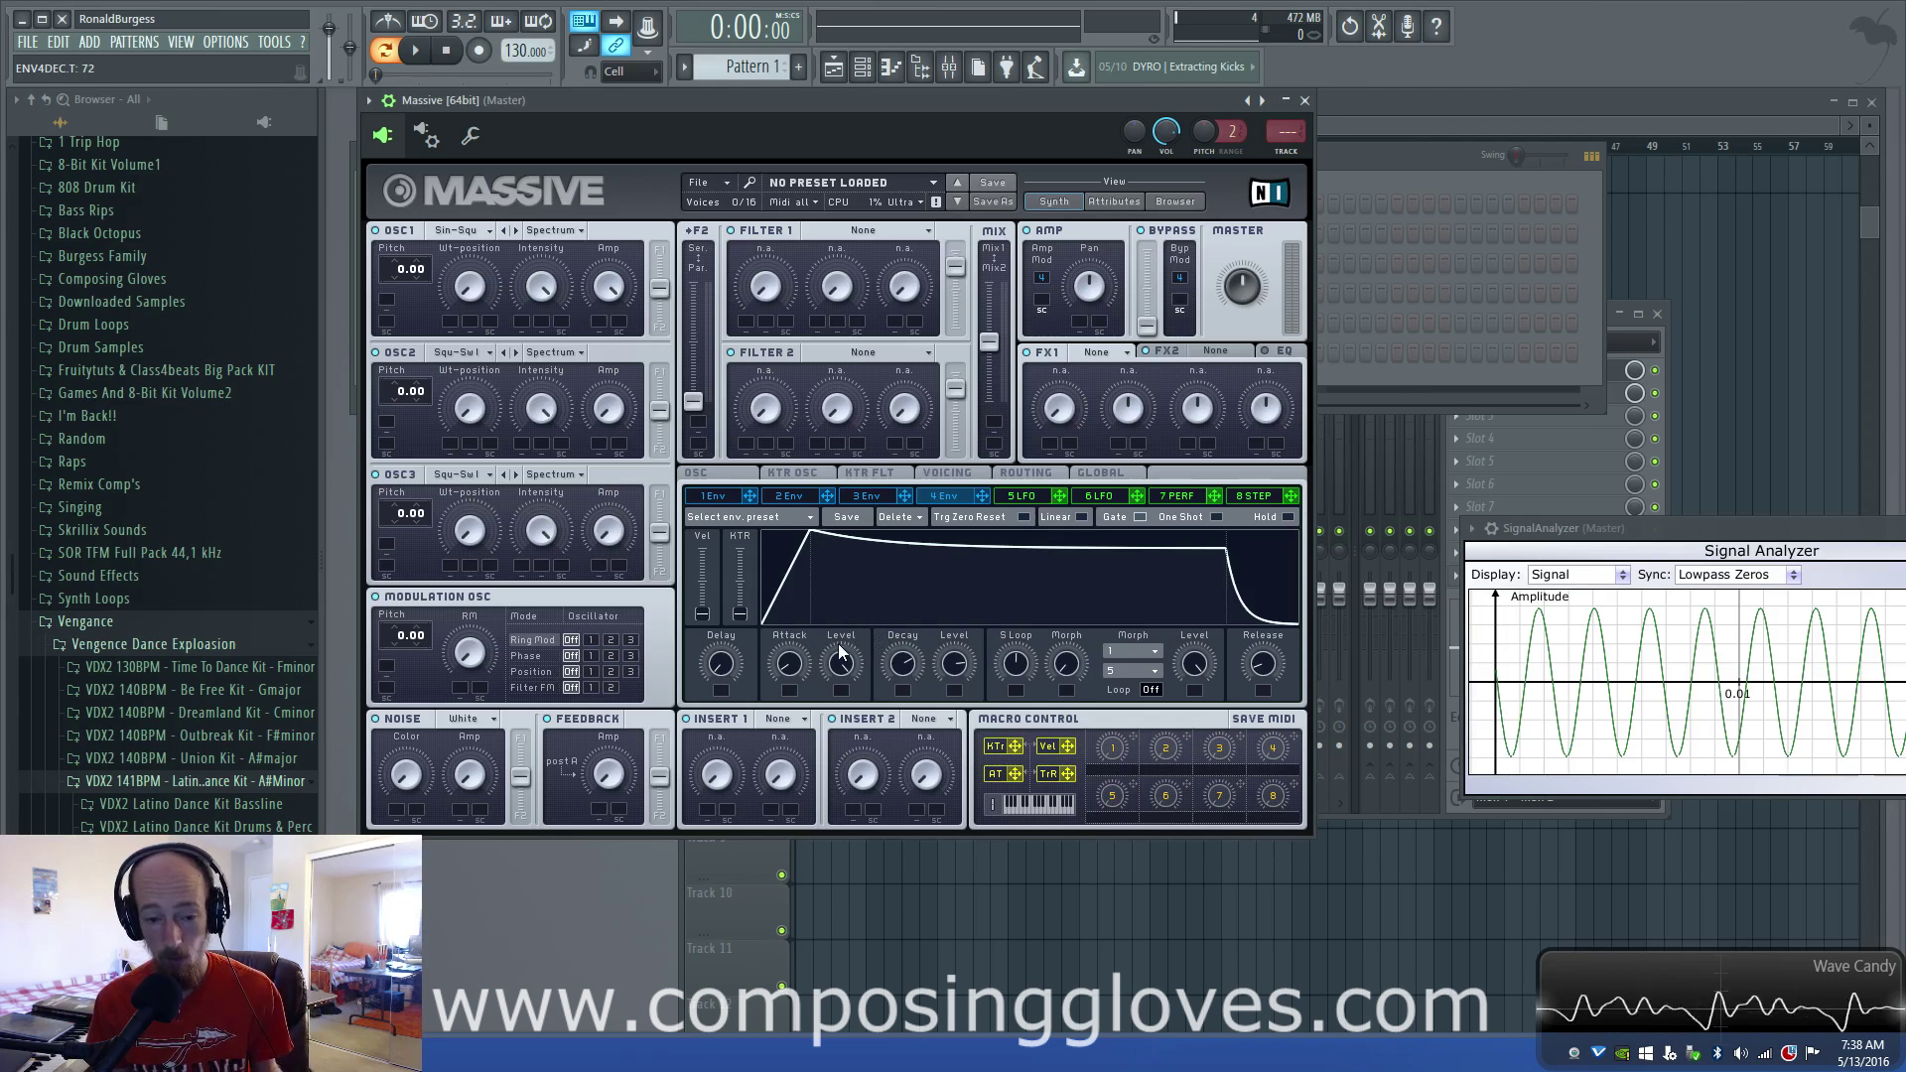
drag(963, 647, 955, 709)
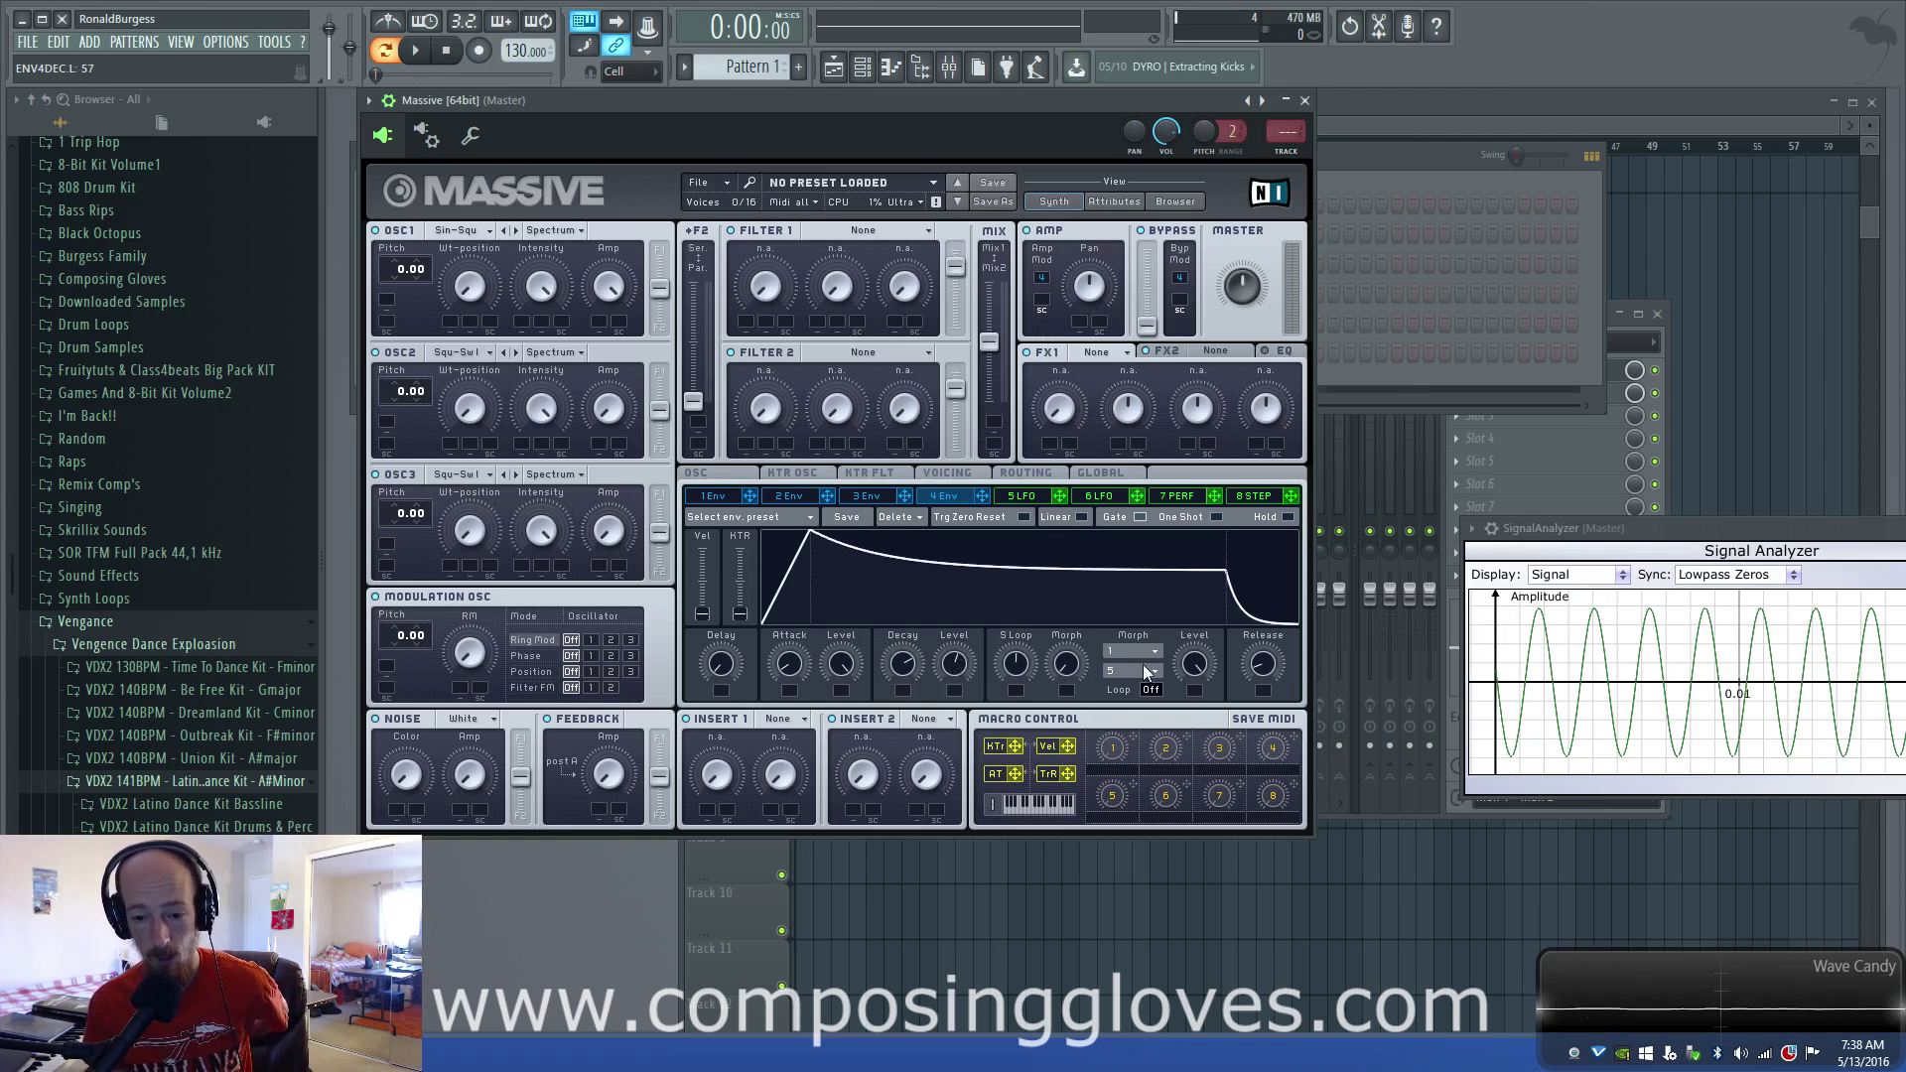
drag(1259, 665, 1262, 655)
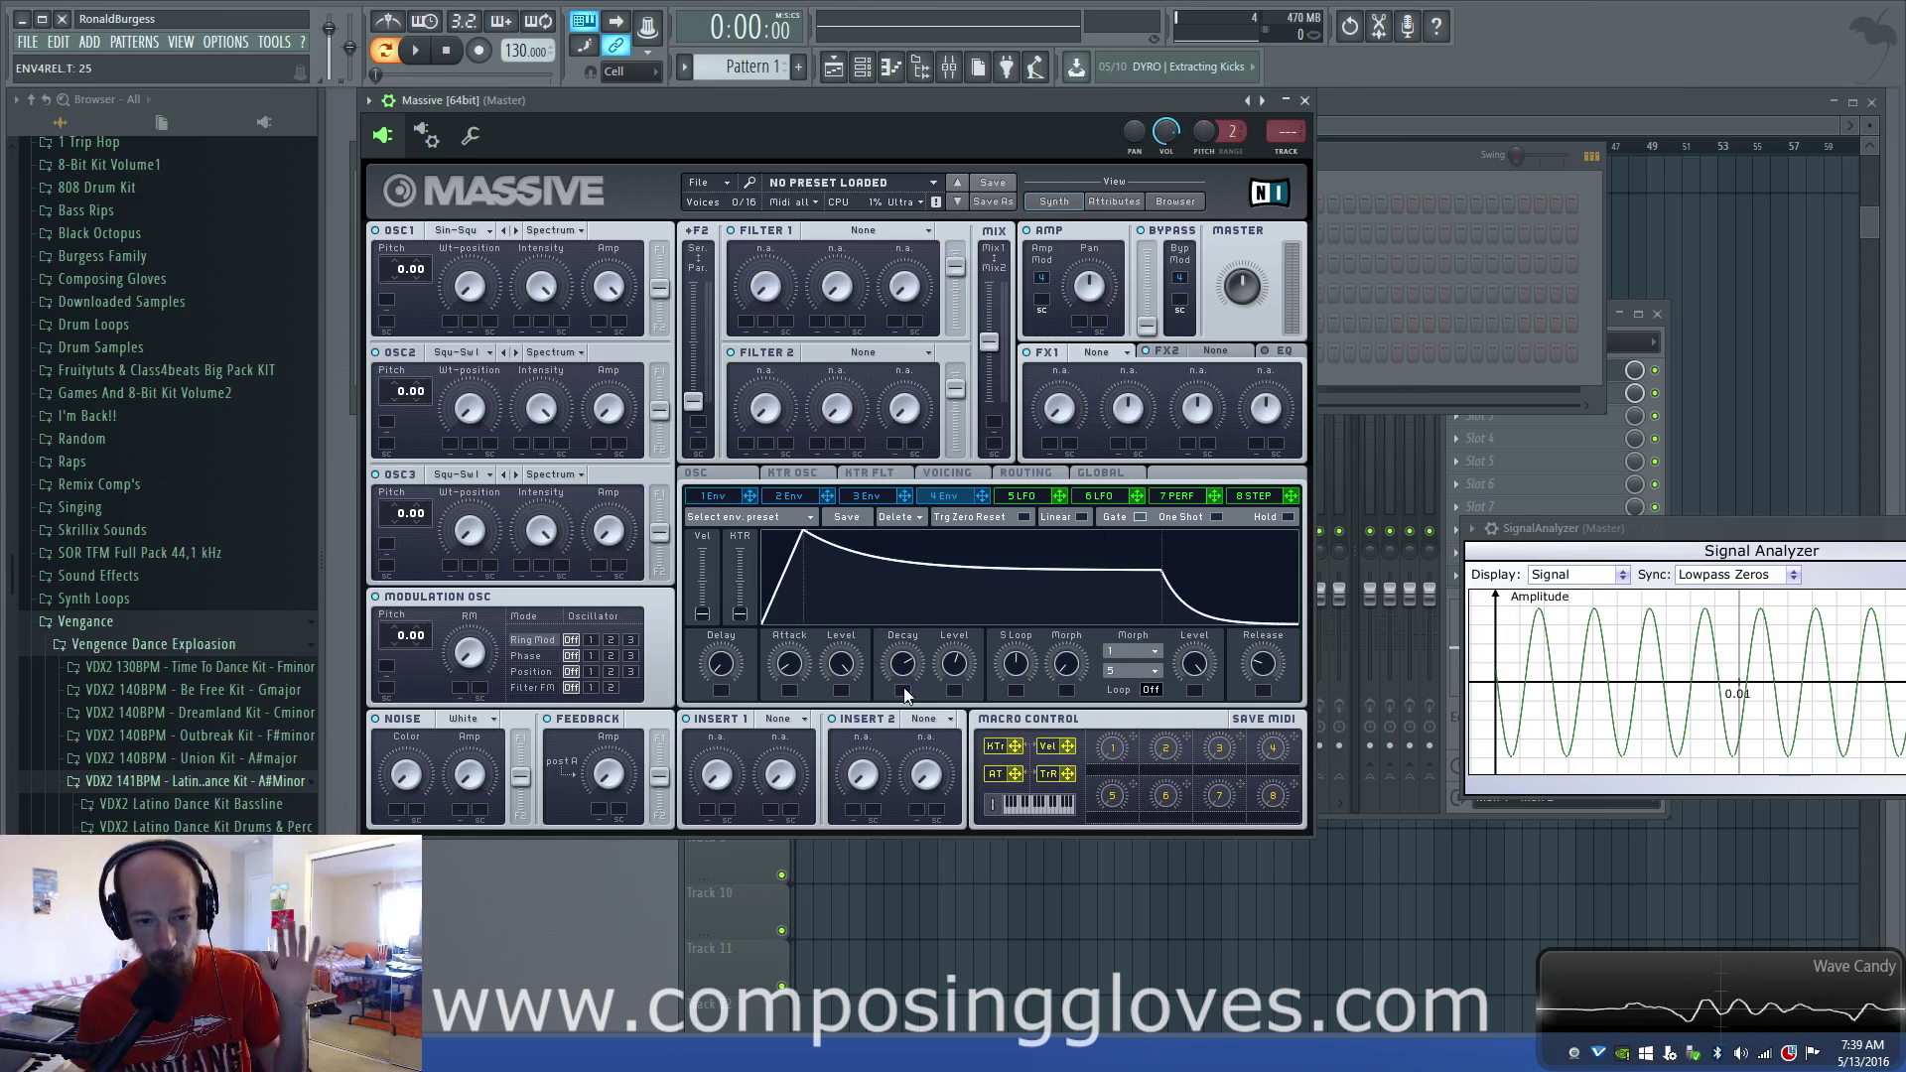
- Try a delay of 28 on envelope 4, remove it, and stretch the attack into a long, slow ramp
drag(720, 663, 844, 611)
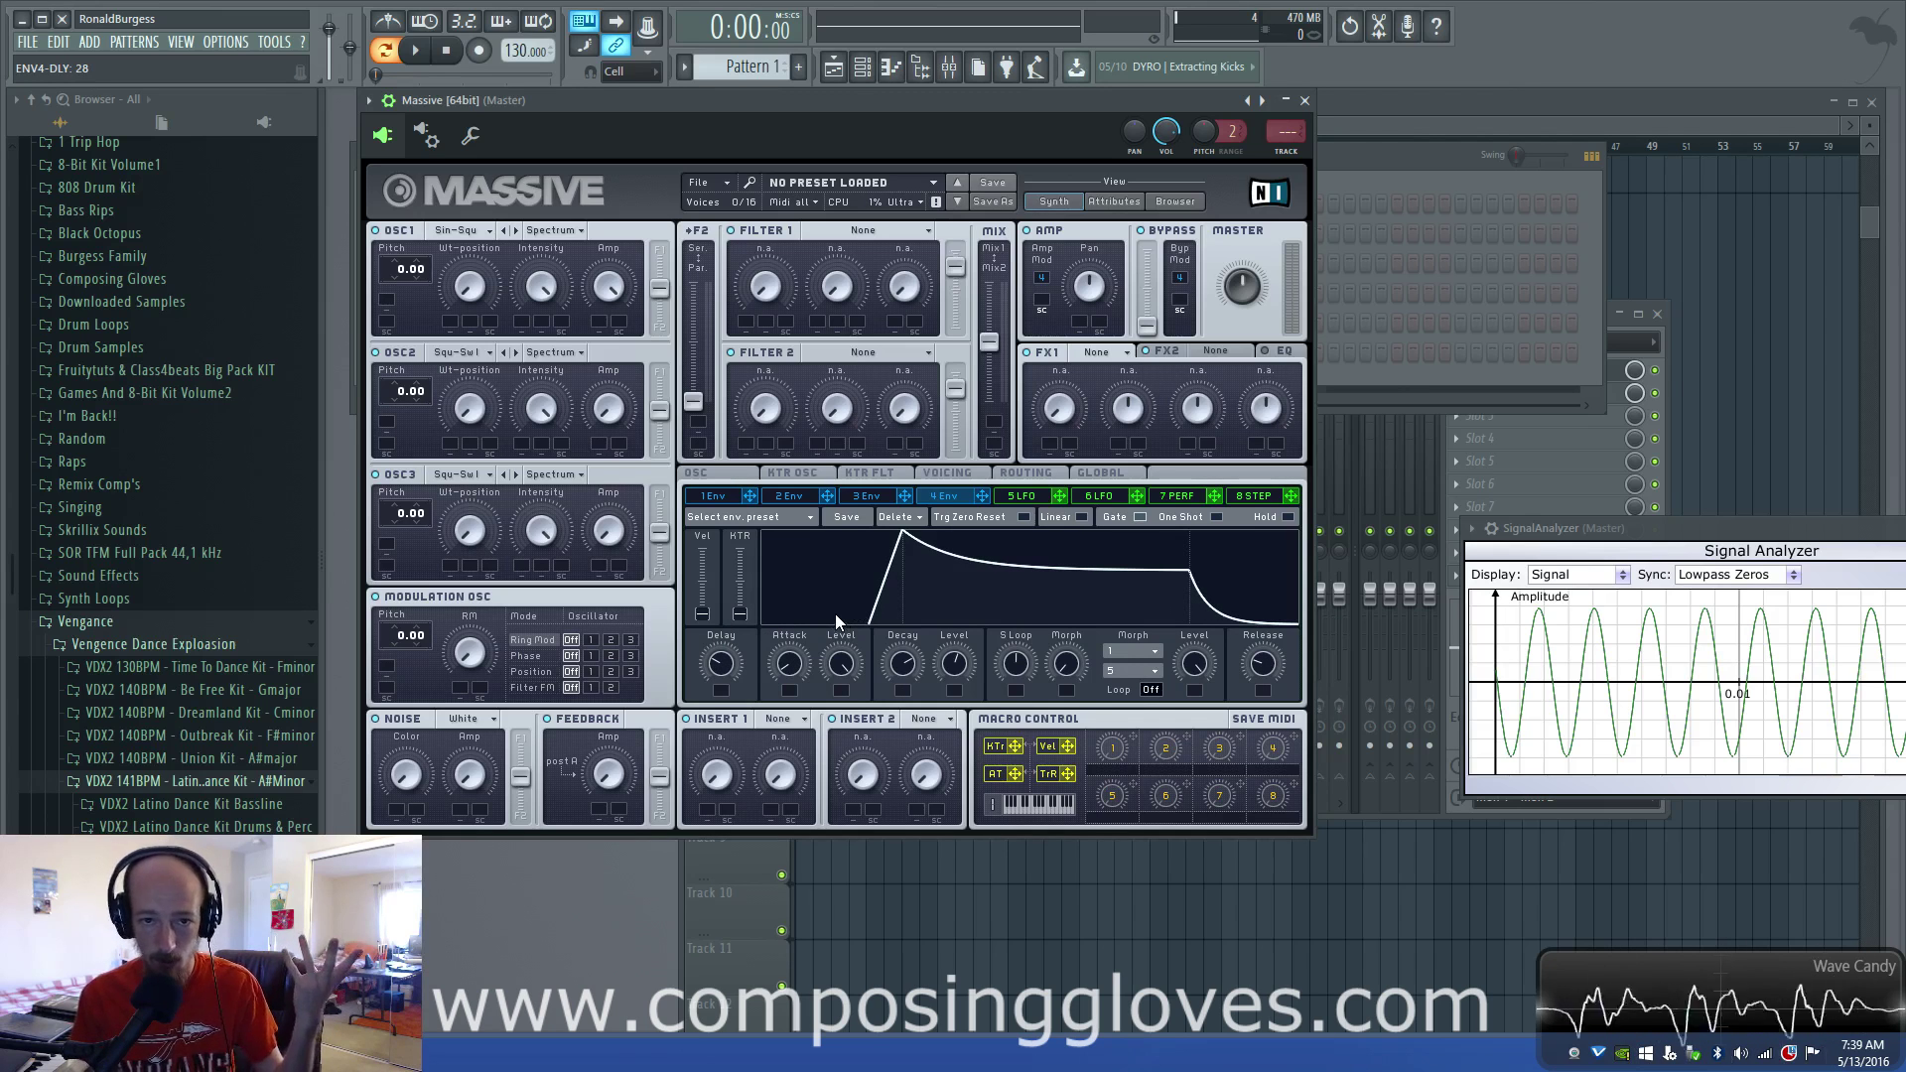
drag(712, 663, 745, 763)
drag(791, 668, 792, 541)
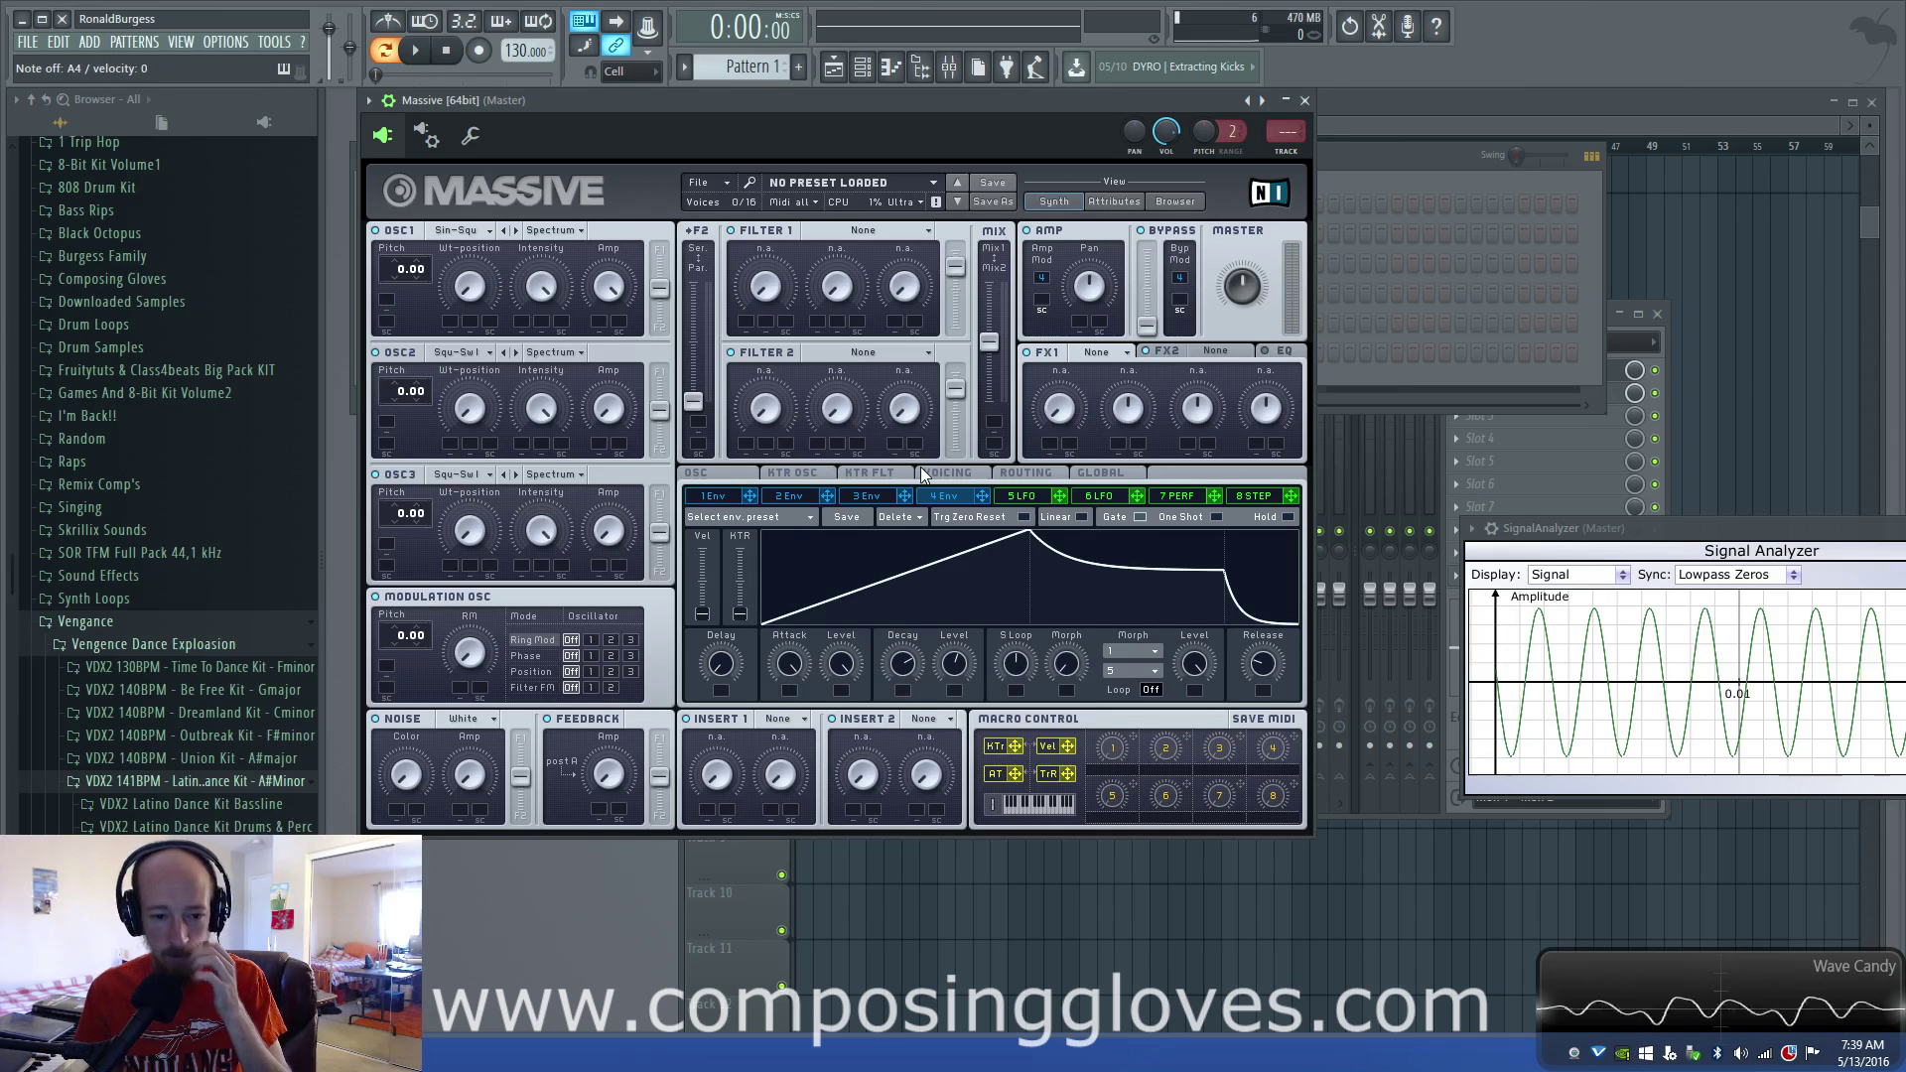
- Shorten envelope 4's attack time, and move its attack level to 60, to nearly zero, and back up to 100
drag(791, 672, 873, 730)
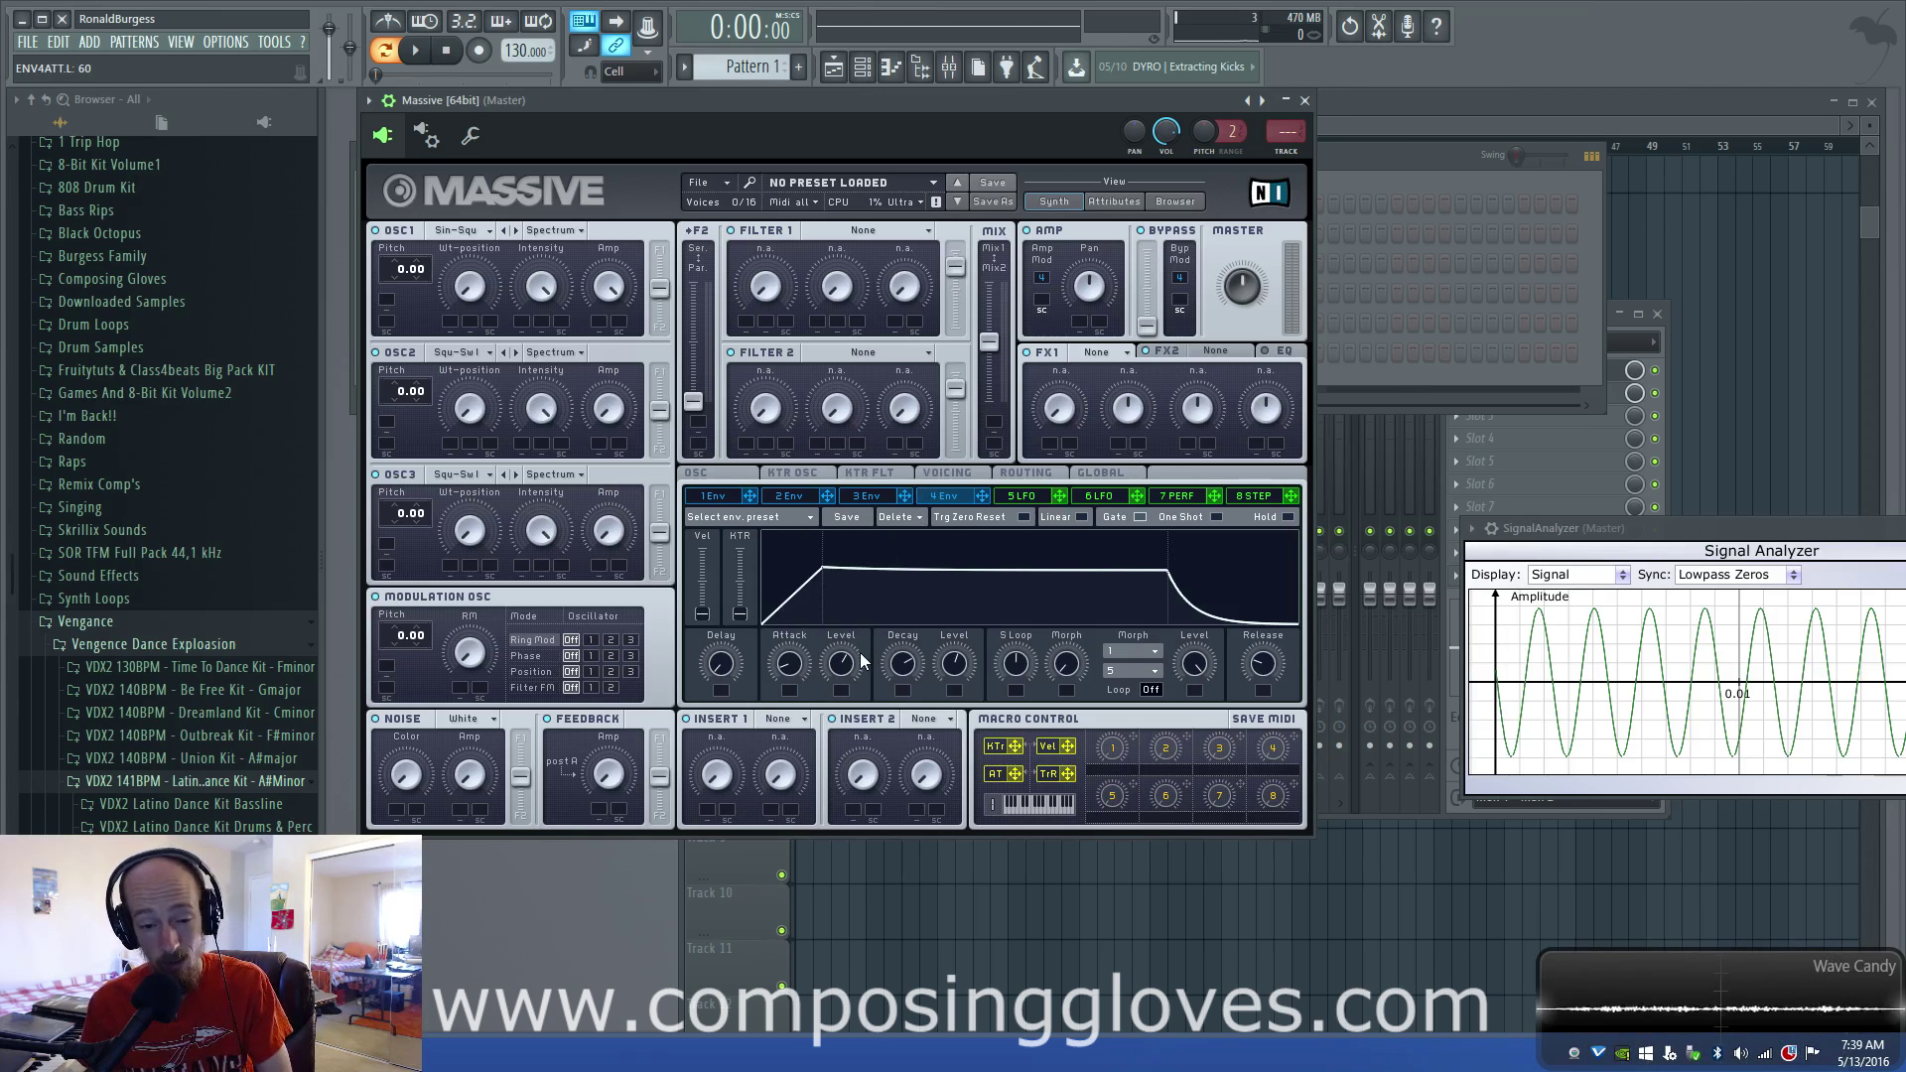
drag(846, 663, 842, 737)
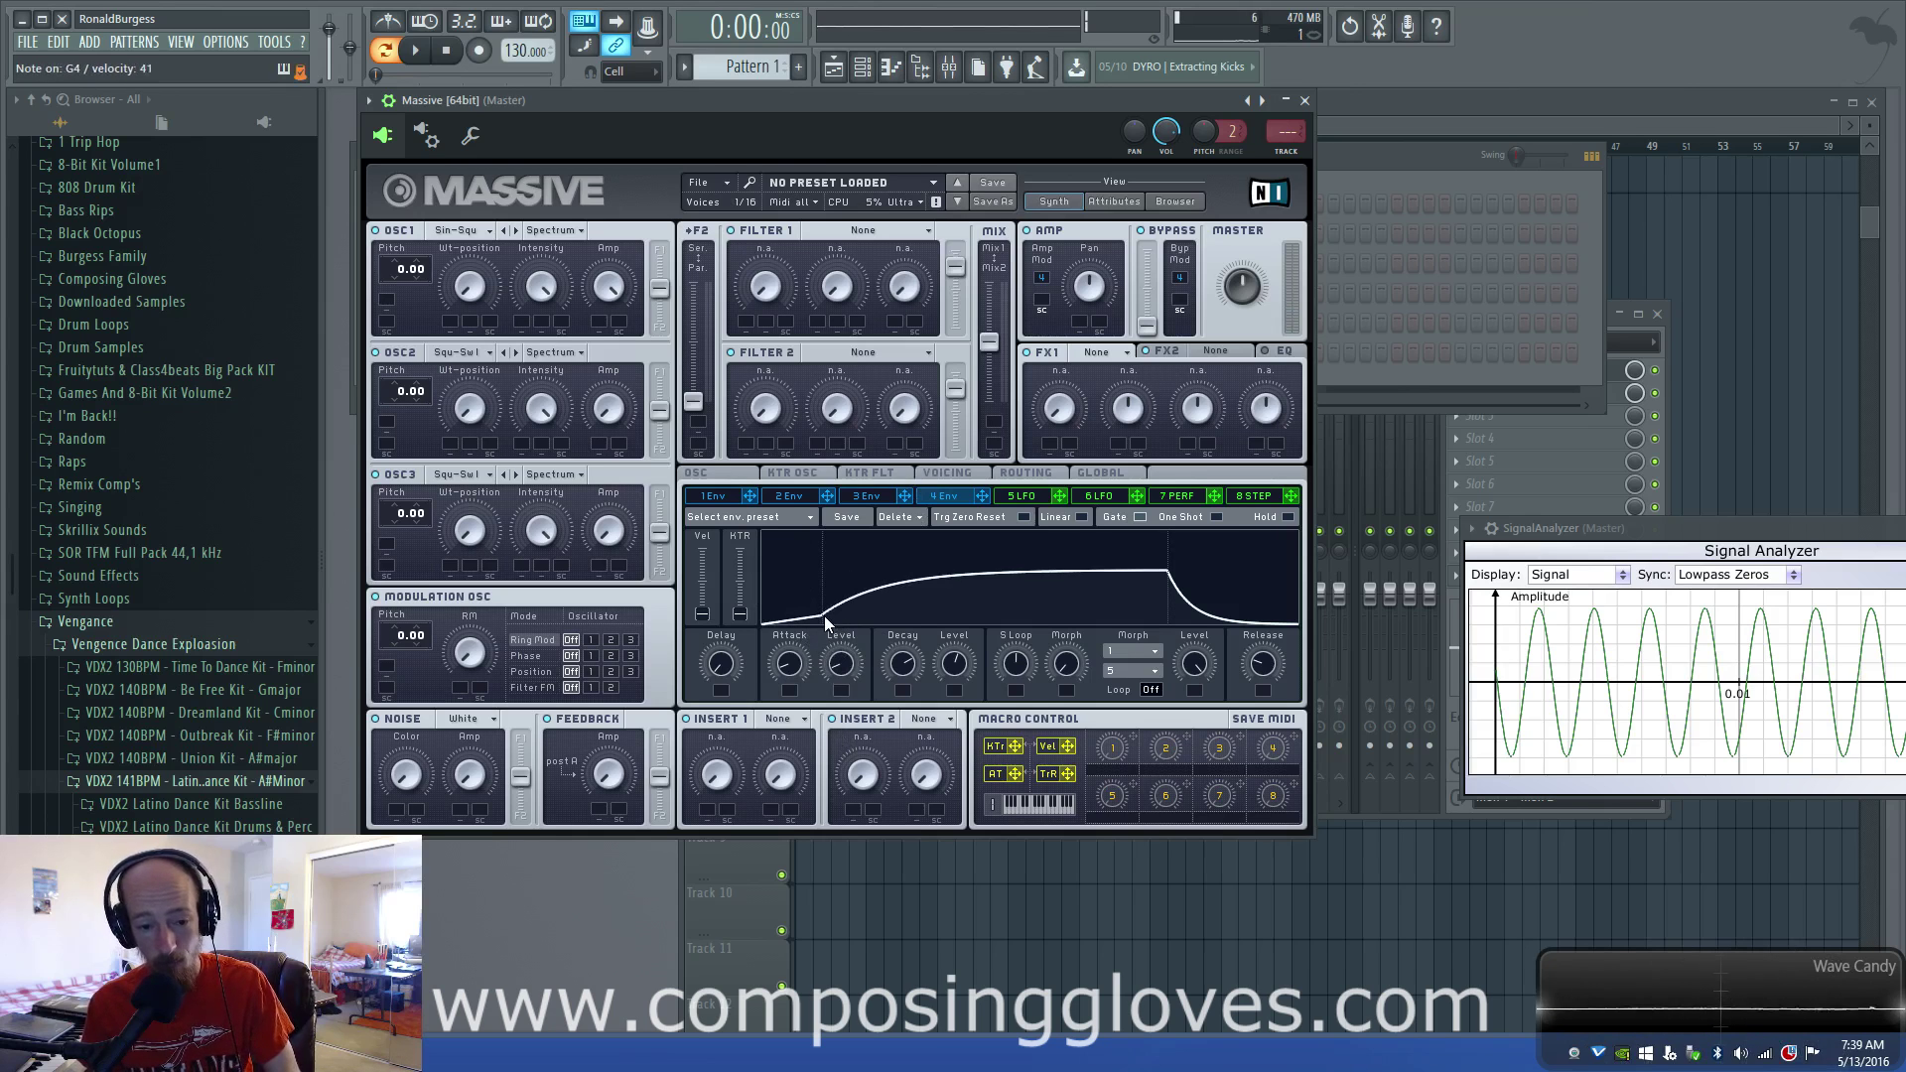
drag(844, 663, 837, 492)
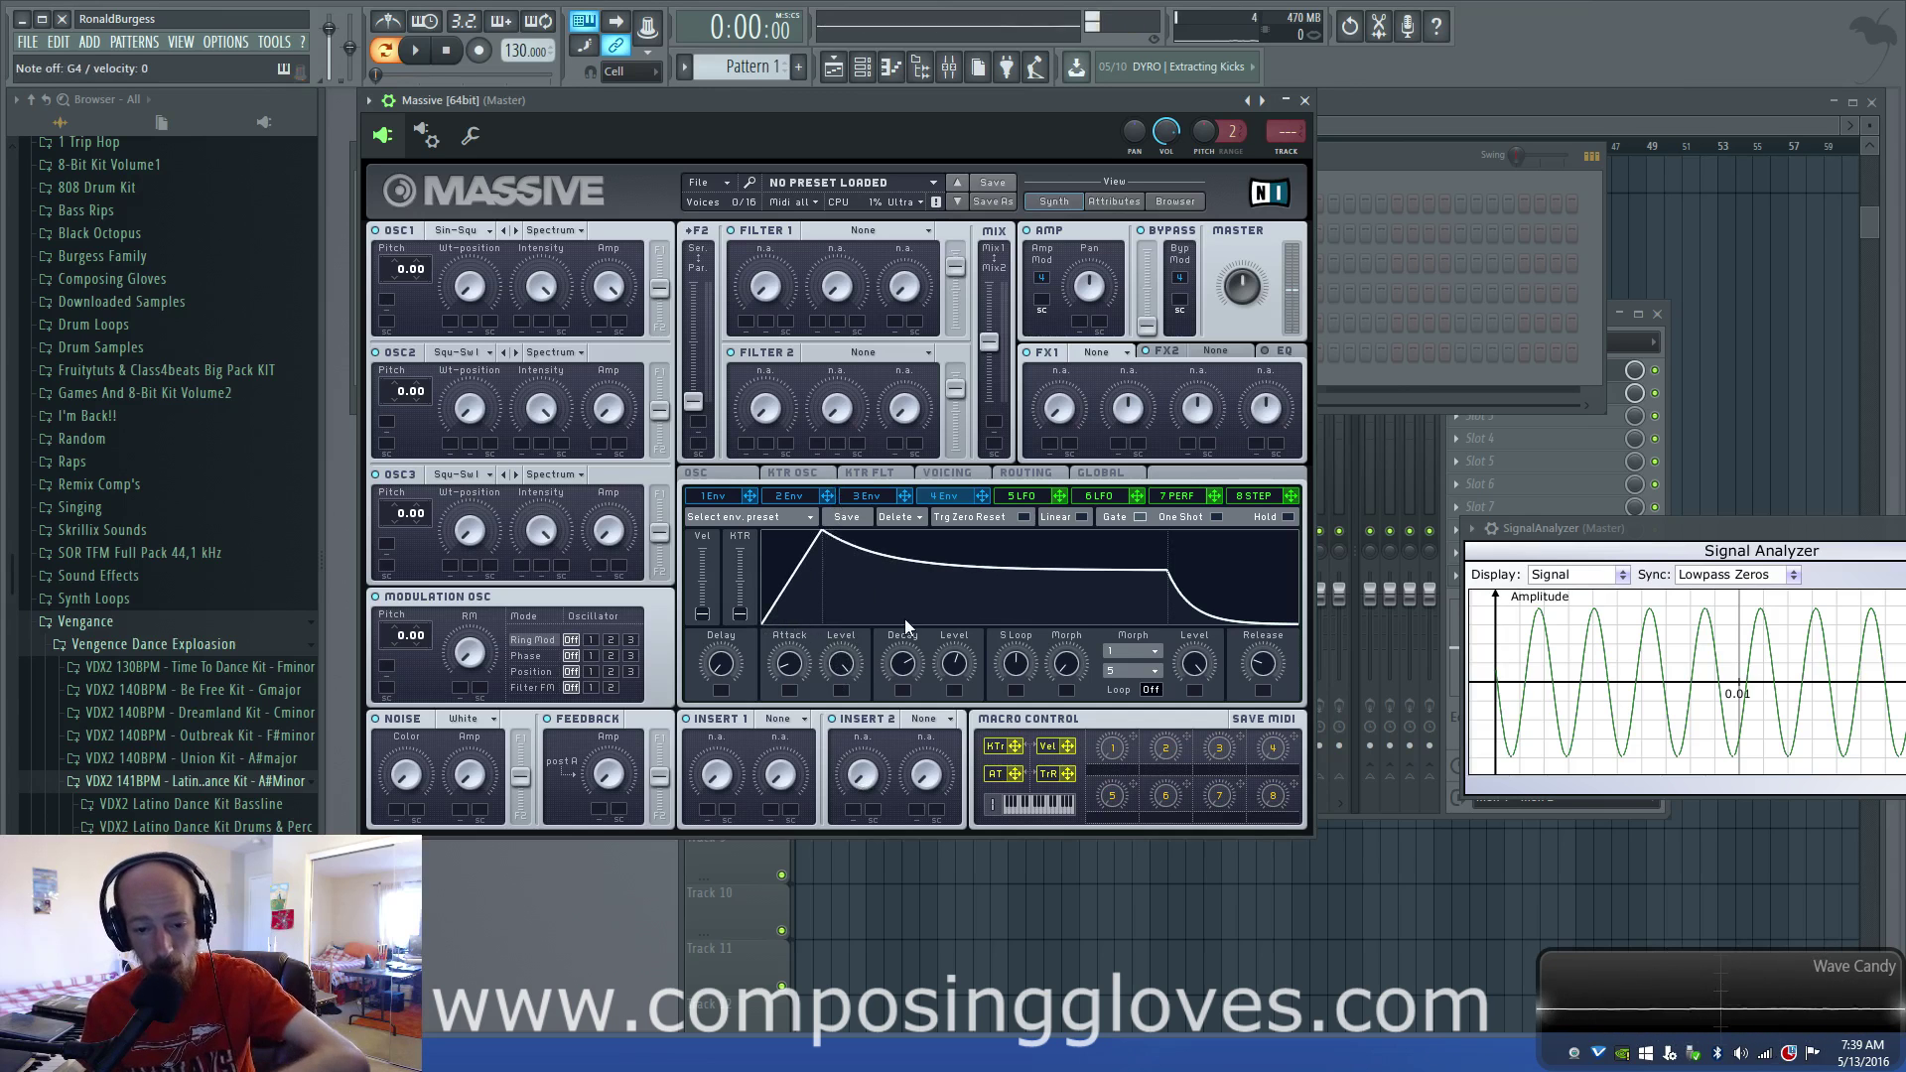
- Try envelope 4's decay time at 51 and decay level at 0, lengthen the decay, and set the decay level to 52
drag(902, 663, 911, 603)
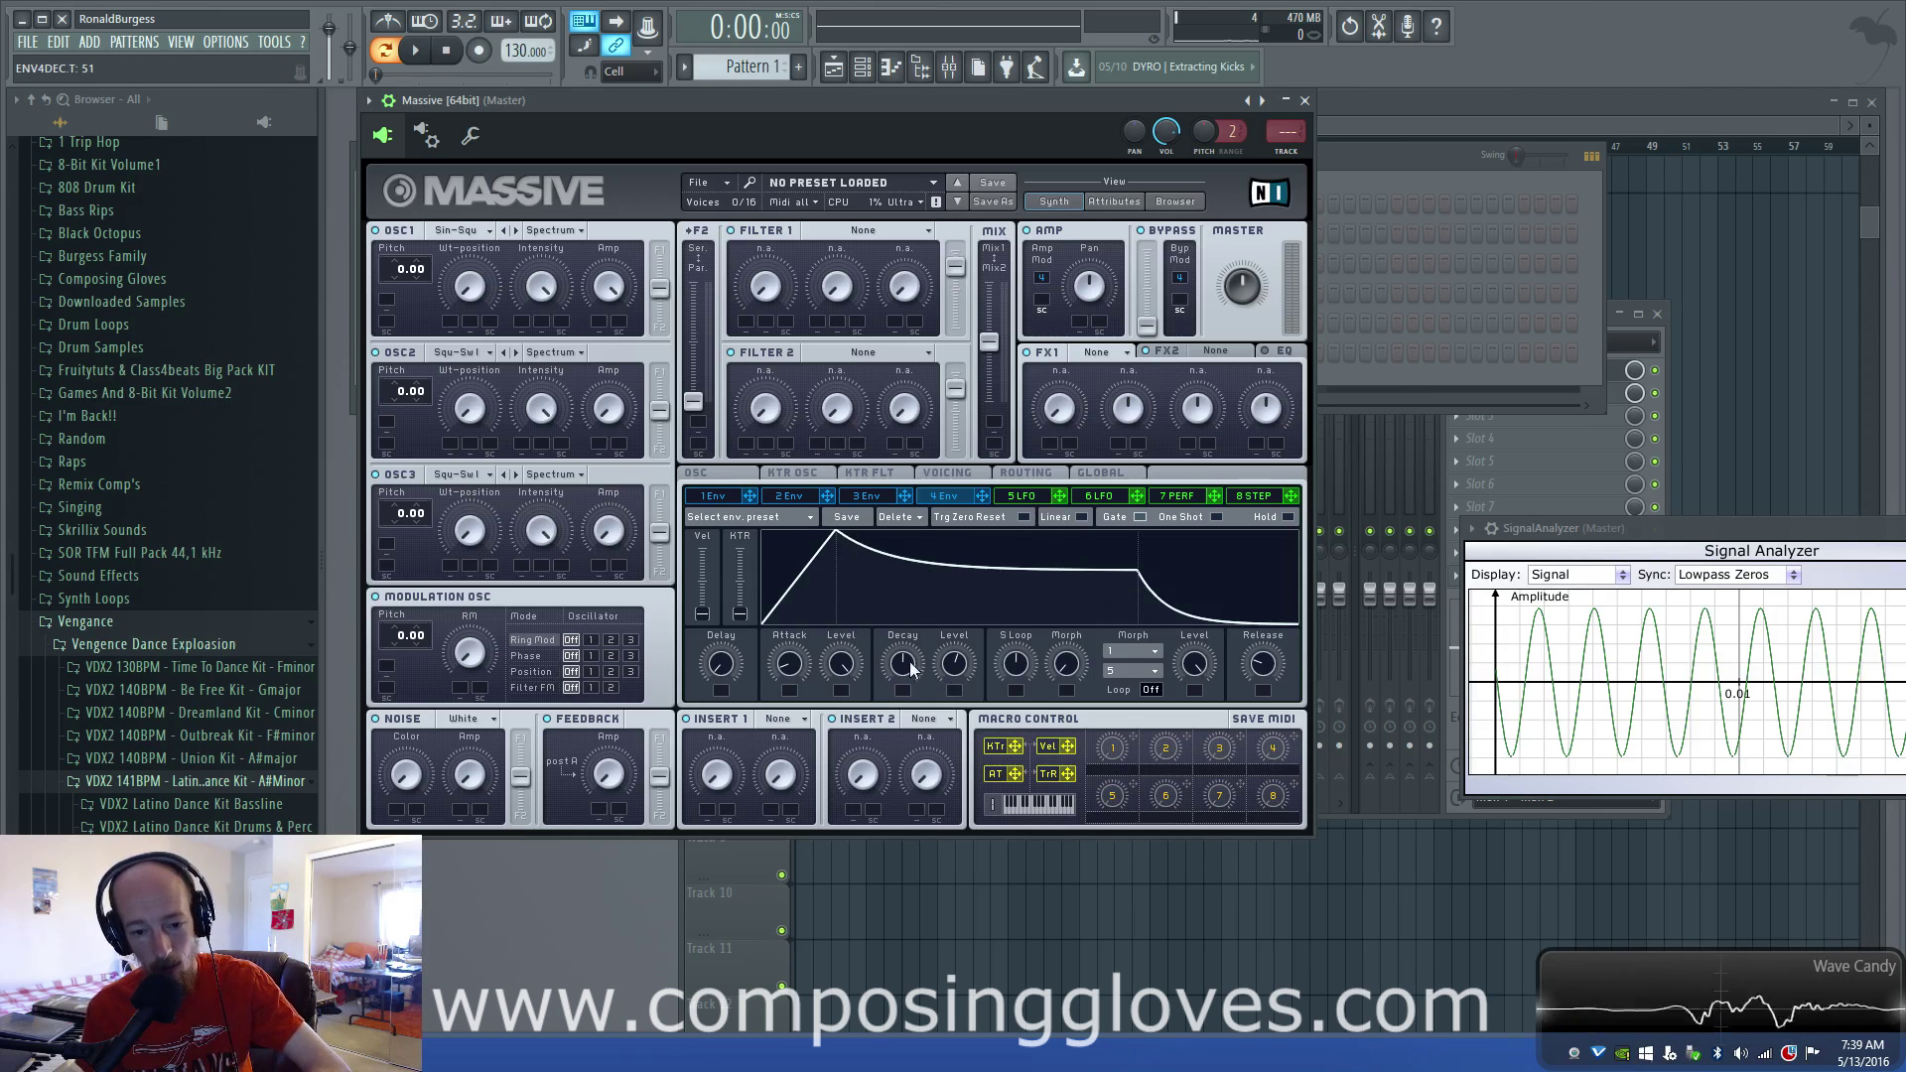
drag(905, 660, 961, 663)
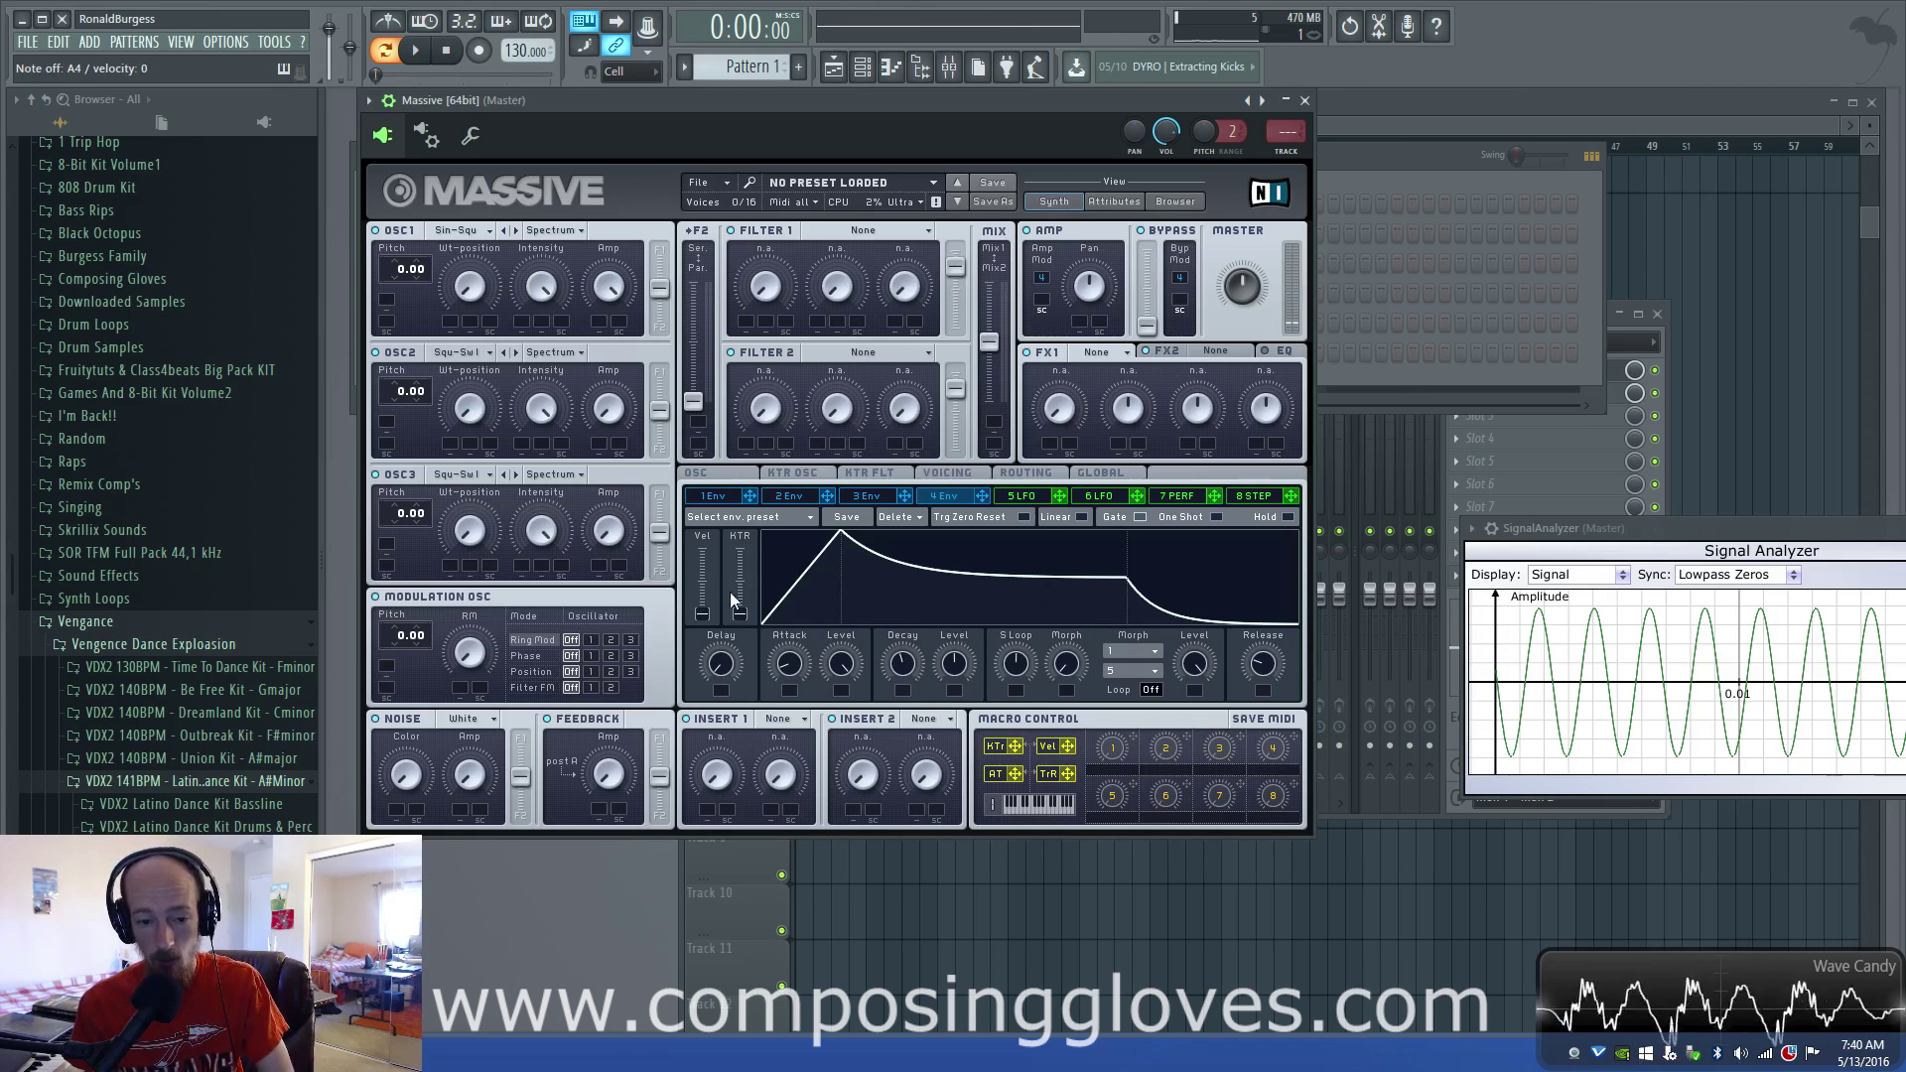
drag(951, 661, 944, 768)
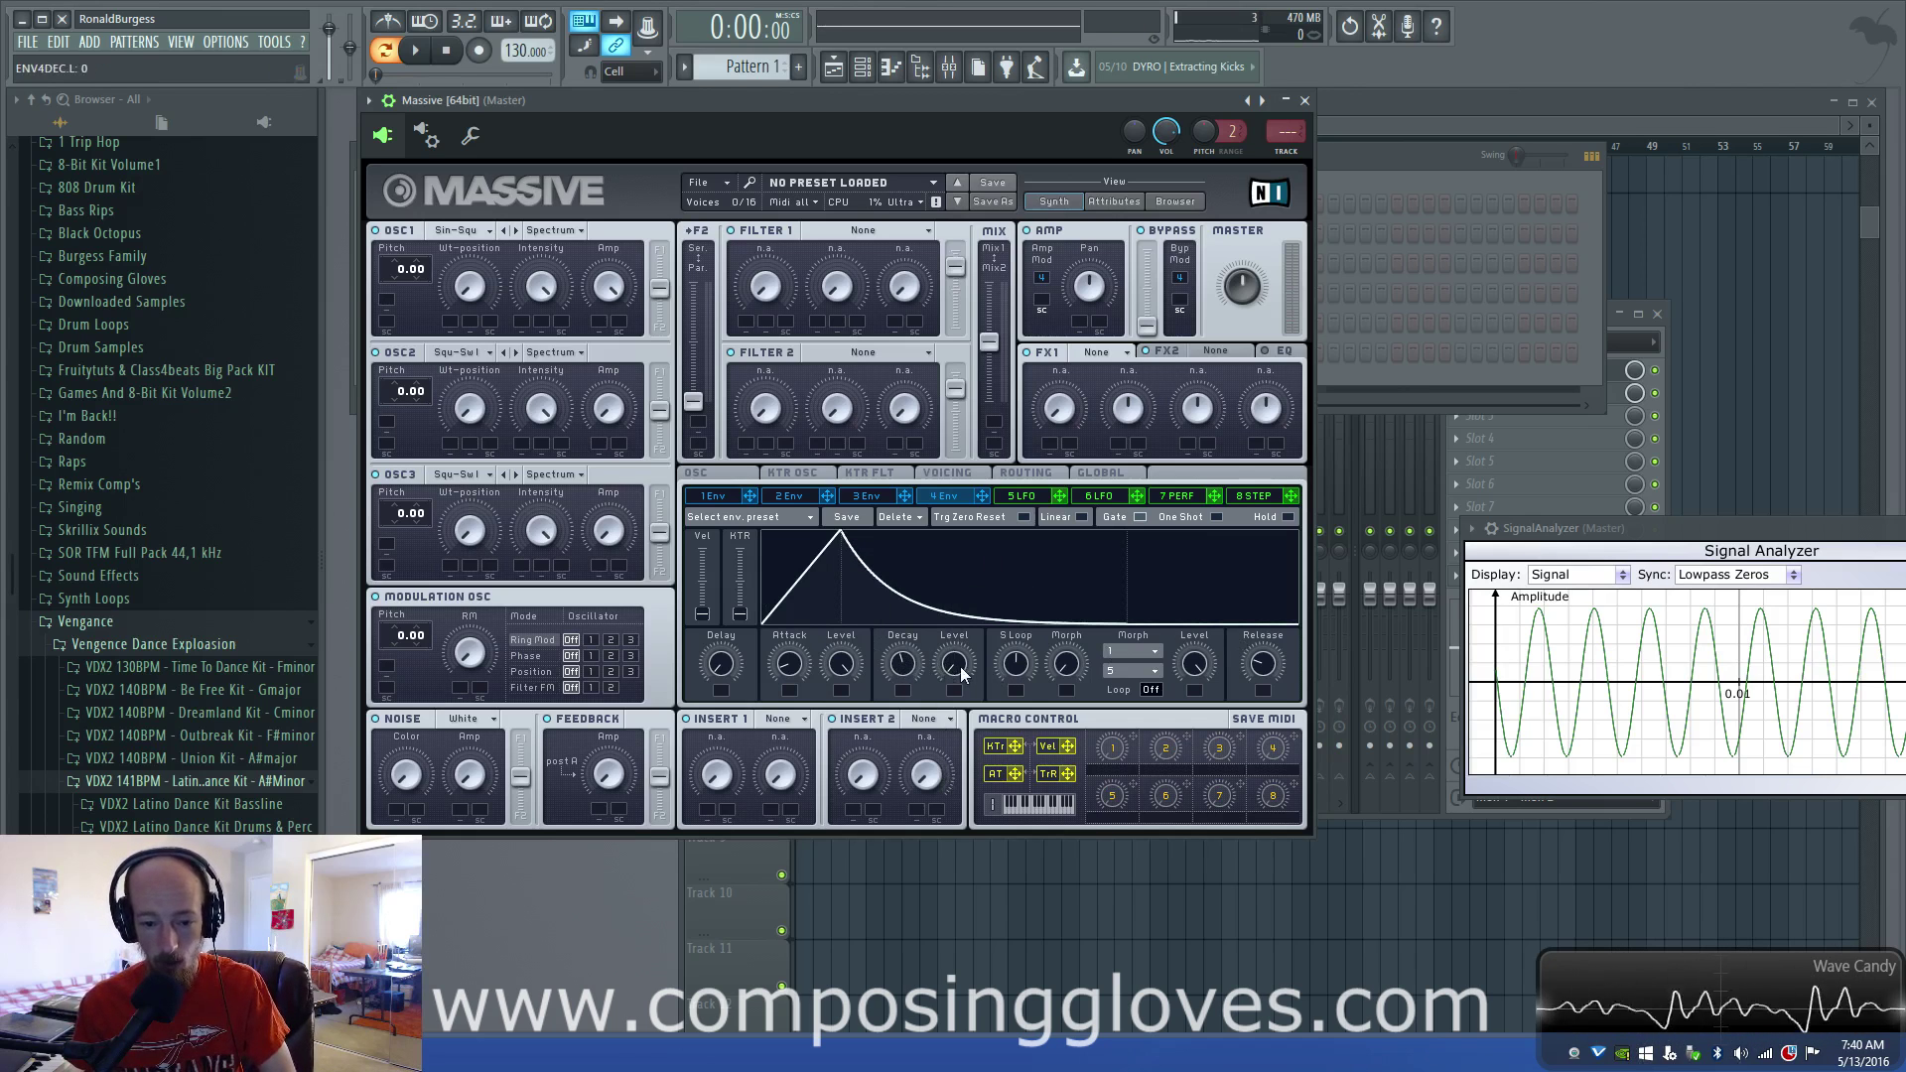
drag(903, 668, 904, 576)
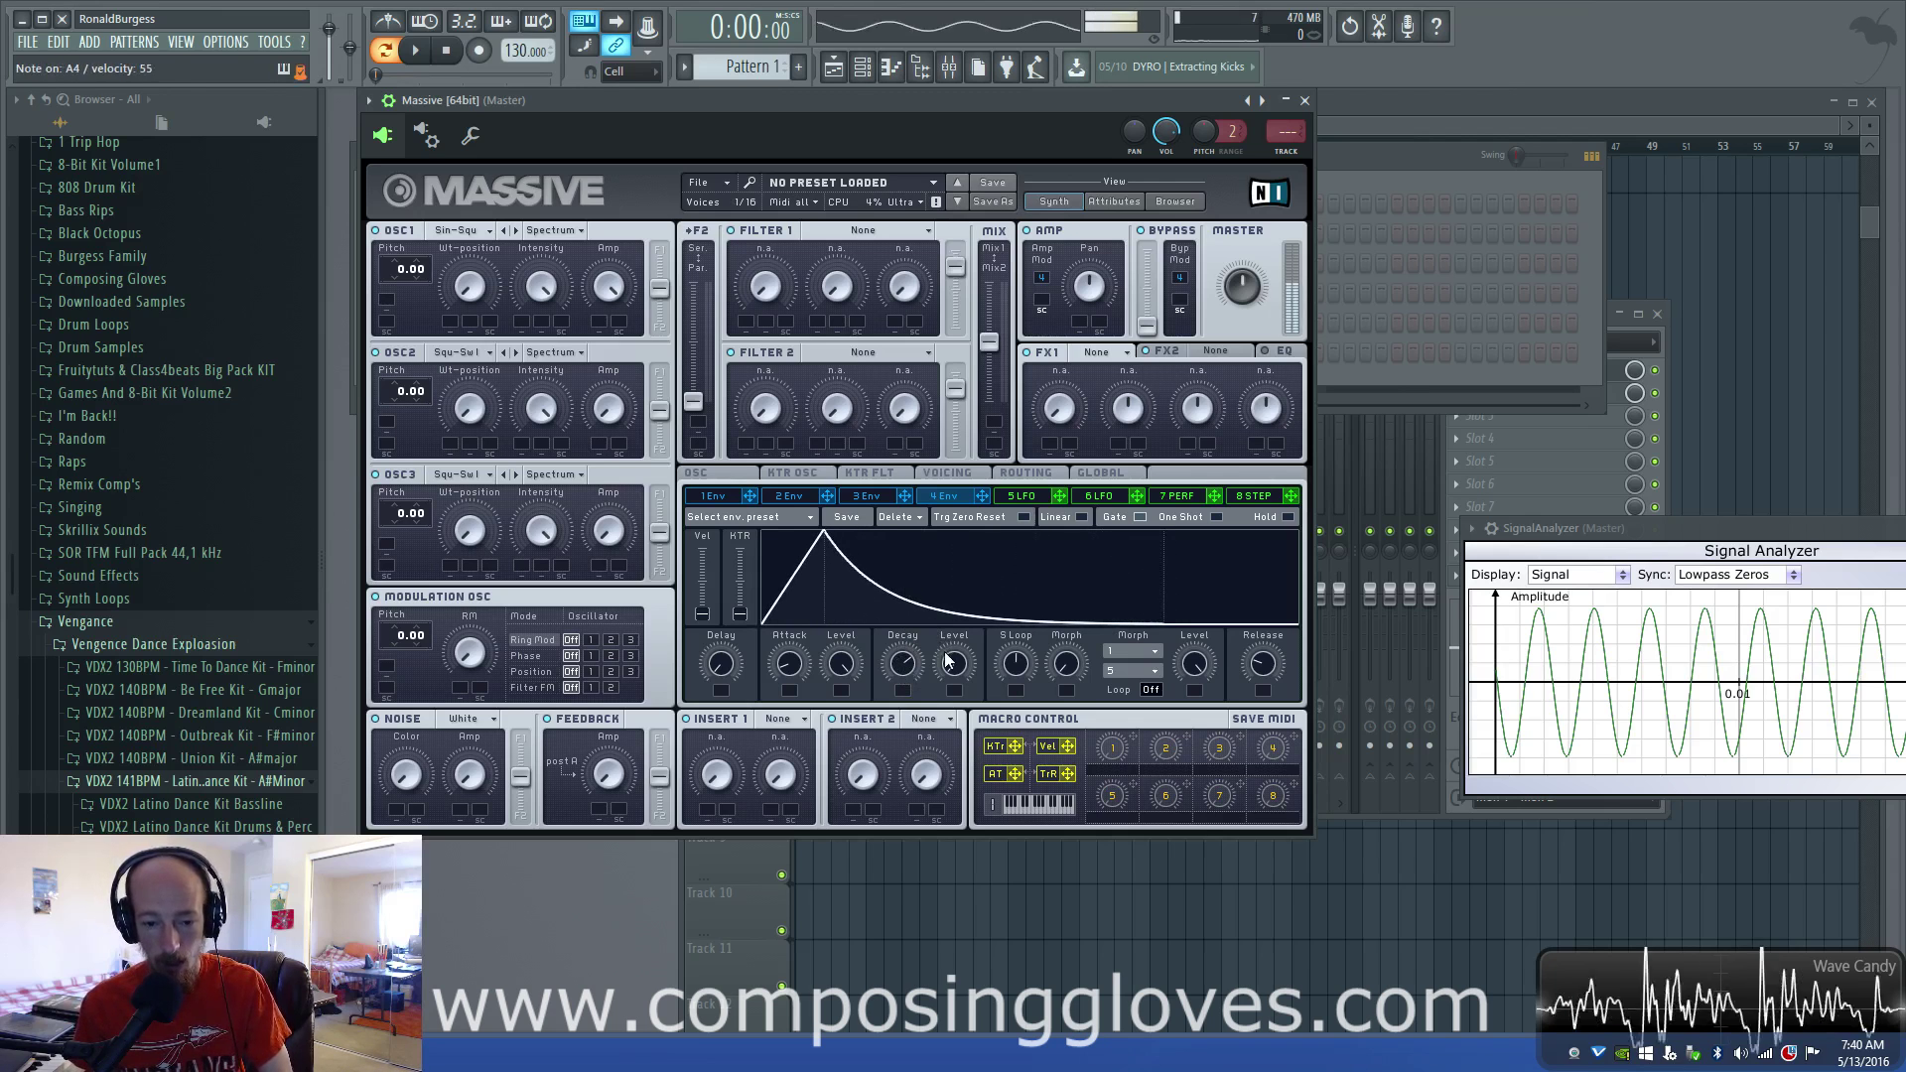
drag(953, 663, 955, 585)
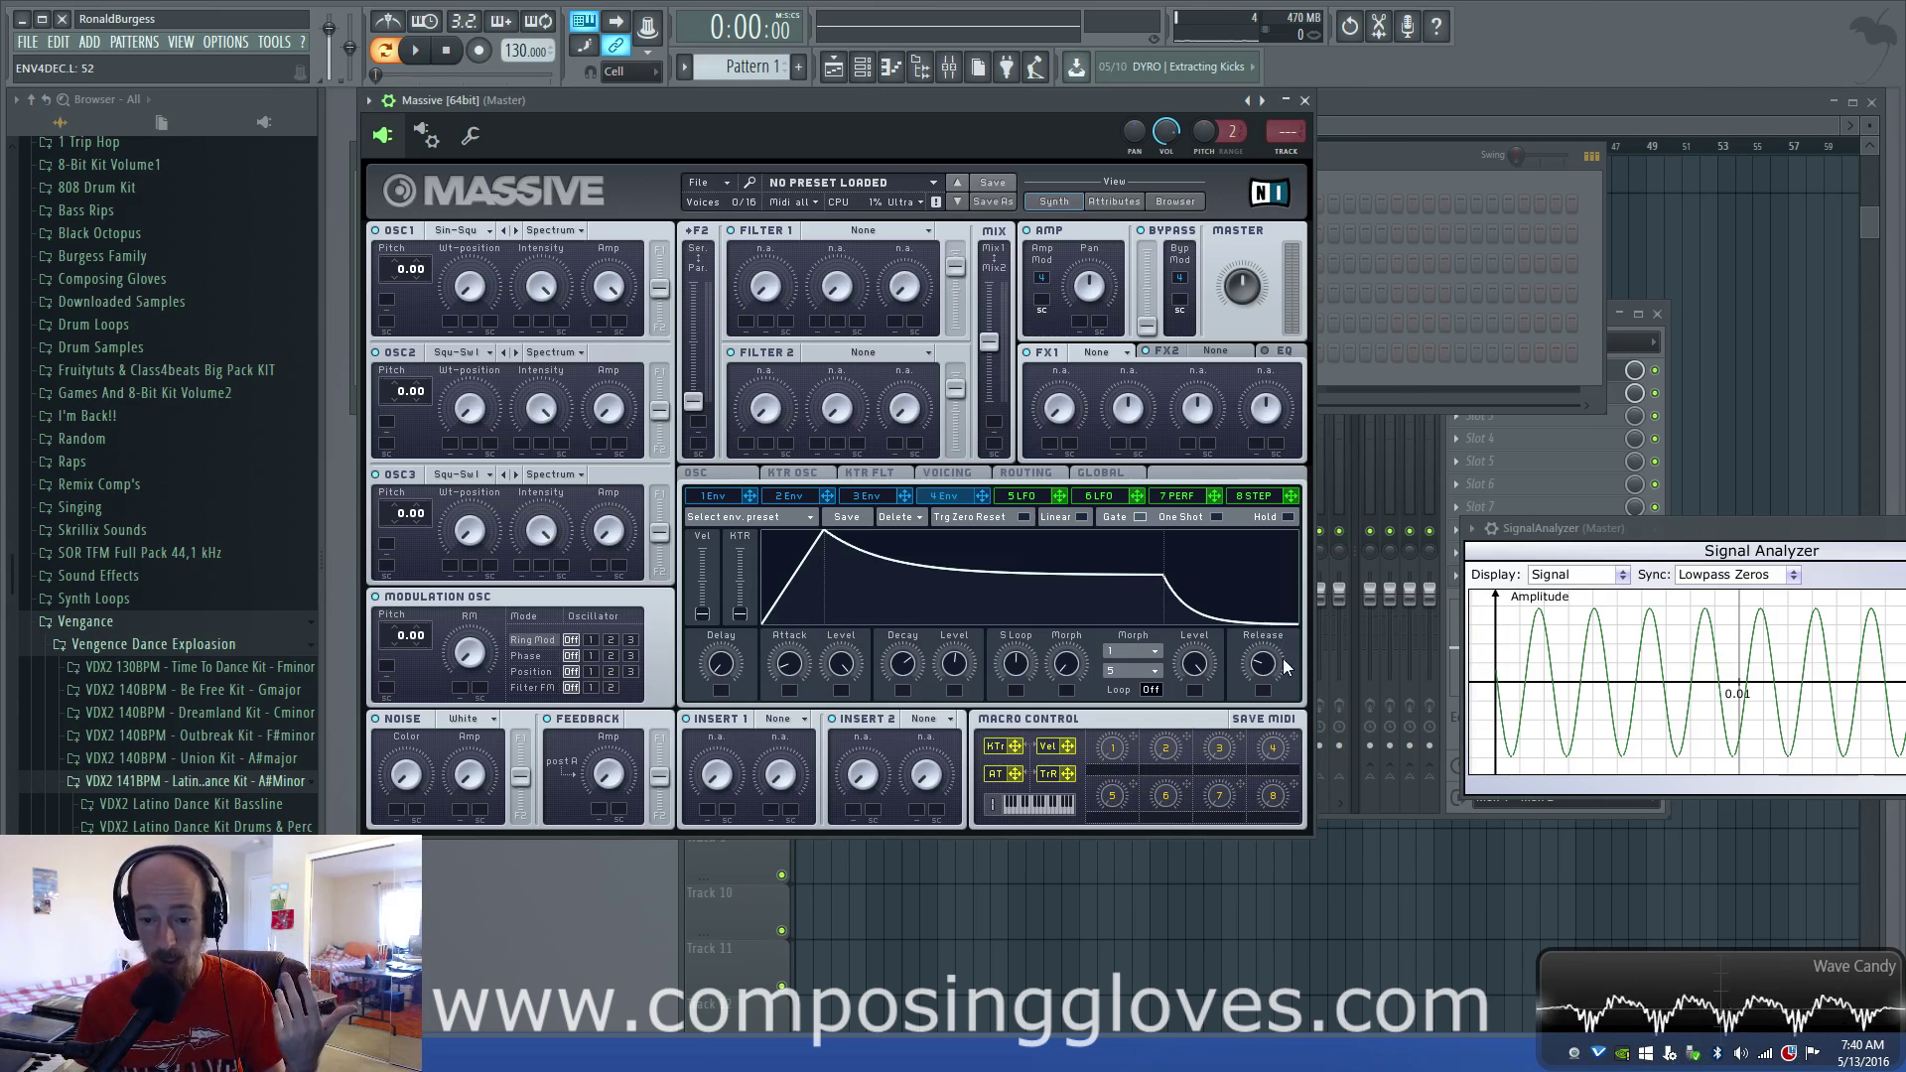
- Try a long and a very short release on envelope 4, and settle on a moderate release time
mouse_move(1271, 675)
mouse_down()
mouse_move(1264, 593)
mouse_move(1266, 689)
mouse_move(1284, 641)
mouse_up()
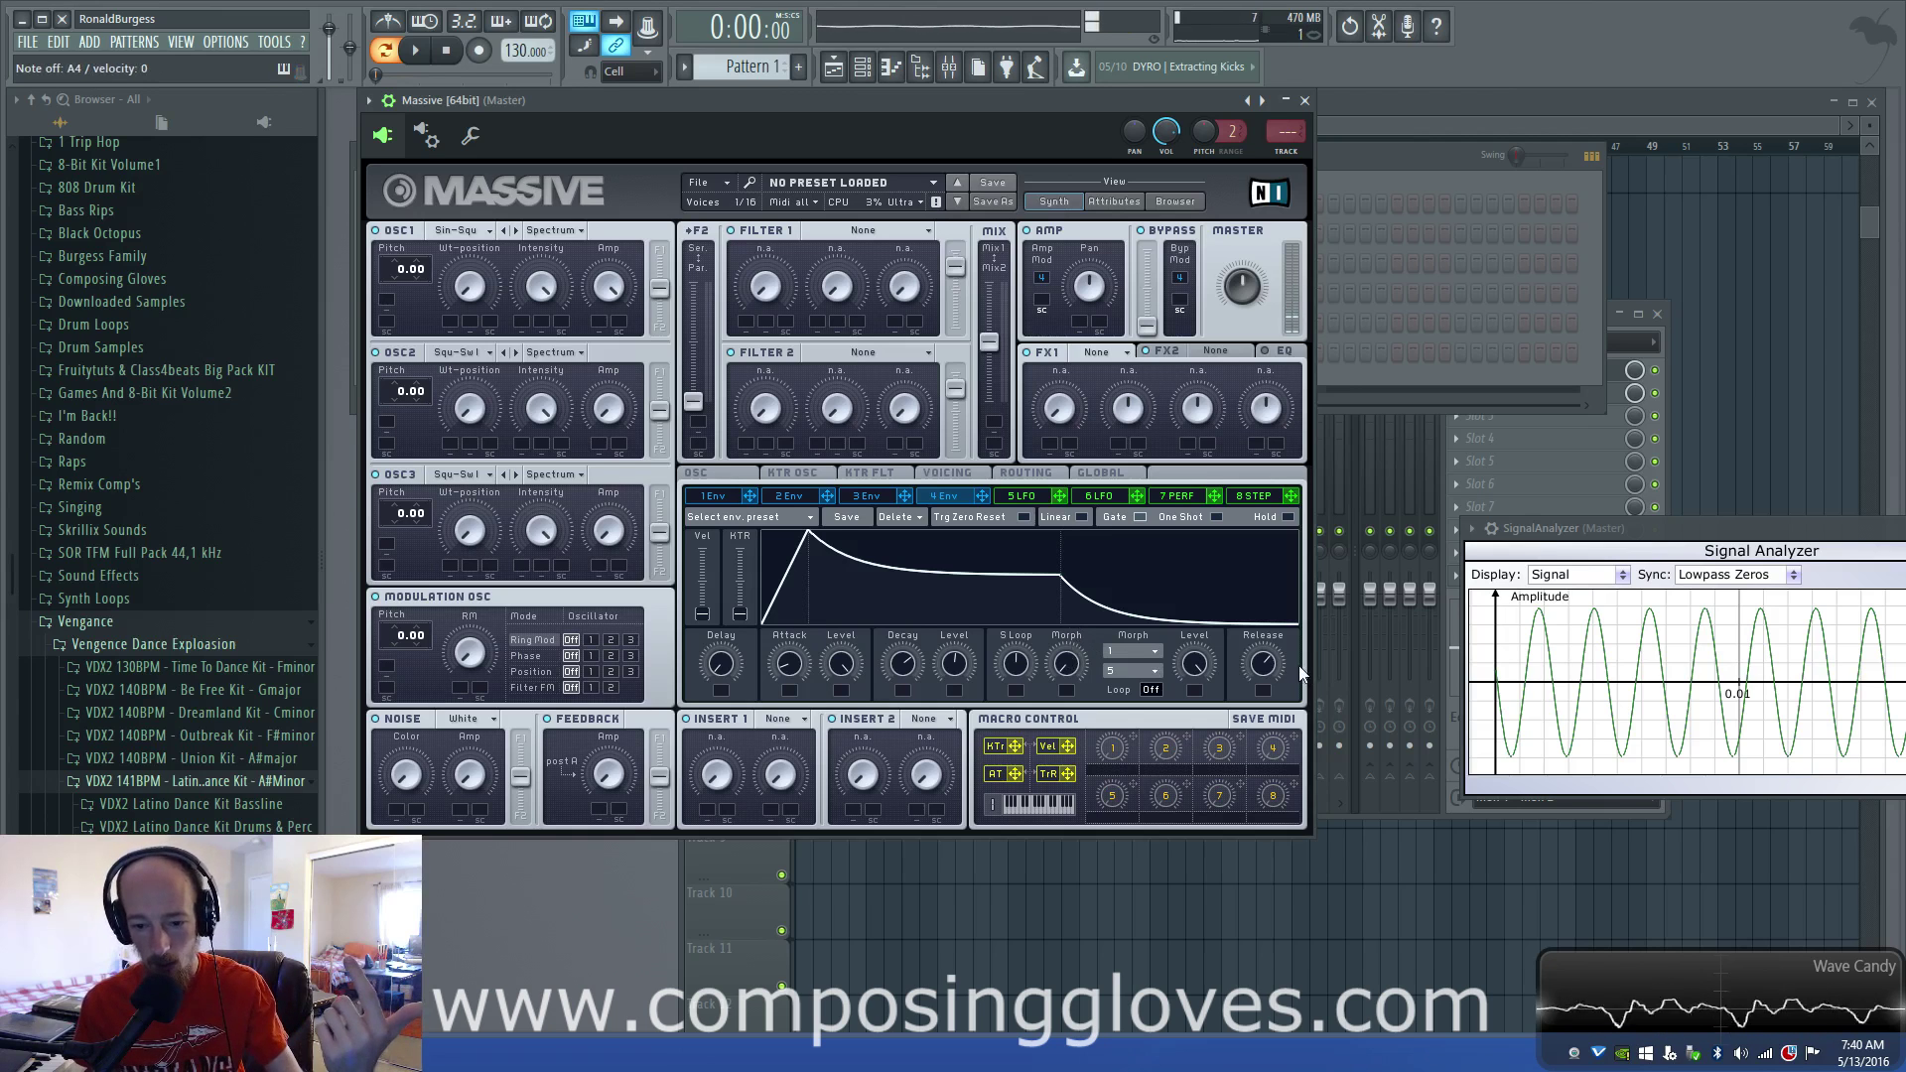
drag(1262, 663, 1233, 331)
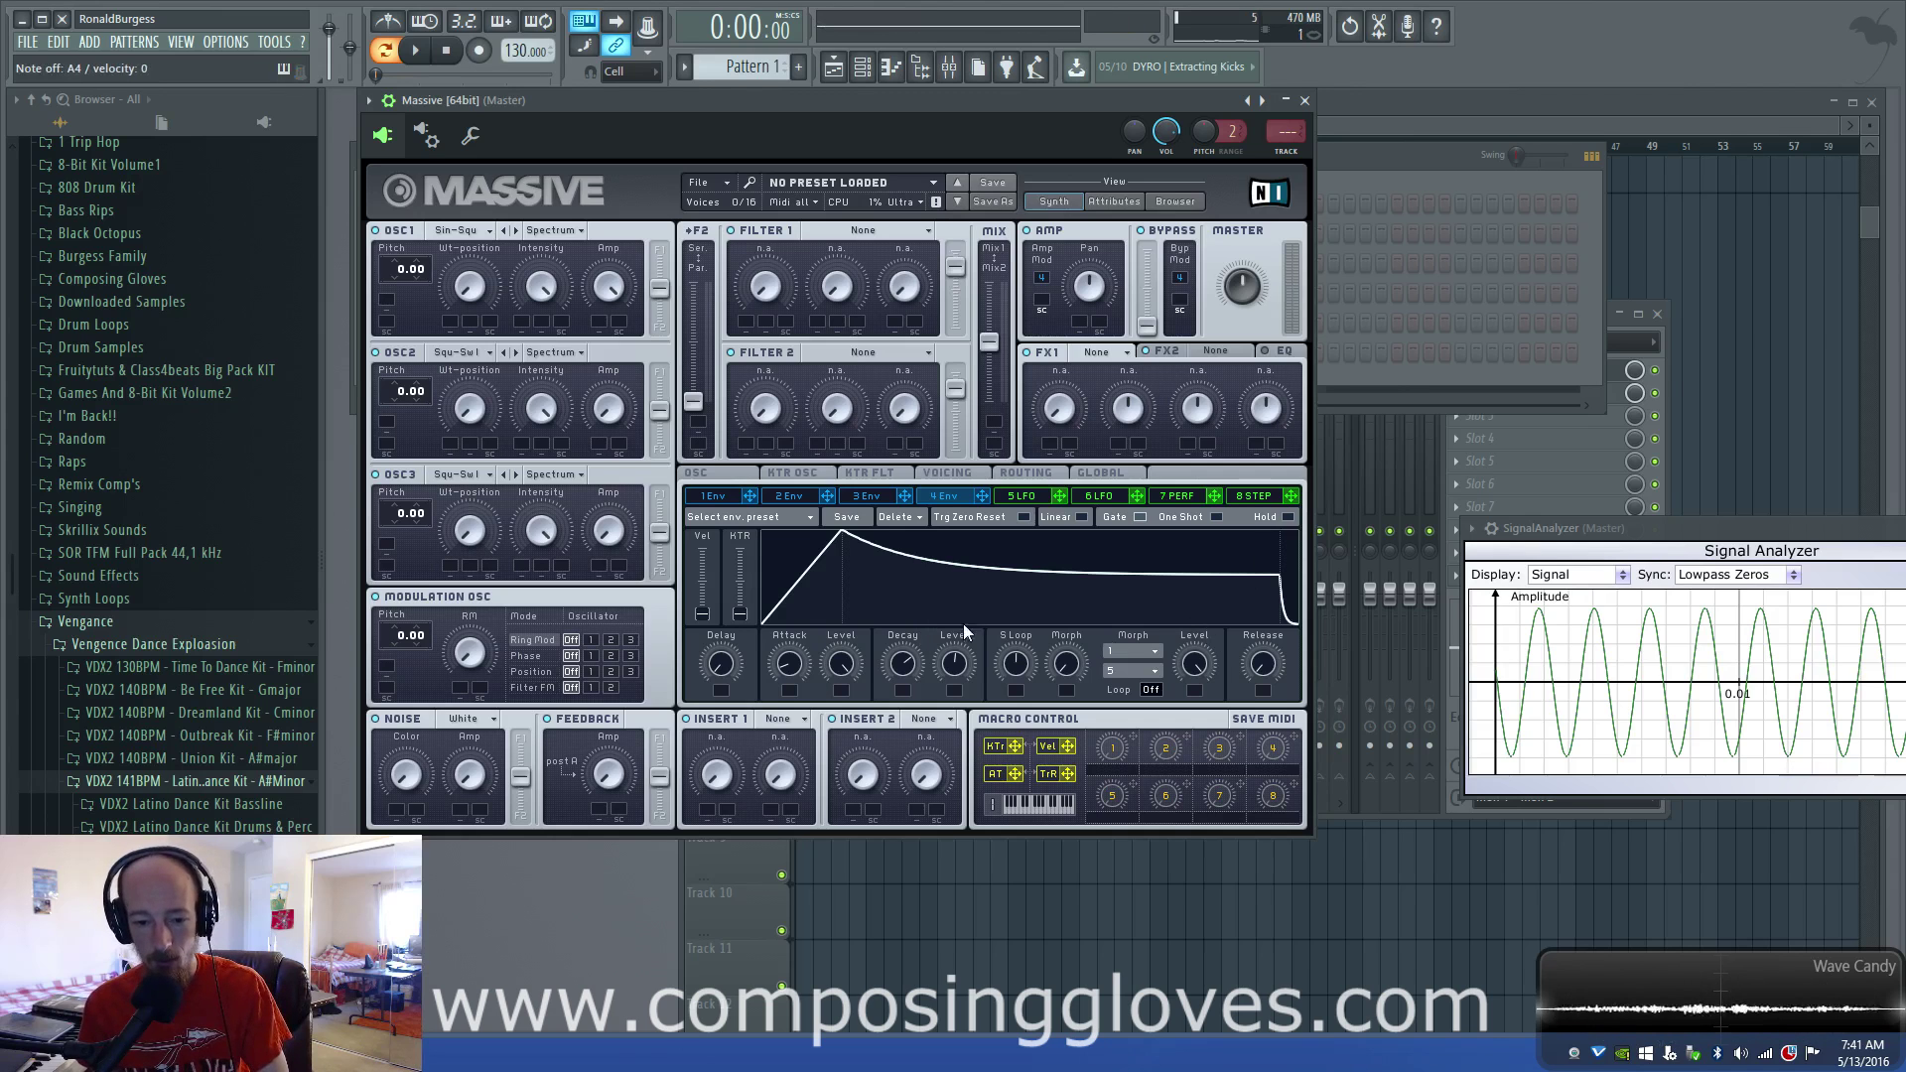
drag(1253, 673, 1264, 635)
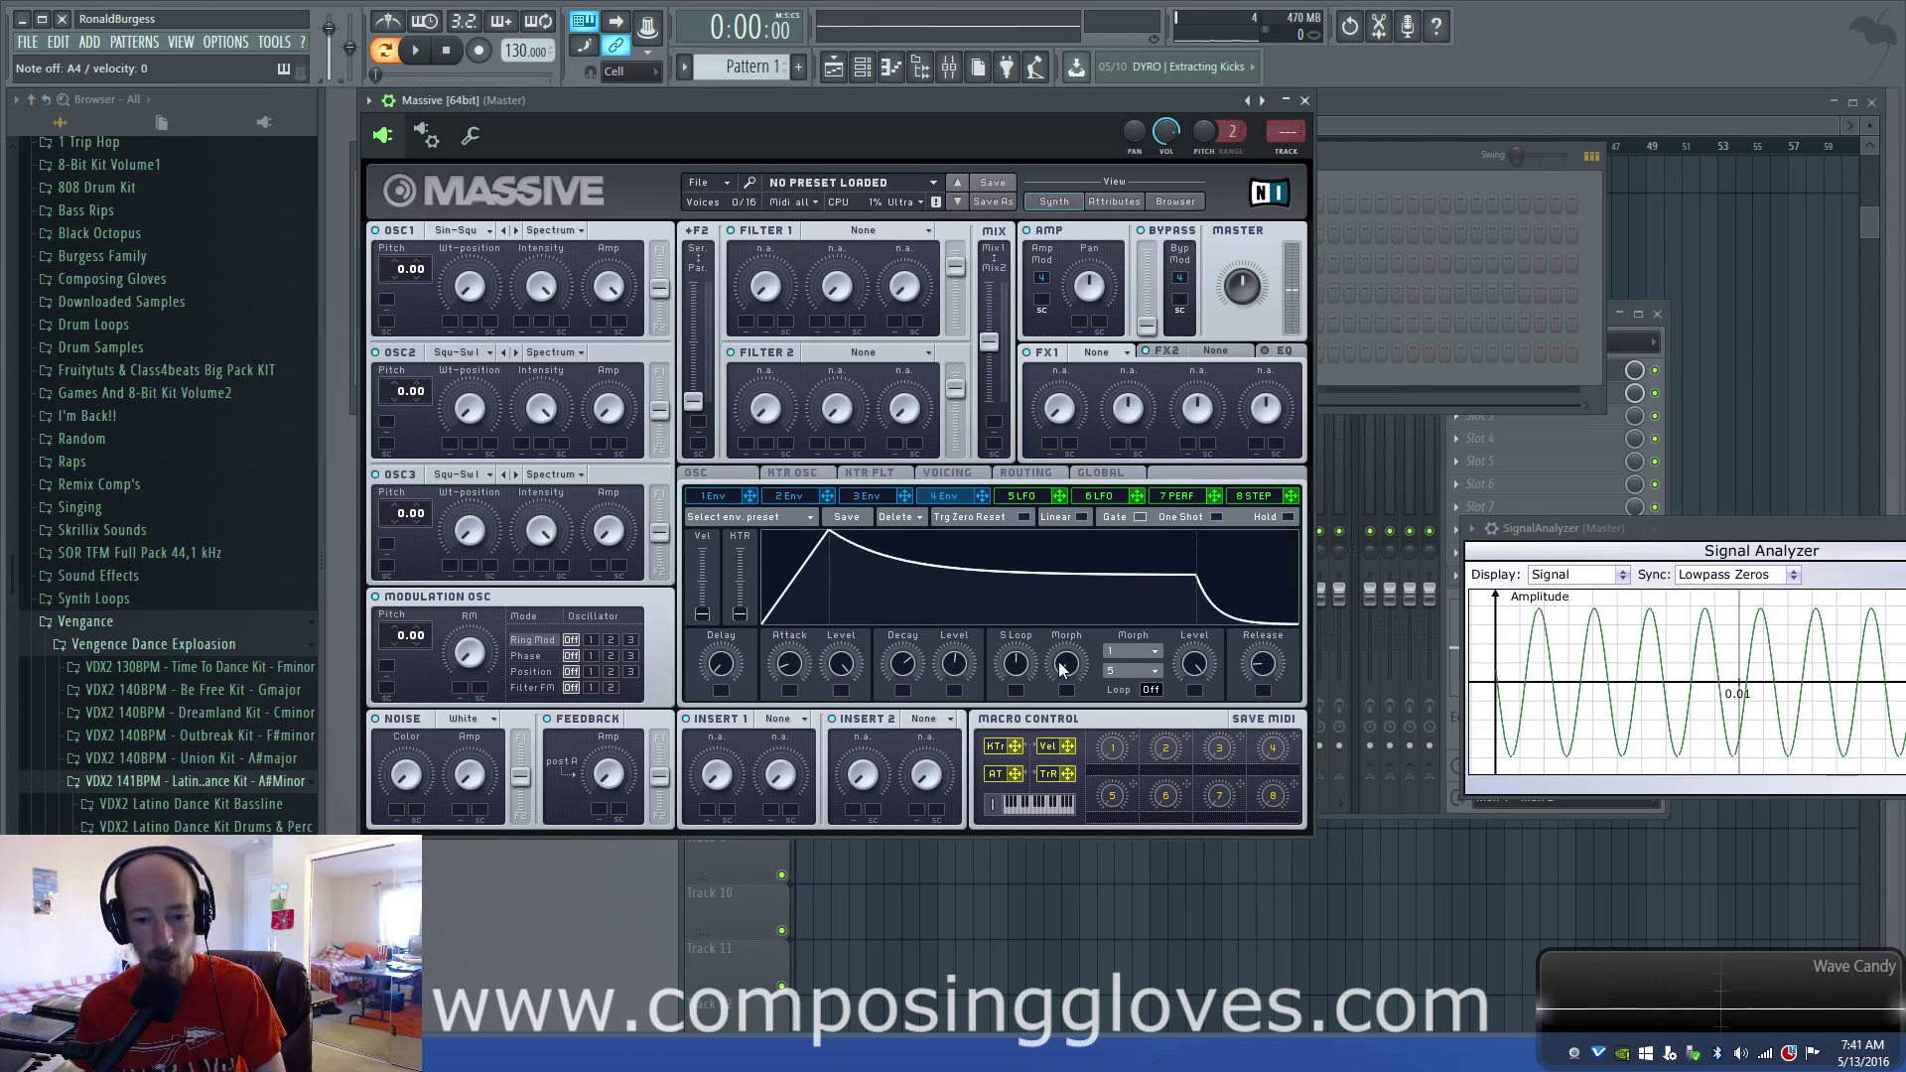
- Raise envelope 4's decay level to its maximum for a full sustain, and drop it to 0
drag(941, 663, 959, 568)
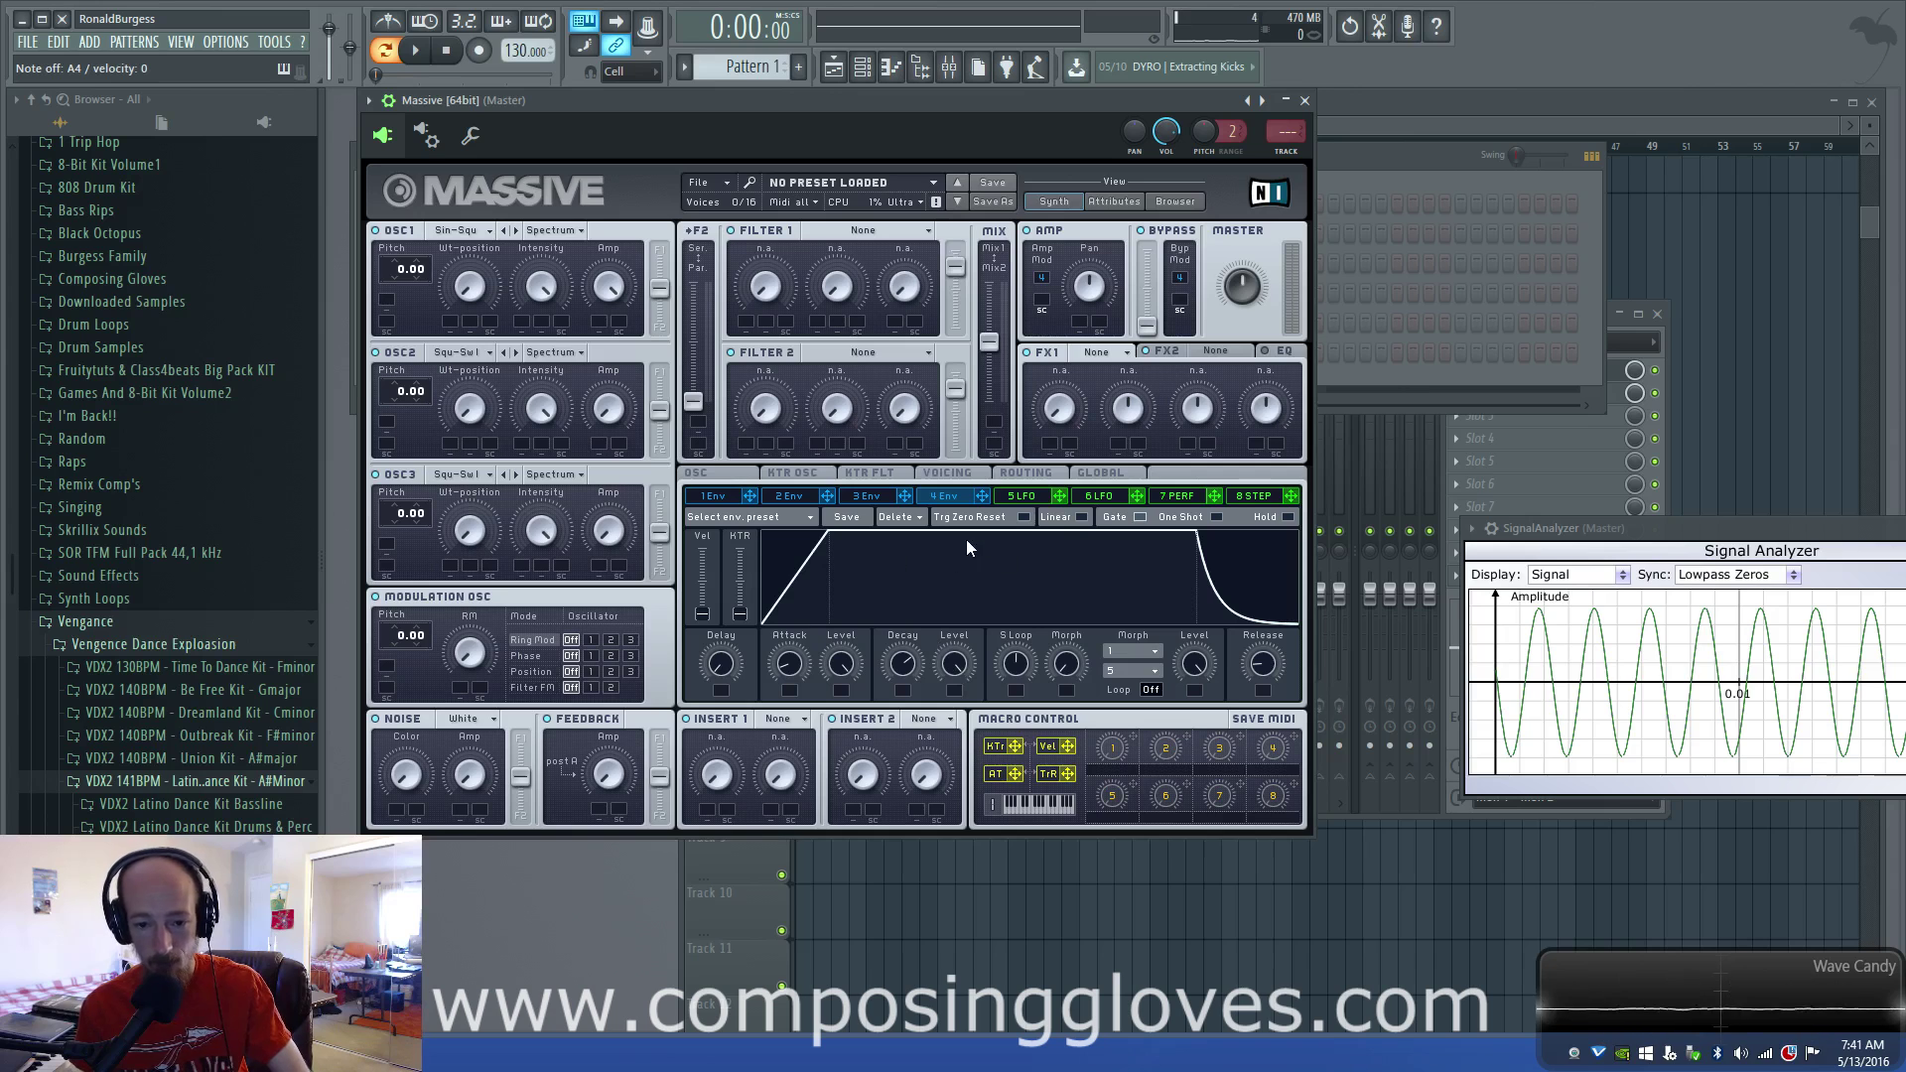
drag(954, 663, 973, 927)
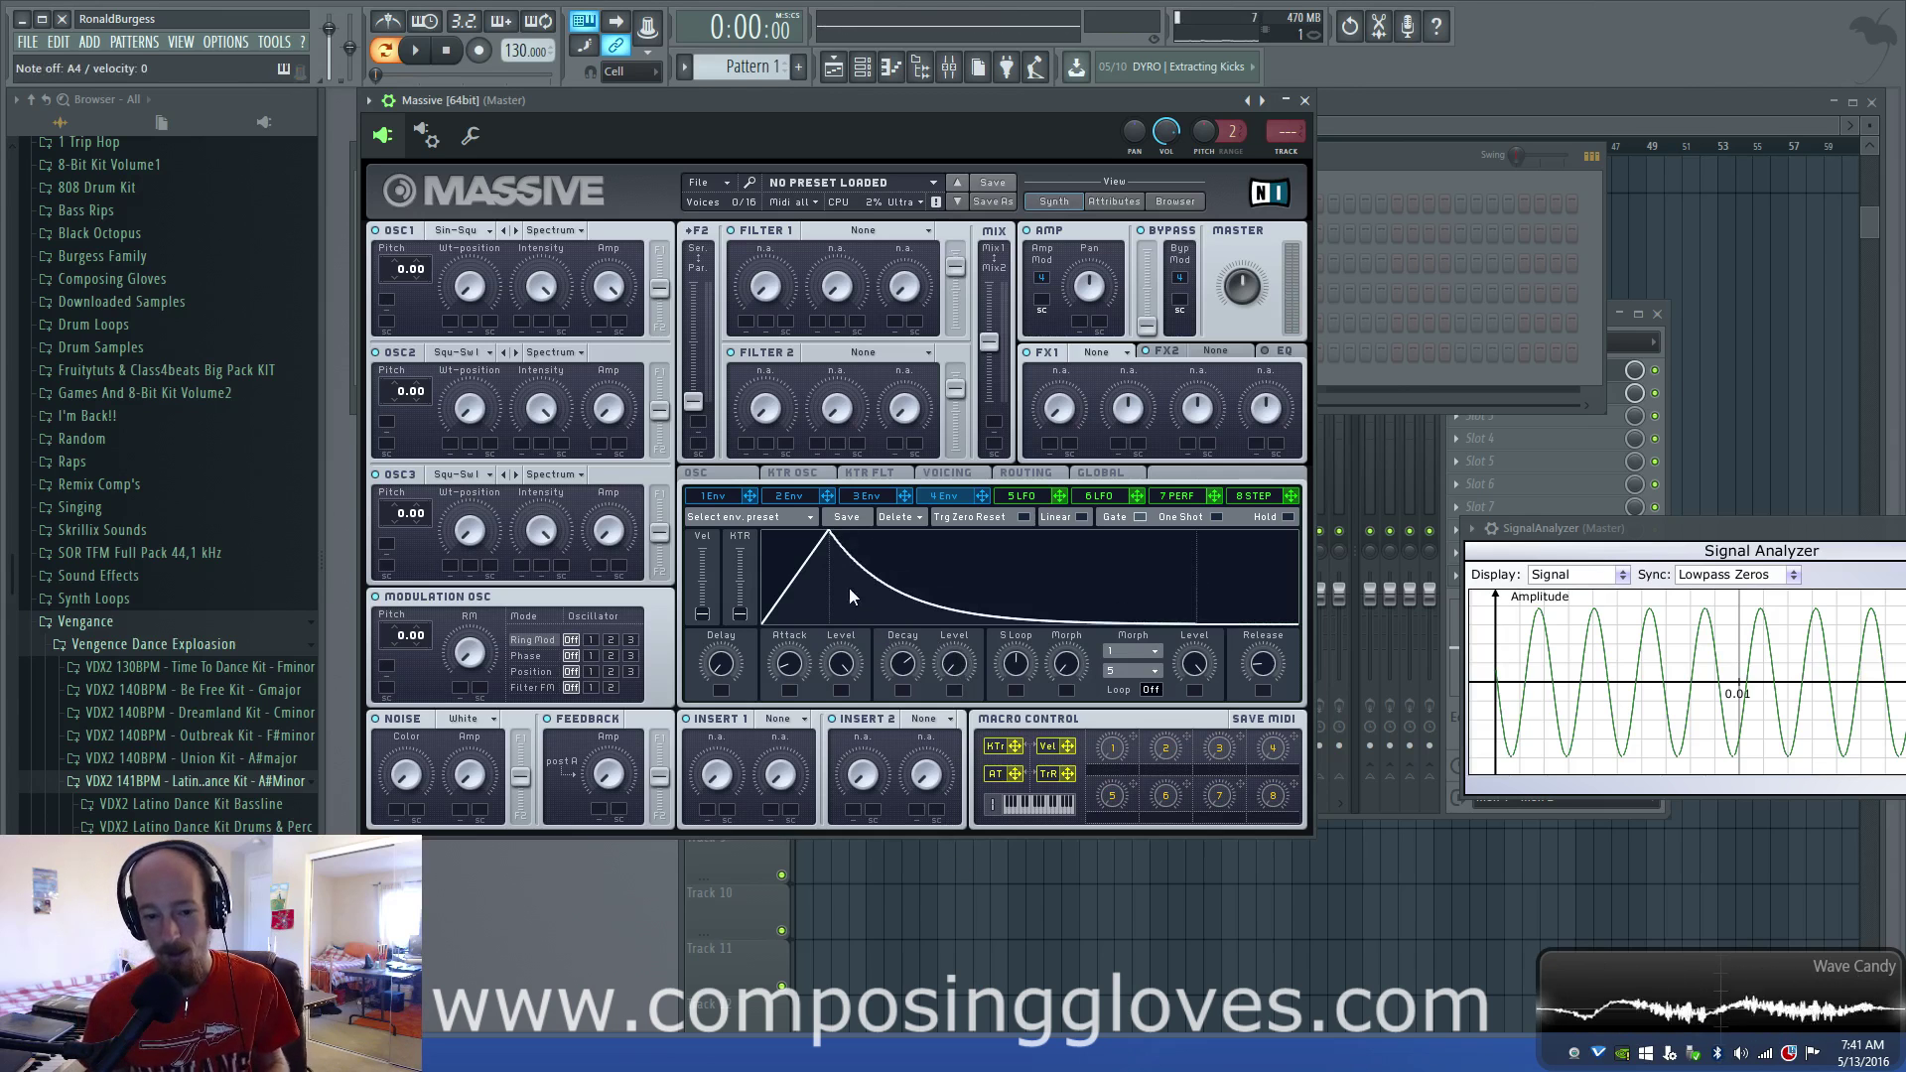
- Bring the Kick sampler window forward, compare its sample and envelope settings, and disable its volume envelope
click(920, 67)
click(861, 99)
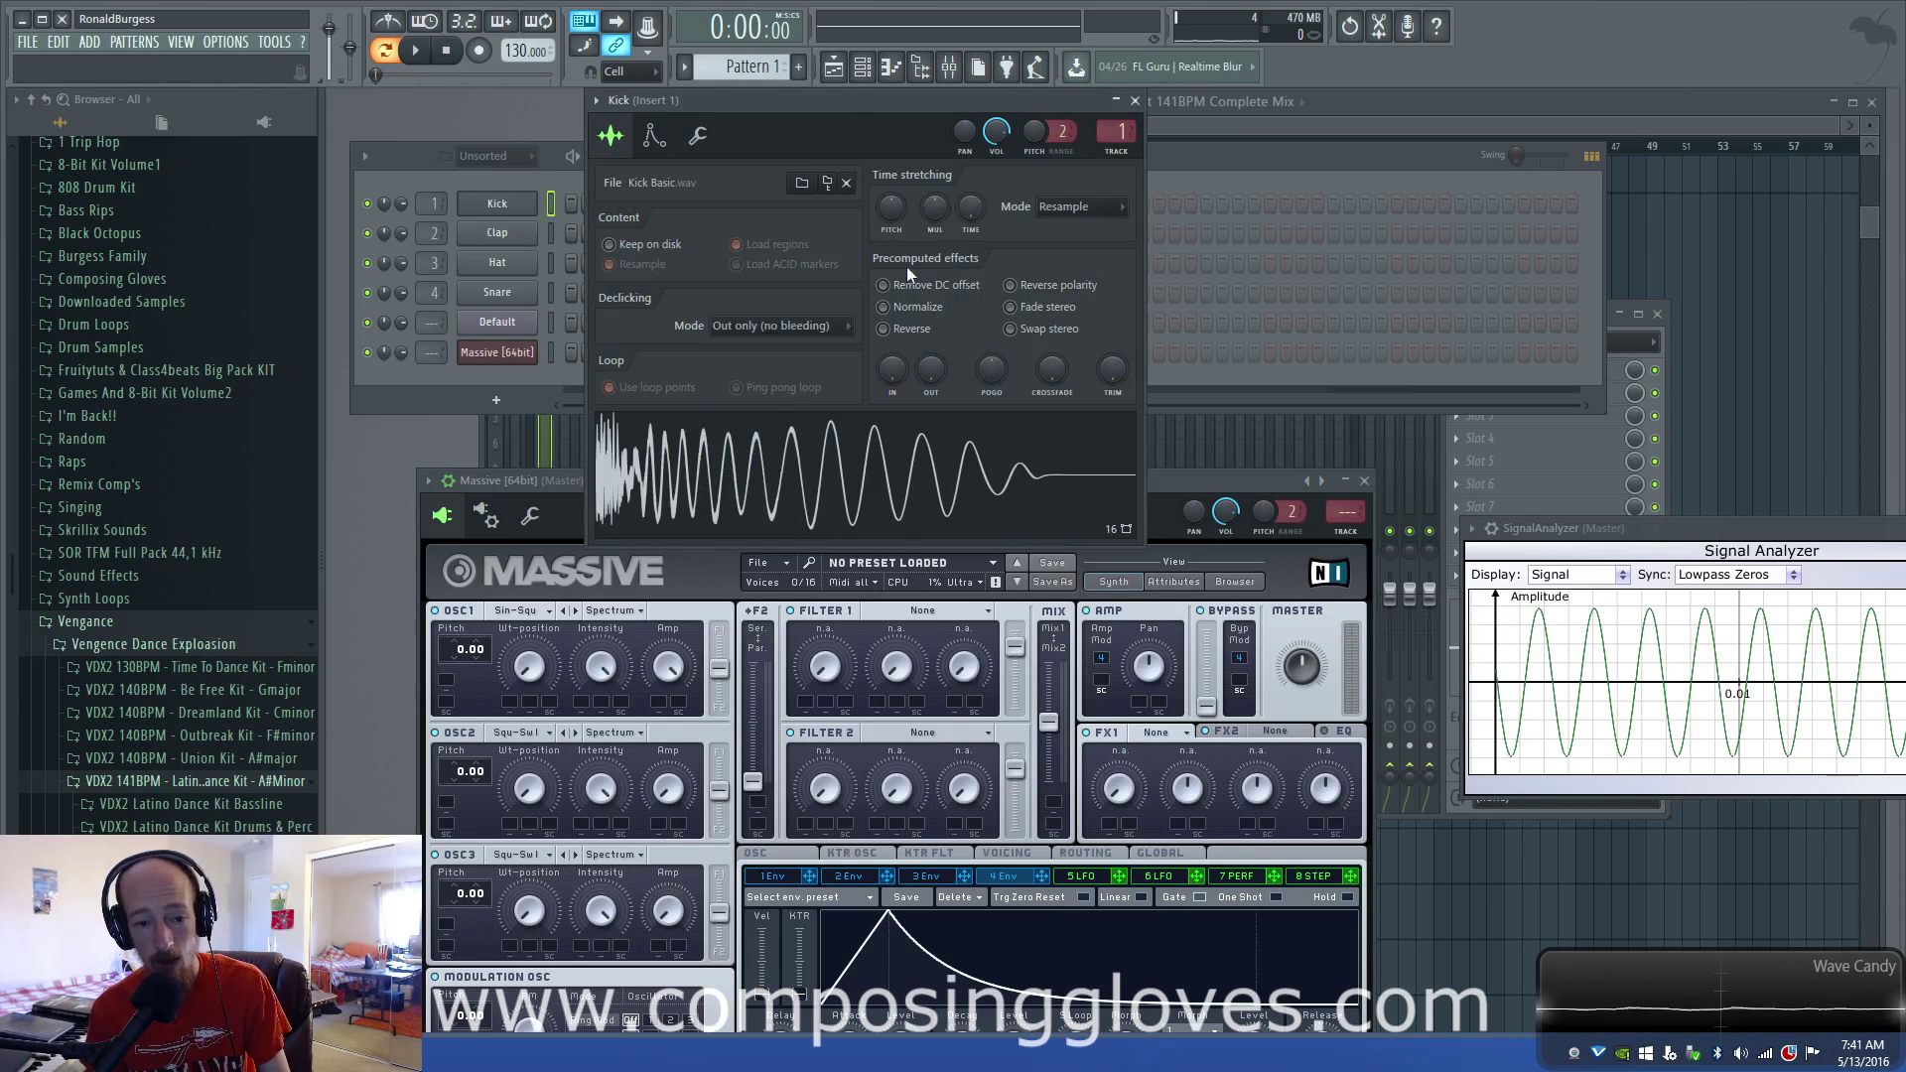
click(653, 135)
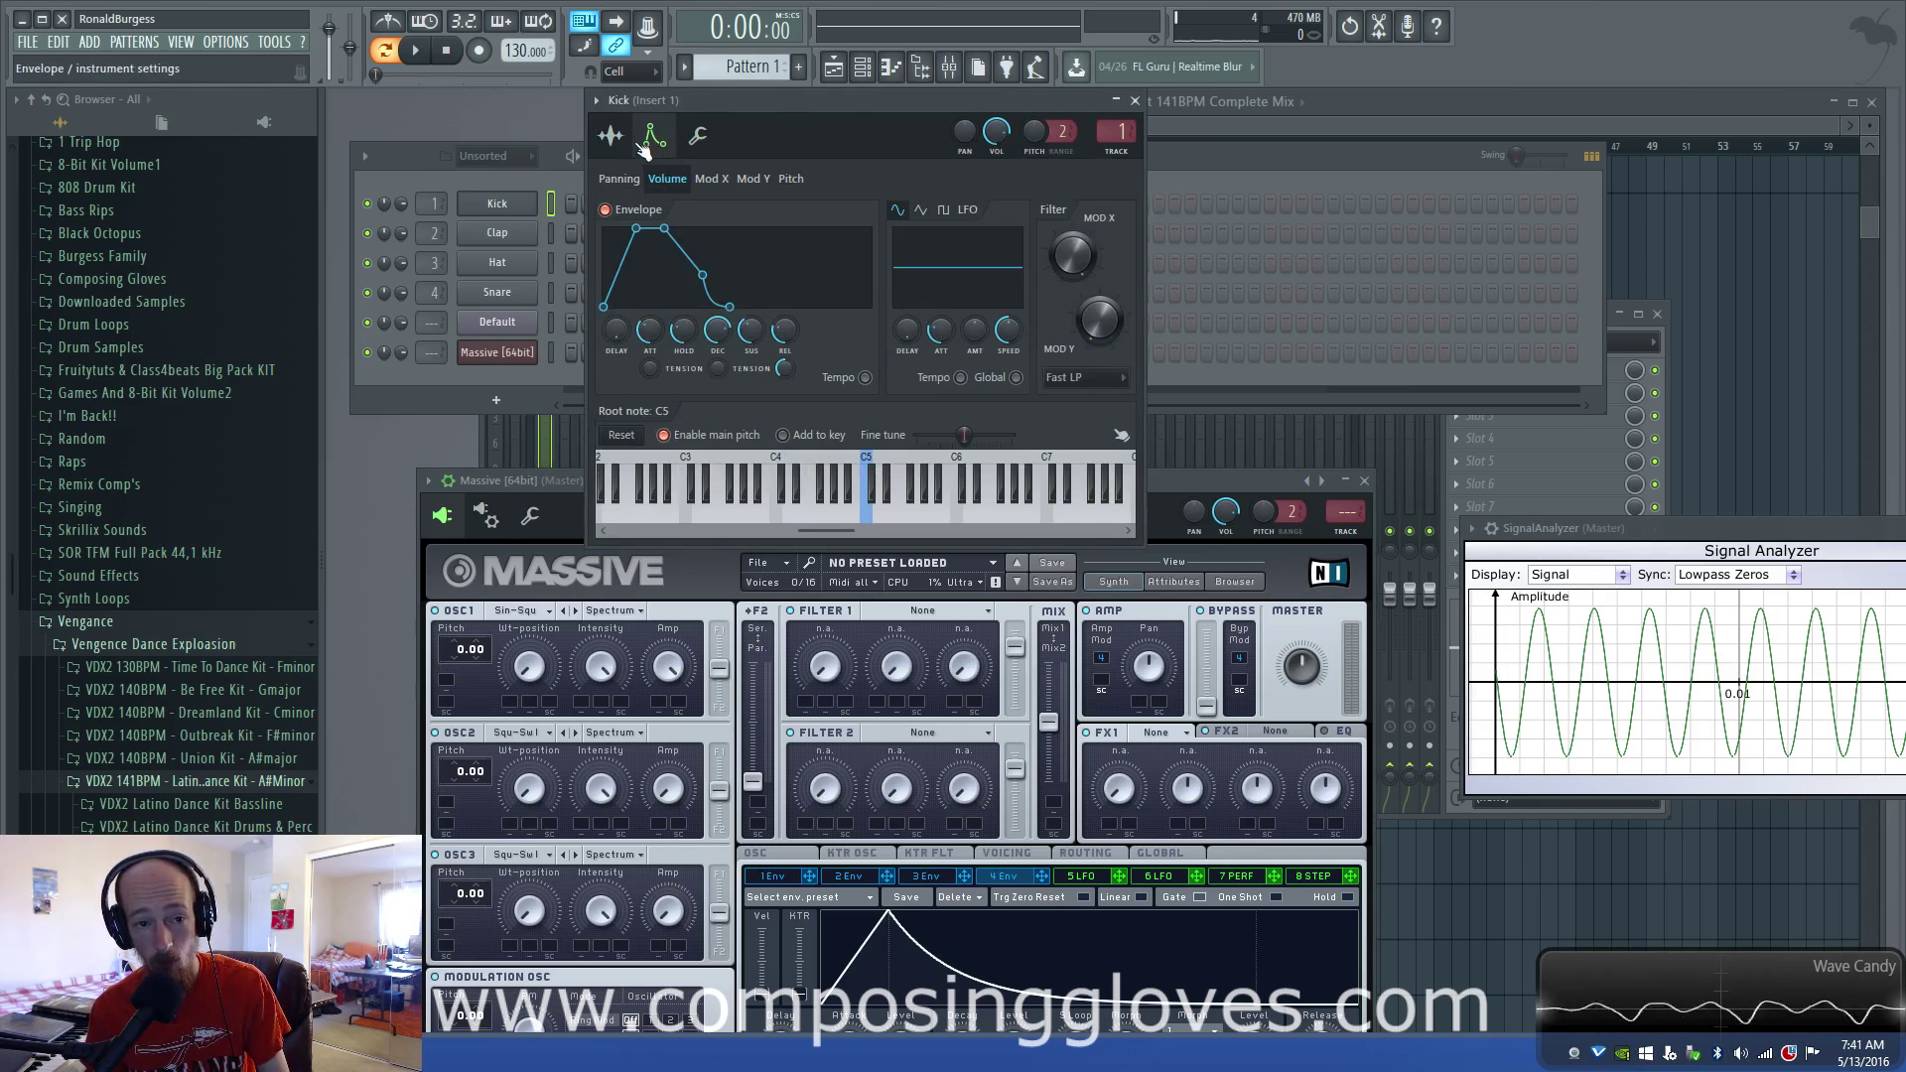
click(611, 135)
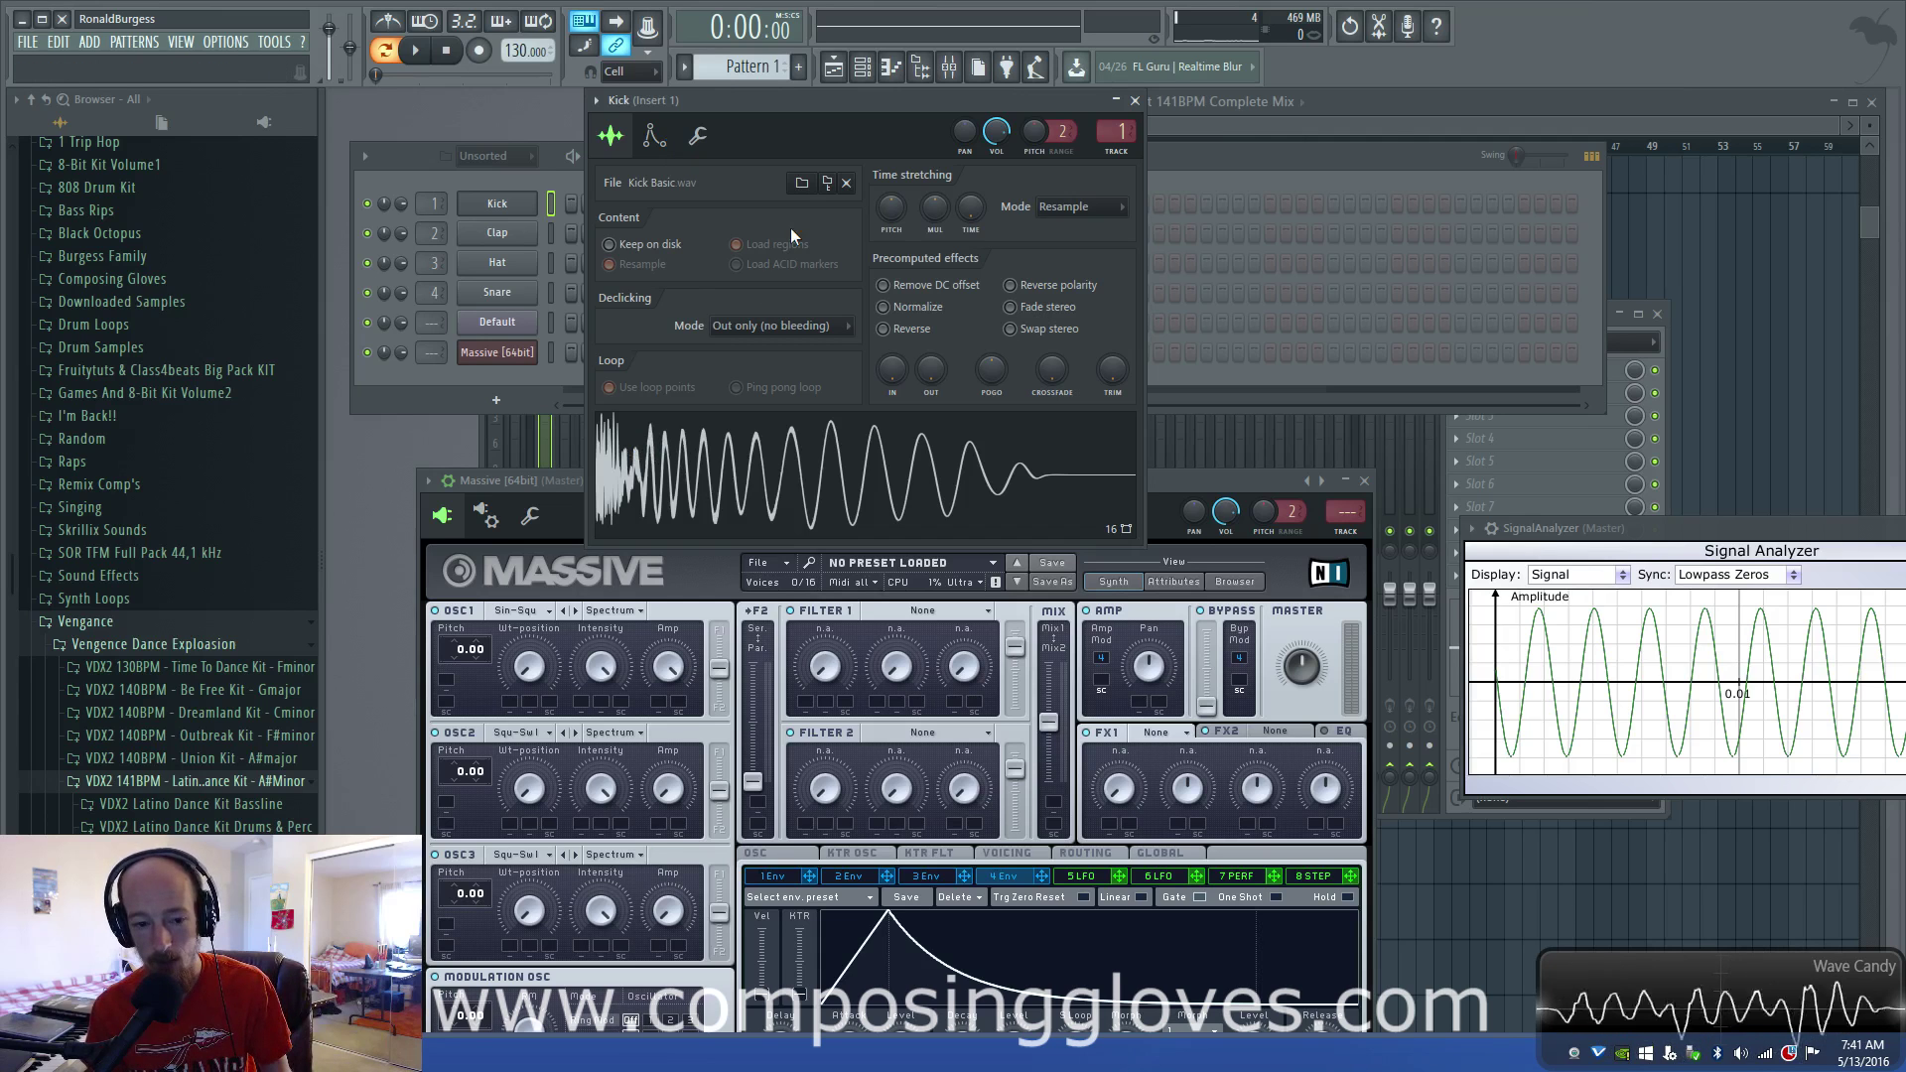
click(653, 135)
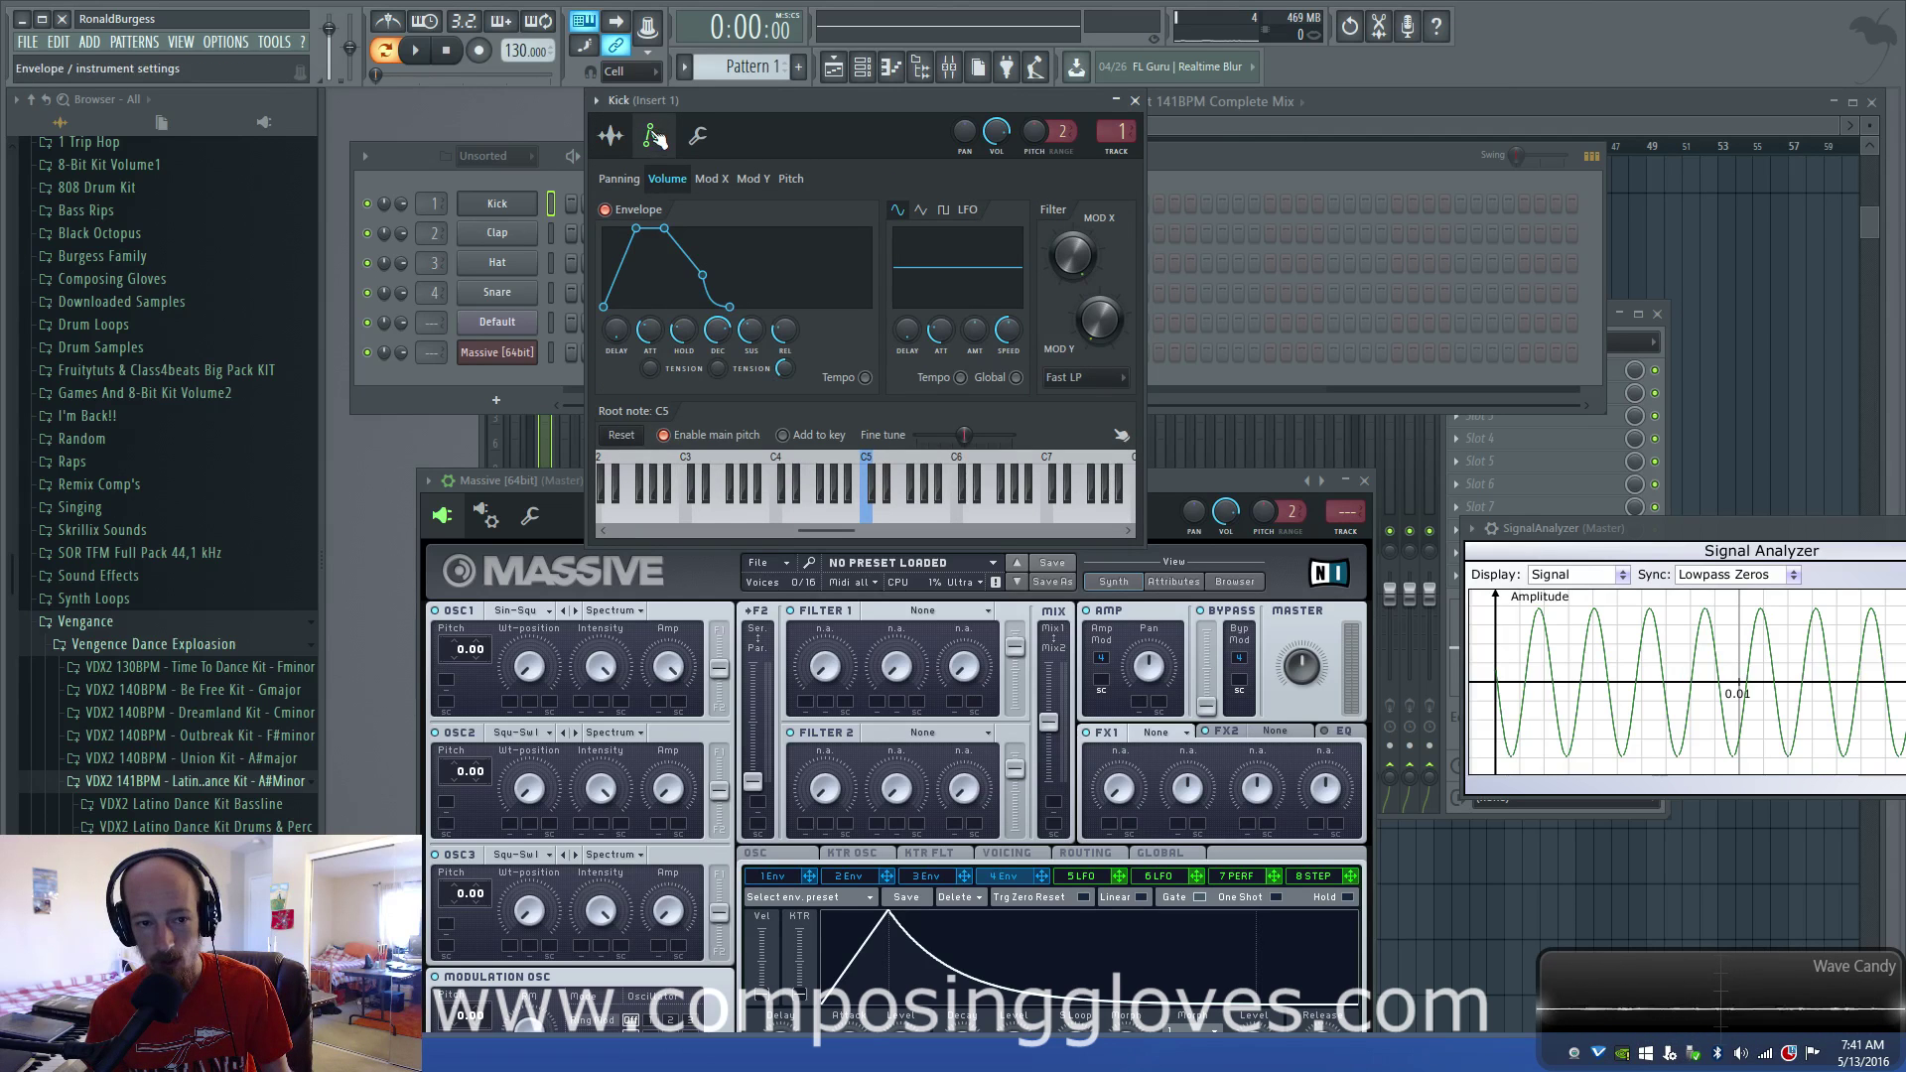
click(605, 209)
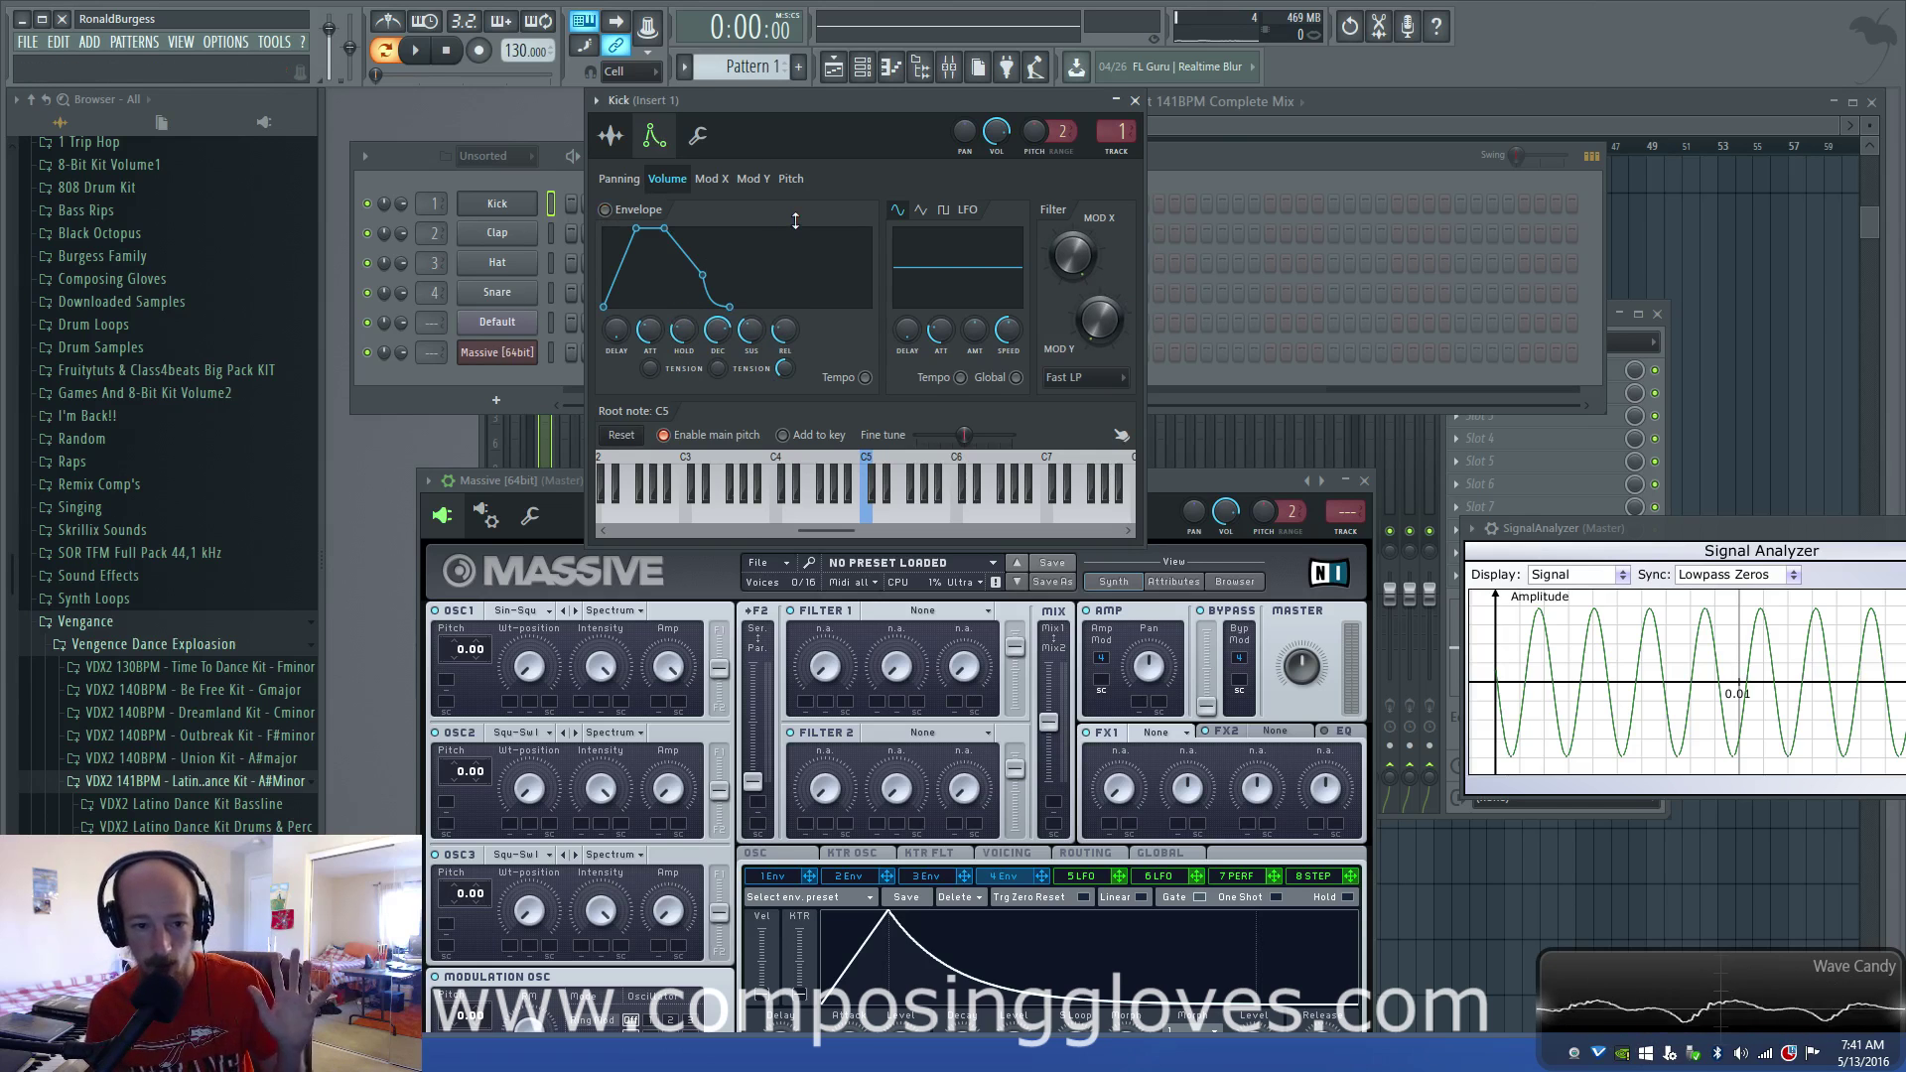
- Try the precomputed fade-out and fade-in on the Kick sample, and return both to zero
click(610, 135)
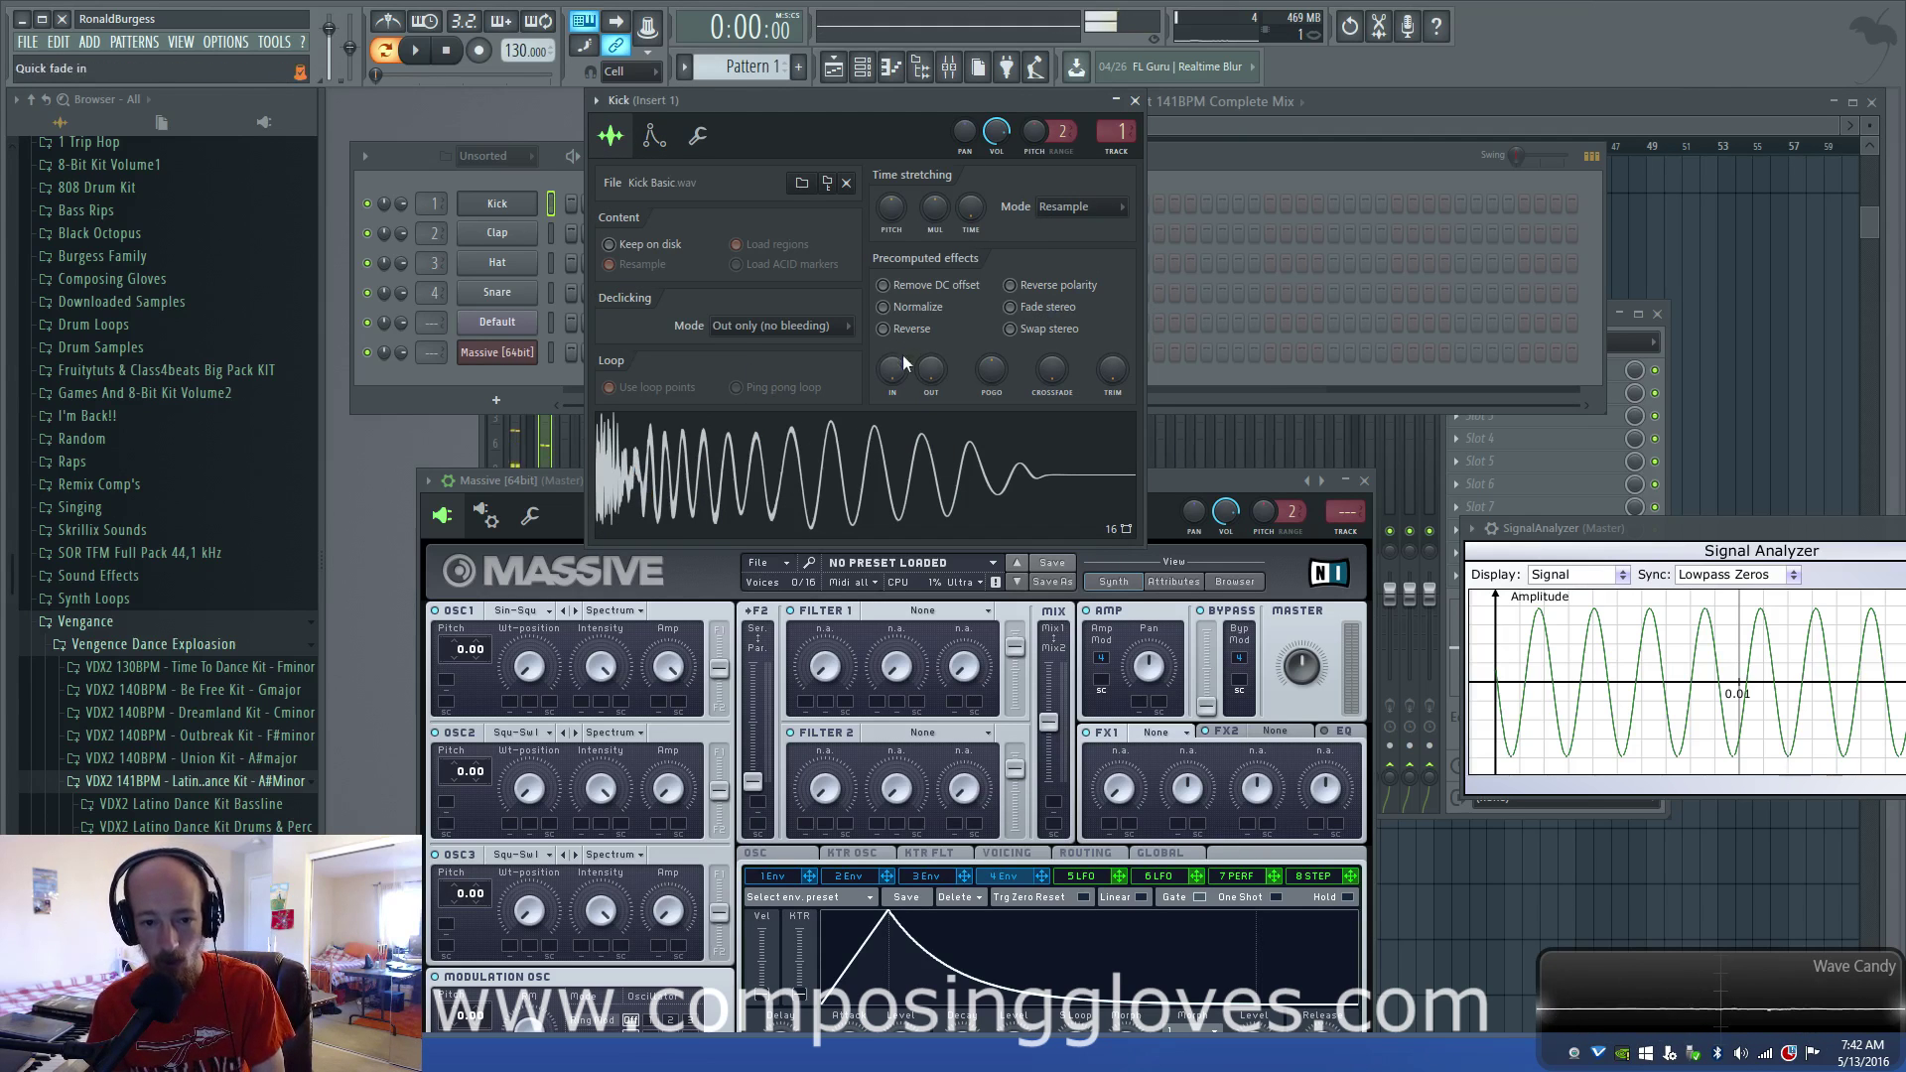
mouse_move(930, 369)
mouse_down()
mouse_move(930, 331)
mouse_move(933, 385)
mouse_up()
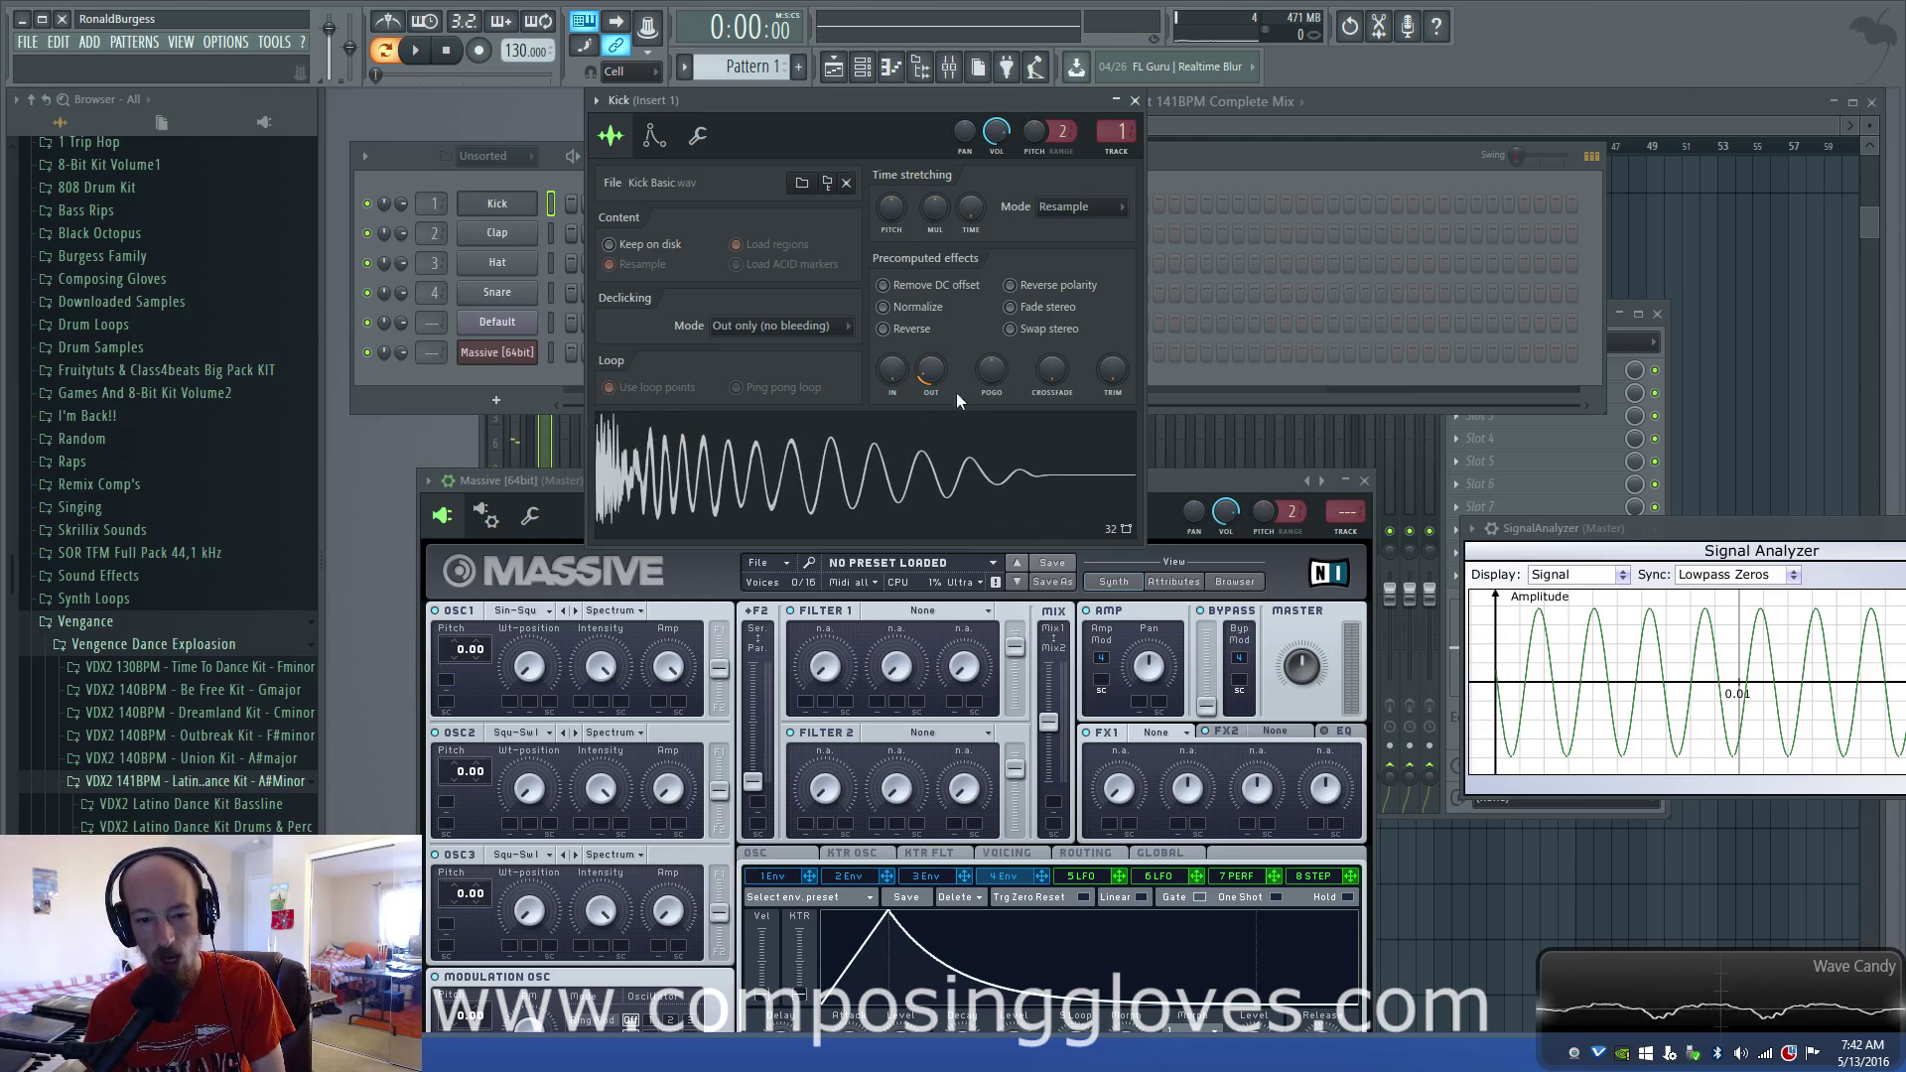
drag(933, 385, 897, 447)
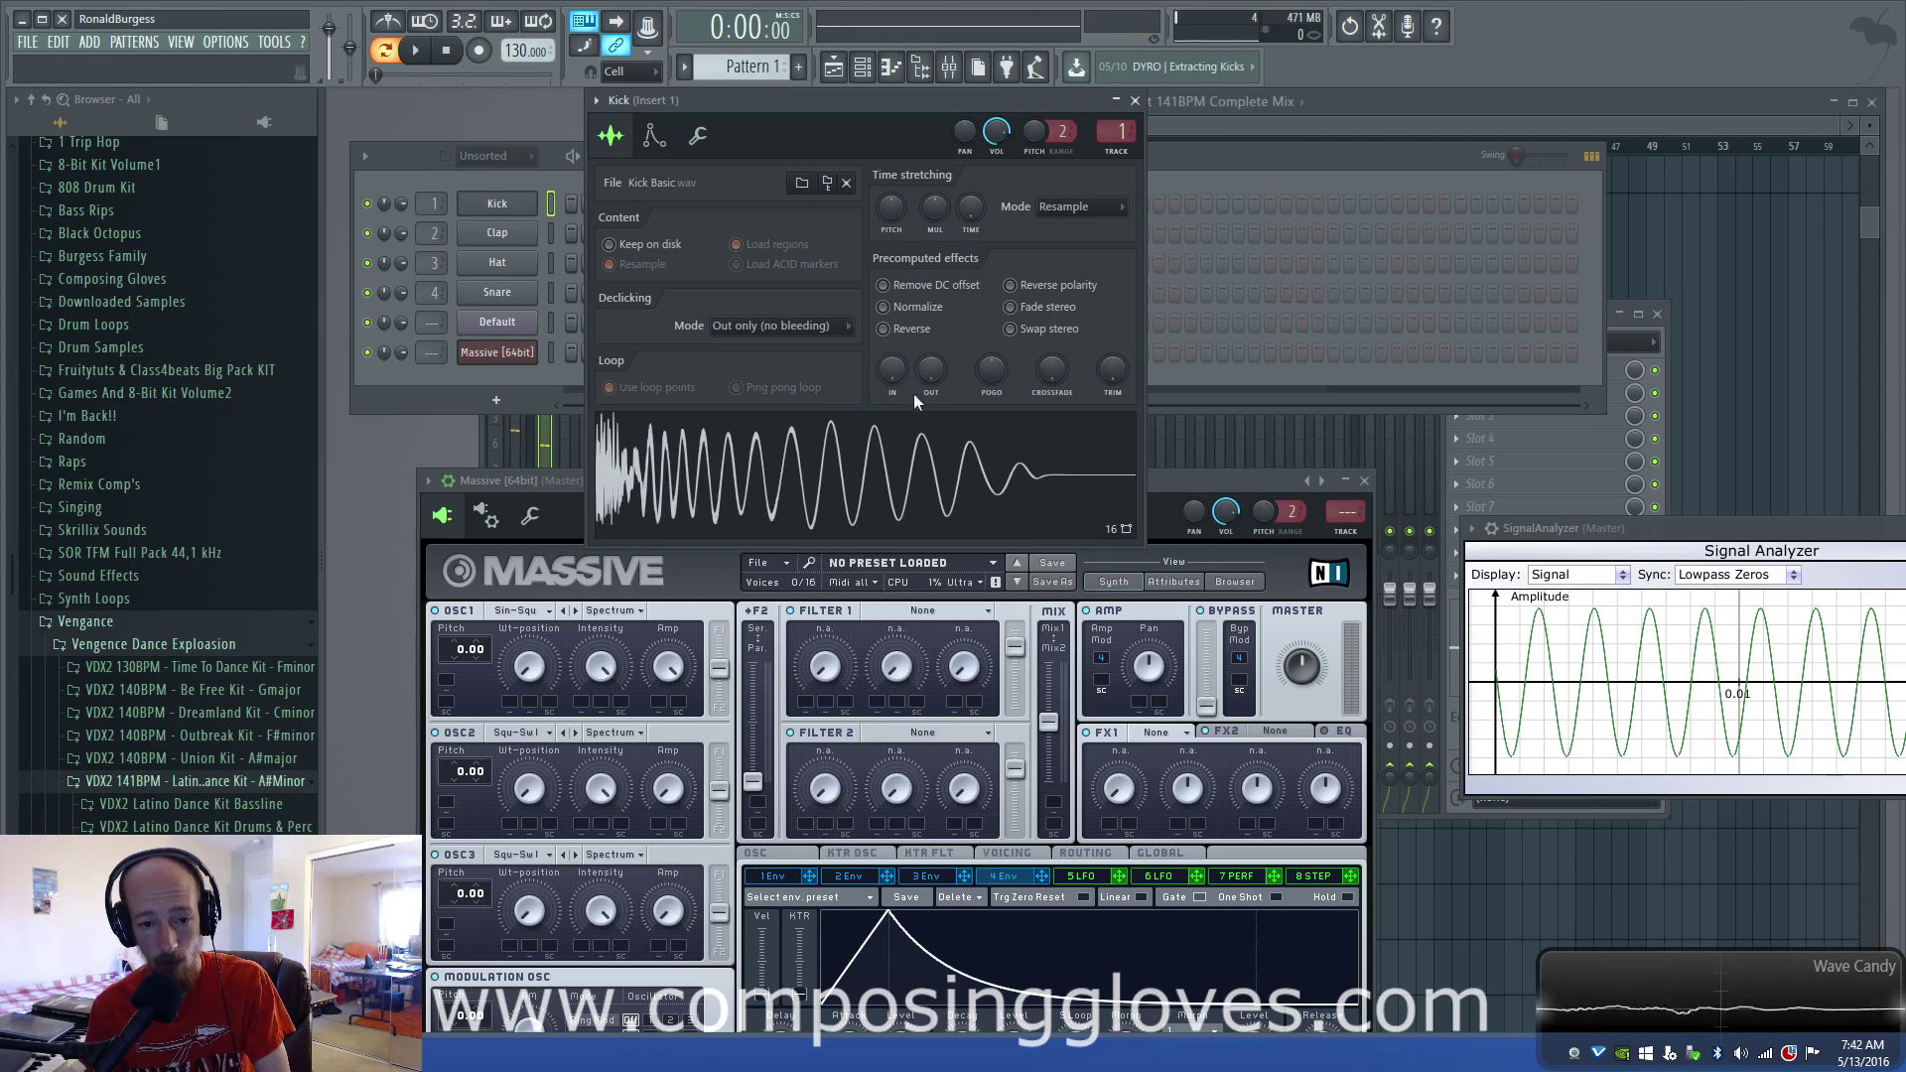
drag(898, 387, 935, 399)
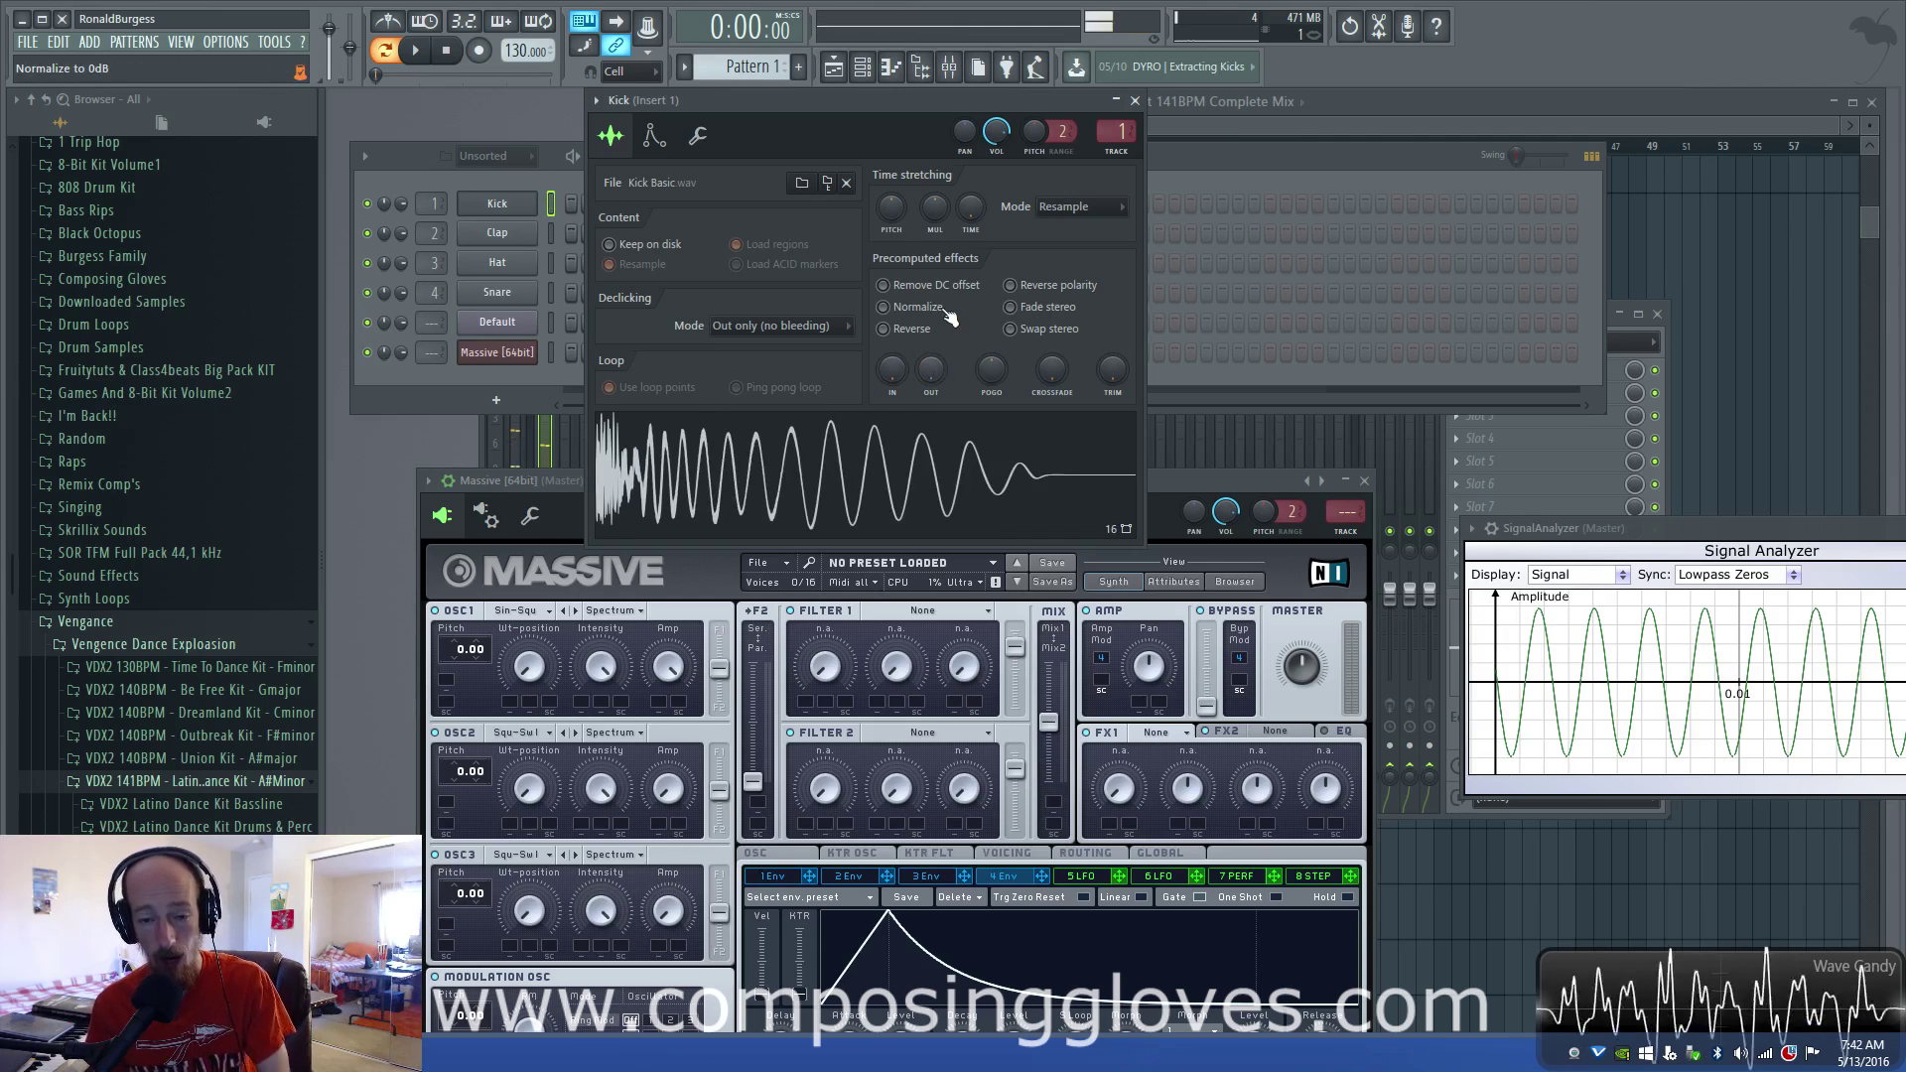
- Open the value options of the Kick sample's fade-out, and switch Normalize on and back off
right_click(931, 369)
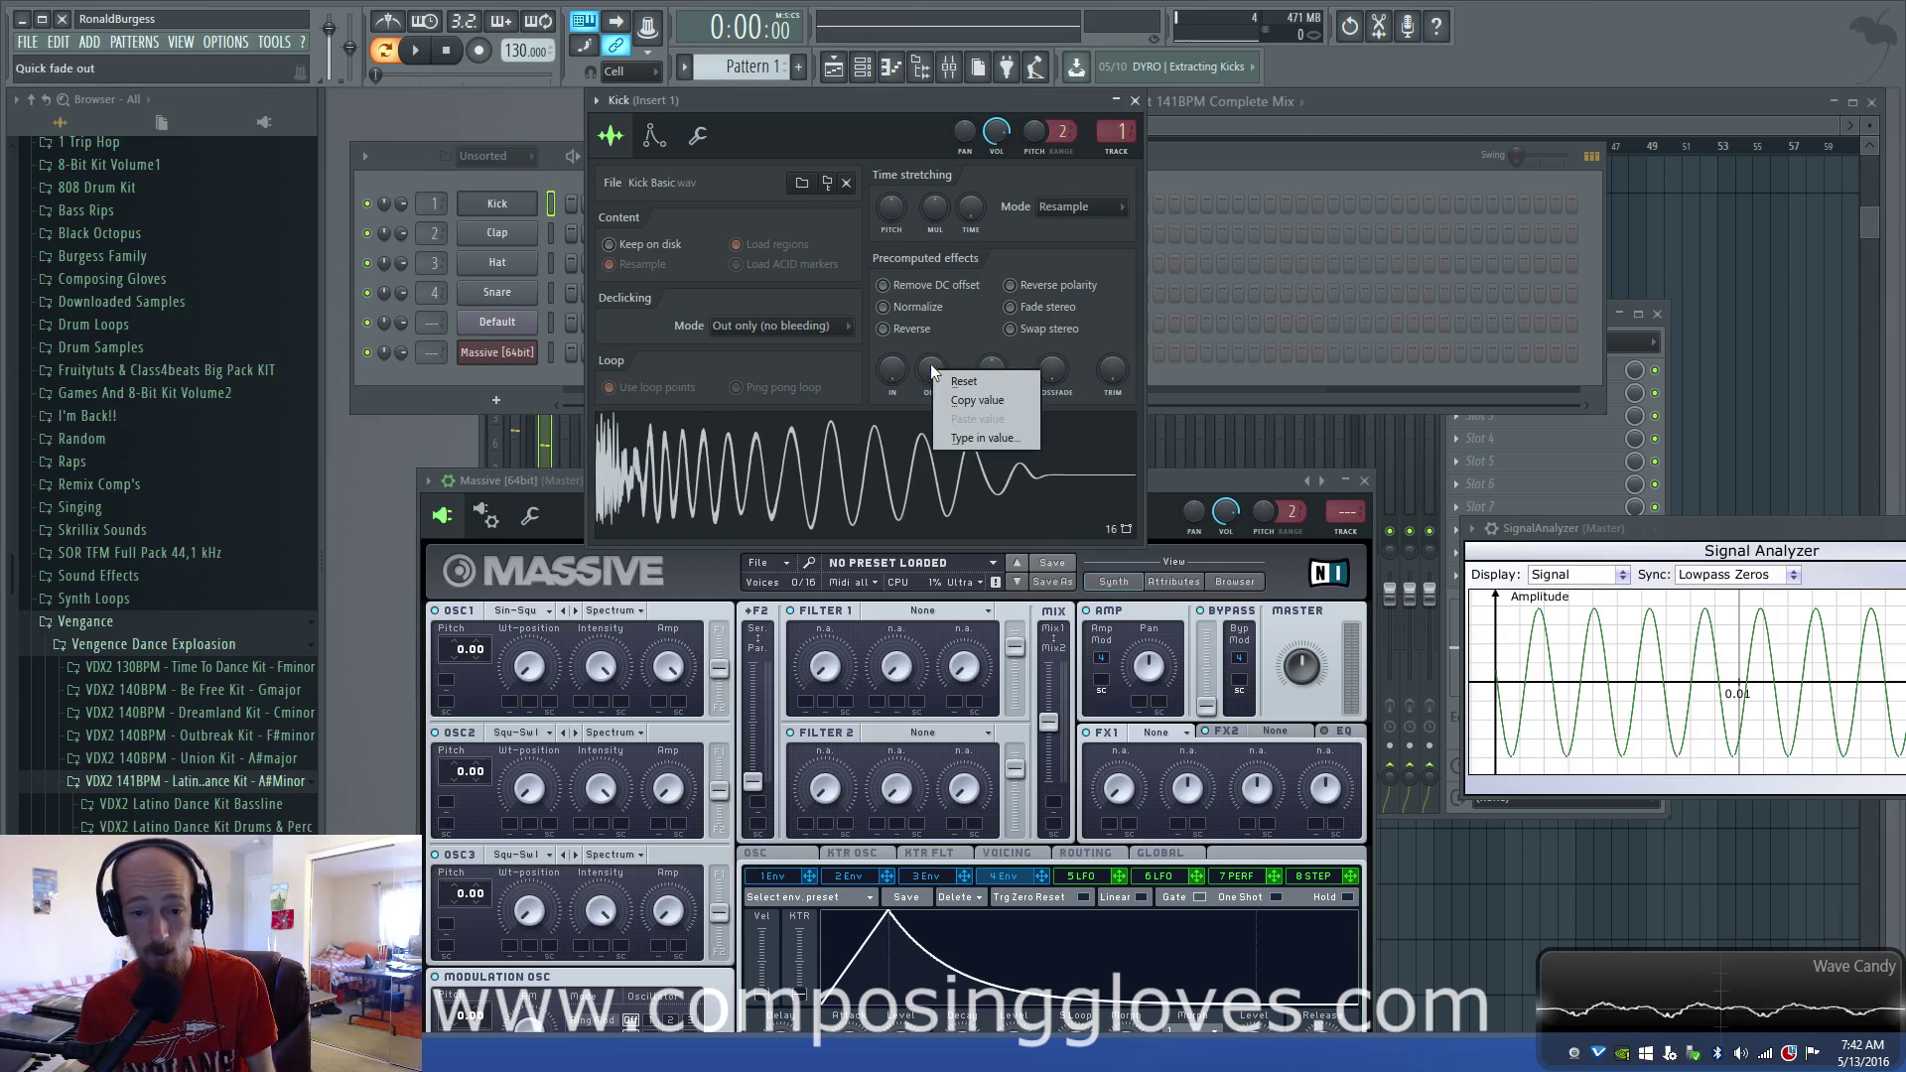
right_click(931, 371)
right_click(931, 372)
click(969, 320)
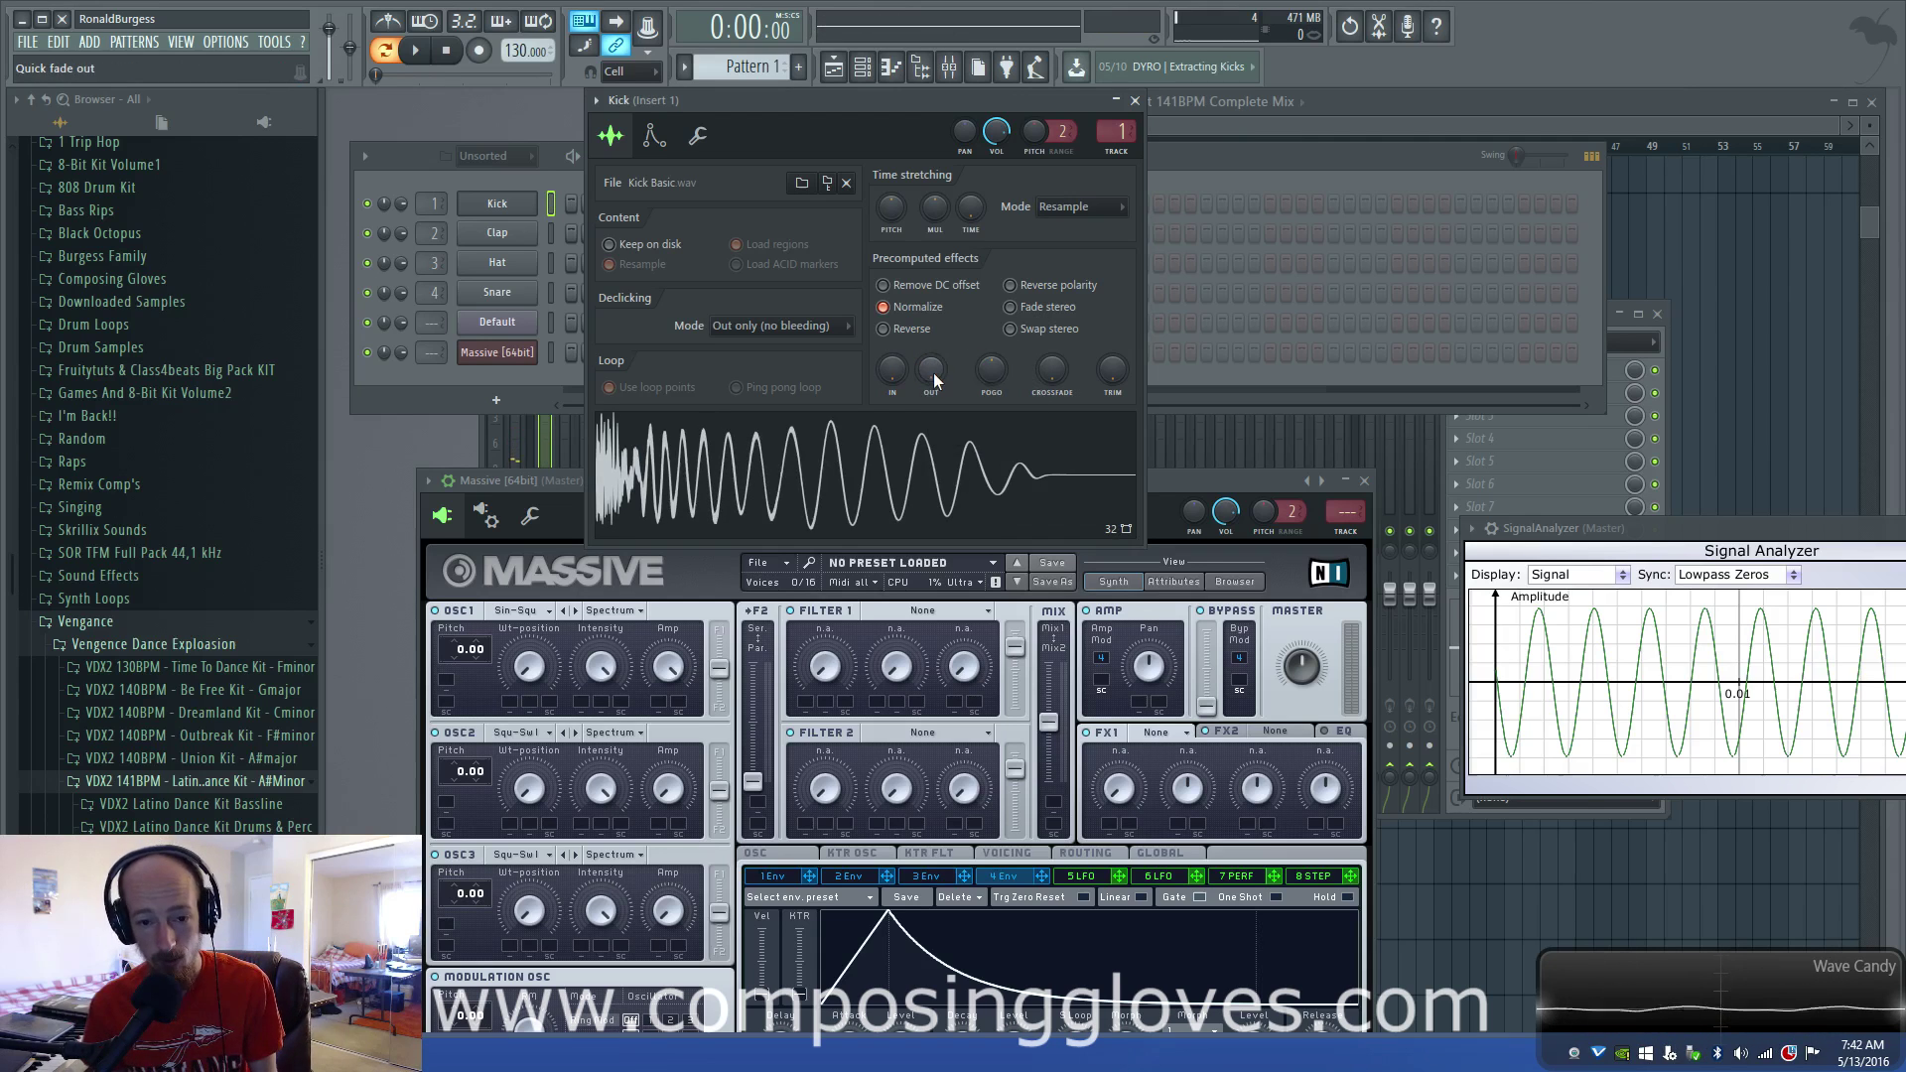
right_click(933, 373)
click(917, 359)
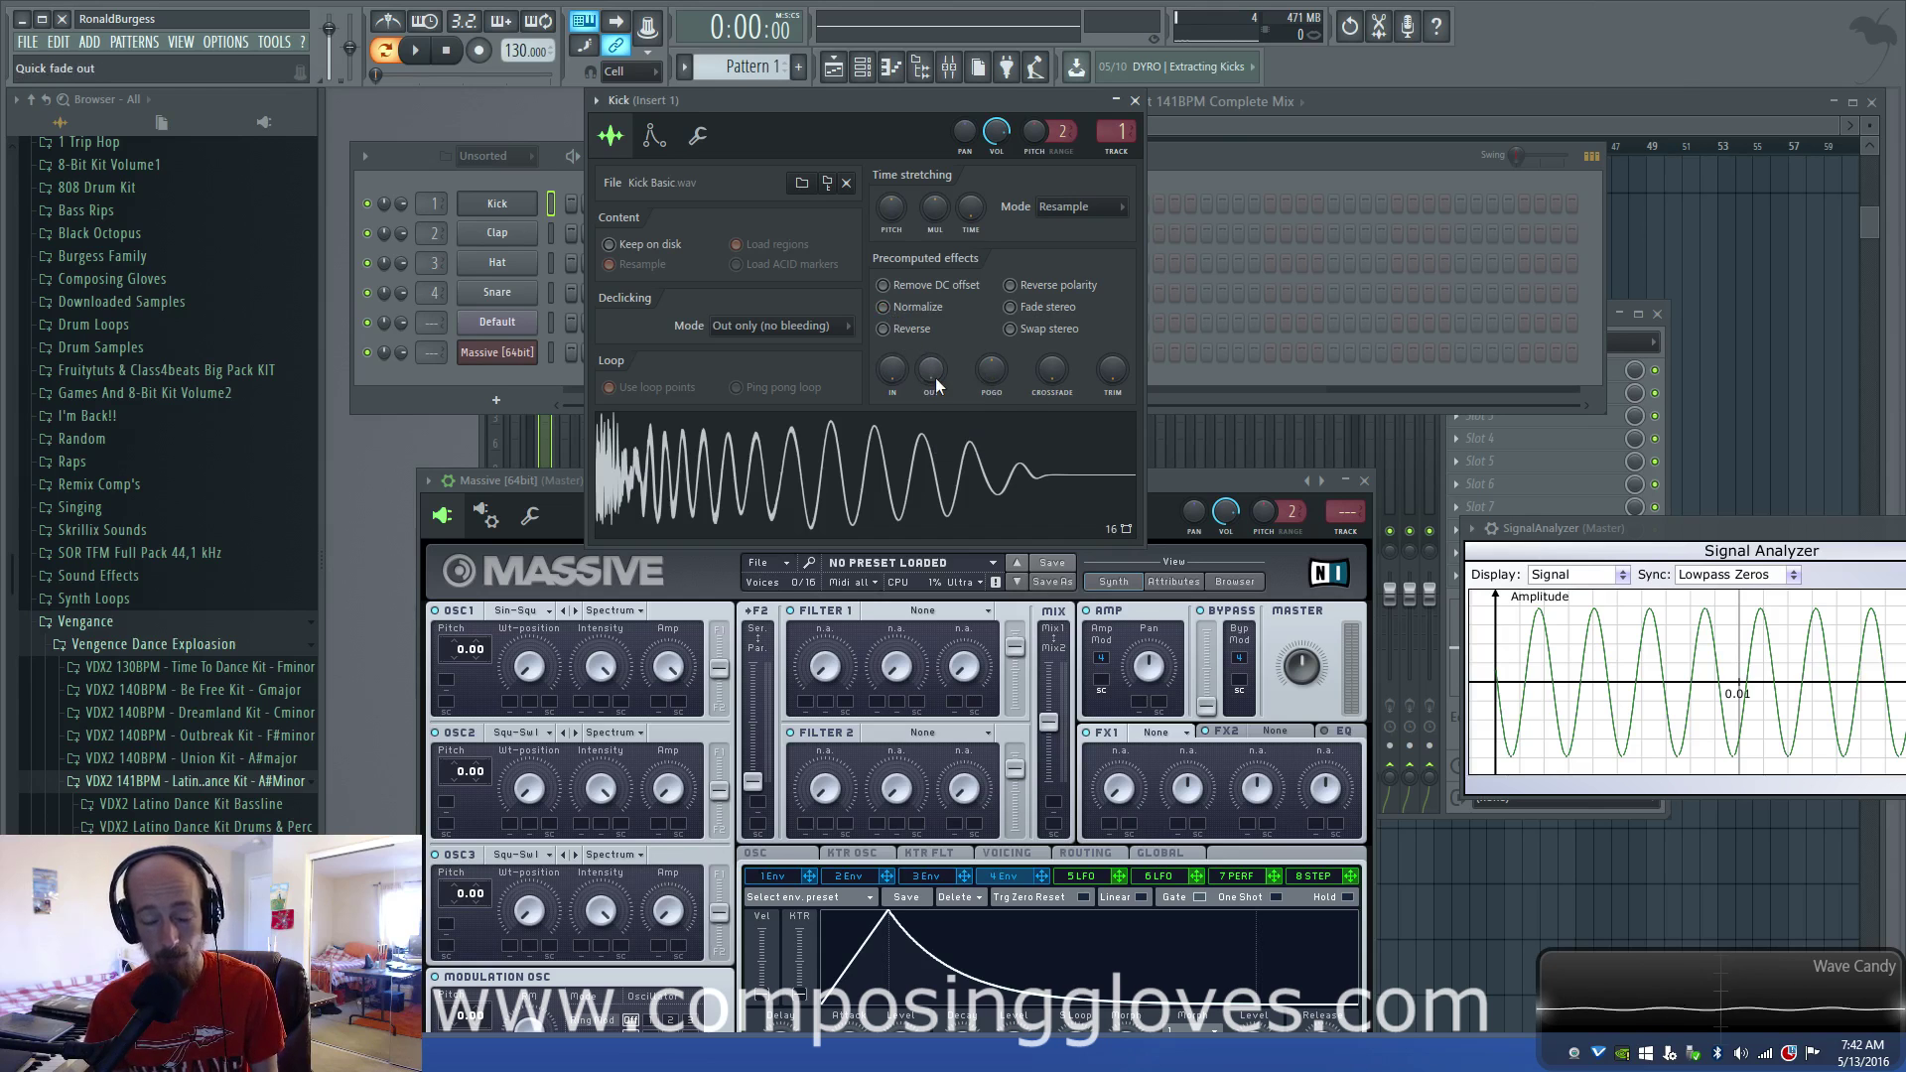